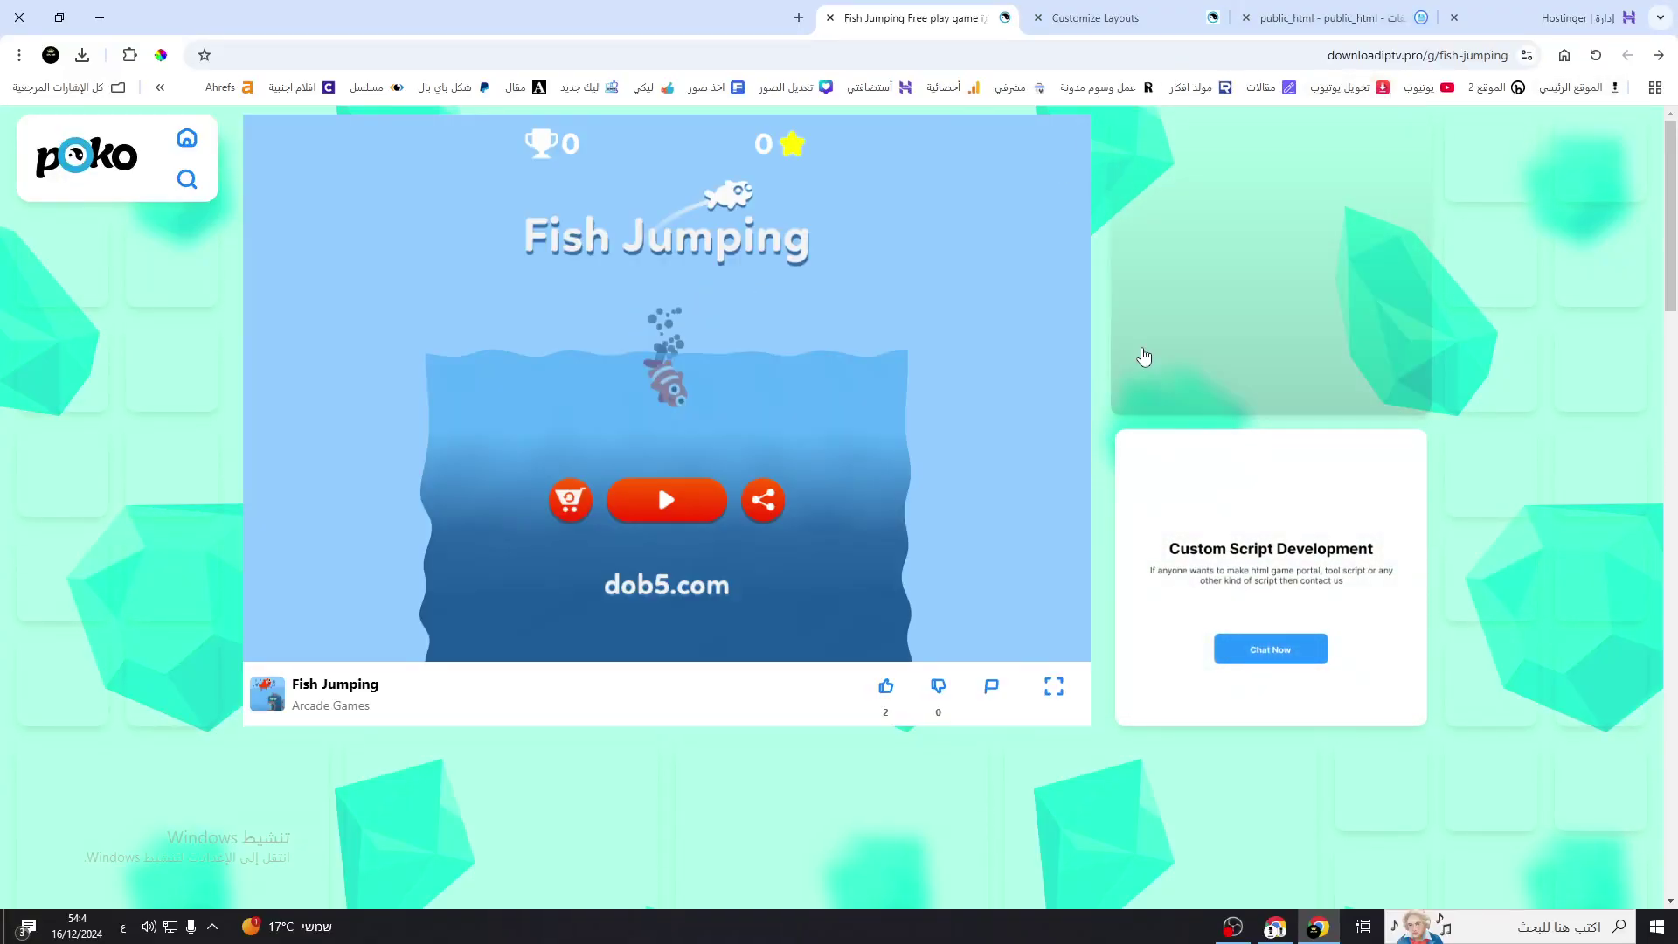
- Scroll through the Fish Jumping game page and mute the computer's speakers
scroll(1065, 420, down, 10)
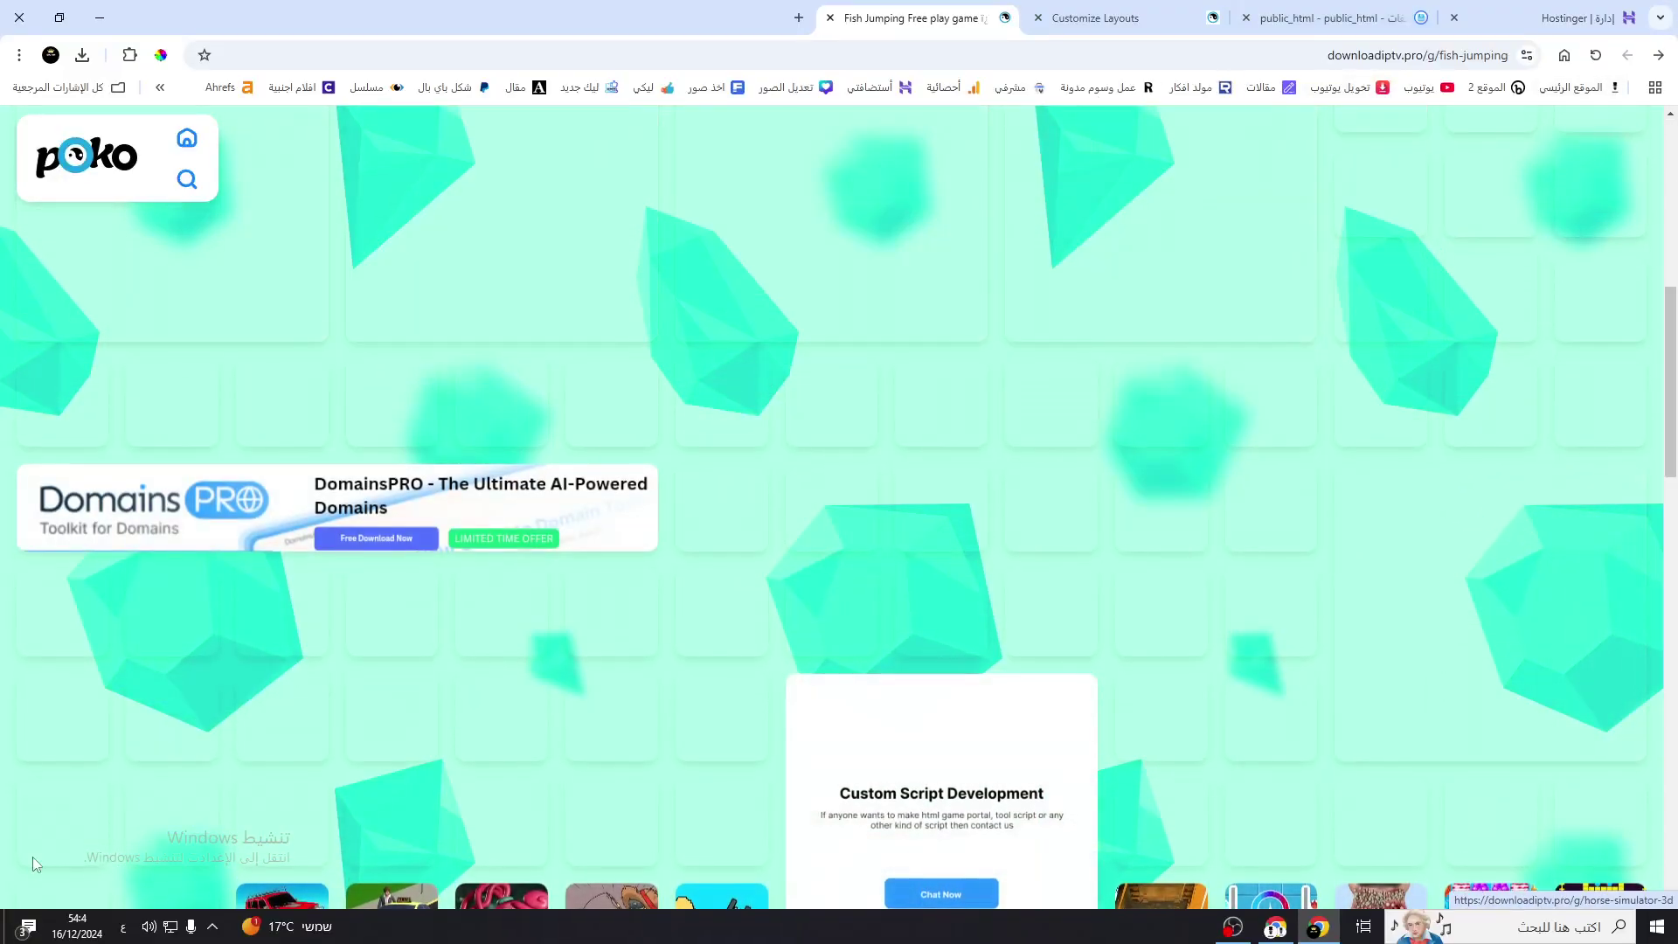
click(148, 927)
drag(166, 870, 360, 872)
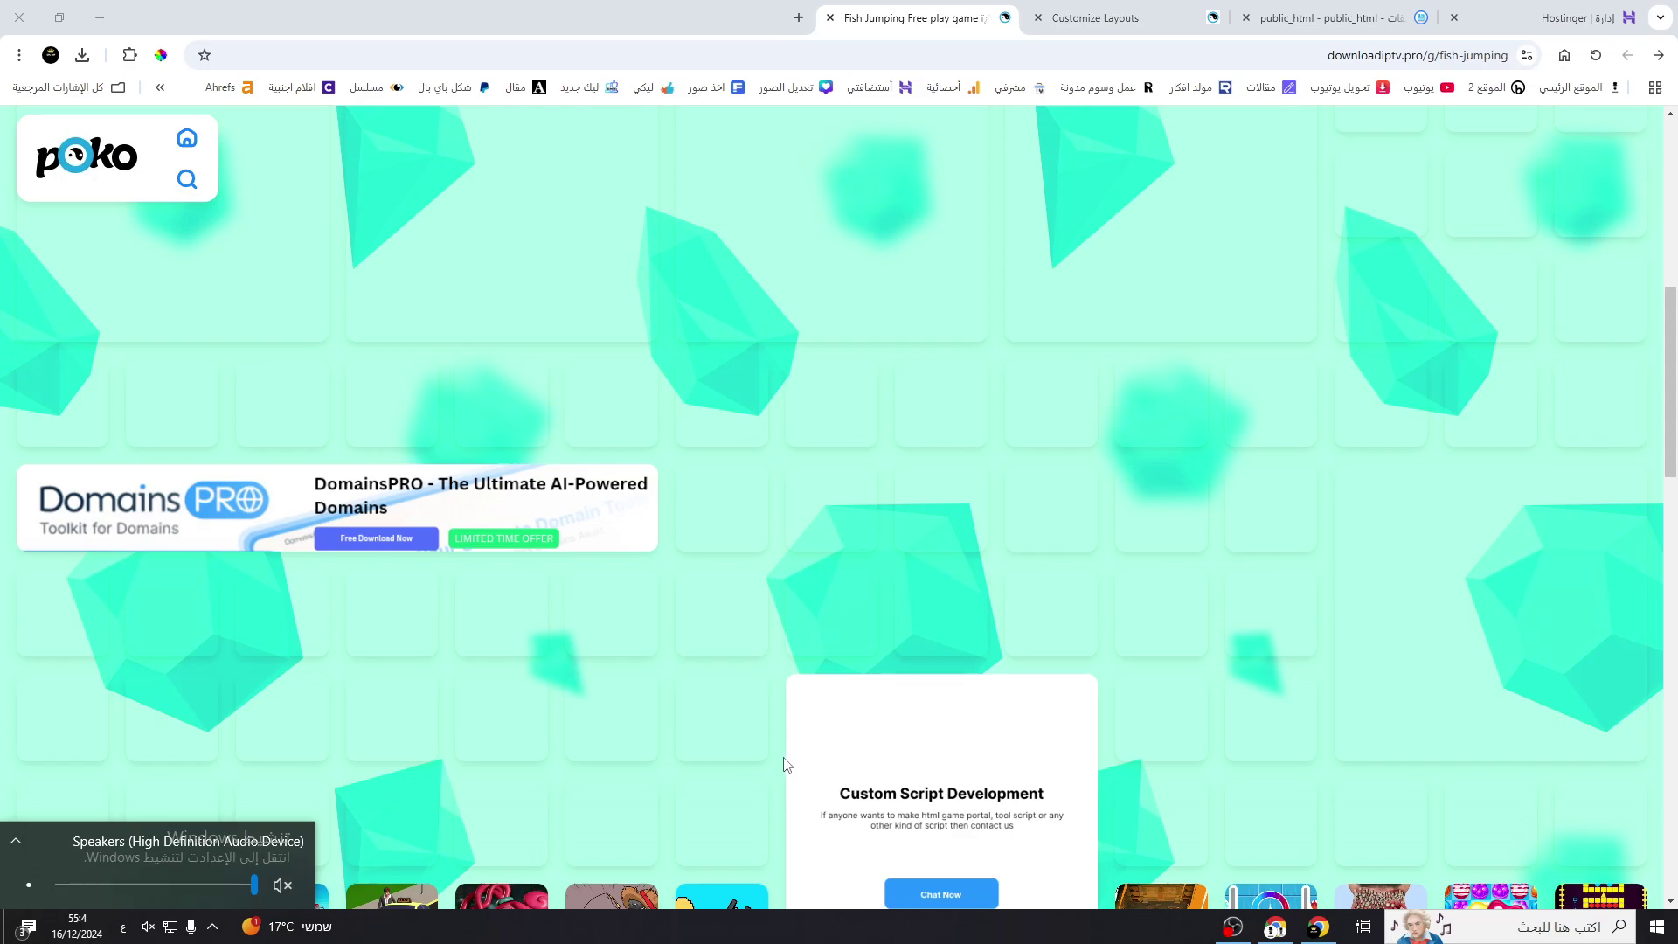
- Highlight the site's domain in the page address and return to the game portal's home page
click(1338, 57)
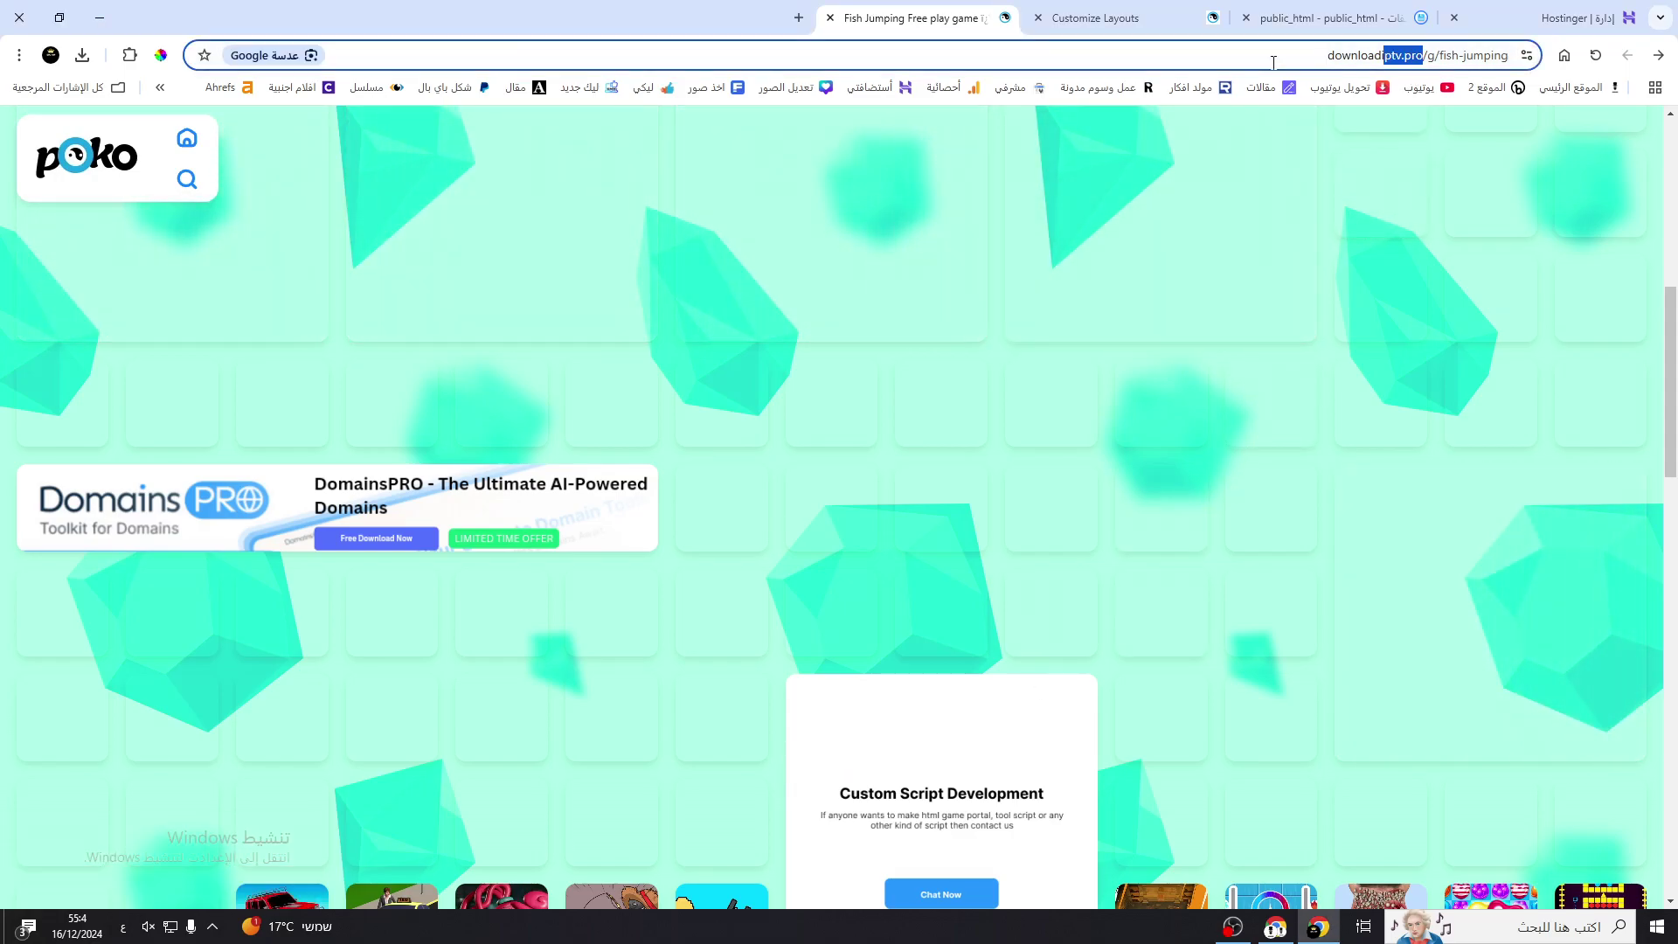
double_click(1339, 57)
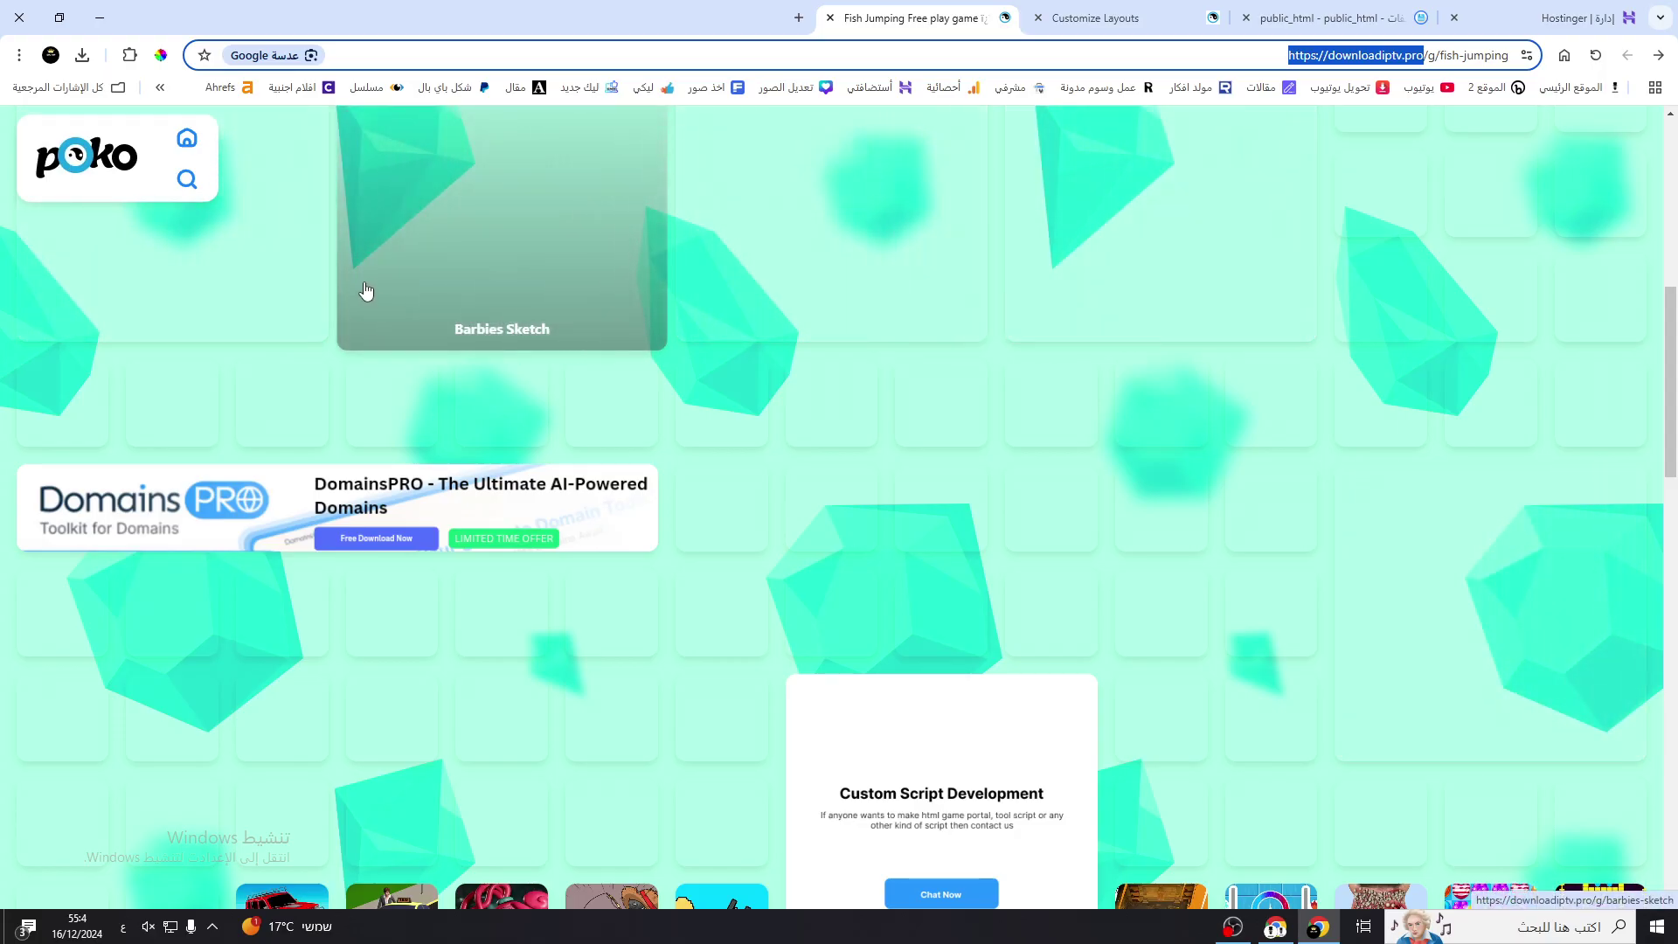
click(113, 173)
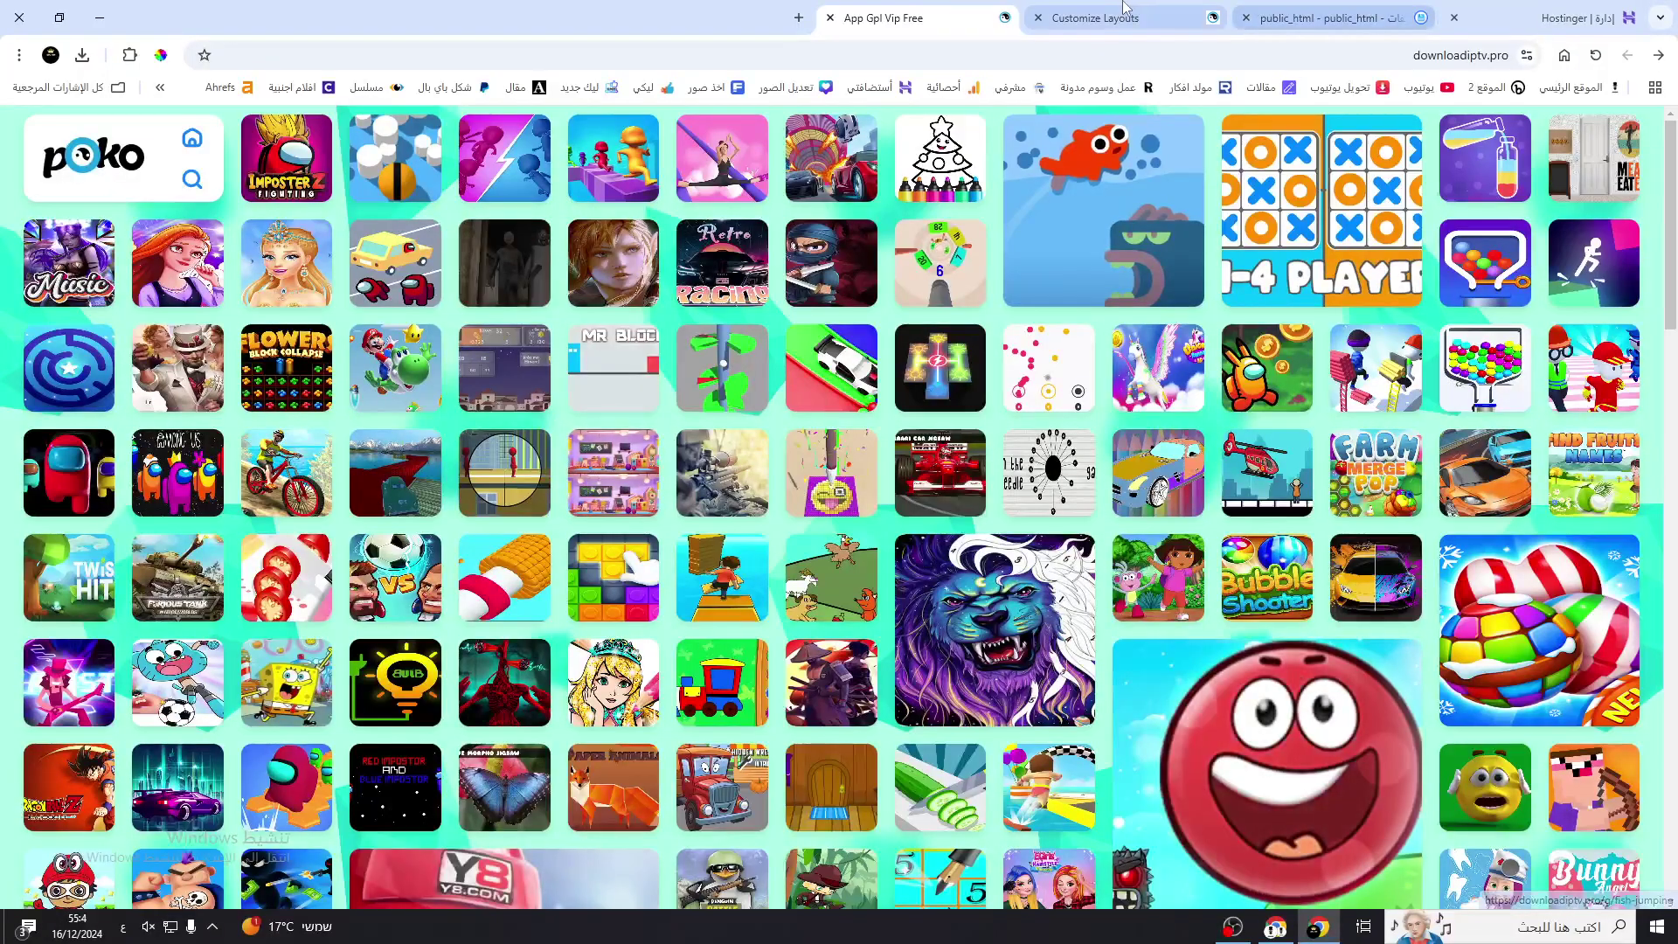
- Switch to the hosting file manager and delete all files and folders in public_html
click(1095, 17)
click(1329, 18)
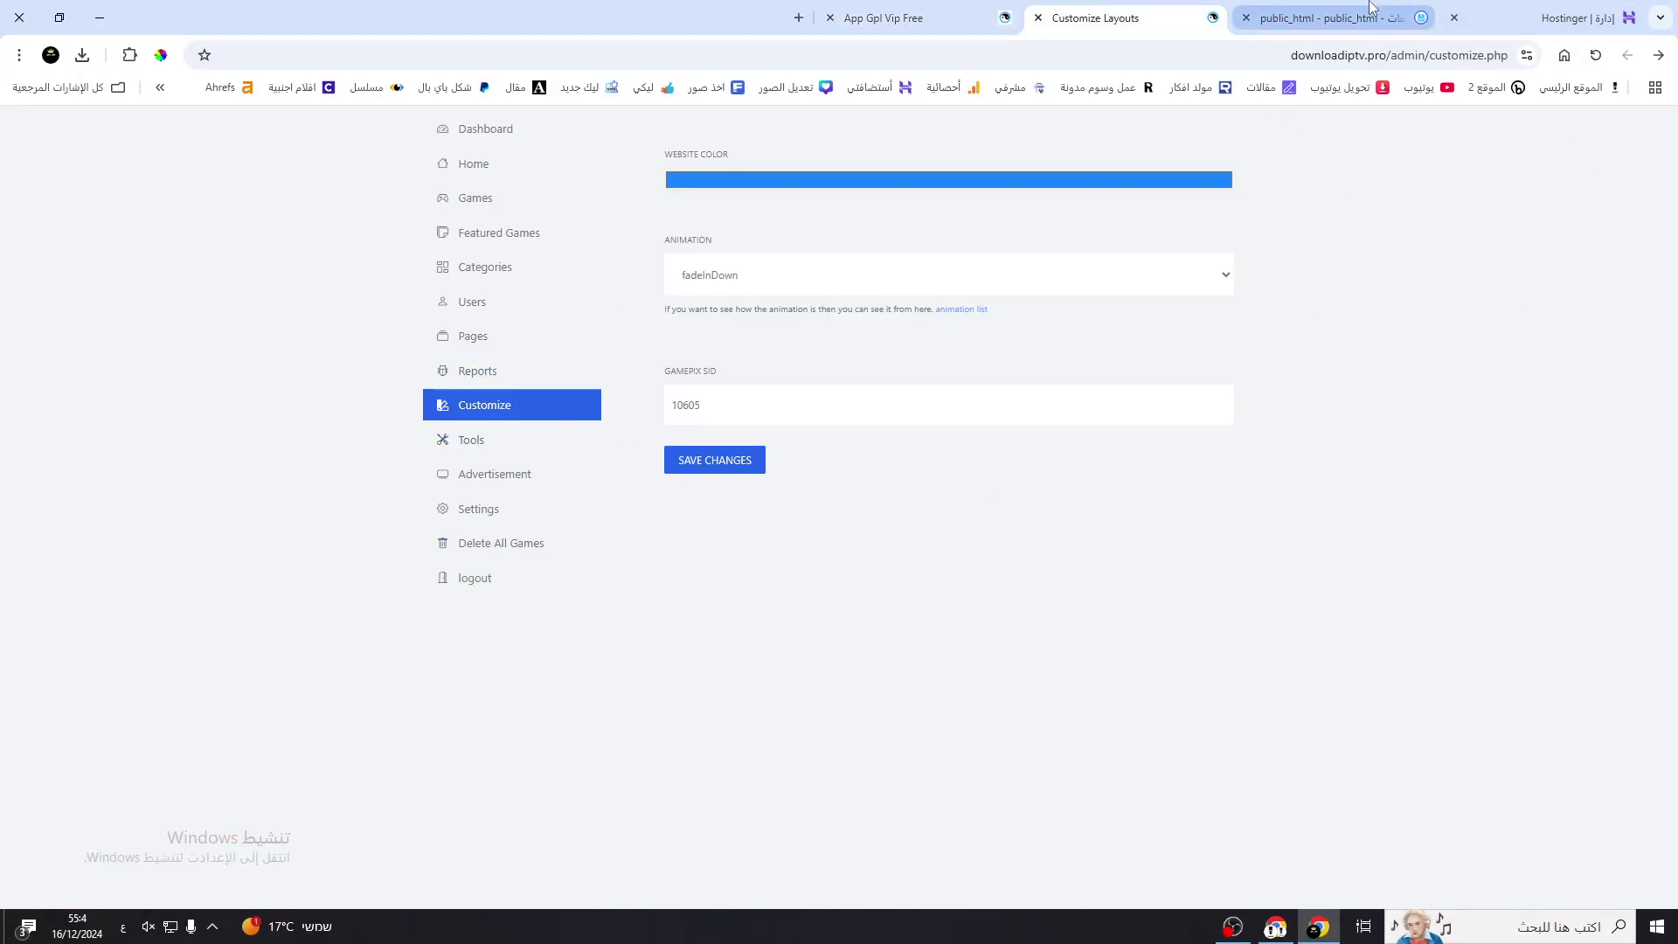
click(1024, 435)
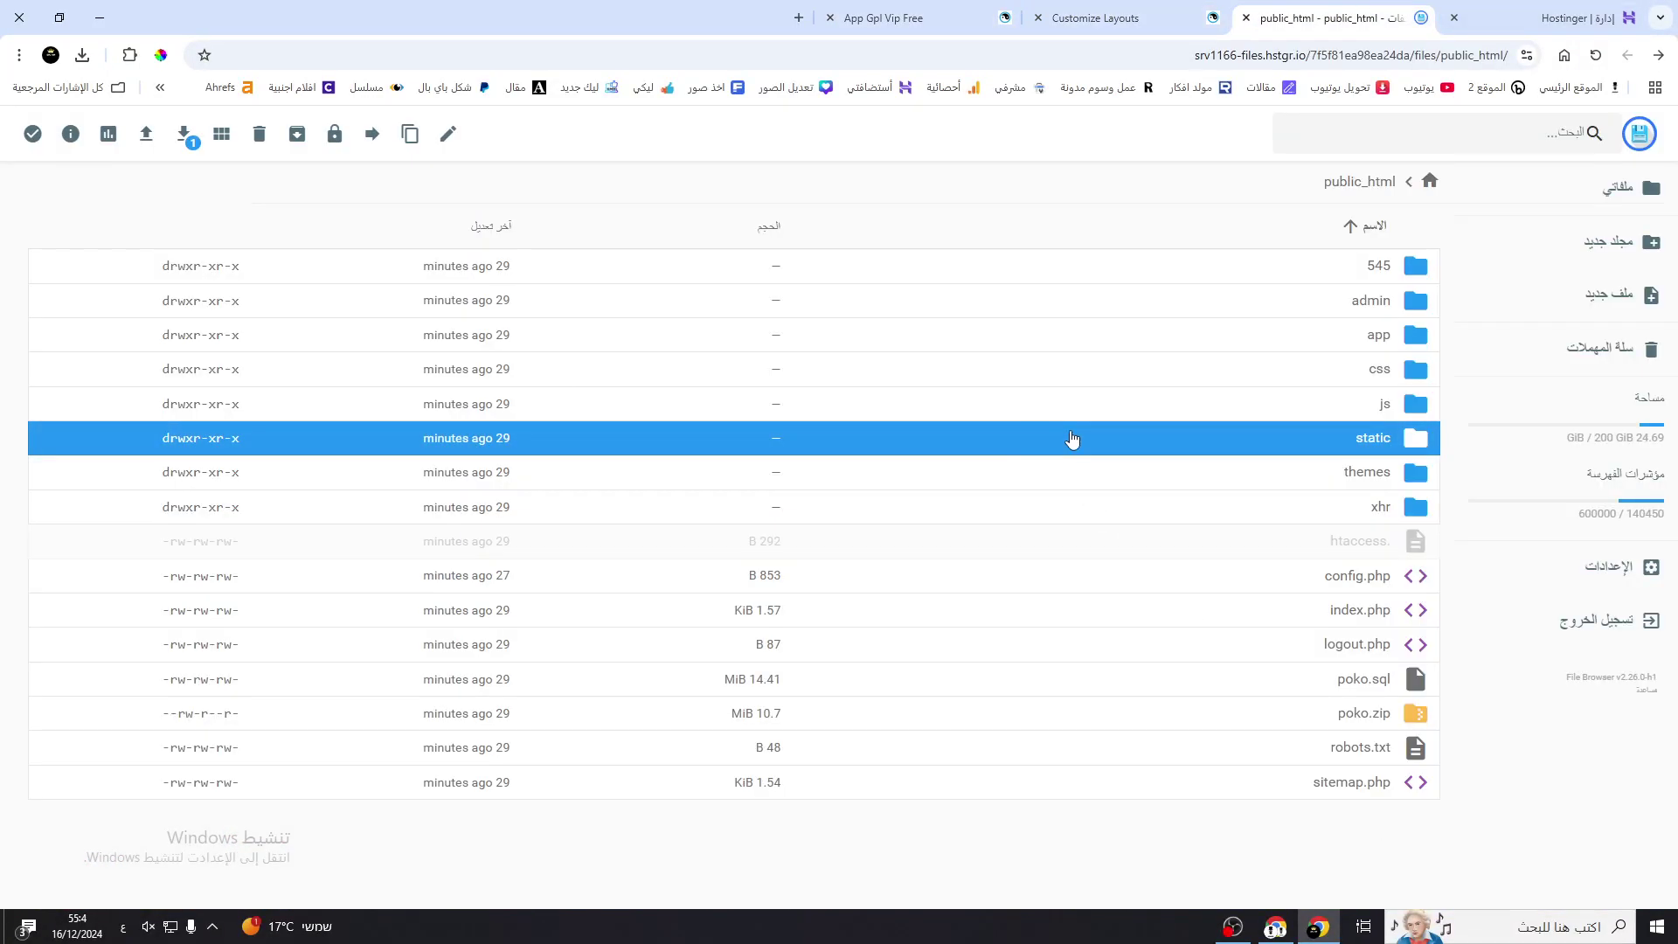
key(ctrl+a)
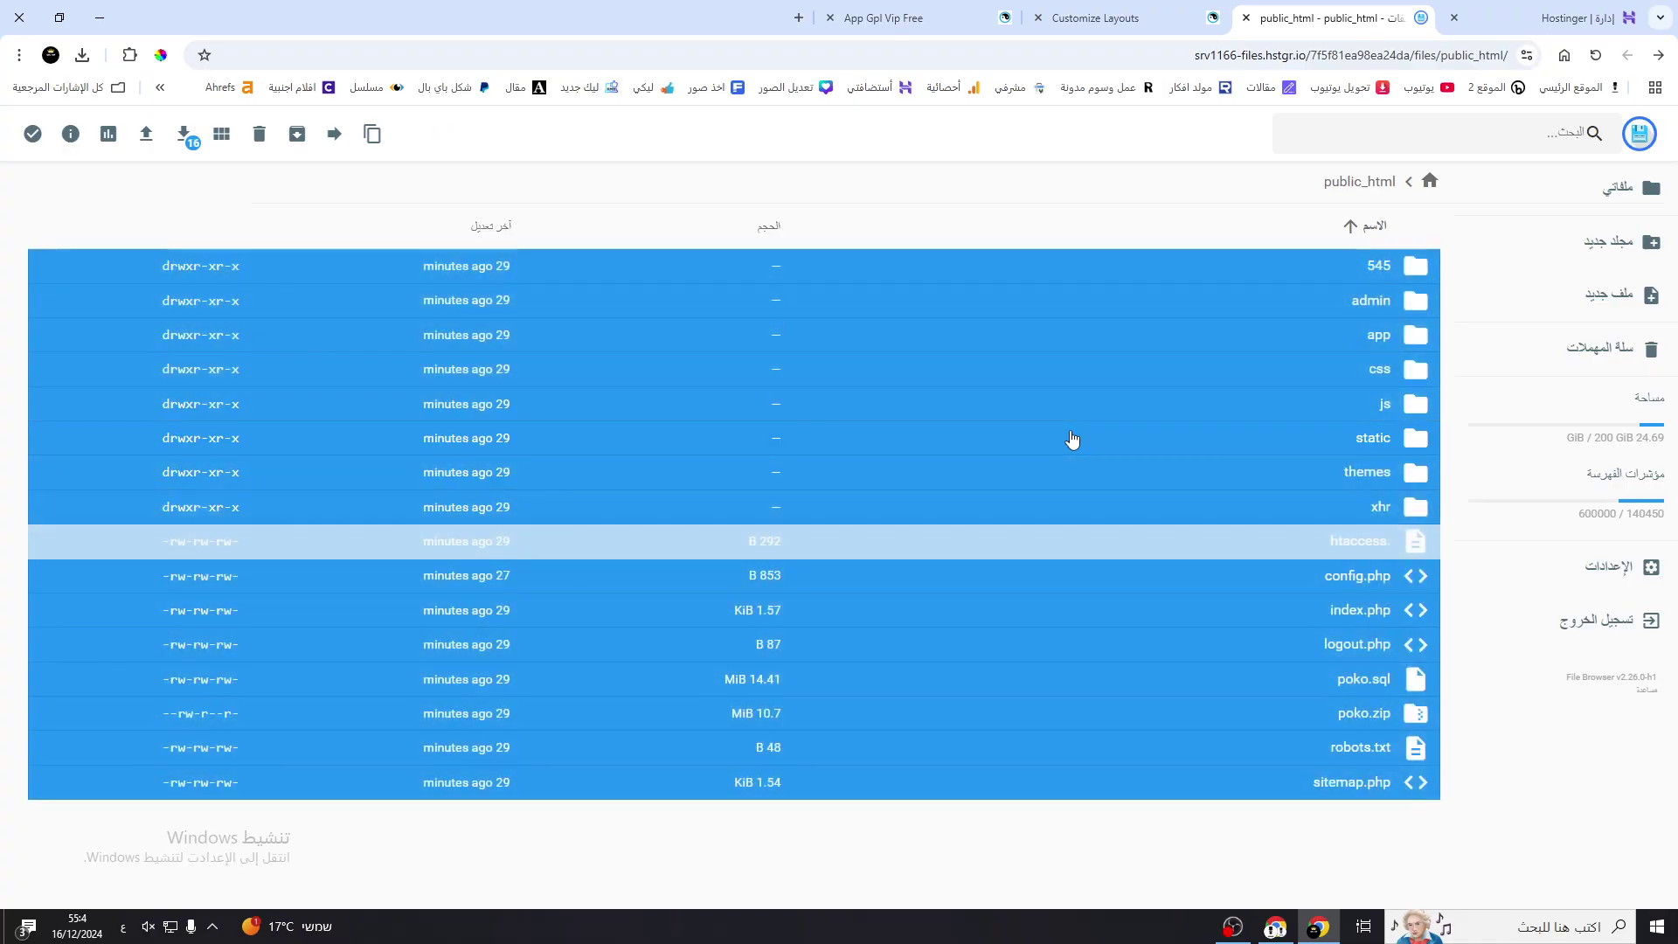
key(Delete)
click(922, 548)
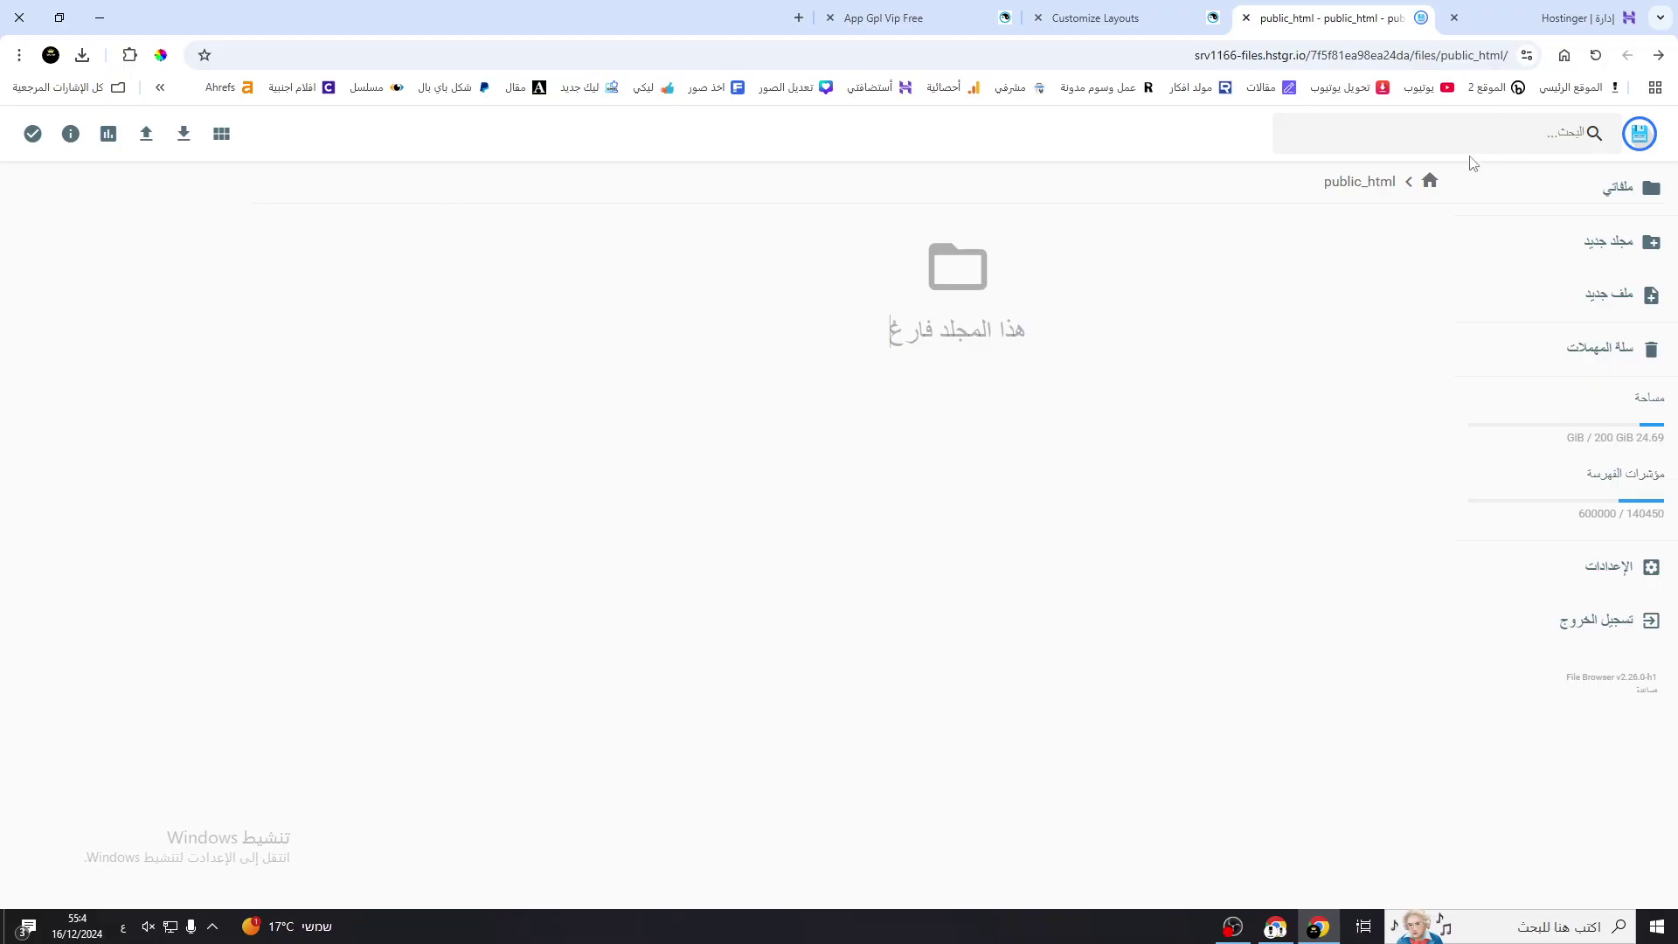
- Upload the poko zip archive from the Desktop as a file into public_html
click(146, 133)
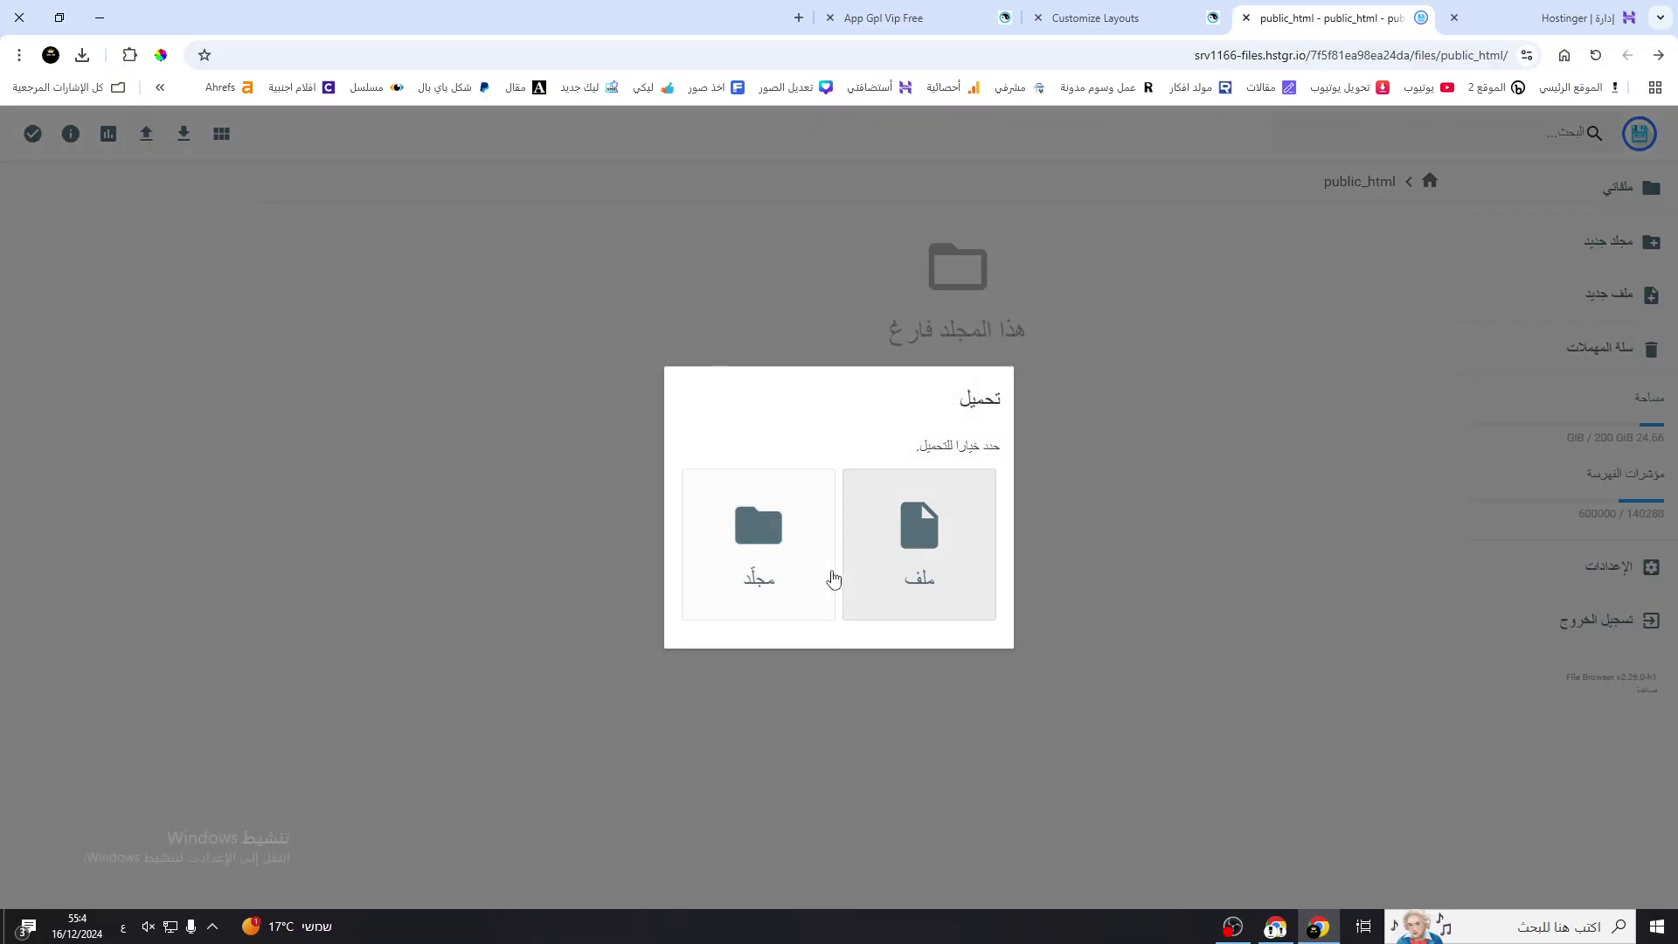
click(912, 546)
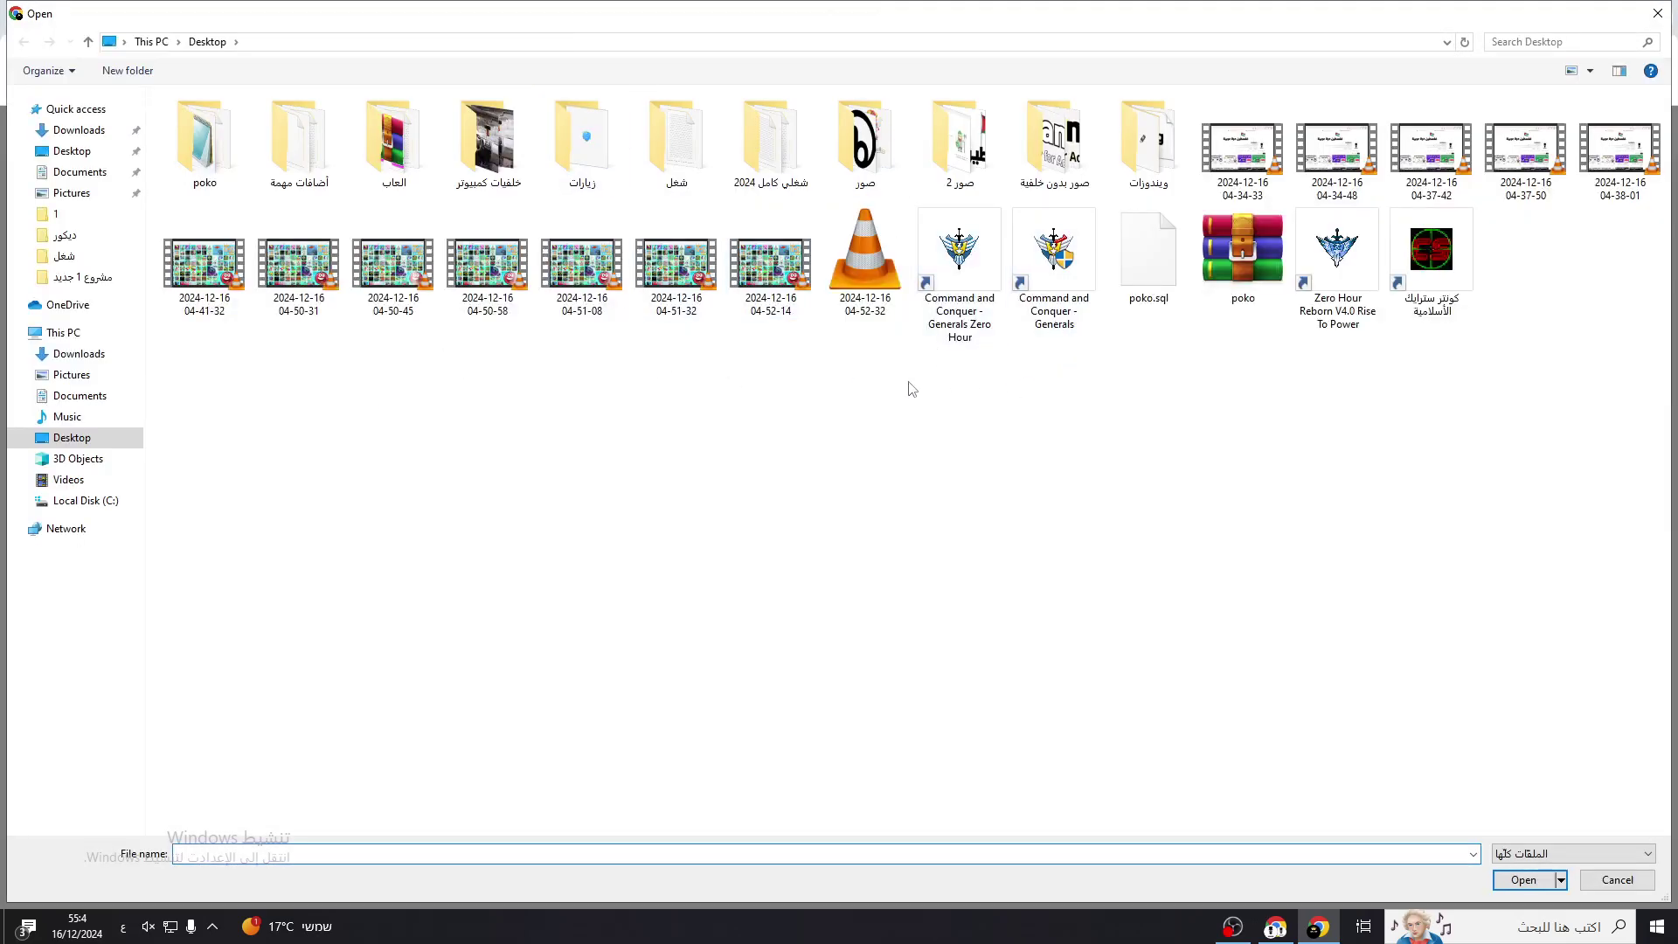
double_click(1257, 259)
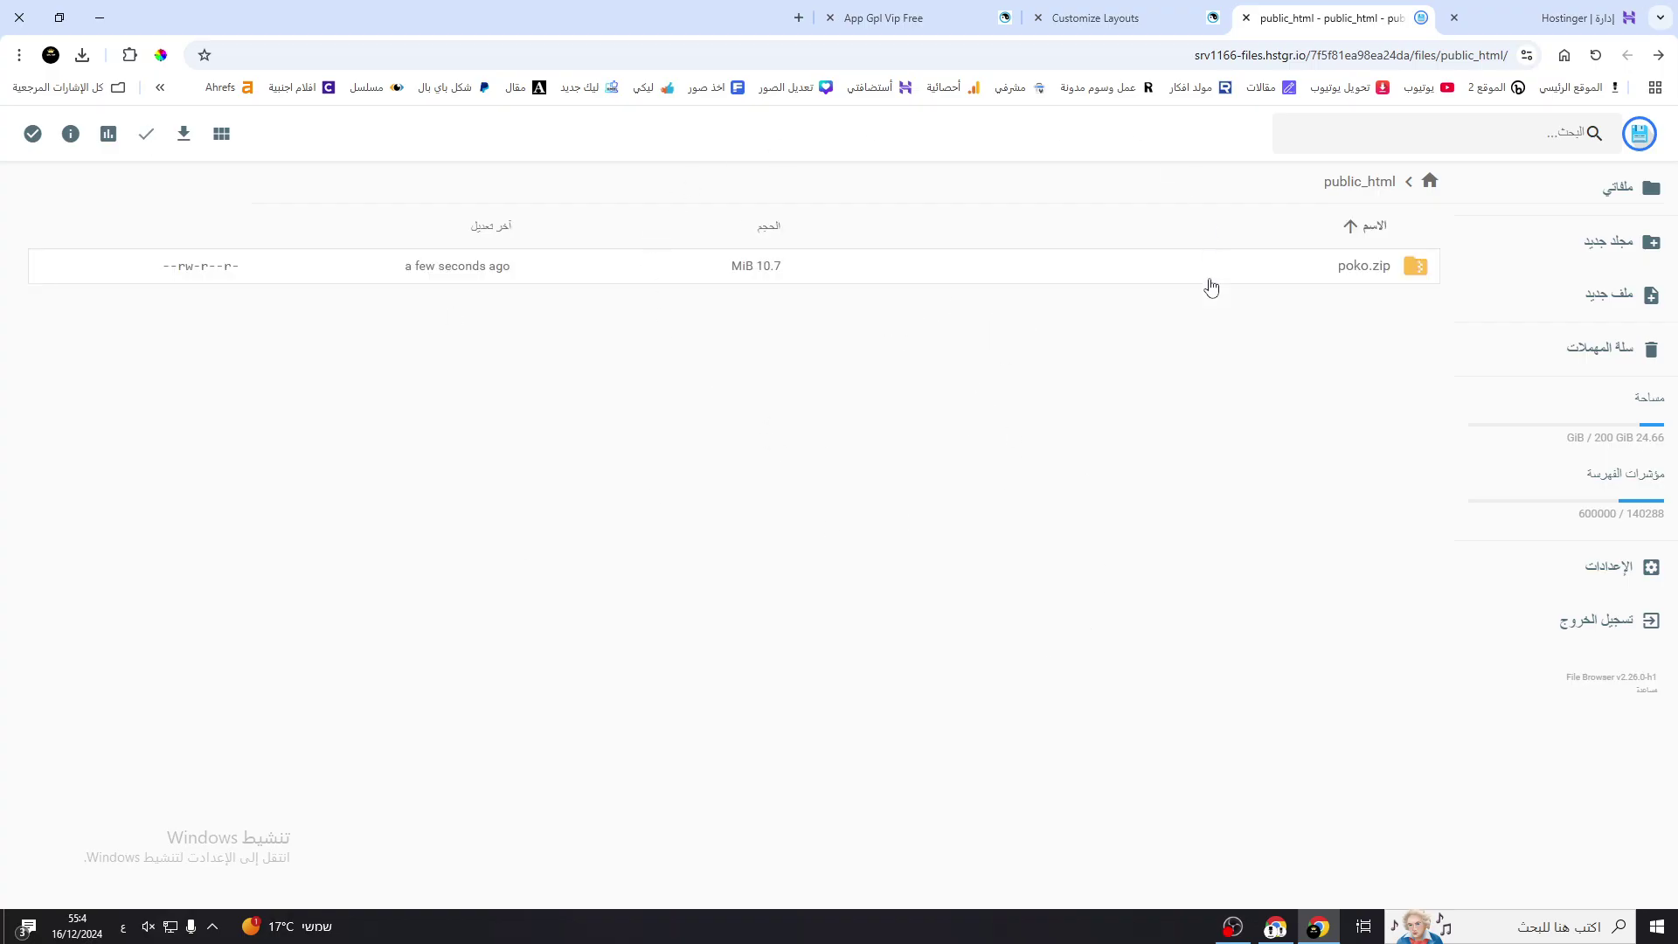
- Extract poko.zip inside public_html into a new folder named 11
click(936, 273)
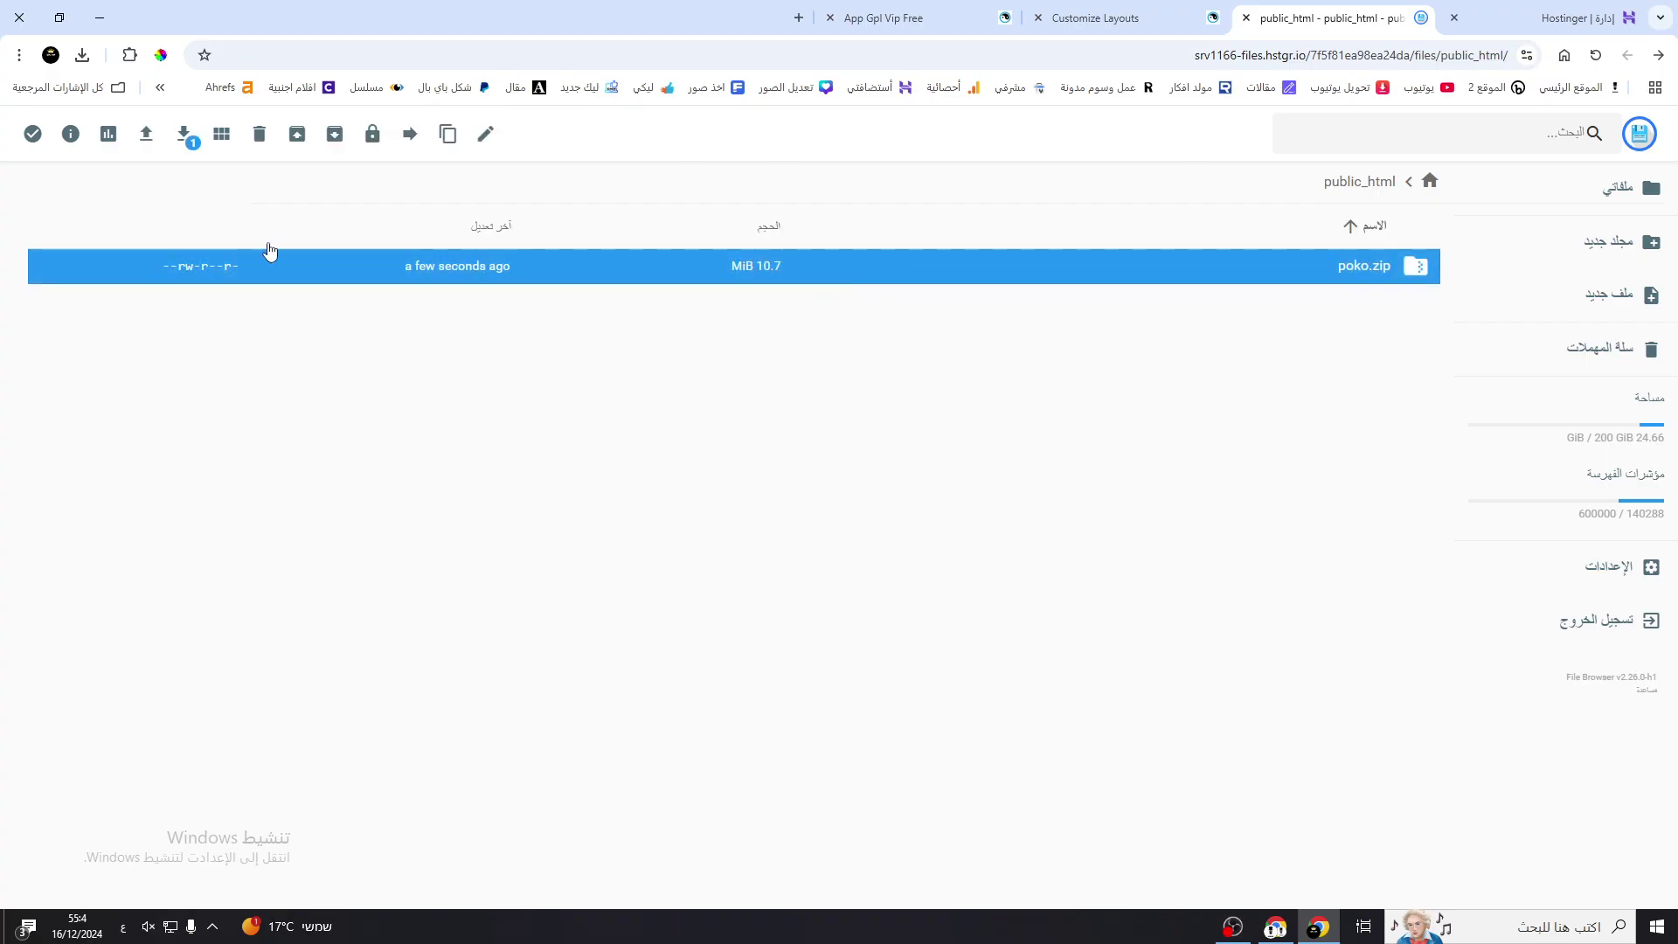
click(300, 147)
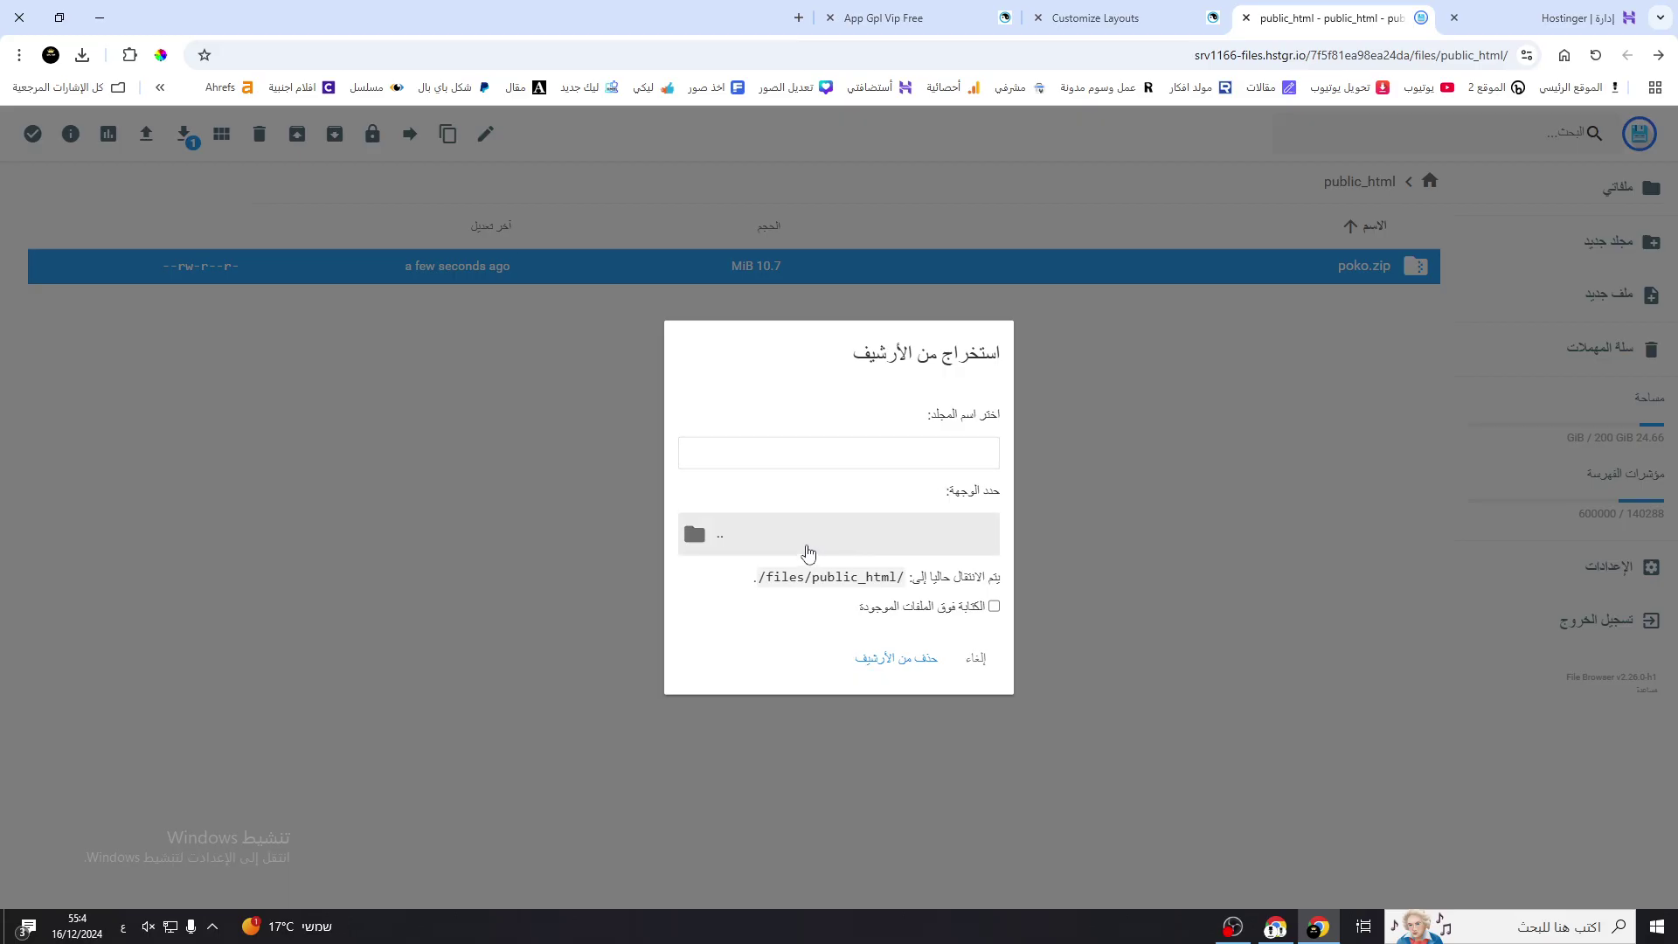
double_click(866, 538)
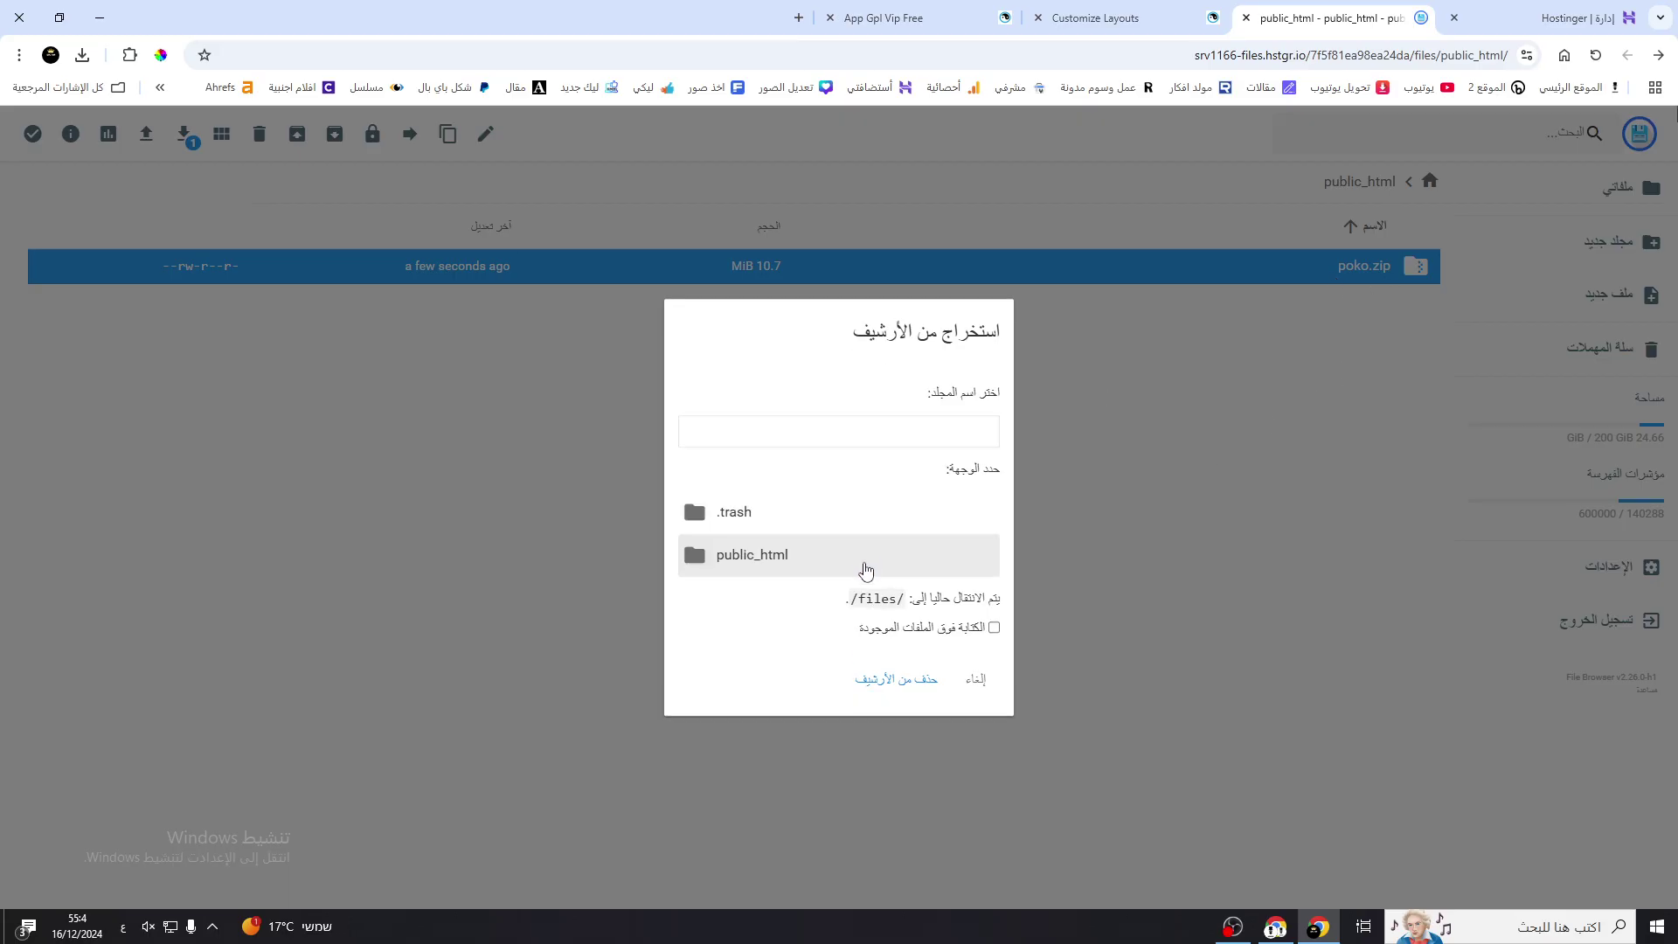
double_click(847, 555)
click(913, 445)
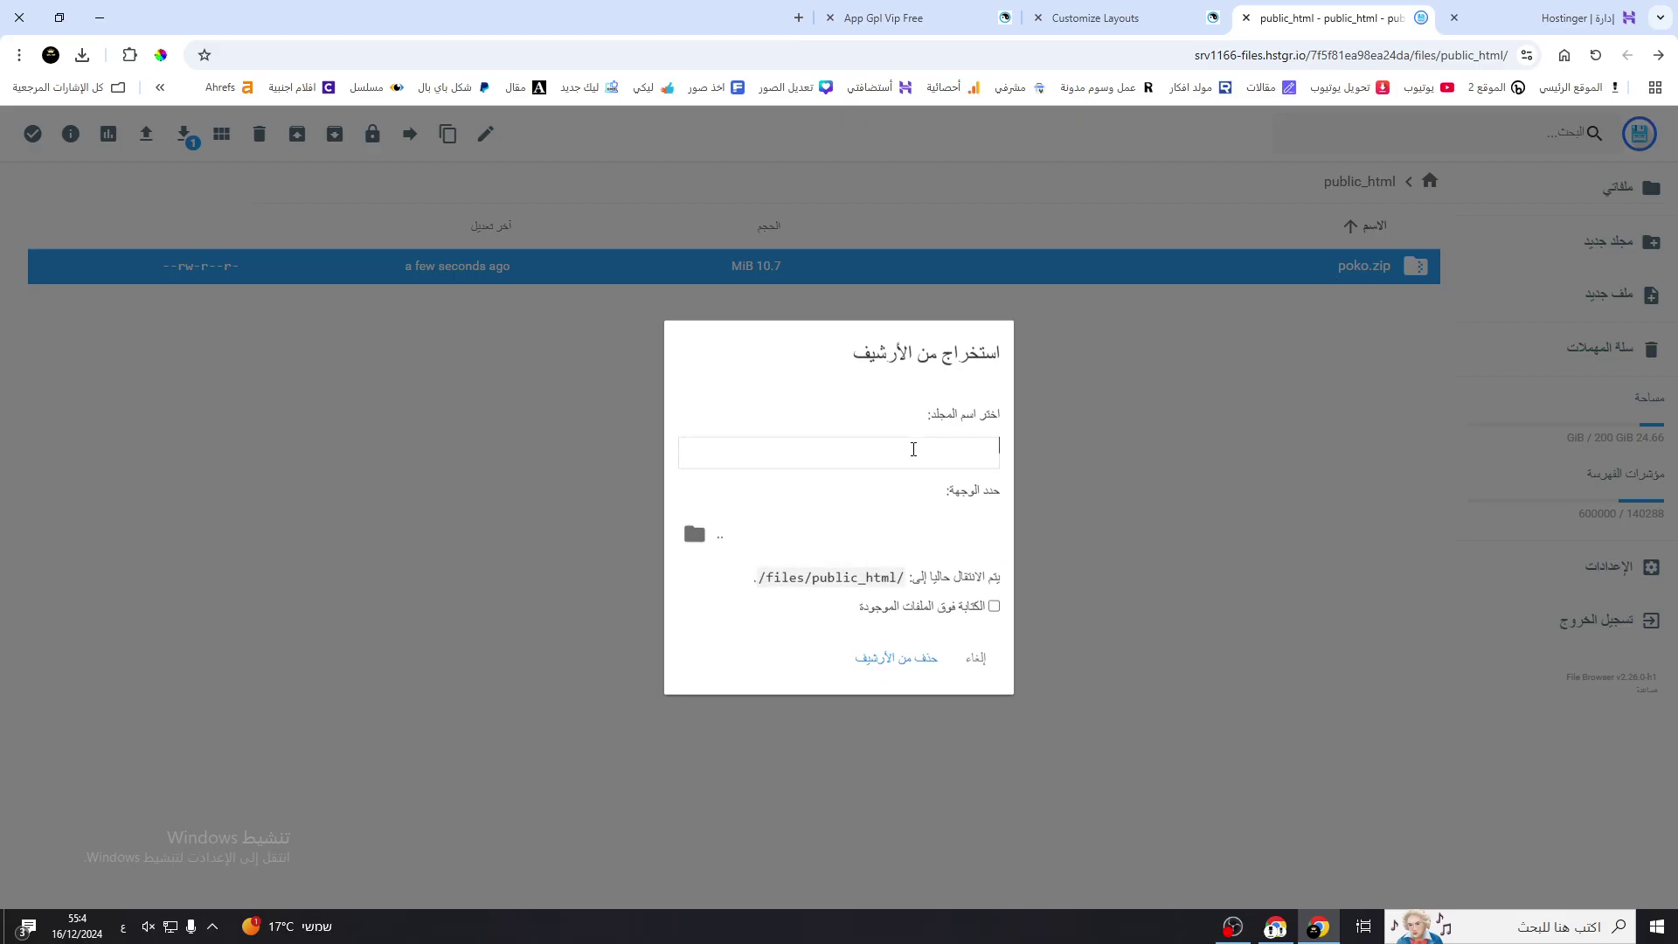
text(11)
click(883, 657)
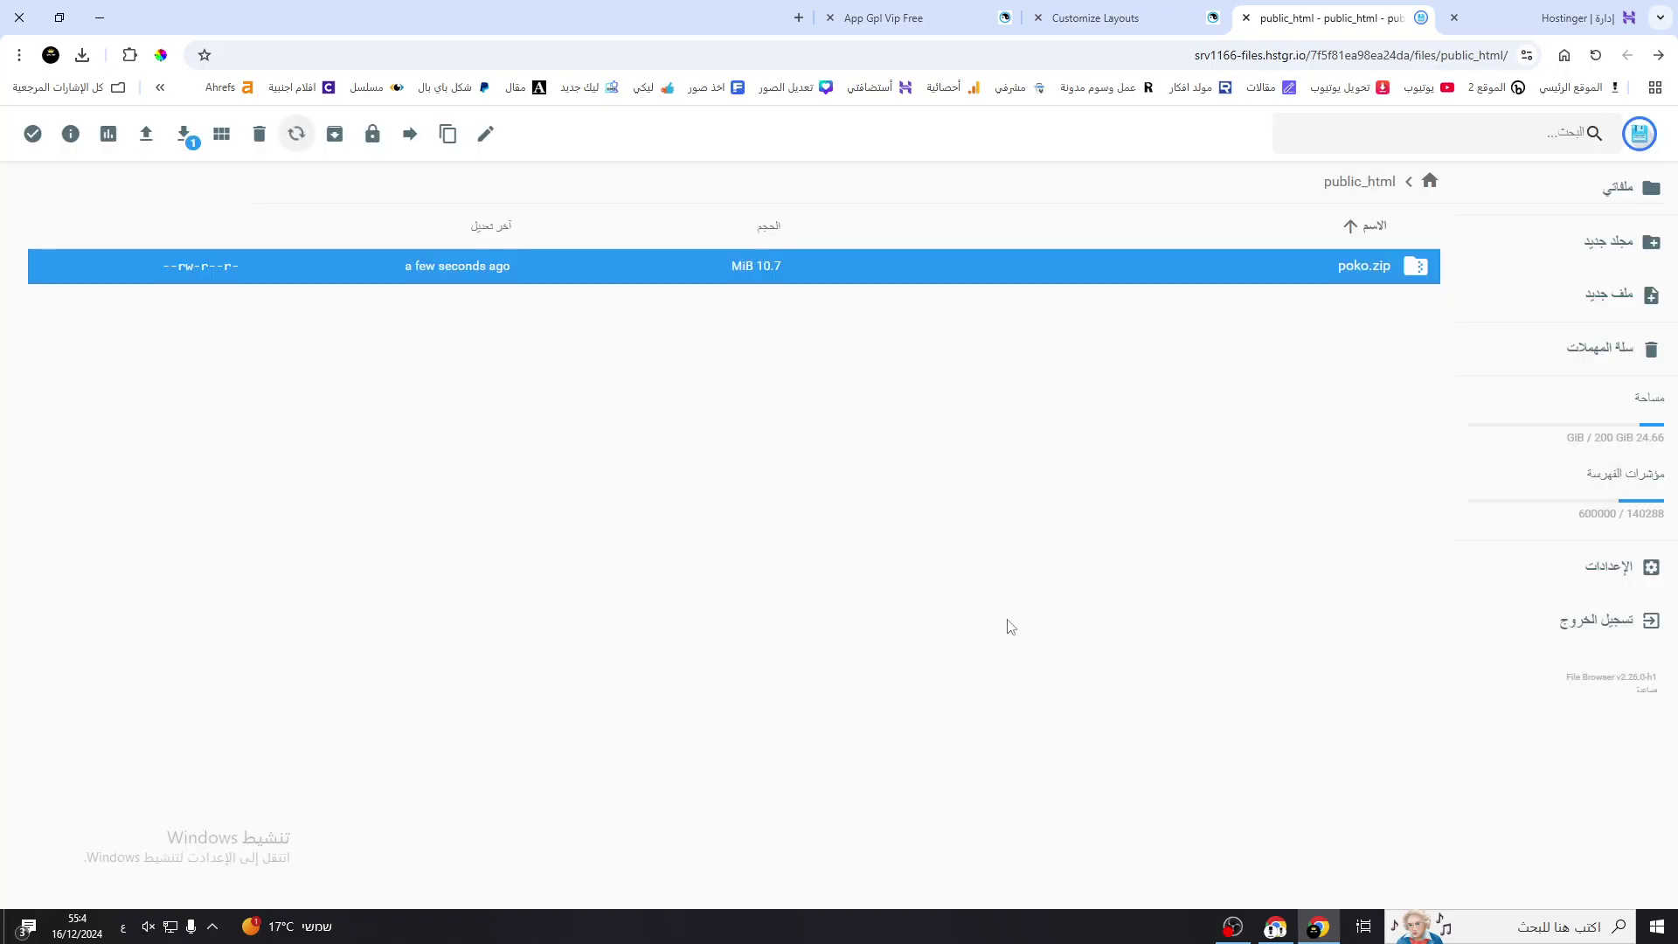
- Move all files and folders from the extracted 11/poko folder into public_html
double_click(1337, 273)
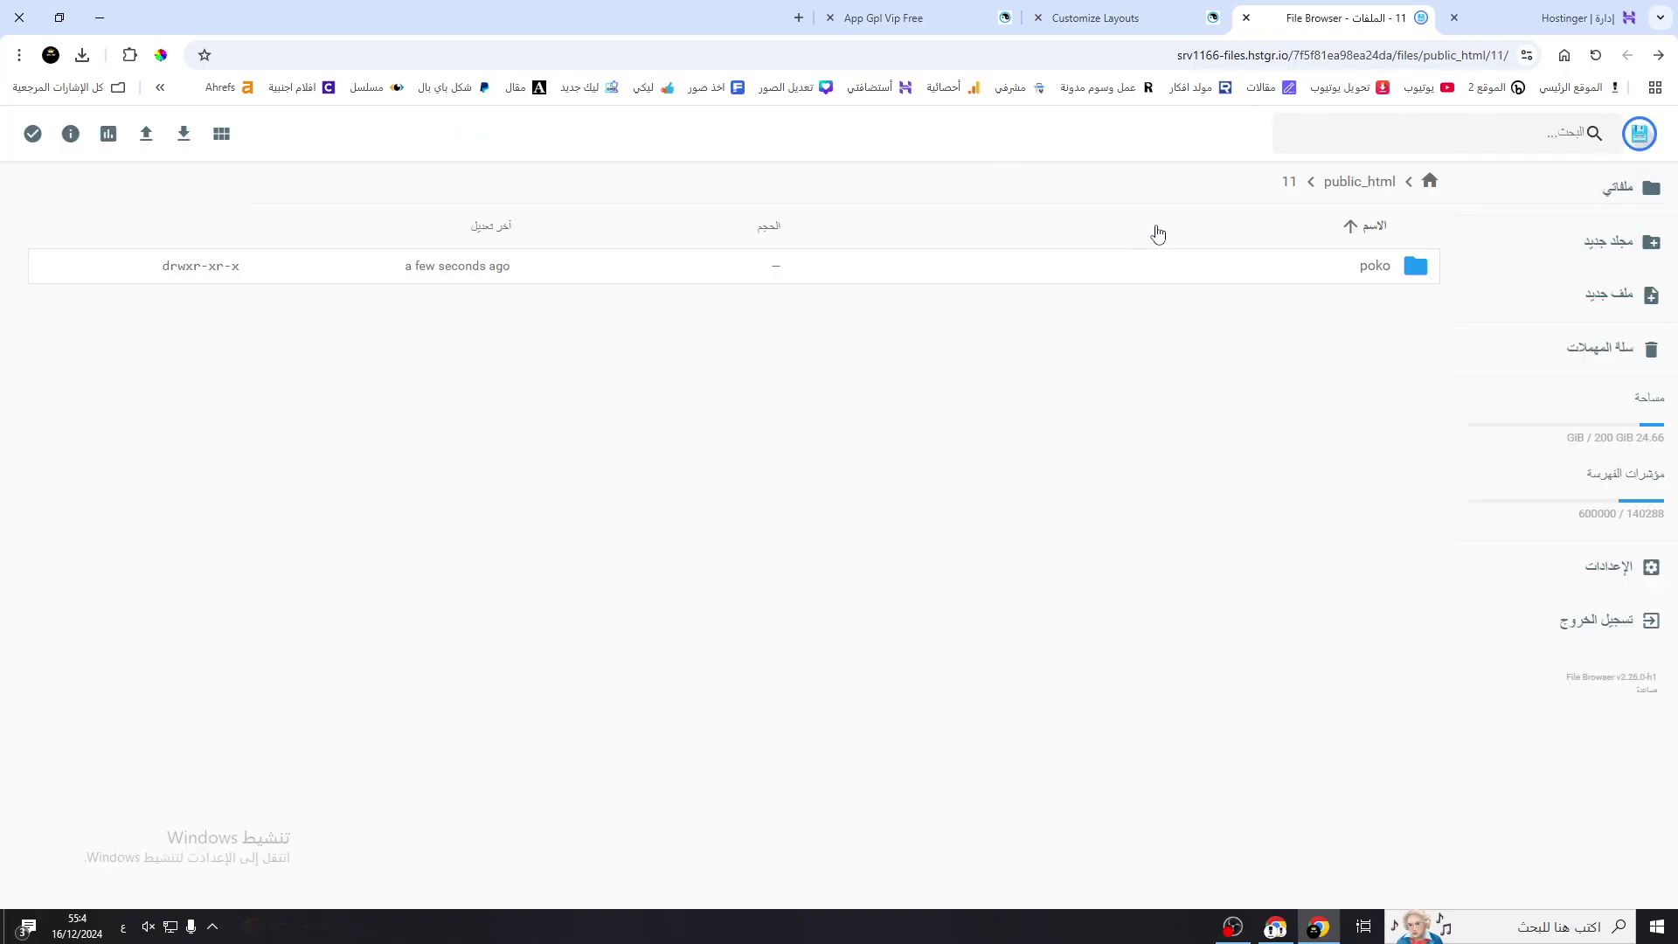
double_click(1264, 283)
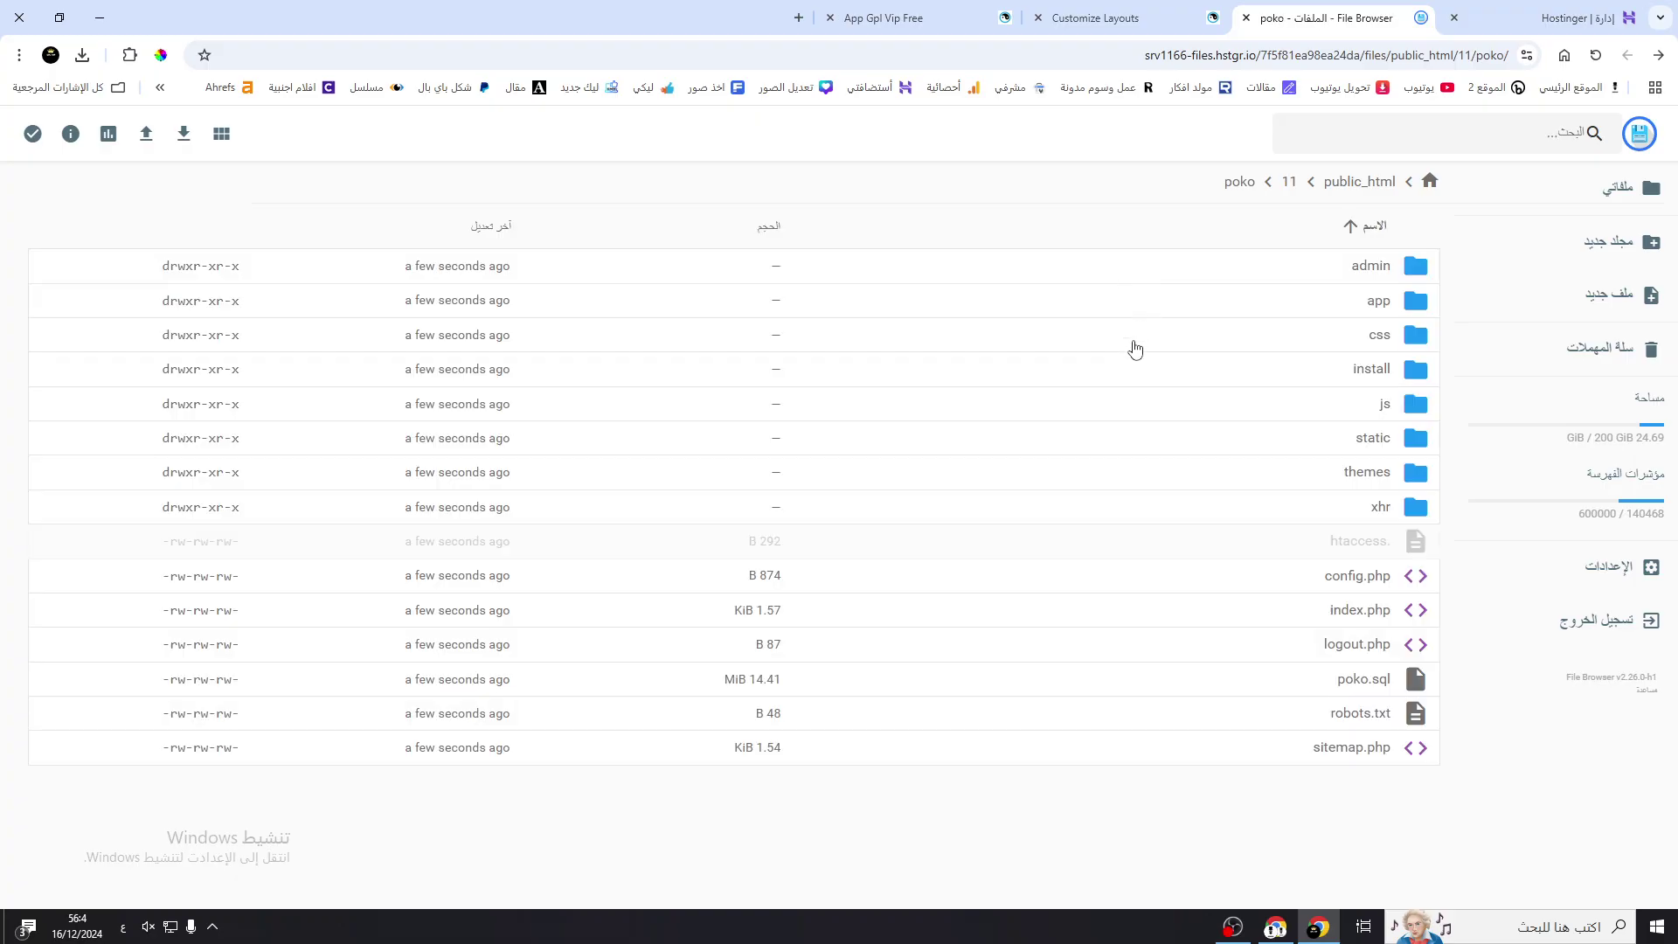
click(1091, 393)
key(ctrl+a)
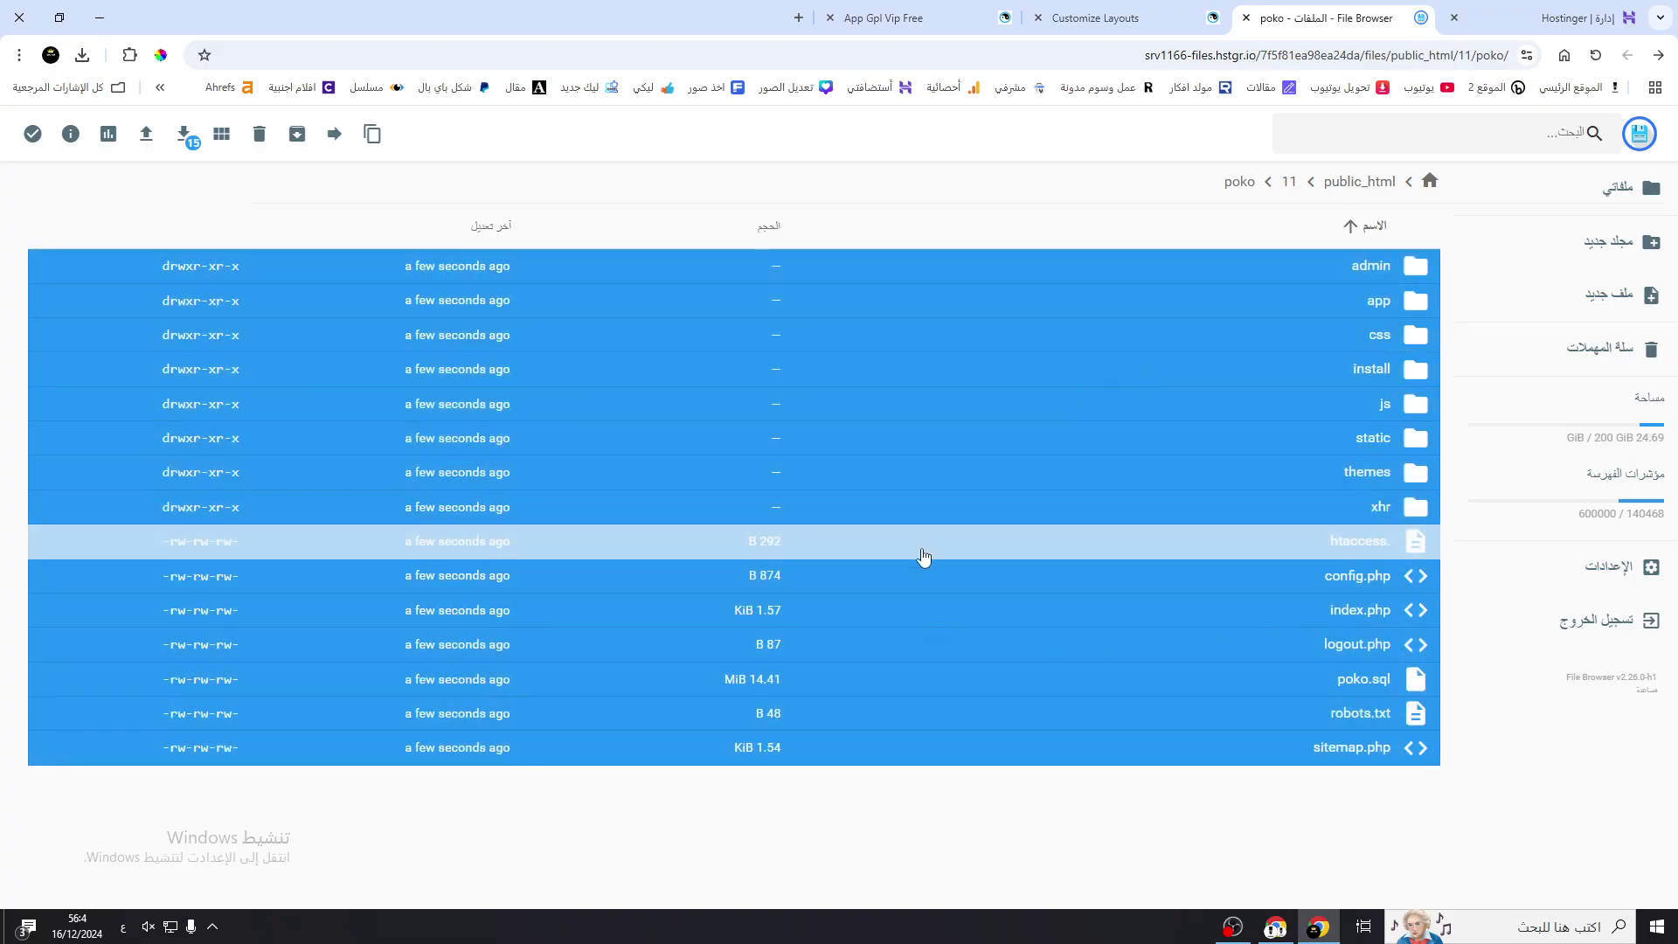
right_click(1298, 383)
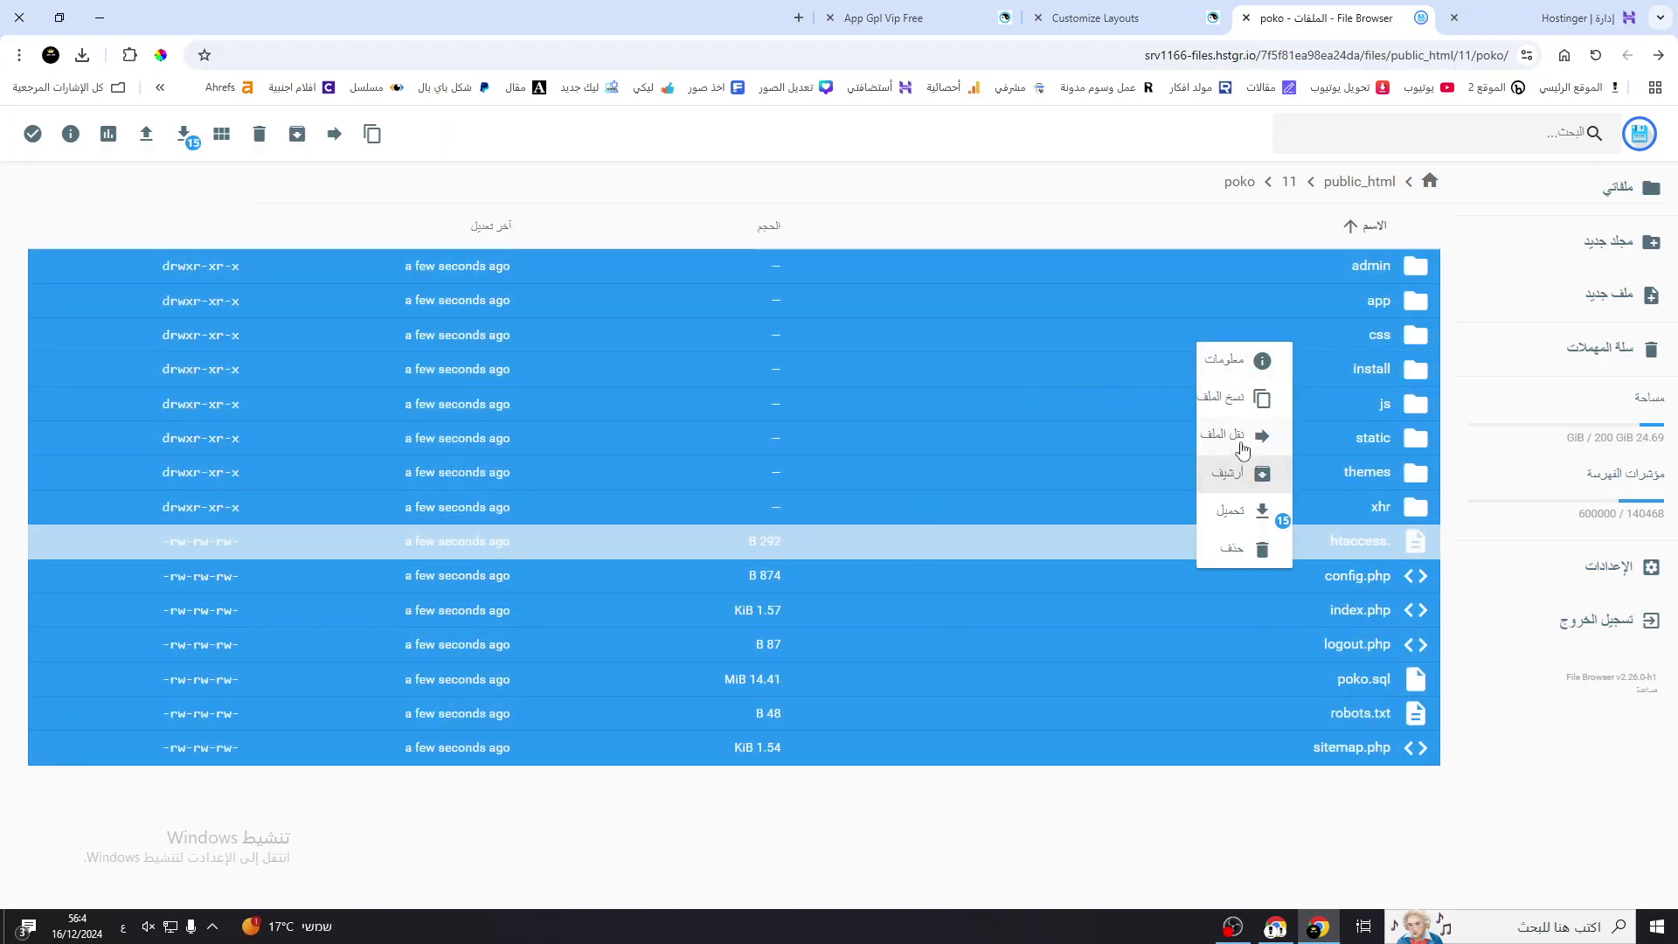
click(1242, 440)
double_click(775, 322)
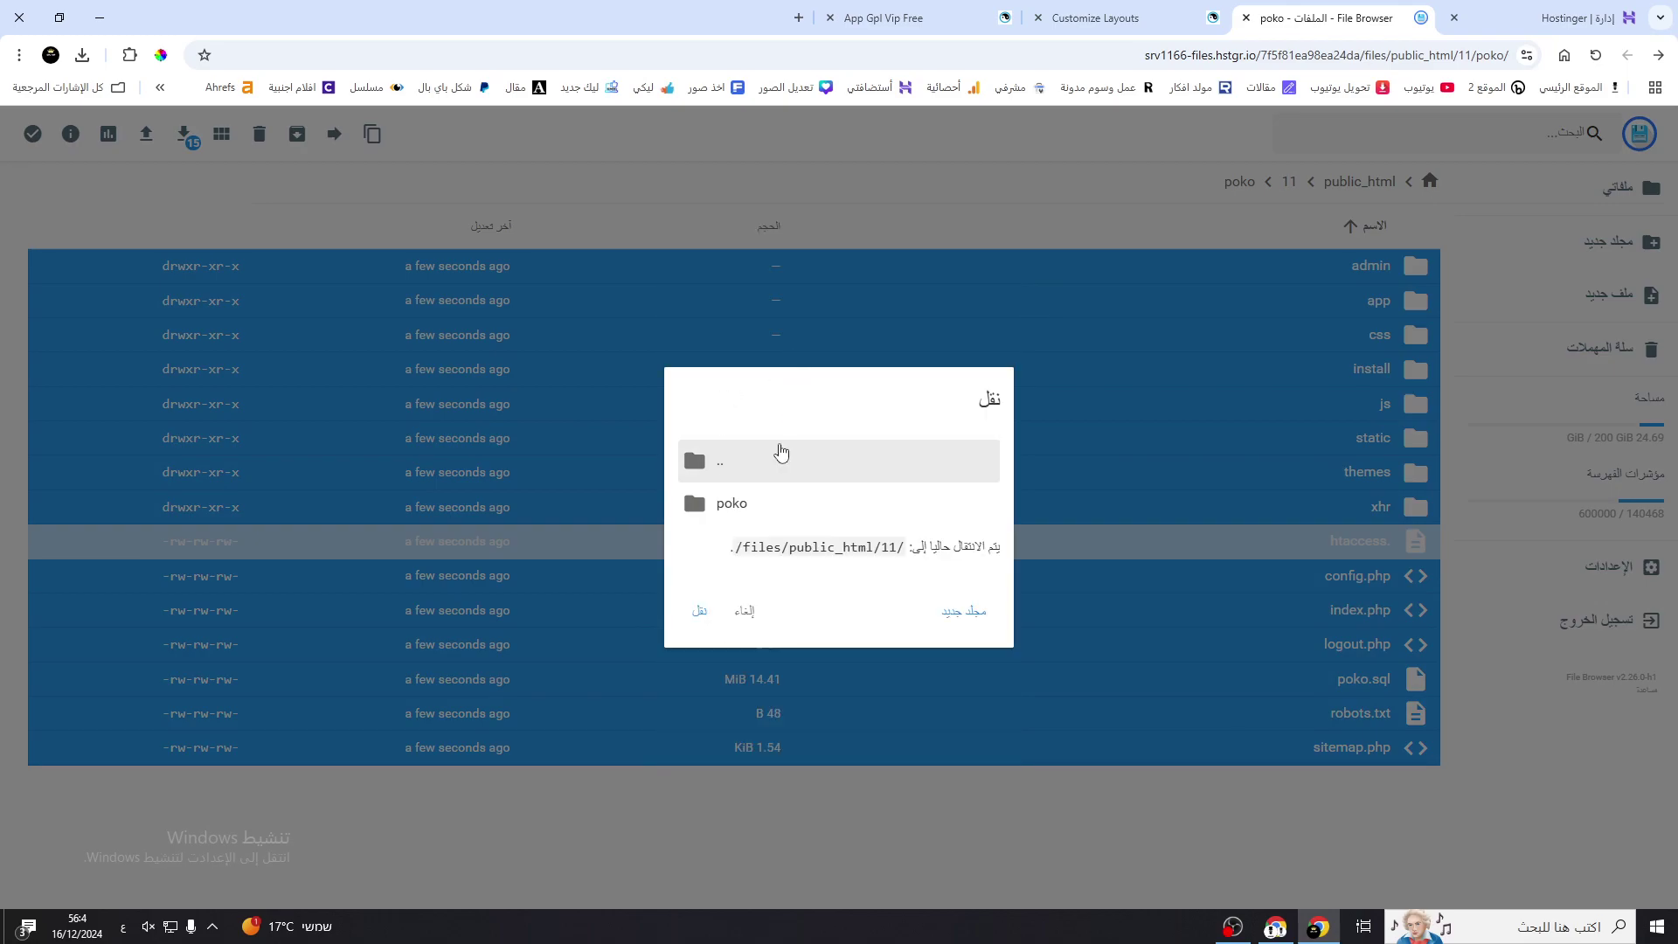
double_click(780, 462)
double_click(789, 472)
click(782, 504)
click(700, 611)
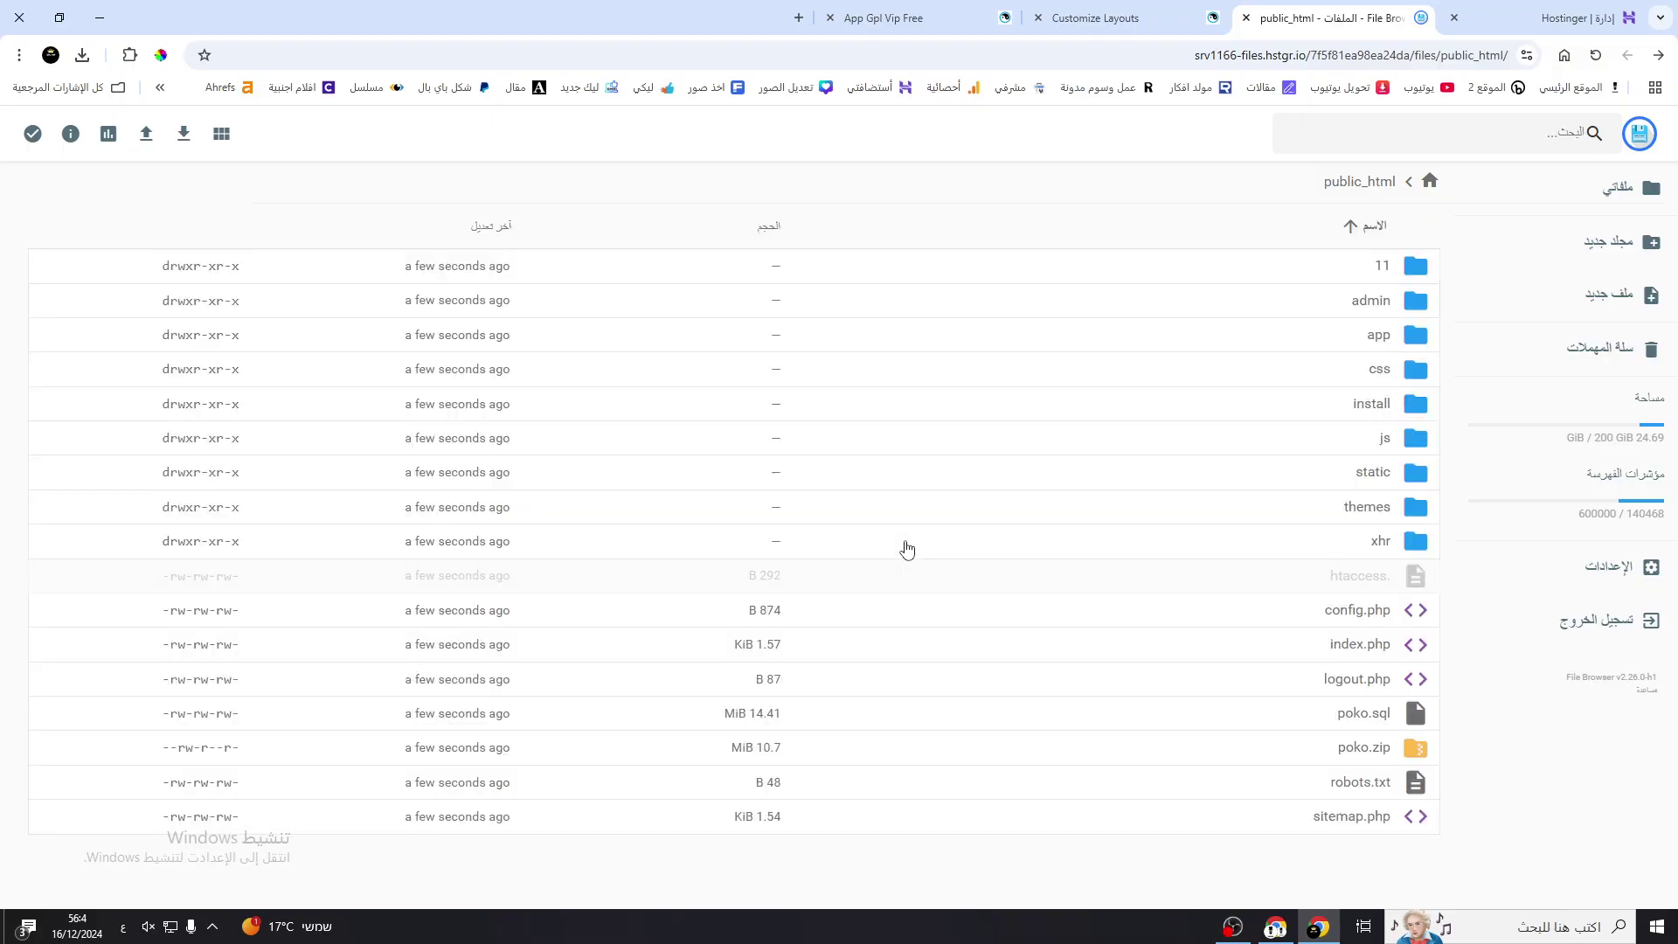
- Close the game portal's home page and reload the site's admin page to start the Poko installer
click(1114, 17)
click(997, 26)
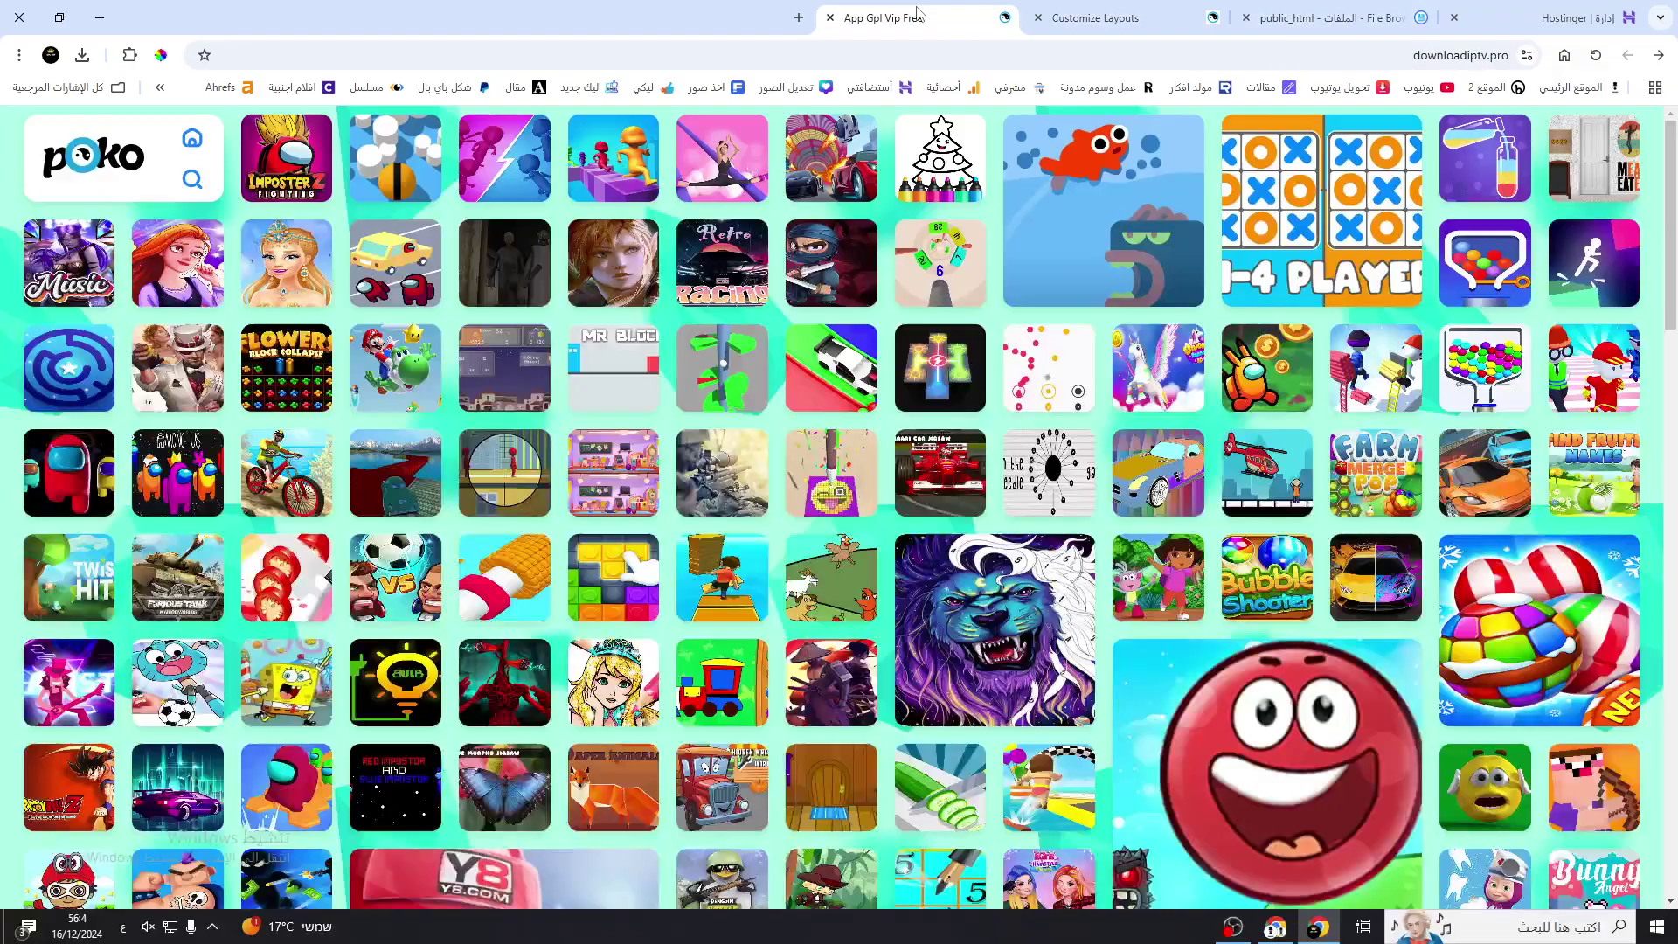
click(1037, 18)
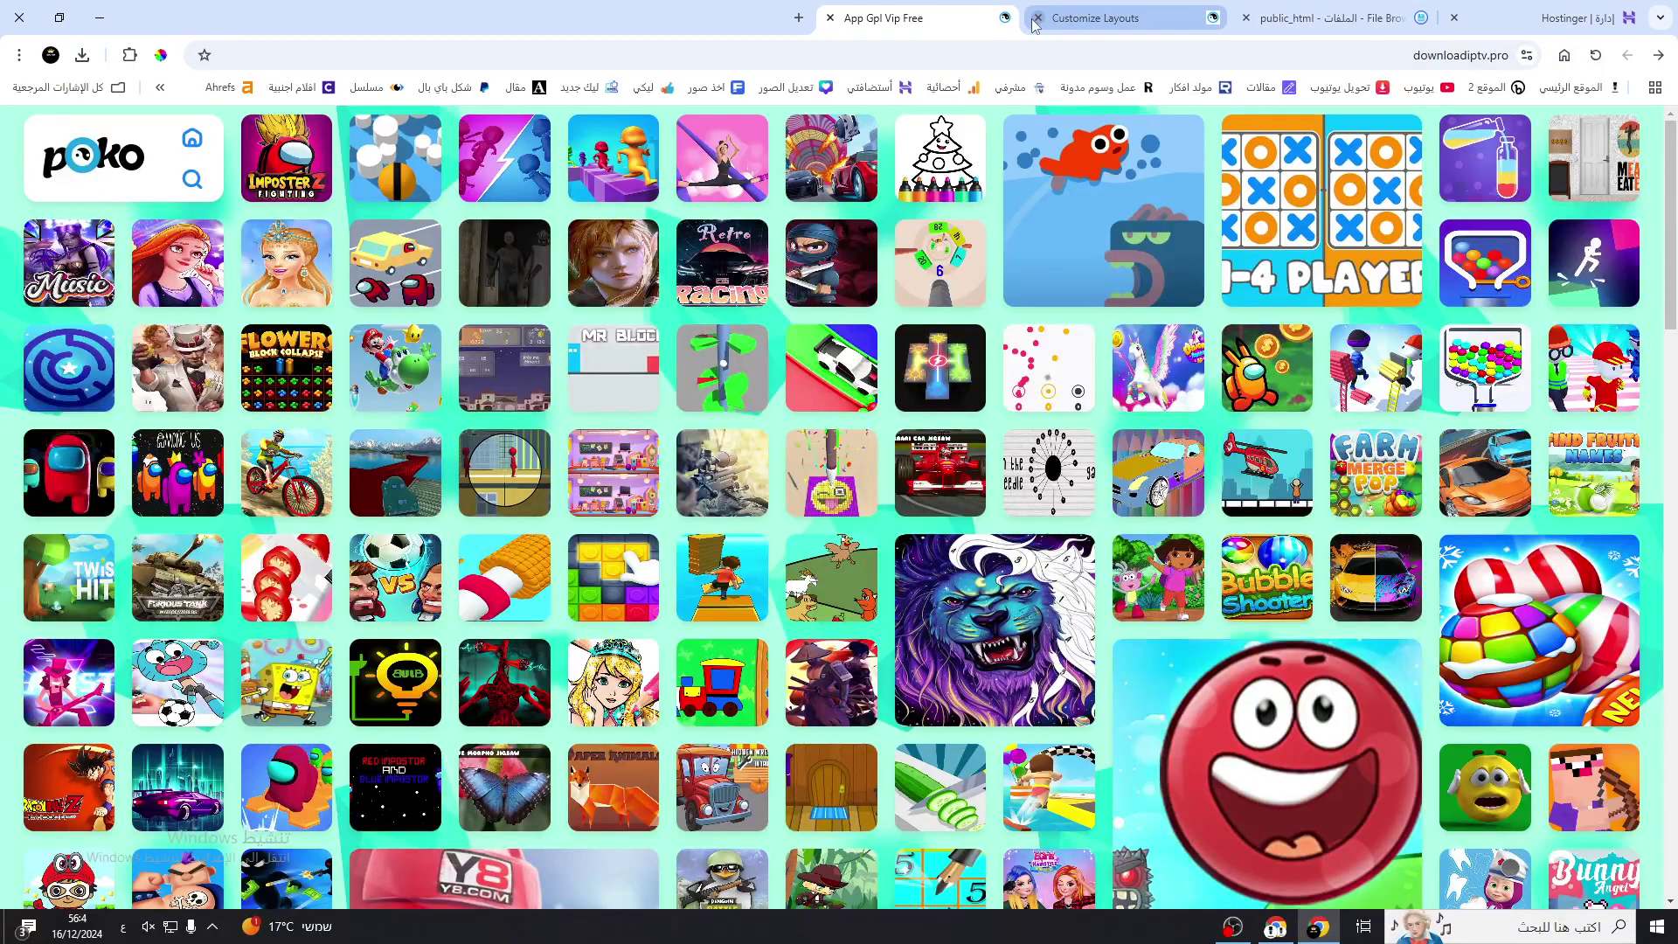
click(1596, 54)
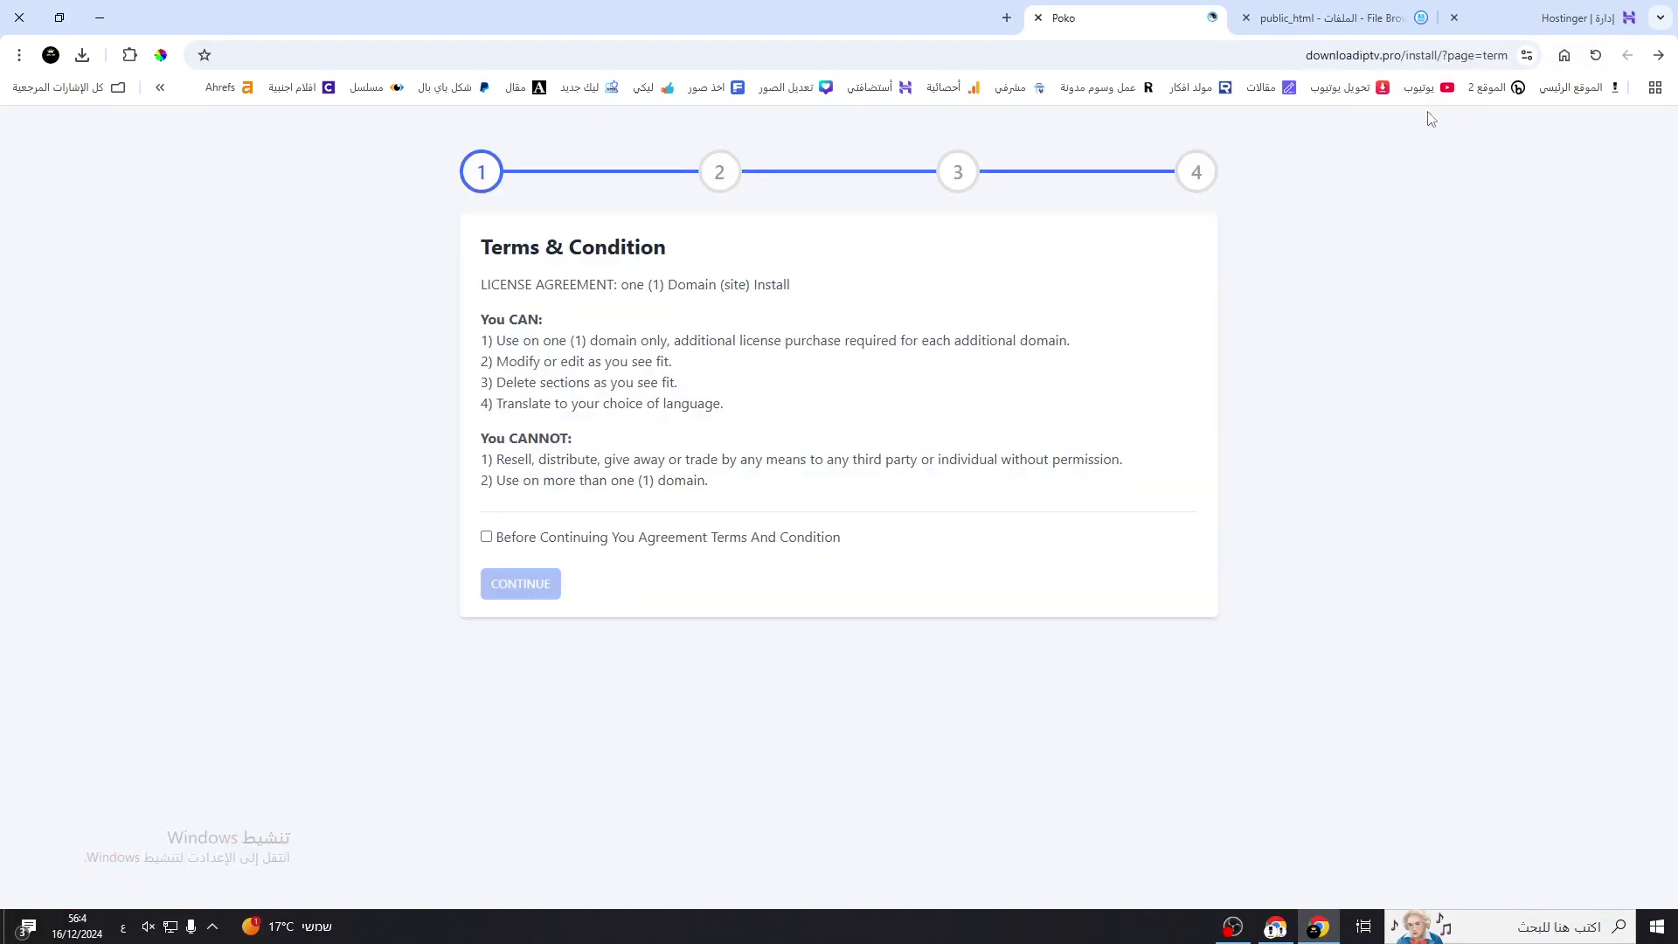
- Agree to the installer's terms and conditions and continue to the requirements check
drag(1125, 550, 367, 234)
click(912, 249)
click(487, 538)
click(528, 592)
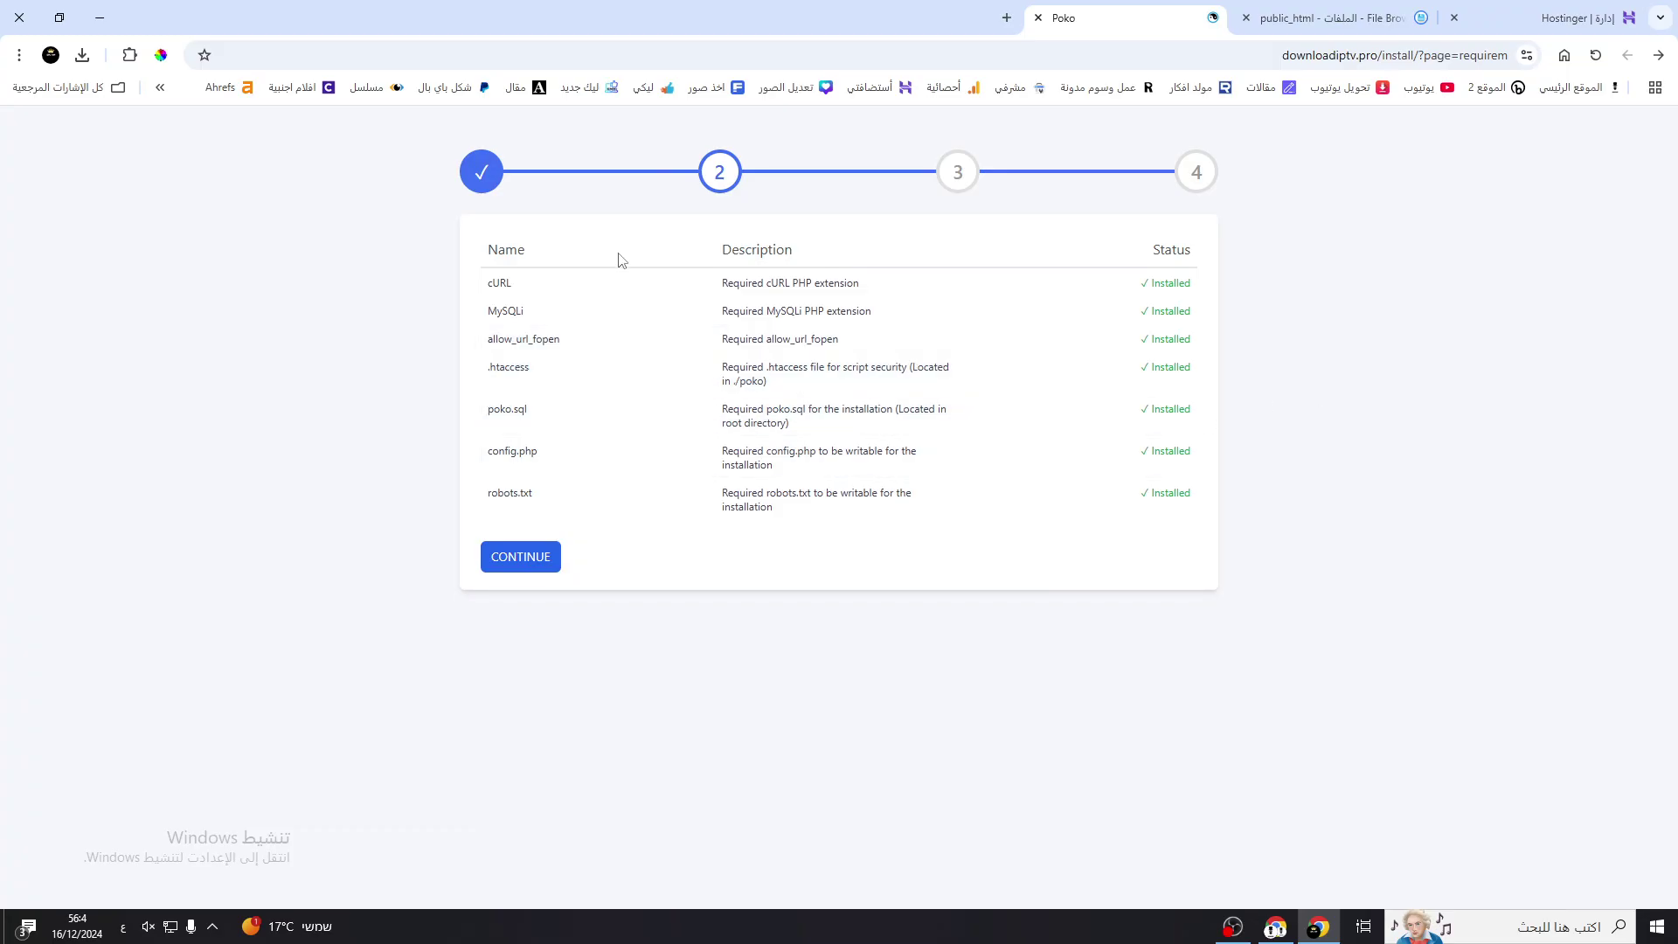
- Translate the installer's requirements page into Arabic and continue to the installation form
right_click(411, 248)
click(392, 559)
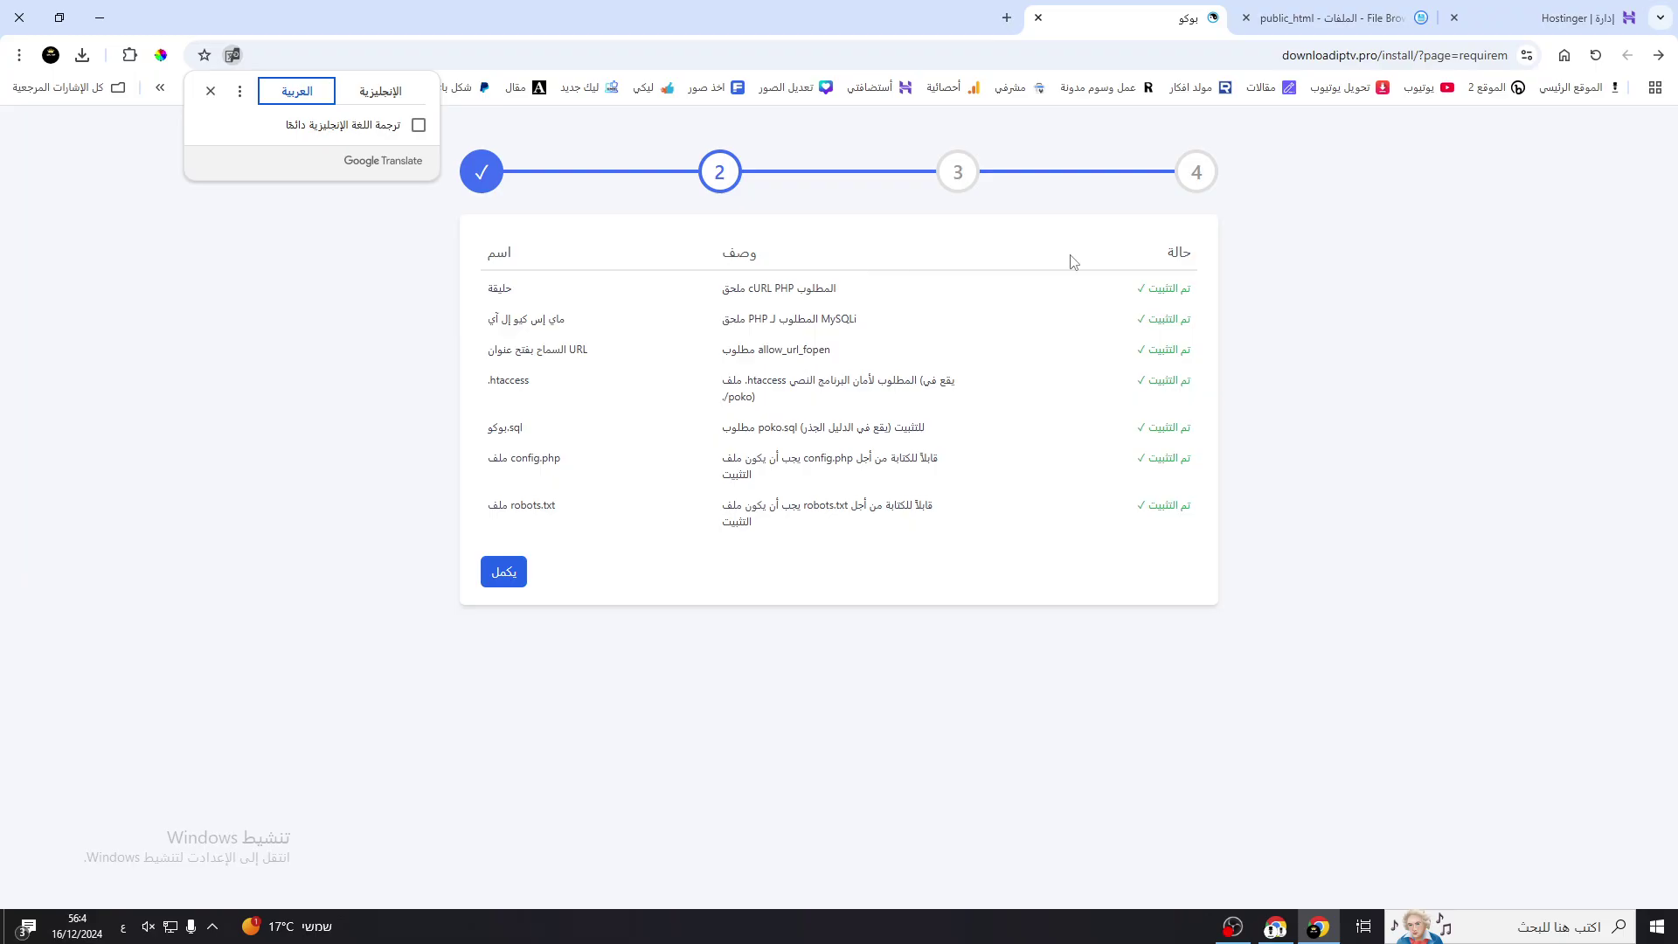
click(526, 578)
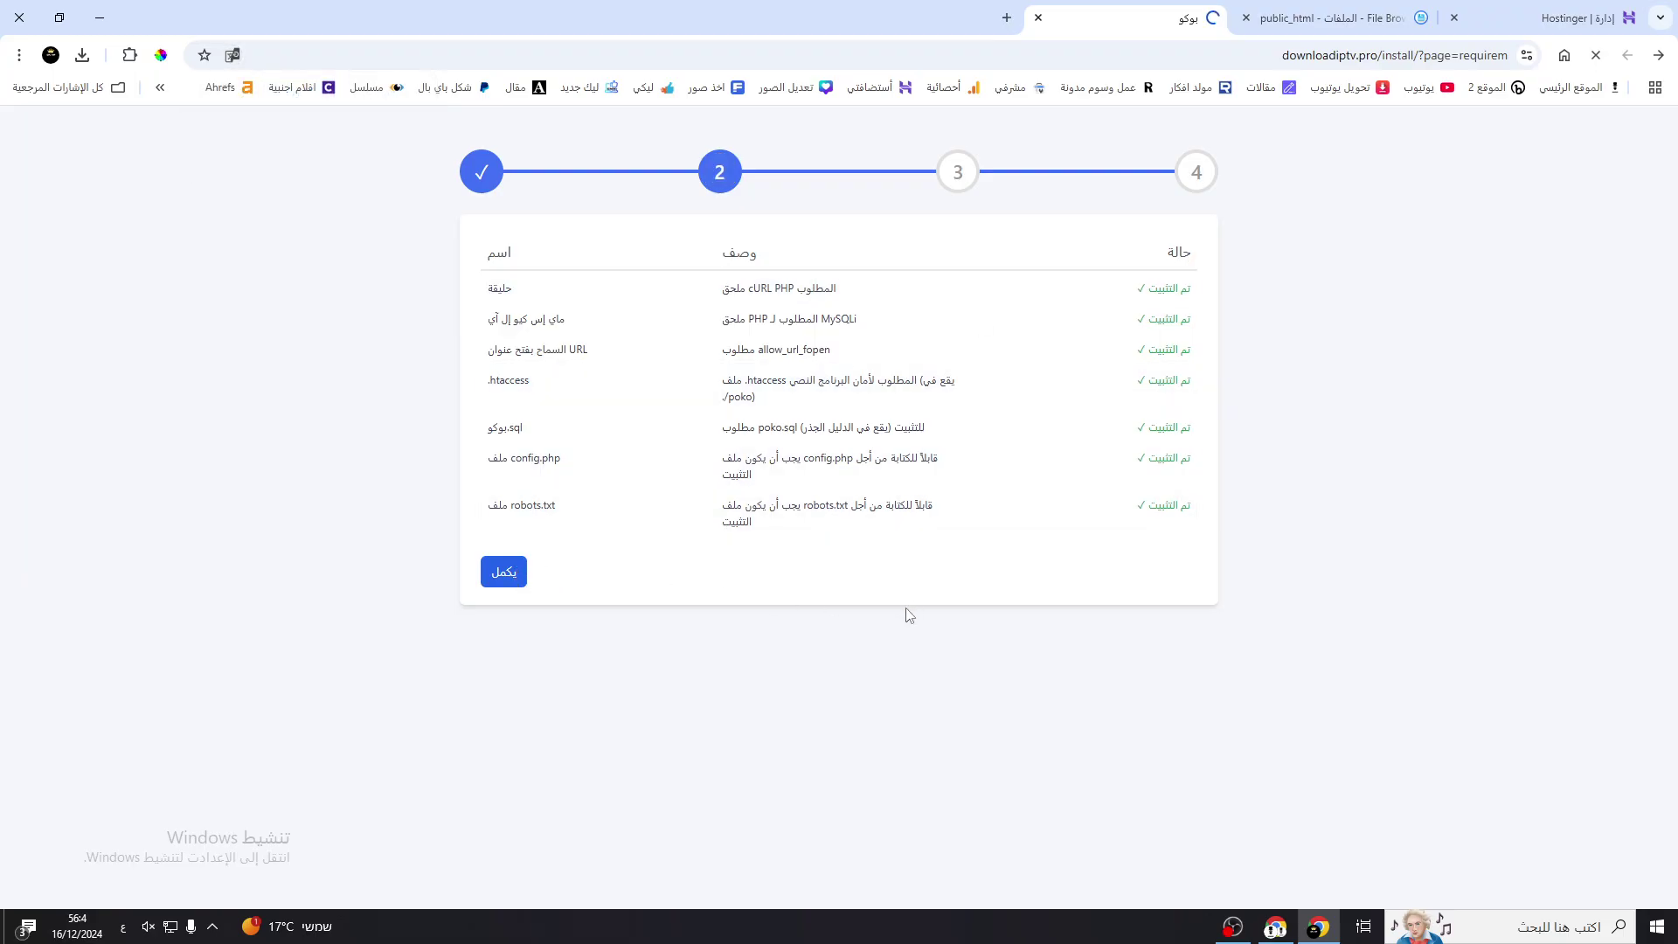
- Highlight the localhost value in the installation form and translate the page into Arabic
click(629, 311)
click(637, 345)
drag(611, 306, 428, 313)
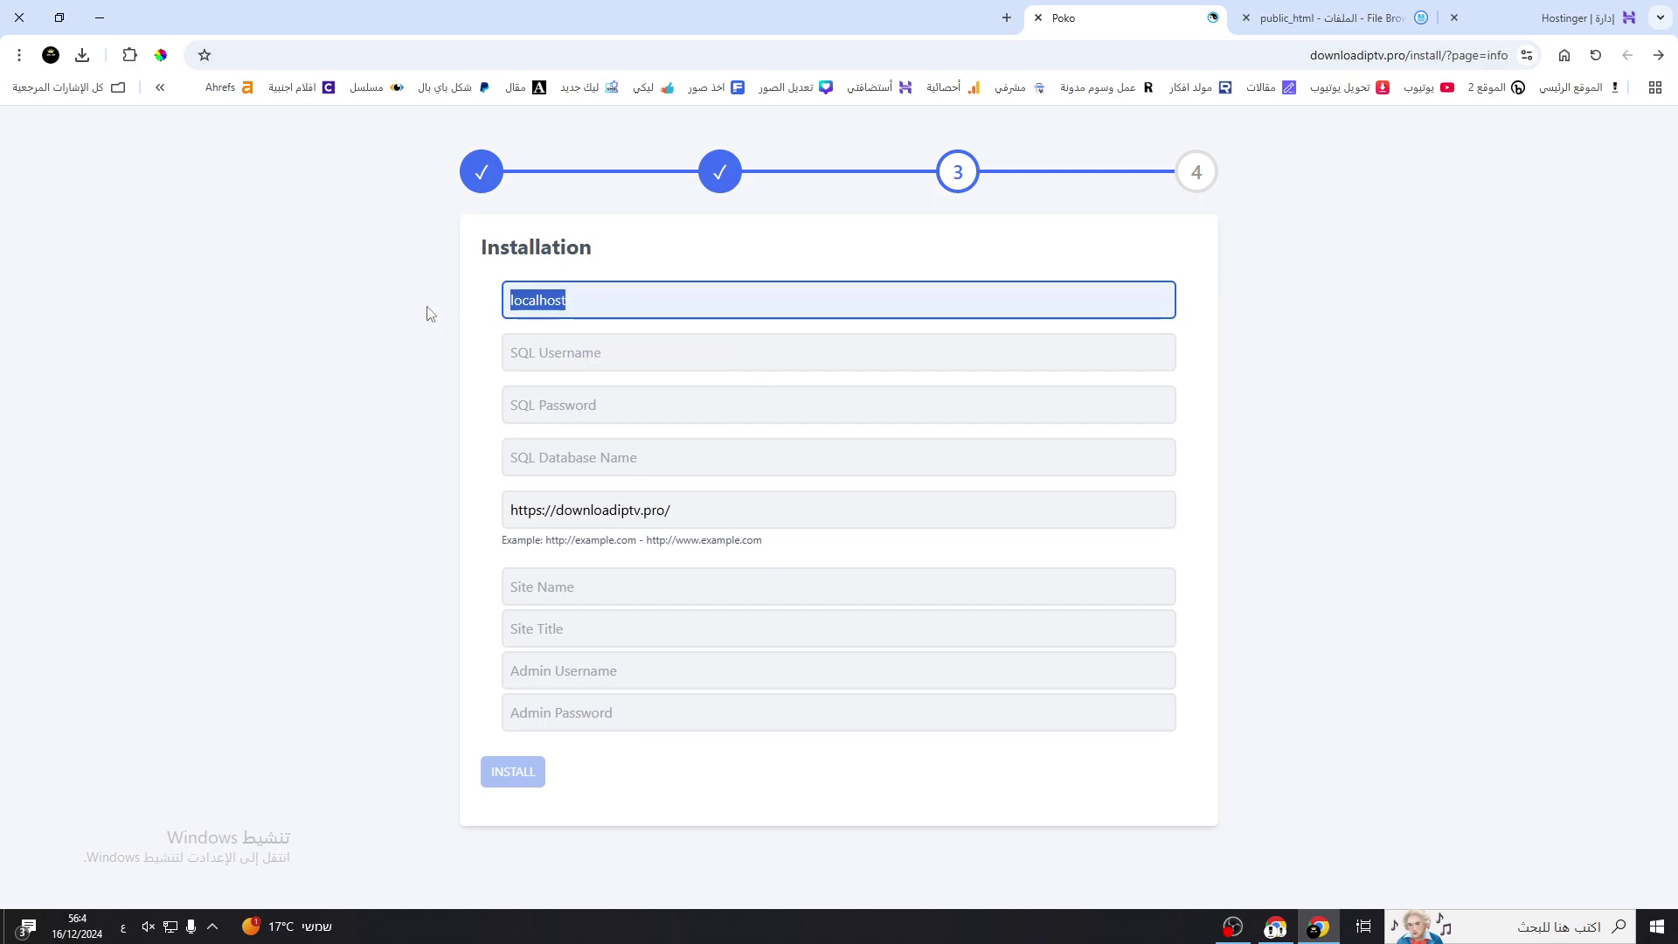
right_click(428, 312)
click(367, 627)
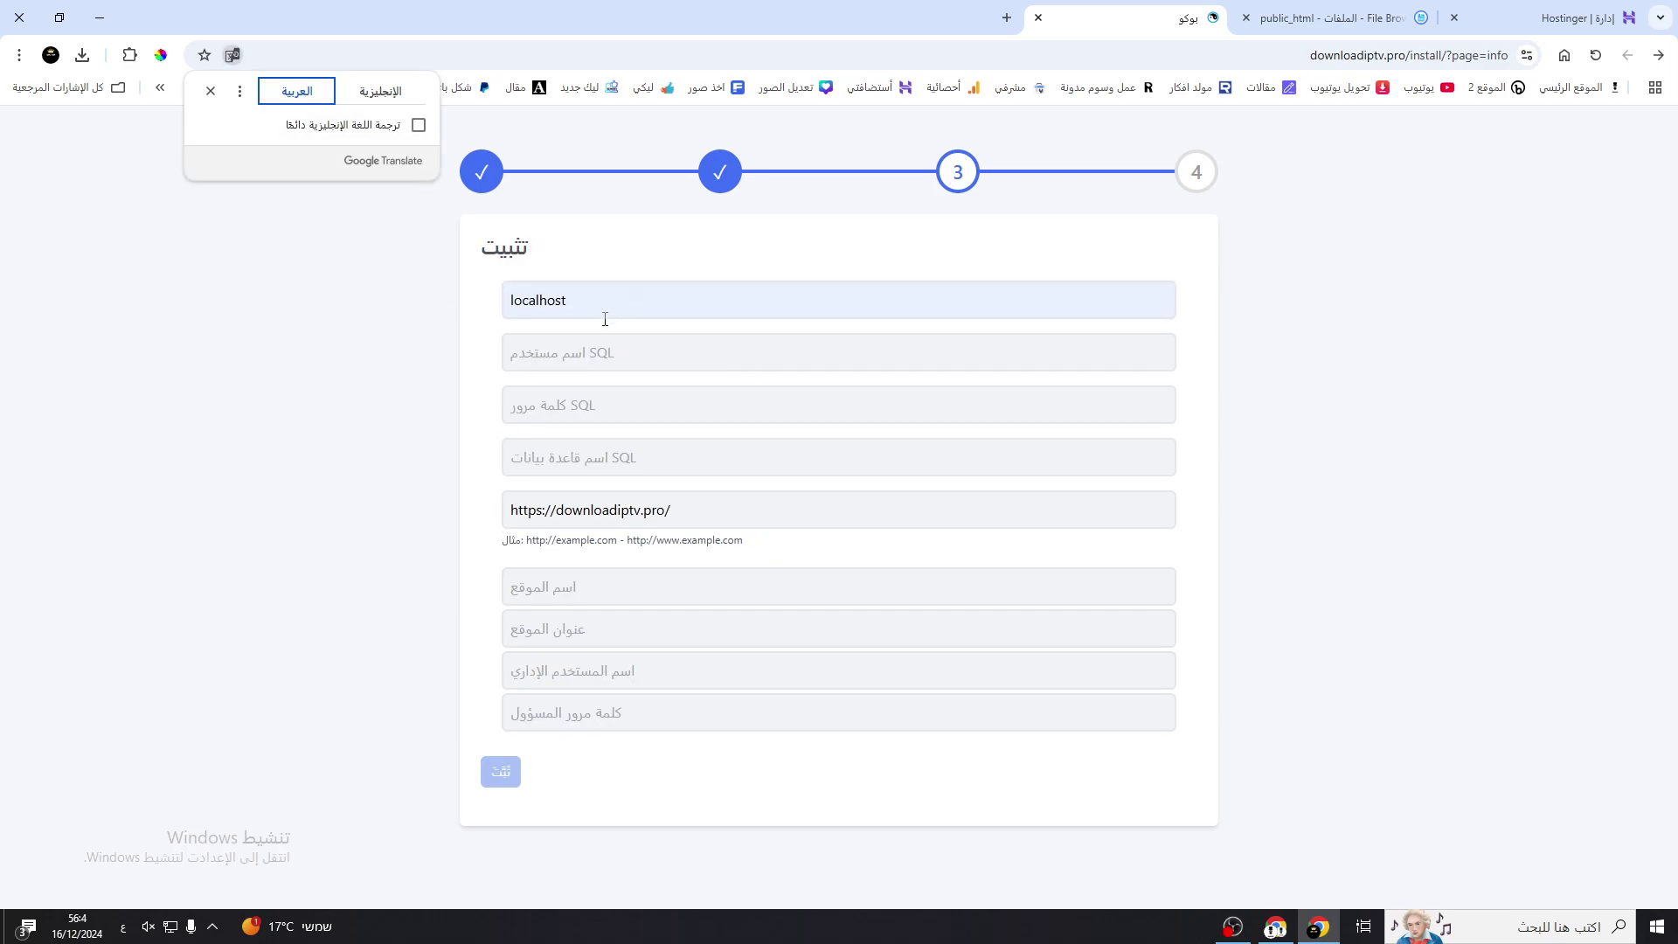
- Switch to Hostinger's database management and create a MySQL database with name suffix 11111, username suffix 1111 and a generated password
click(597, 355)
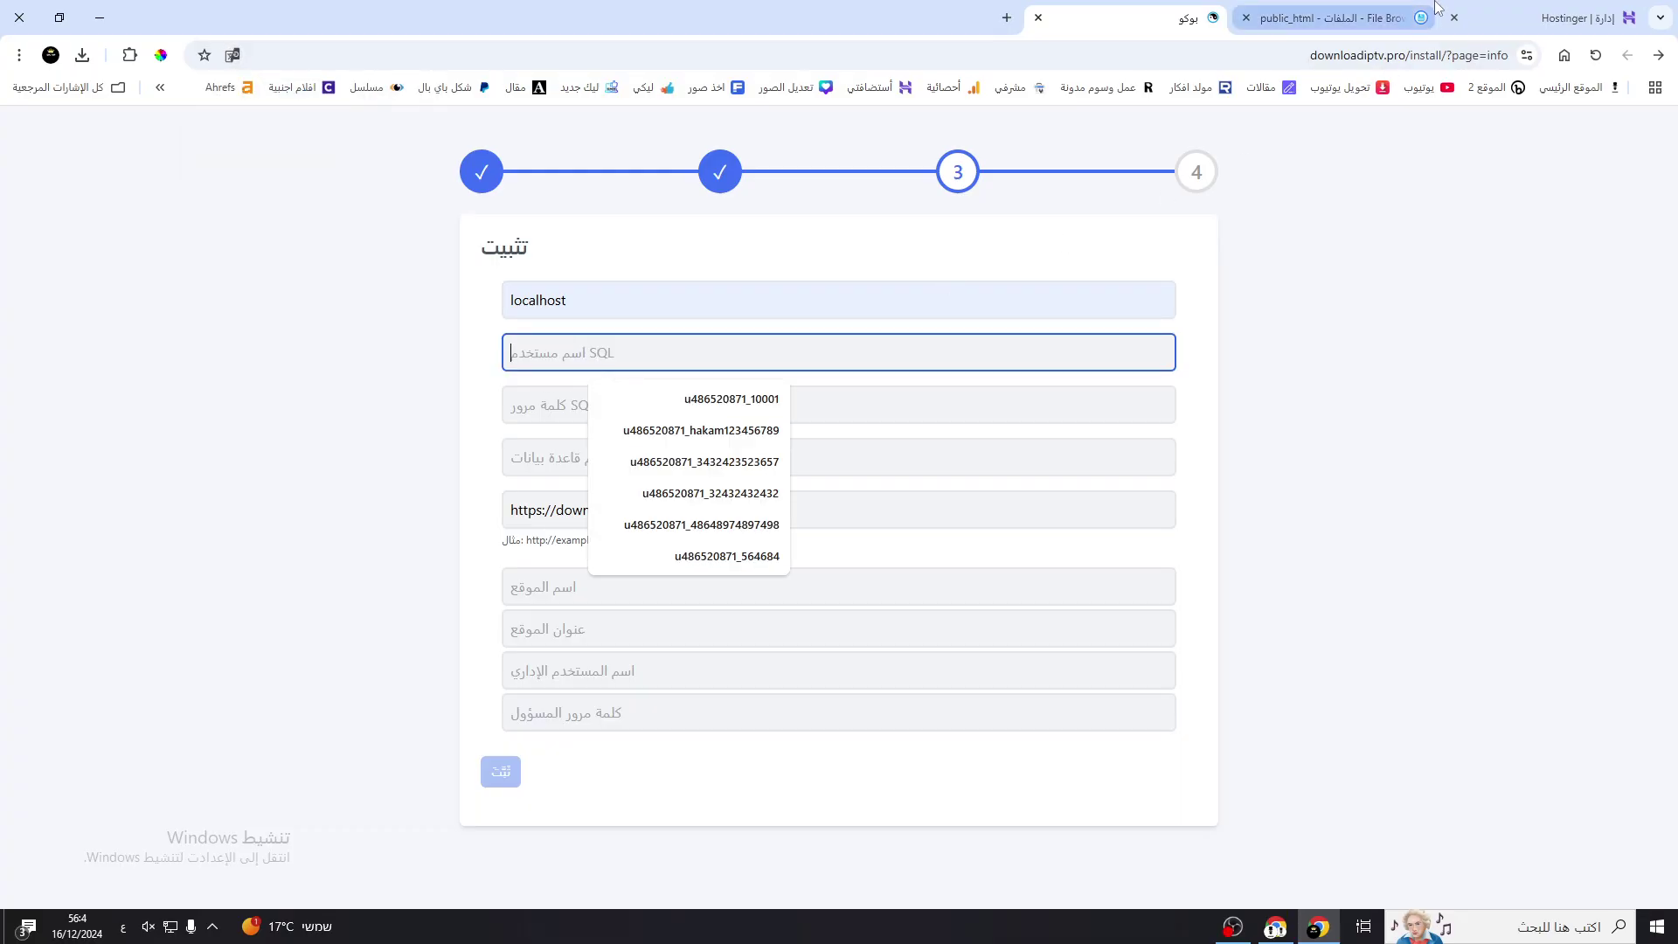
key(ctrl+Tab)
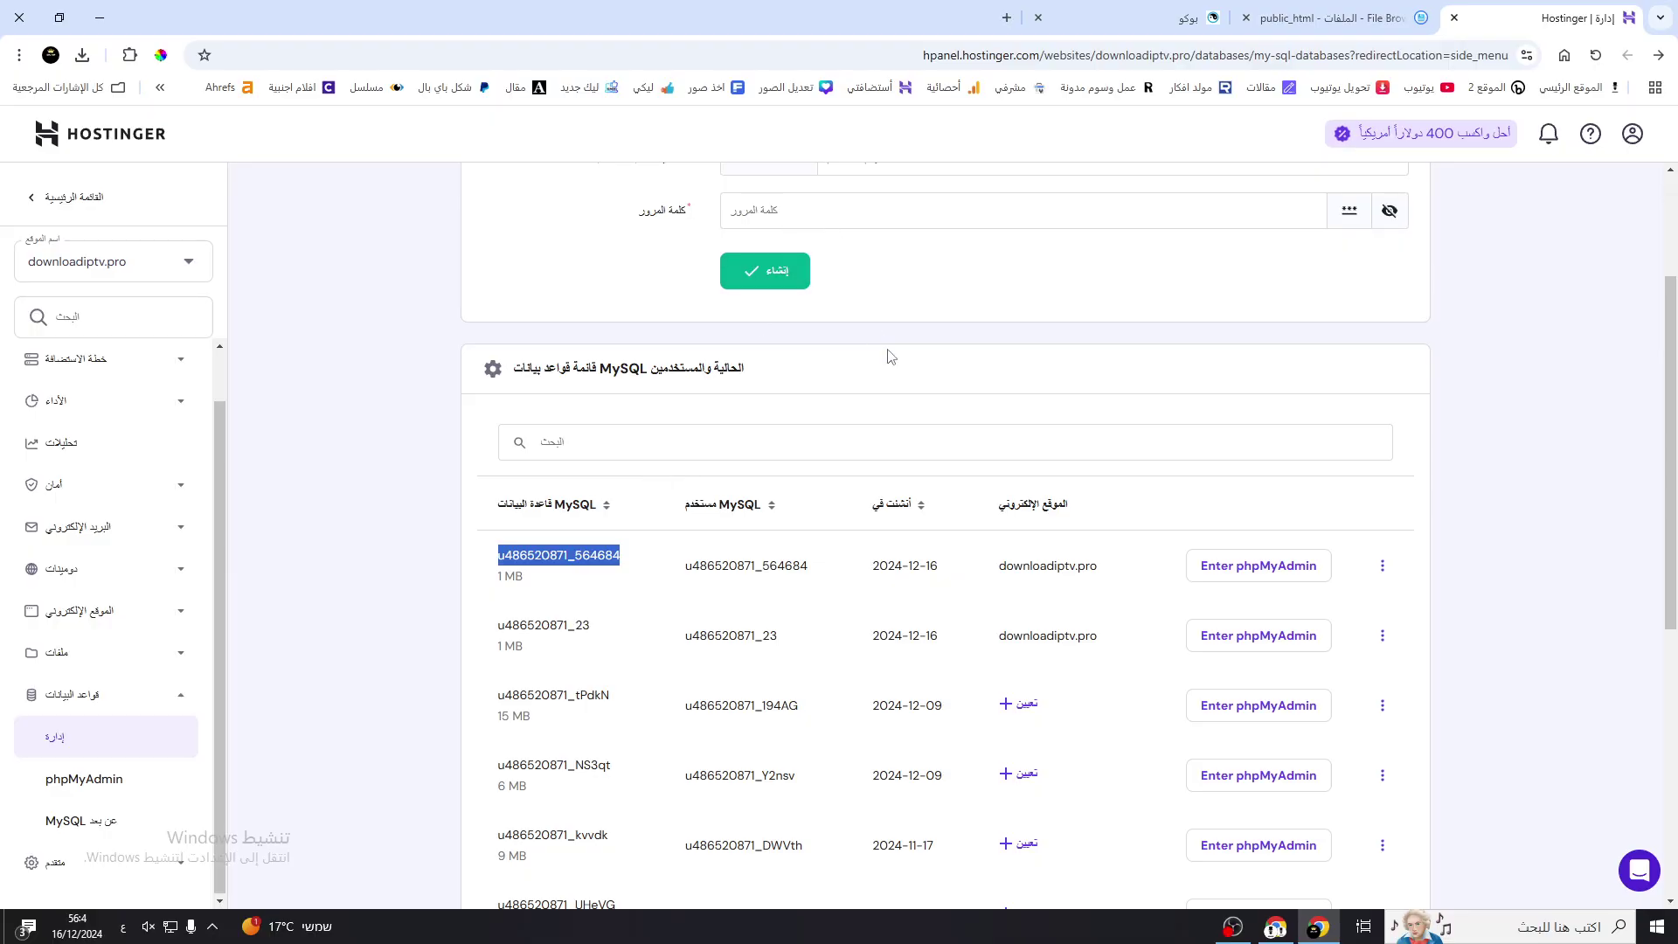
scroll(888, 355, up, 3)
click(909, 317)
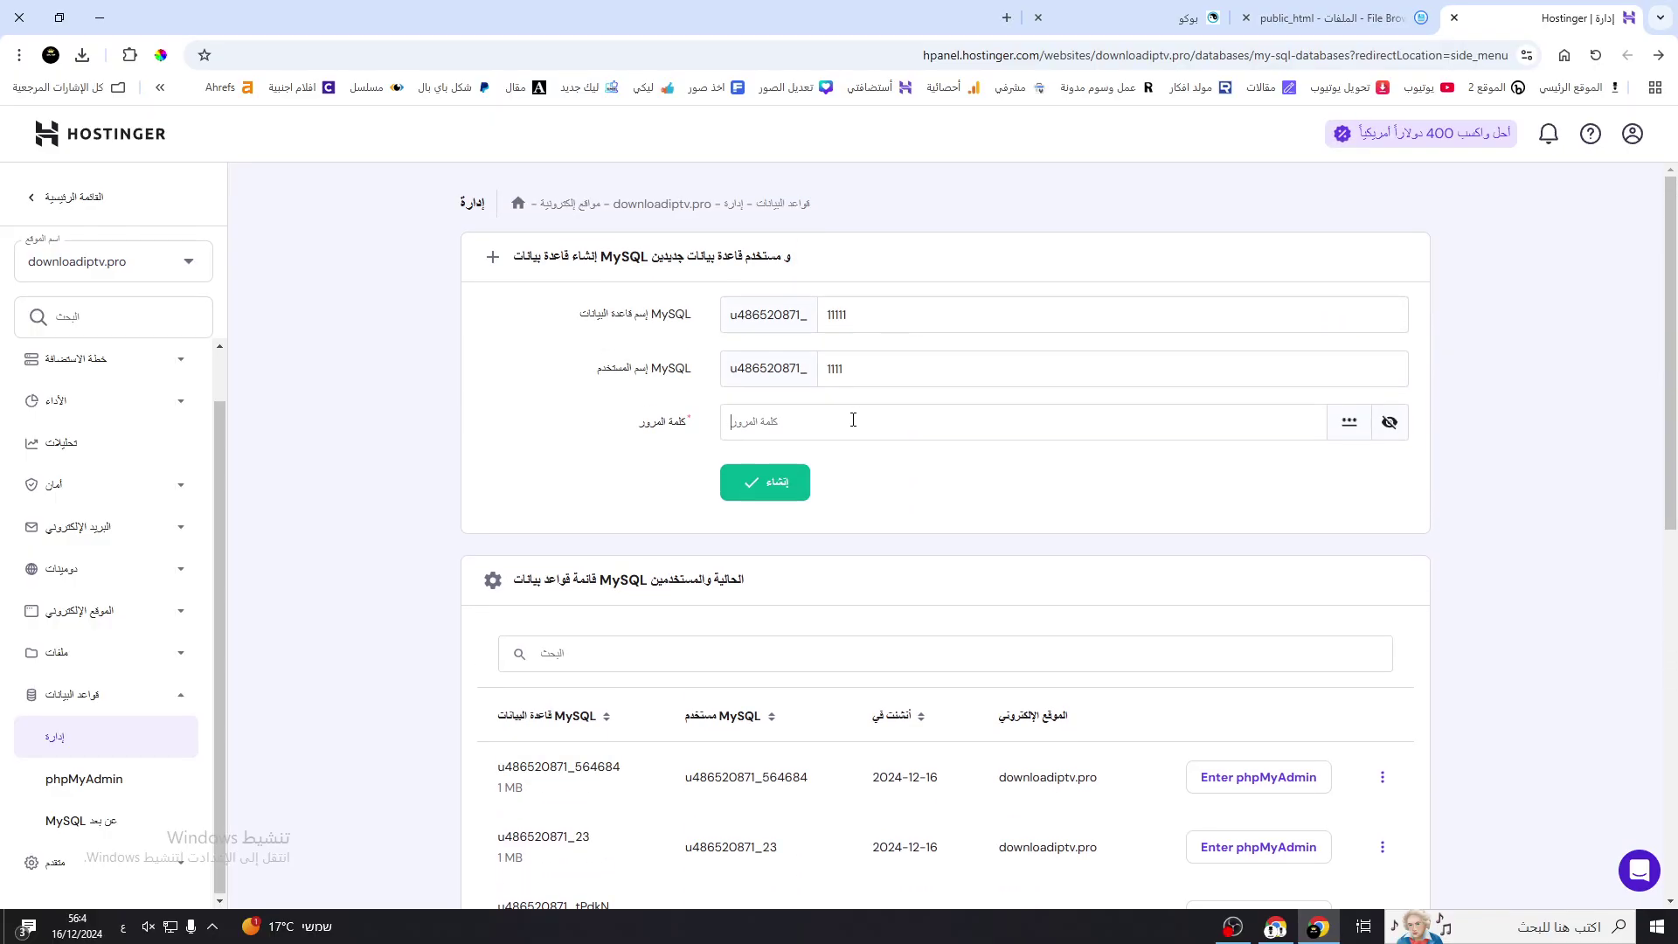
click(1349, 427)
click(794, 490)
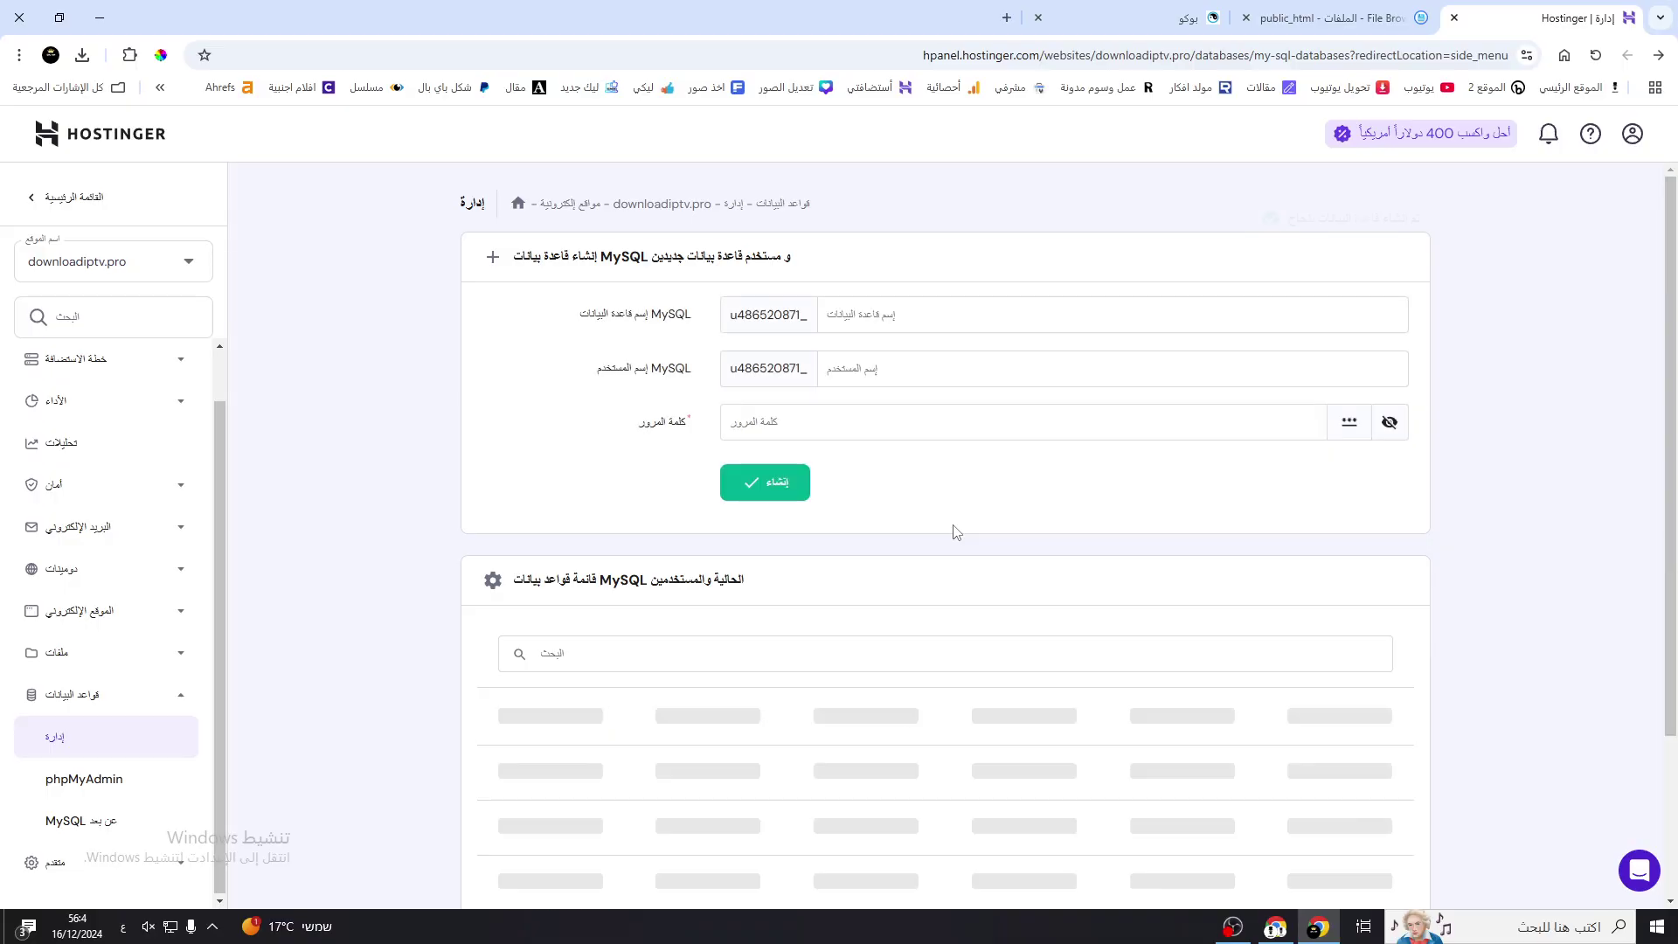
- Return to the installer's form and paste the generated database password into the SQL password field
click(1127, 18)
click(1337, 18)
click(1128, 17)
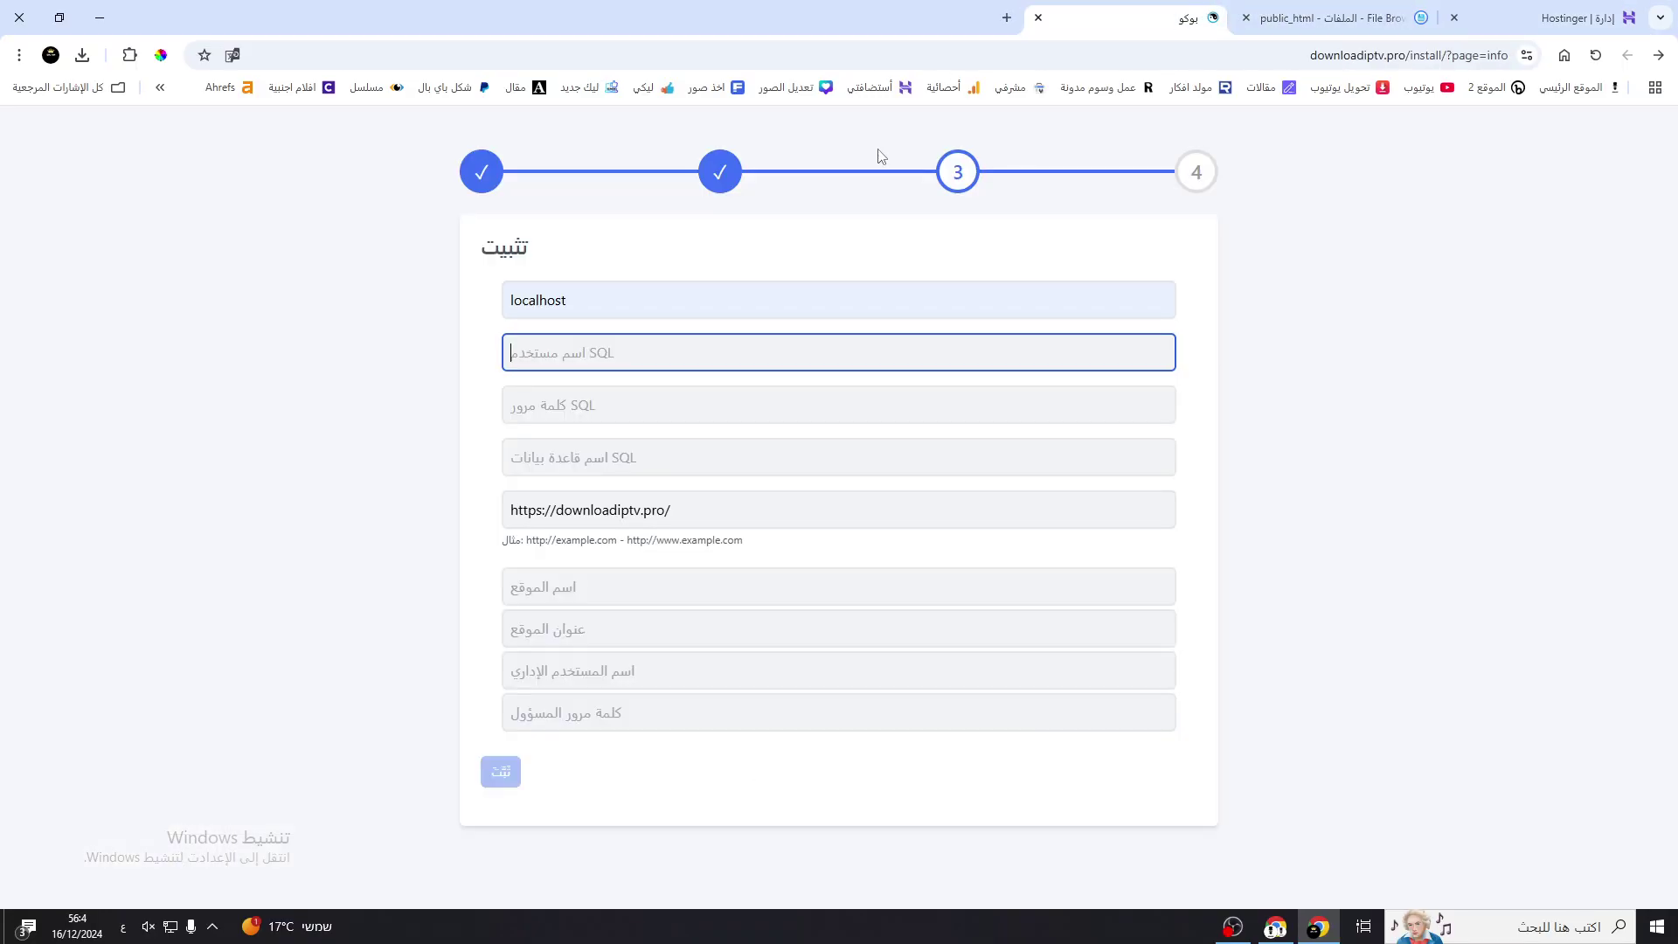
click(595, 415)
click(659, 511)
- Copy the name of the database with suffix 11111 from Hostinger and paste it as the installer's SQL database name
click(1574, 18)
drag(603, 766, 479, 771)
double_click(514, 771)
key(ctrl+c)
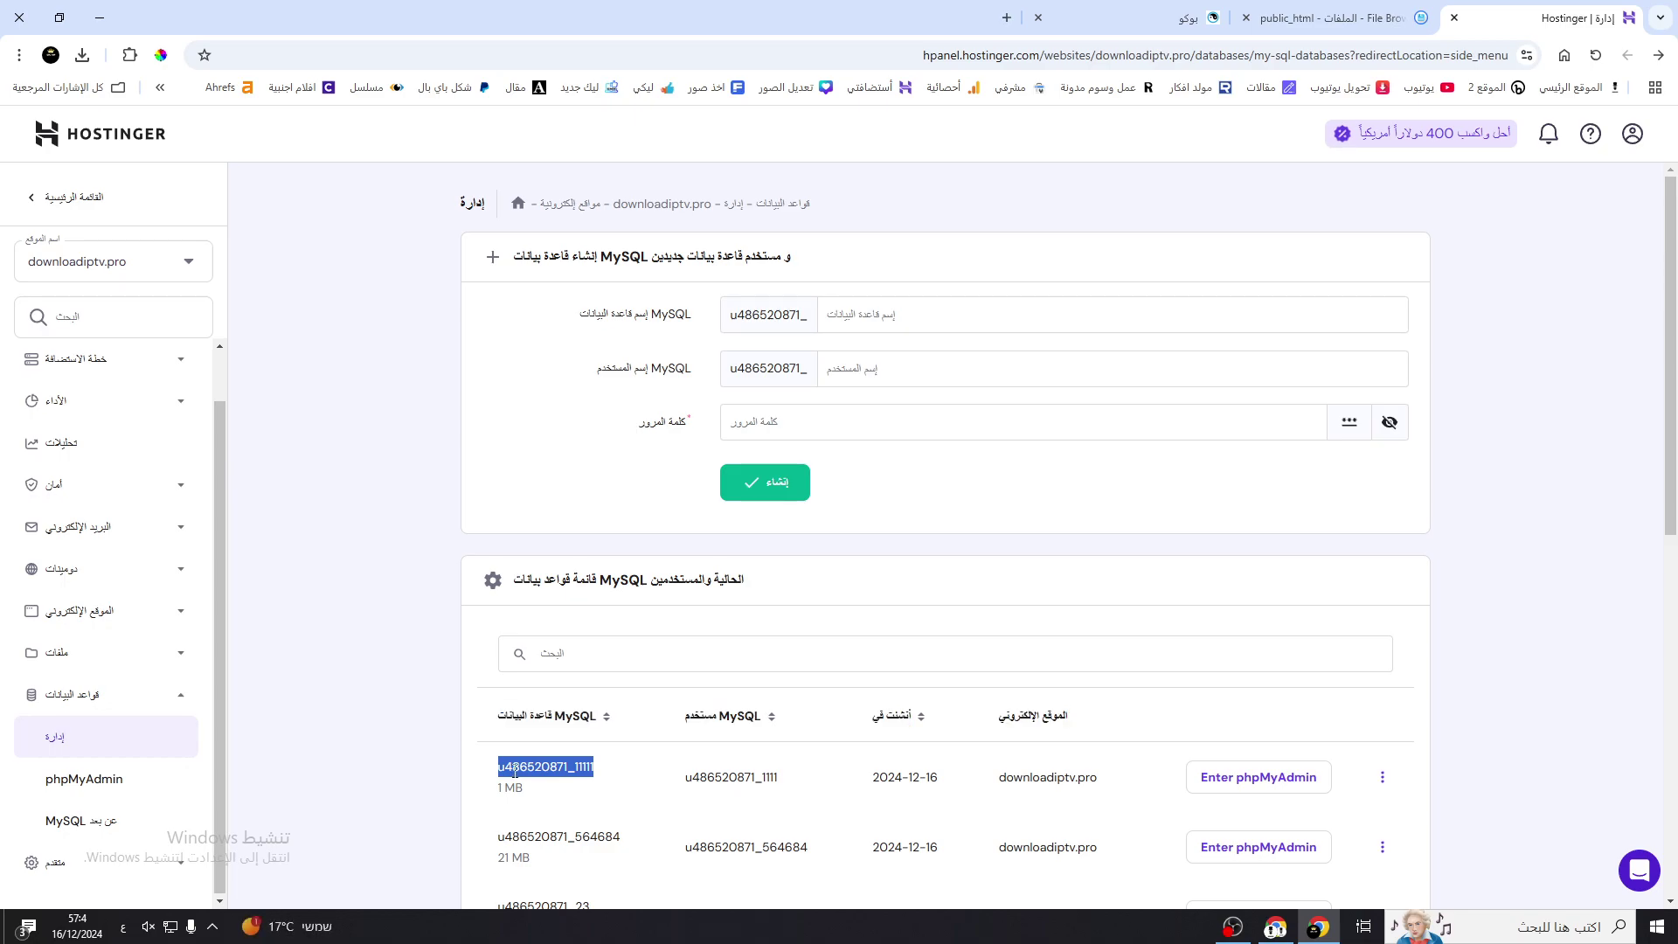
click(1169, 9)
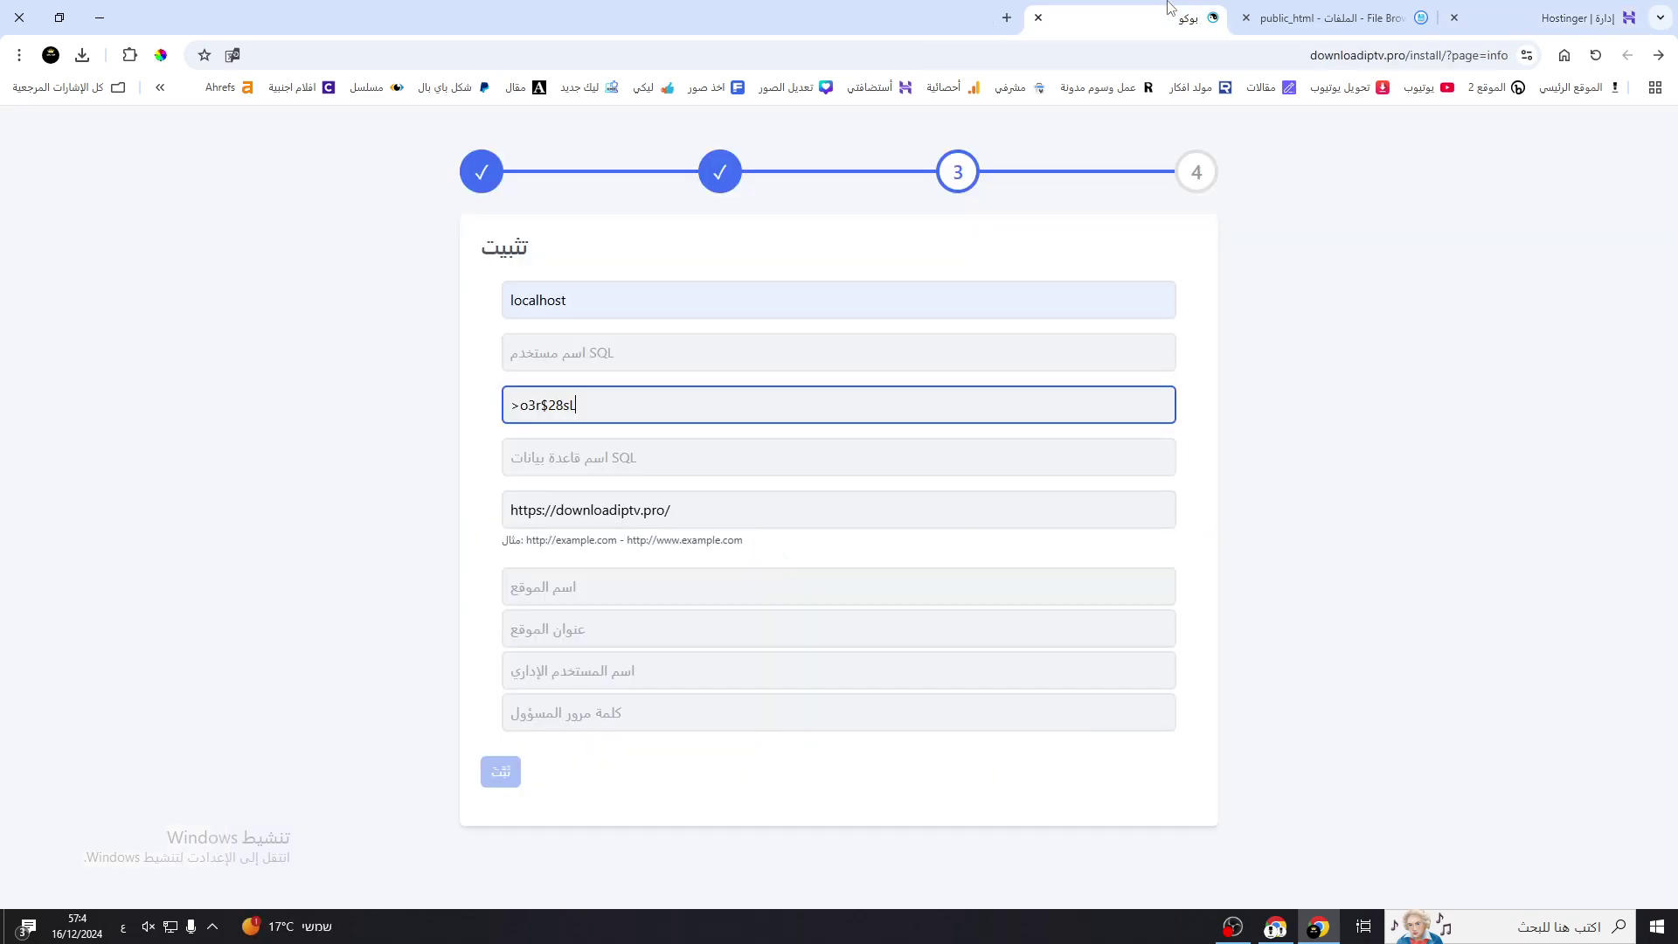
click(653, 358)
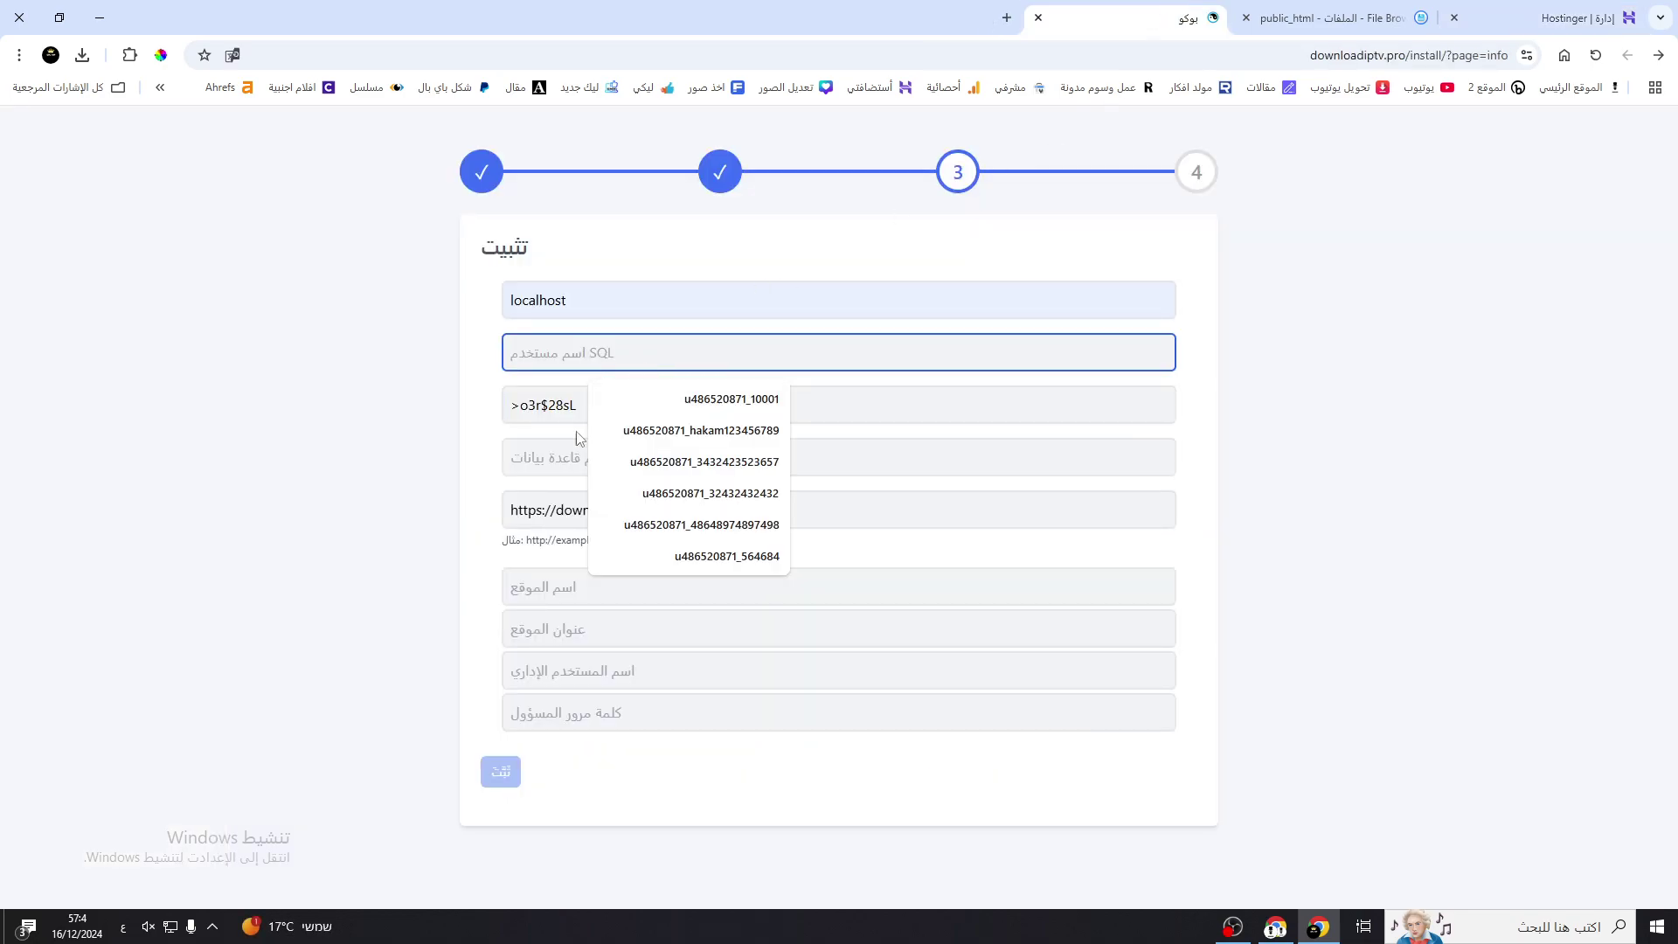
click(557, 463)
key(ctrl+v)
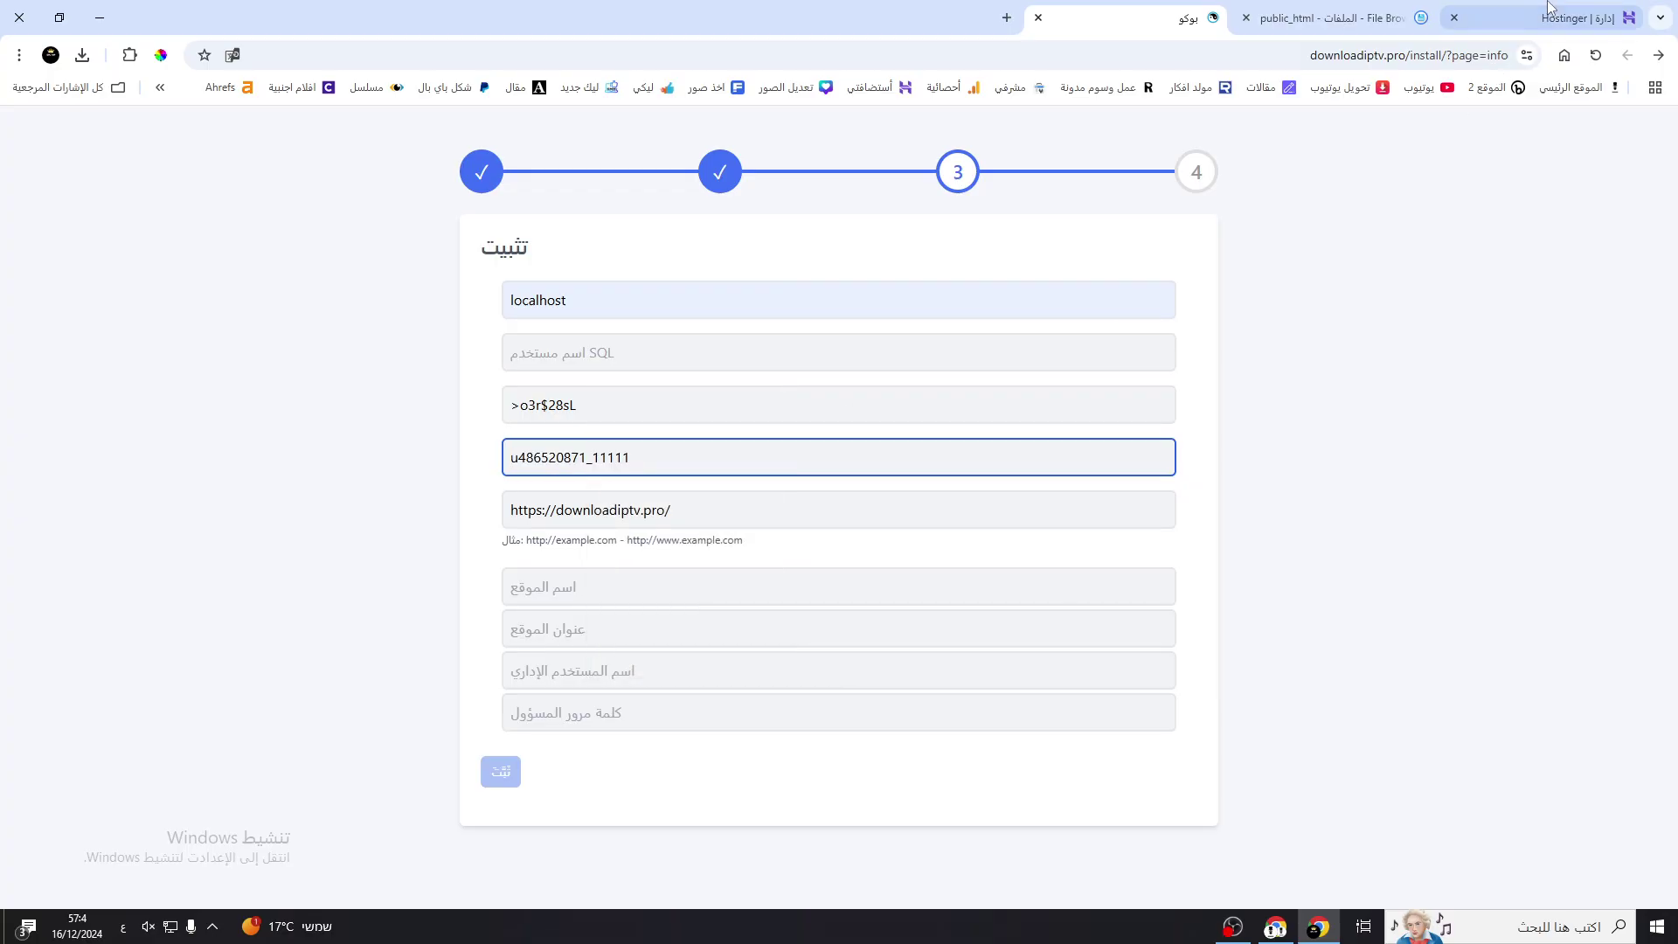
- Copy the MySQL username with suffix 1111 from Hostinger and paste it into the installer's SQL username field
click(1510, 13)
double_click(758, 778)
key(ctrl+c)
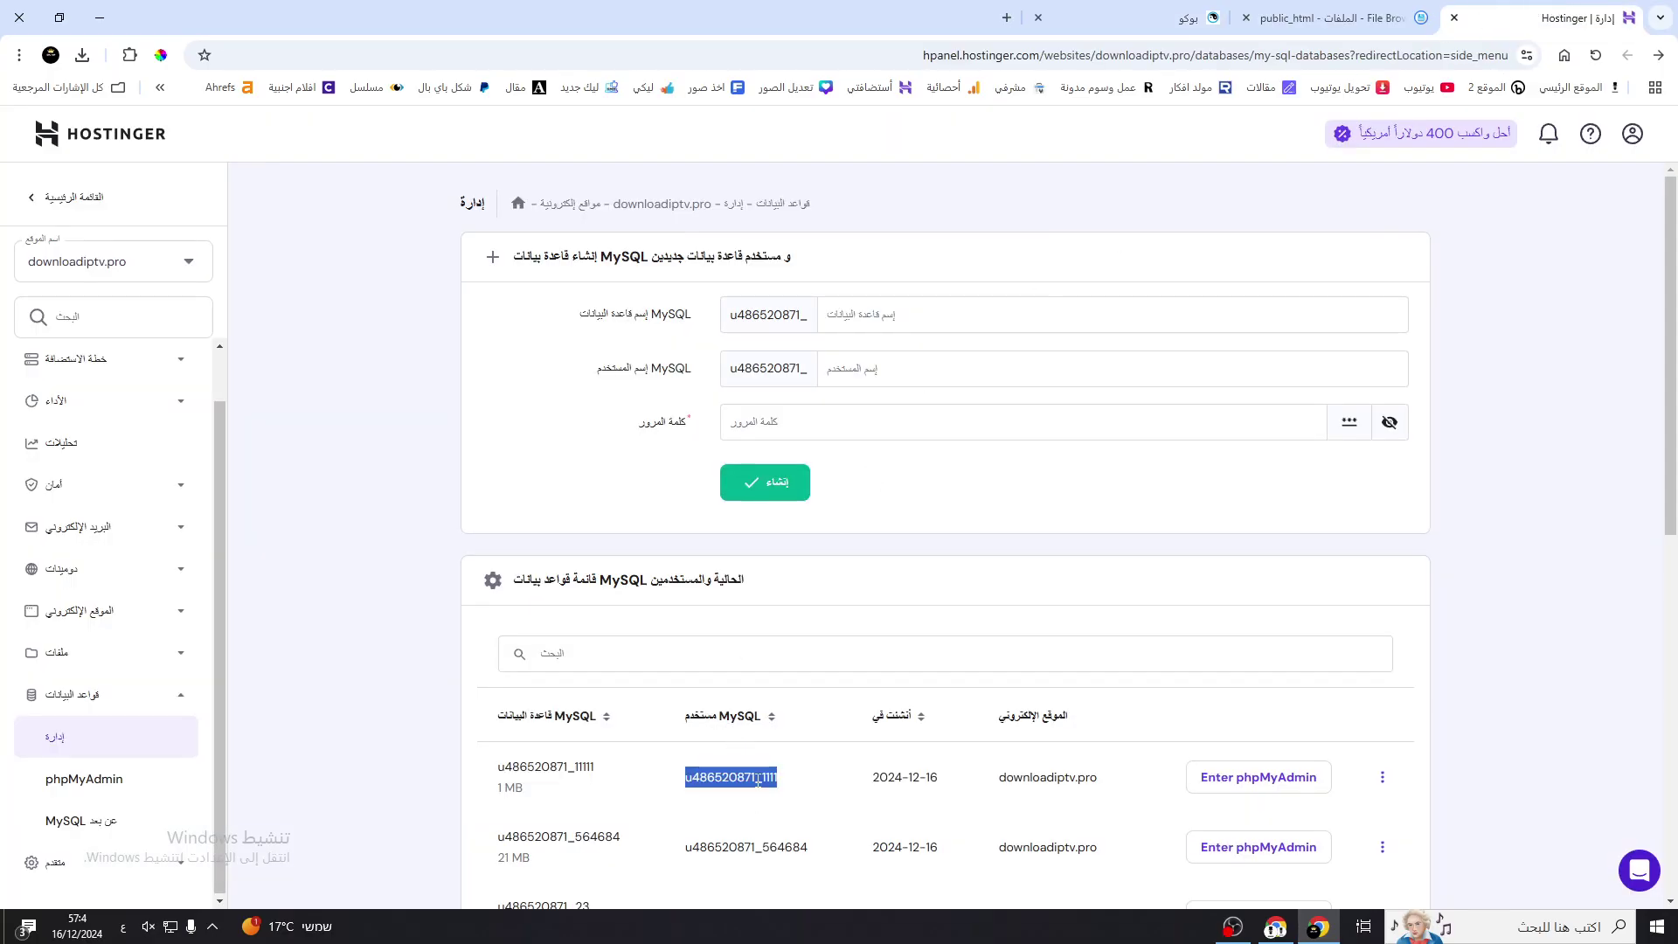
click(1127, 11)
click(734, 344)
key(ctrl+v)
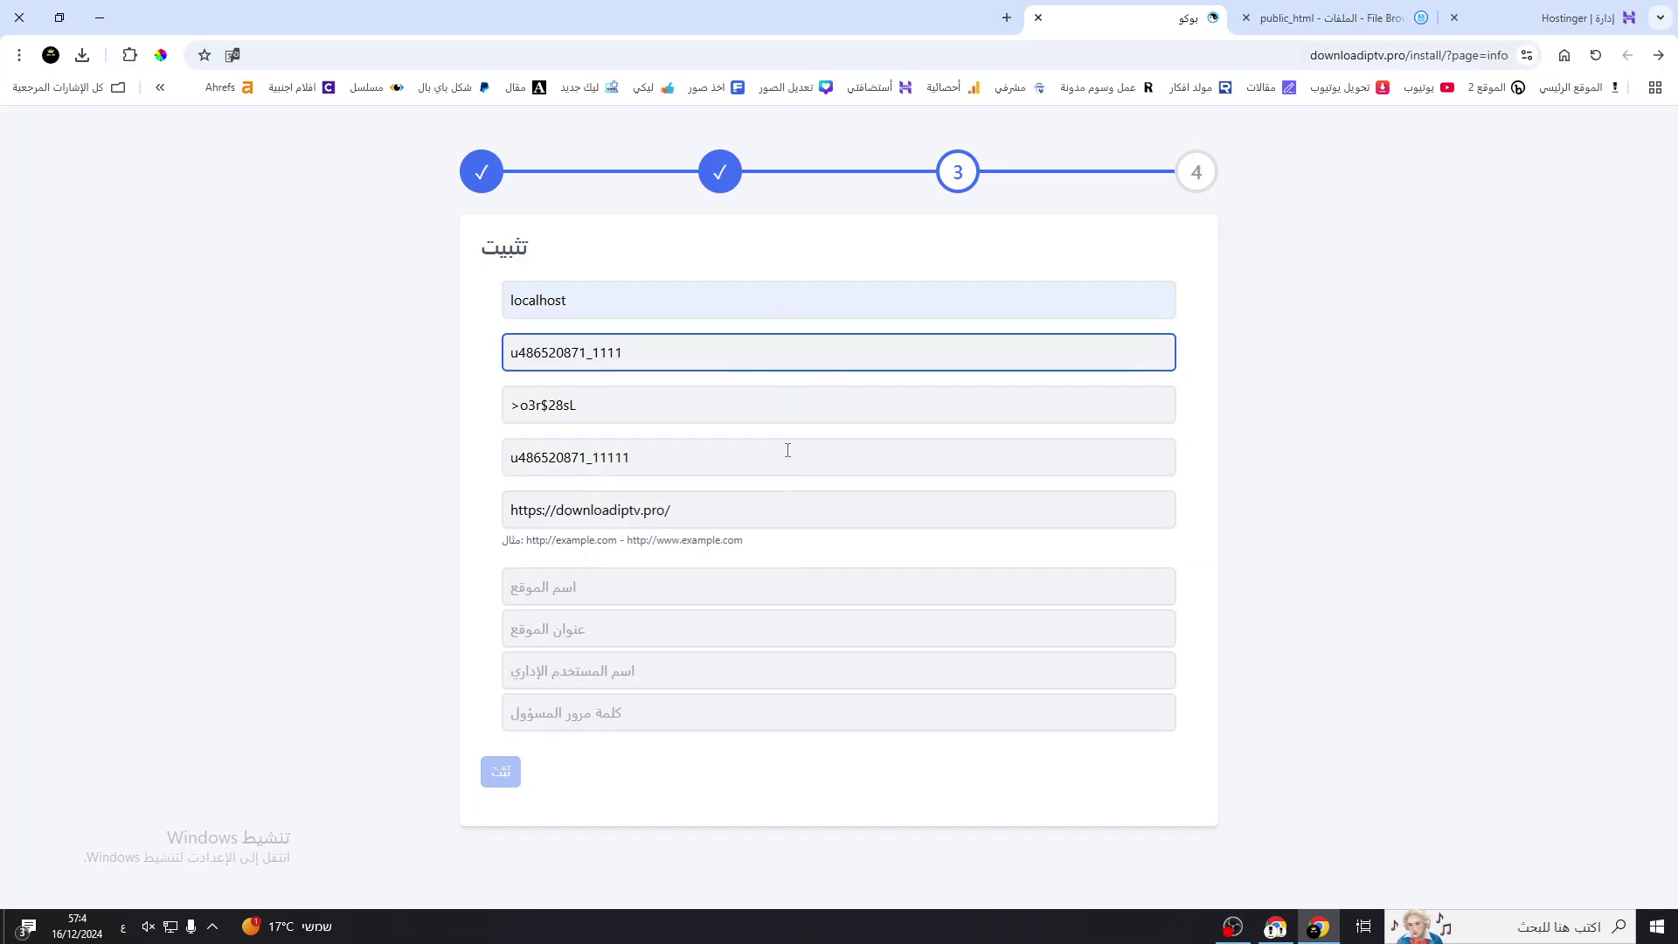
- Fill in the site name and set the site title to App Gpl Vip Free in the installation form
click(750, 475)
click(669, 593)
click(665, 633)
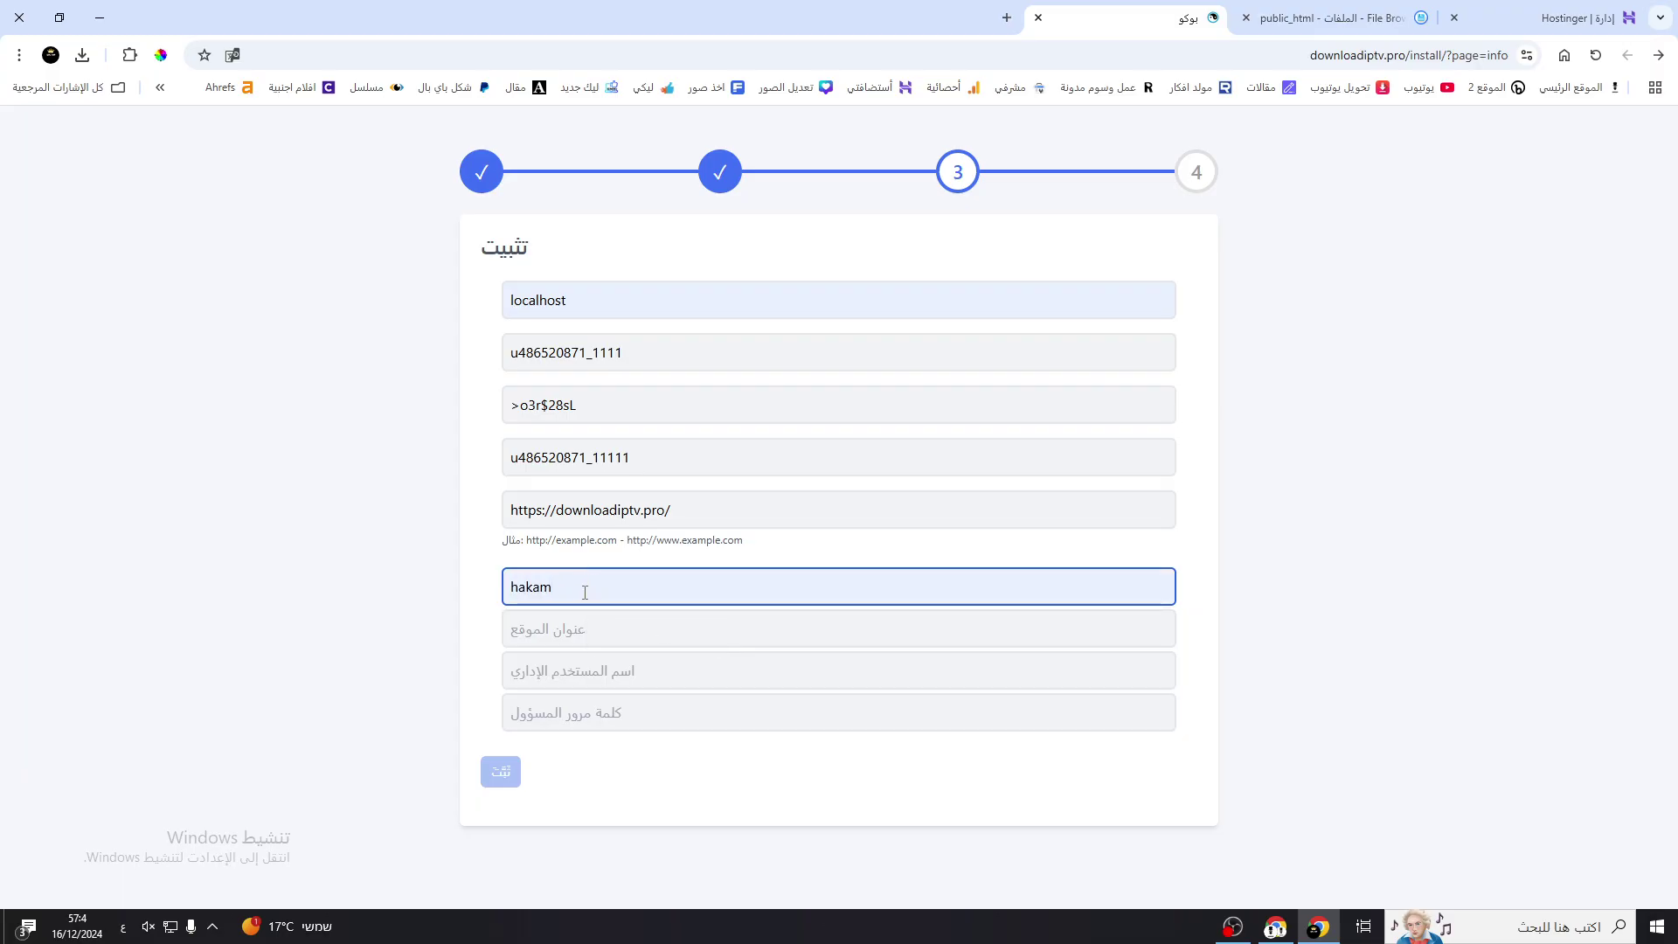
click(587, 629)
click(678, 673)
- Set the admin username to admin, fill in the admin password and try to run the installation
click(620, 673)
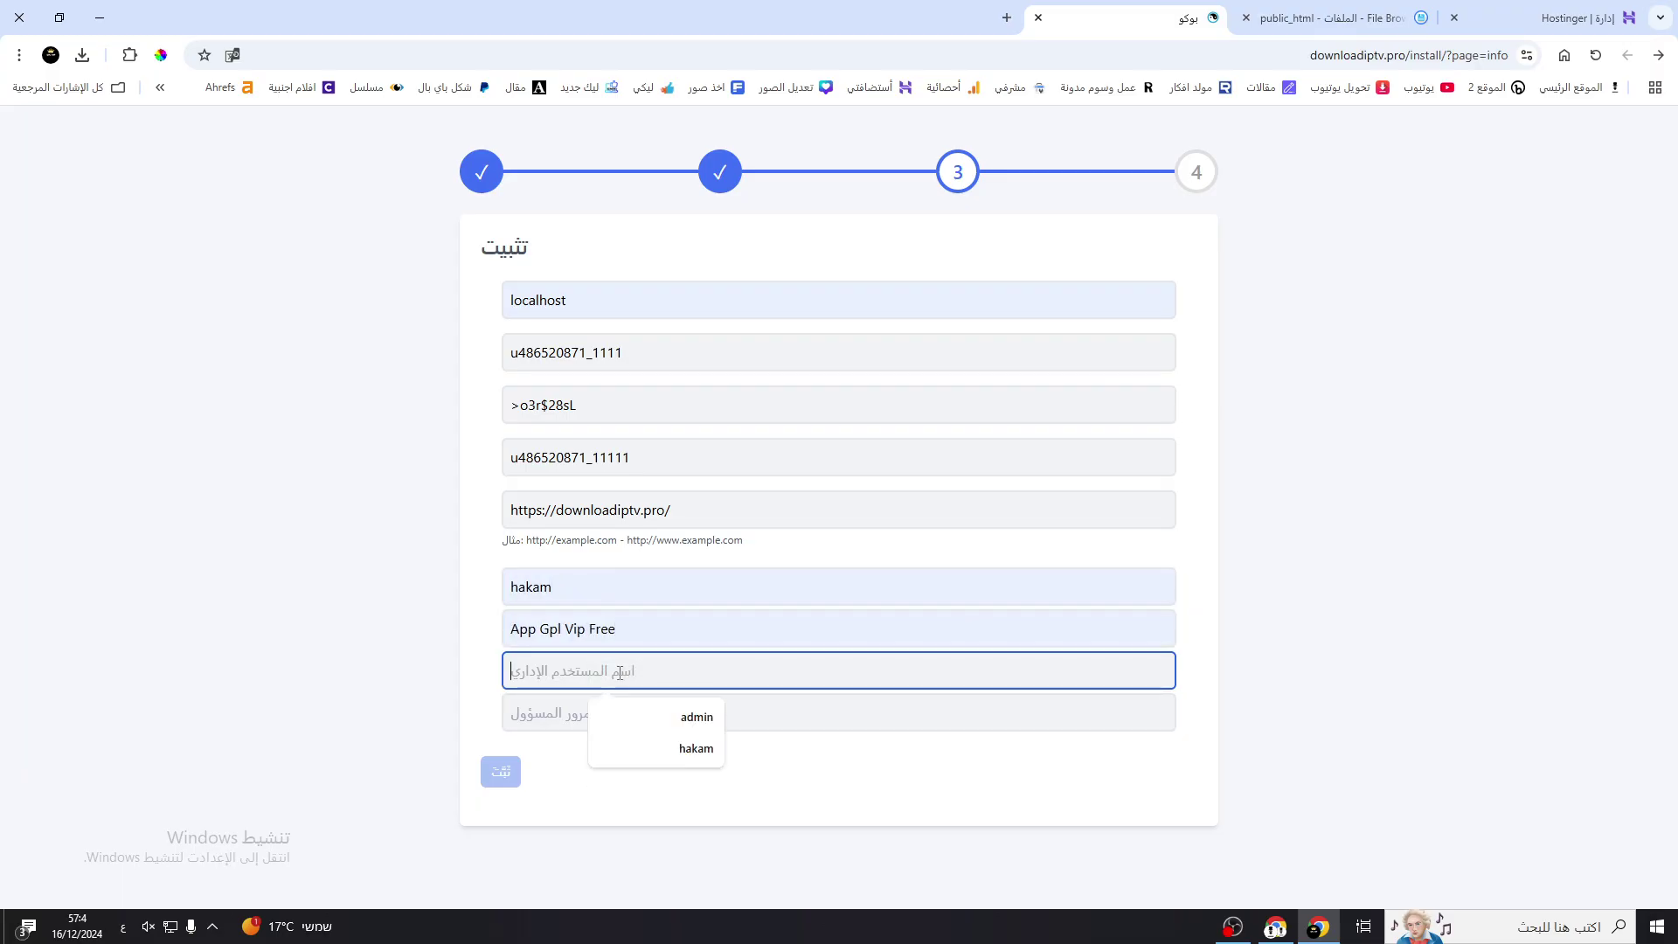
click(656, 717)
click(580, 715)
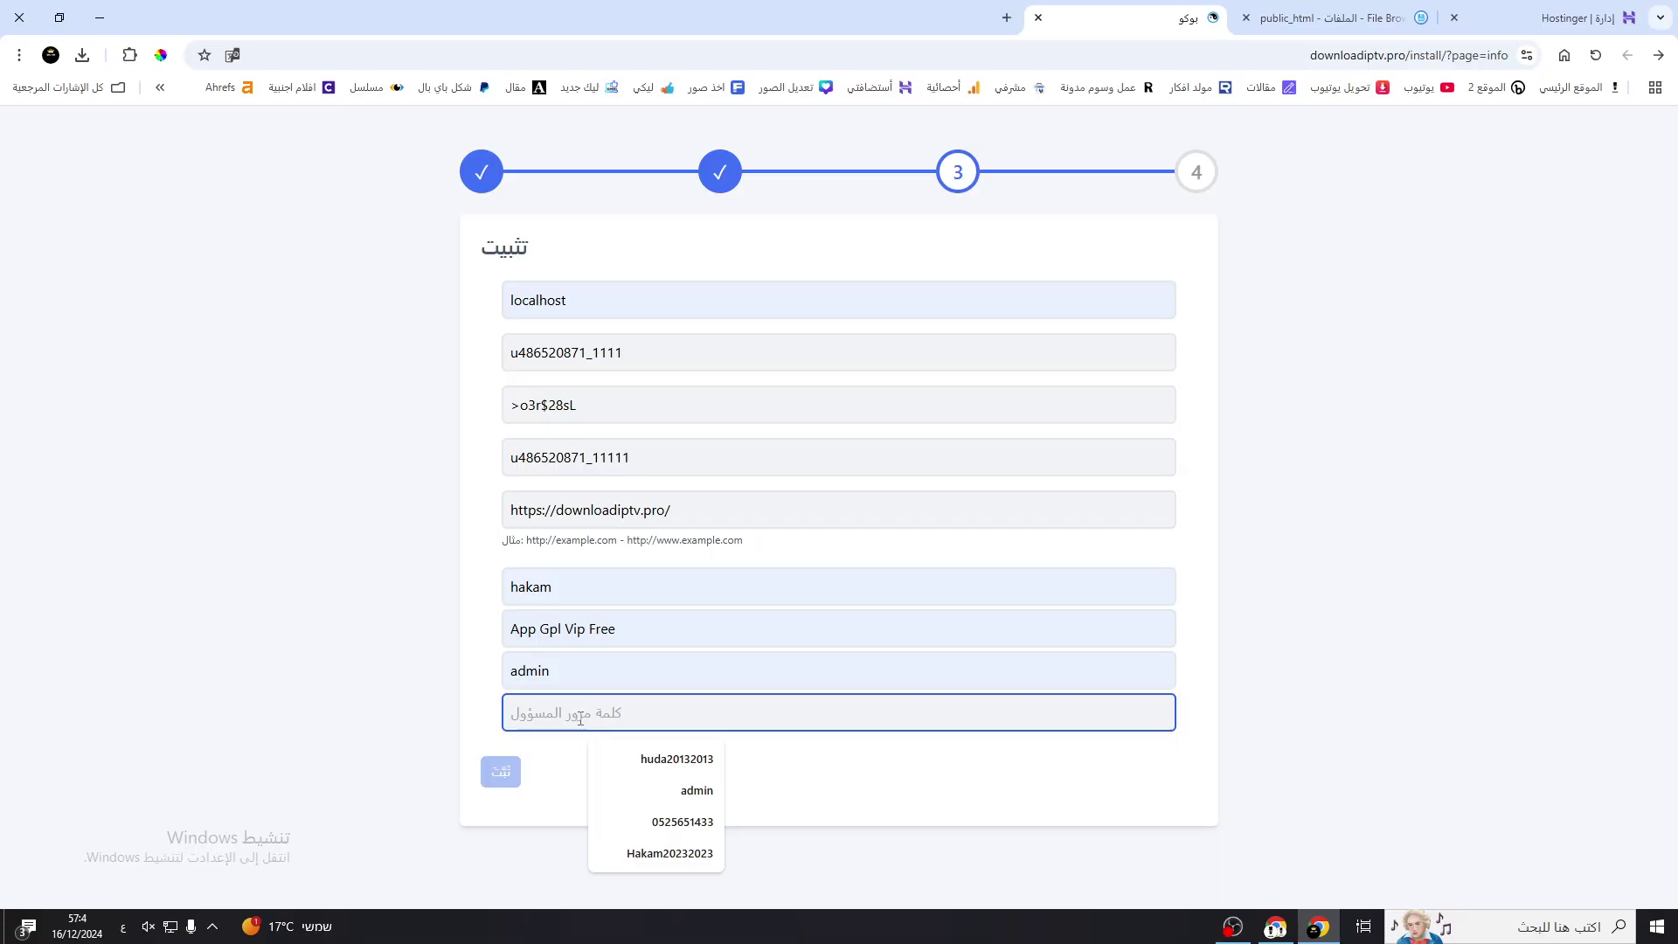
click(643, 853)
click(513, 778)
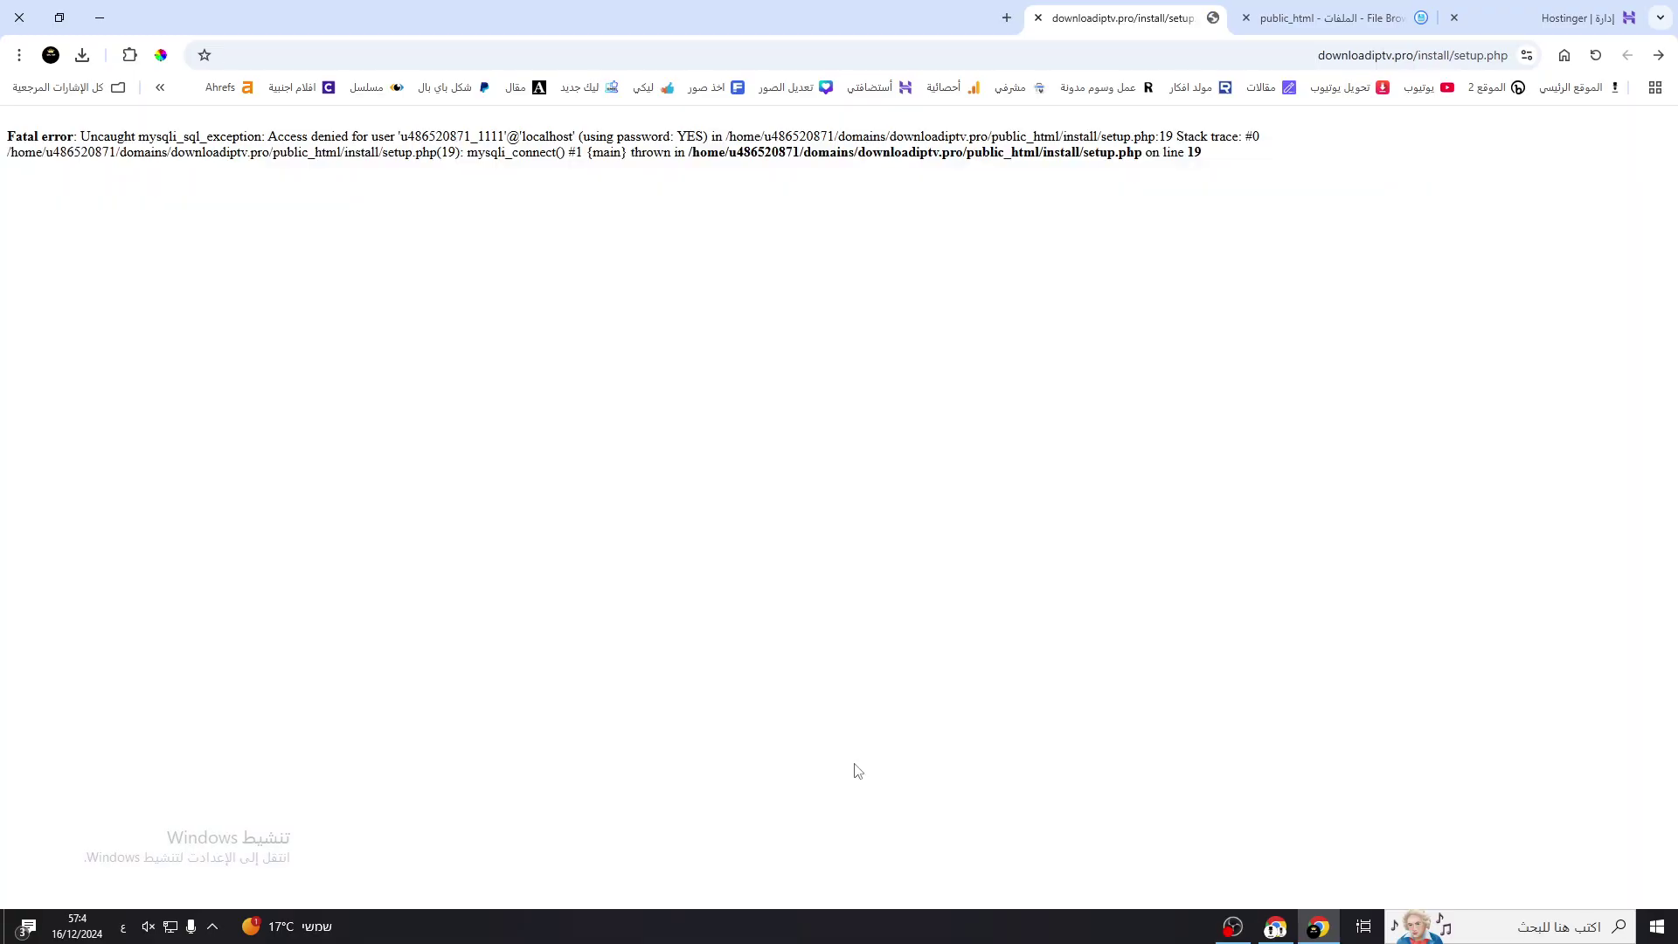
- Highlight the error text, return to the form and retry the installation with the database name as the SQL username
drag(1274, 167, 18, 137)
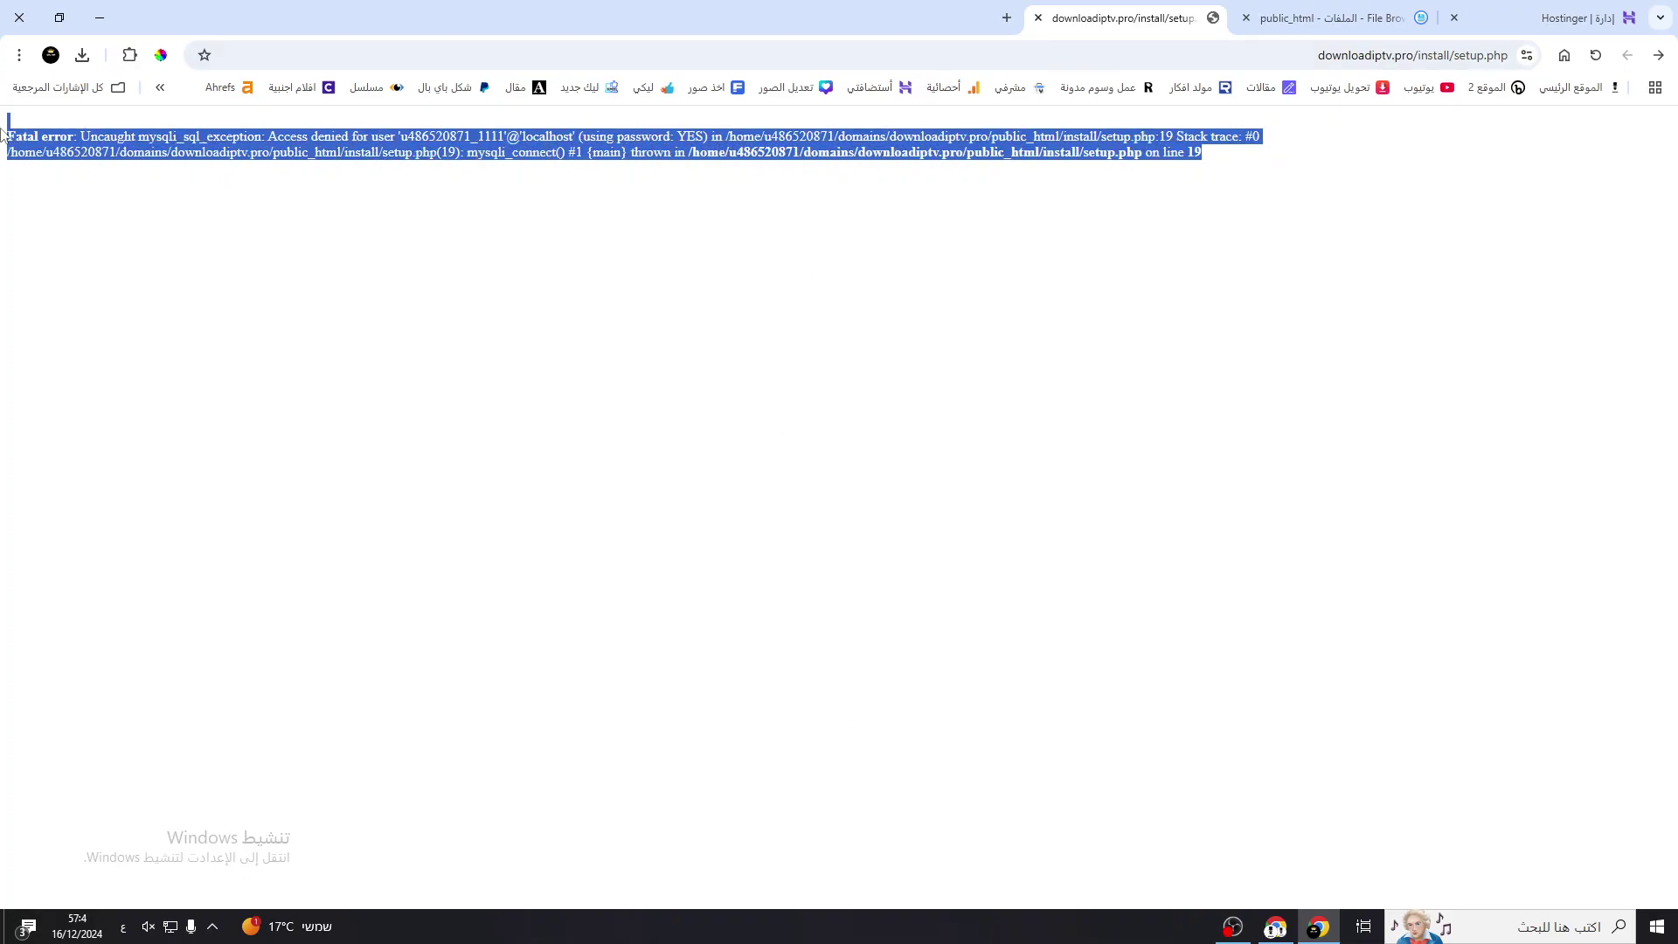
click(1668, 57)
click(652, 458)
key(ctrl+a)
key(BackSpace)
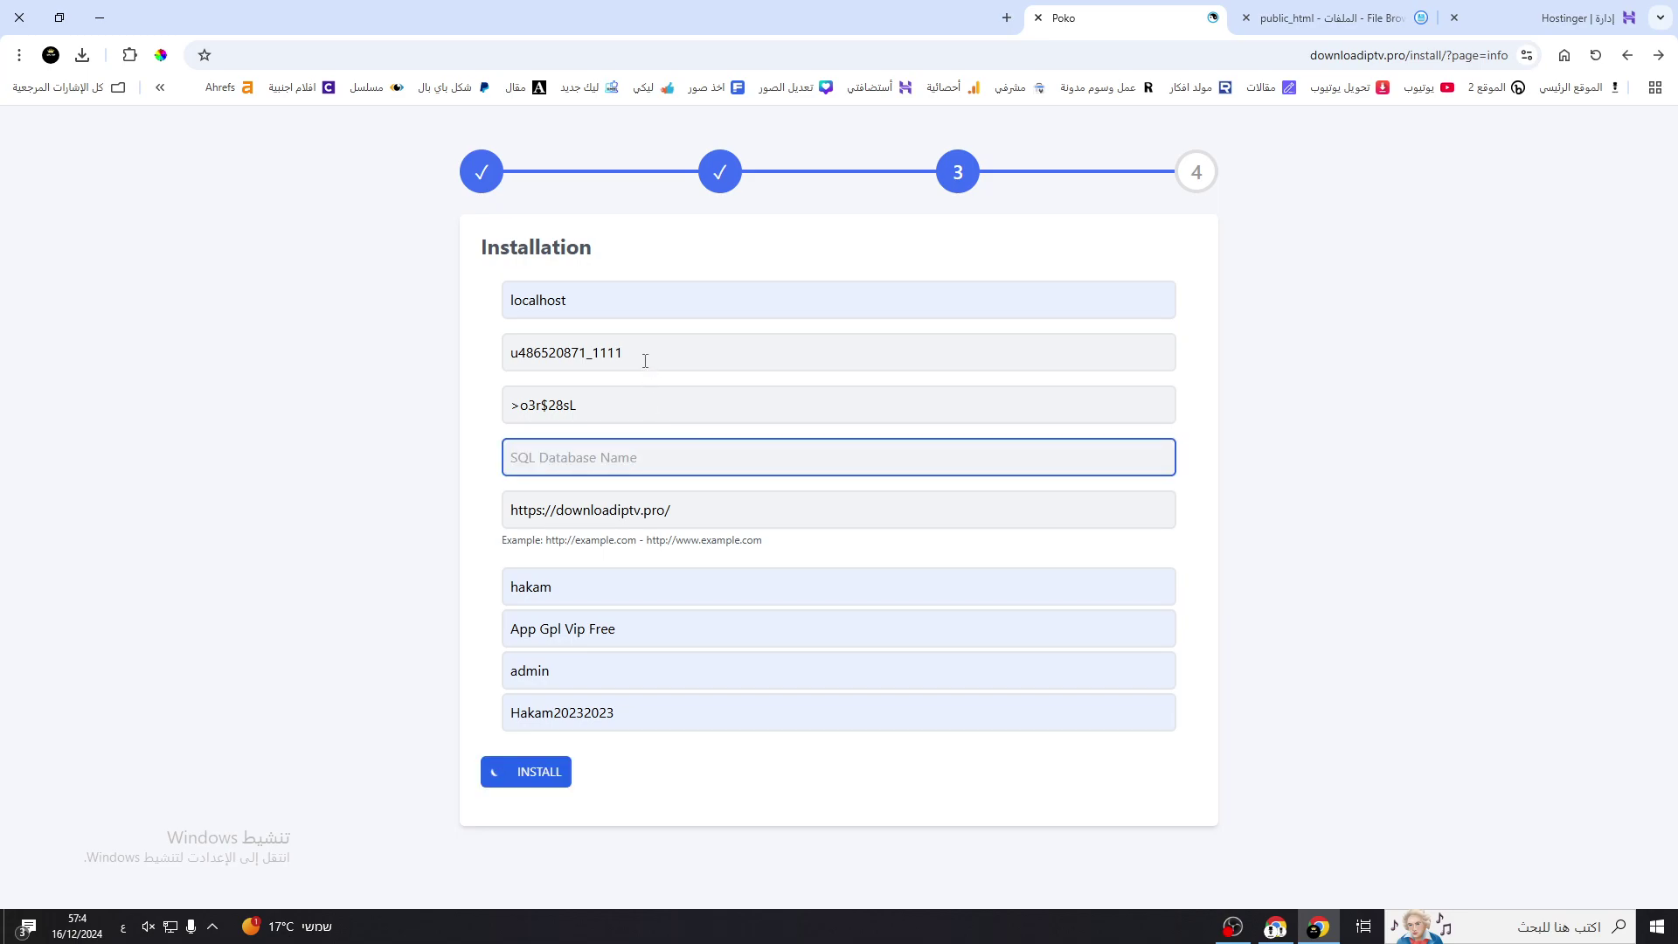
key(ctrl+z)
key(ctrl+c)
double_click(640, 354)
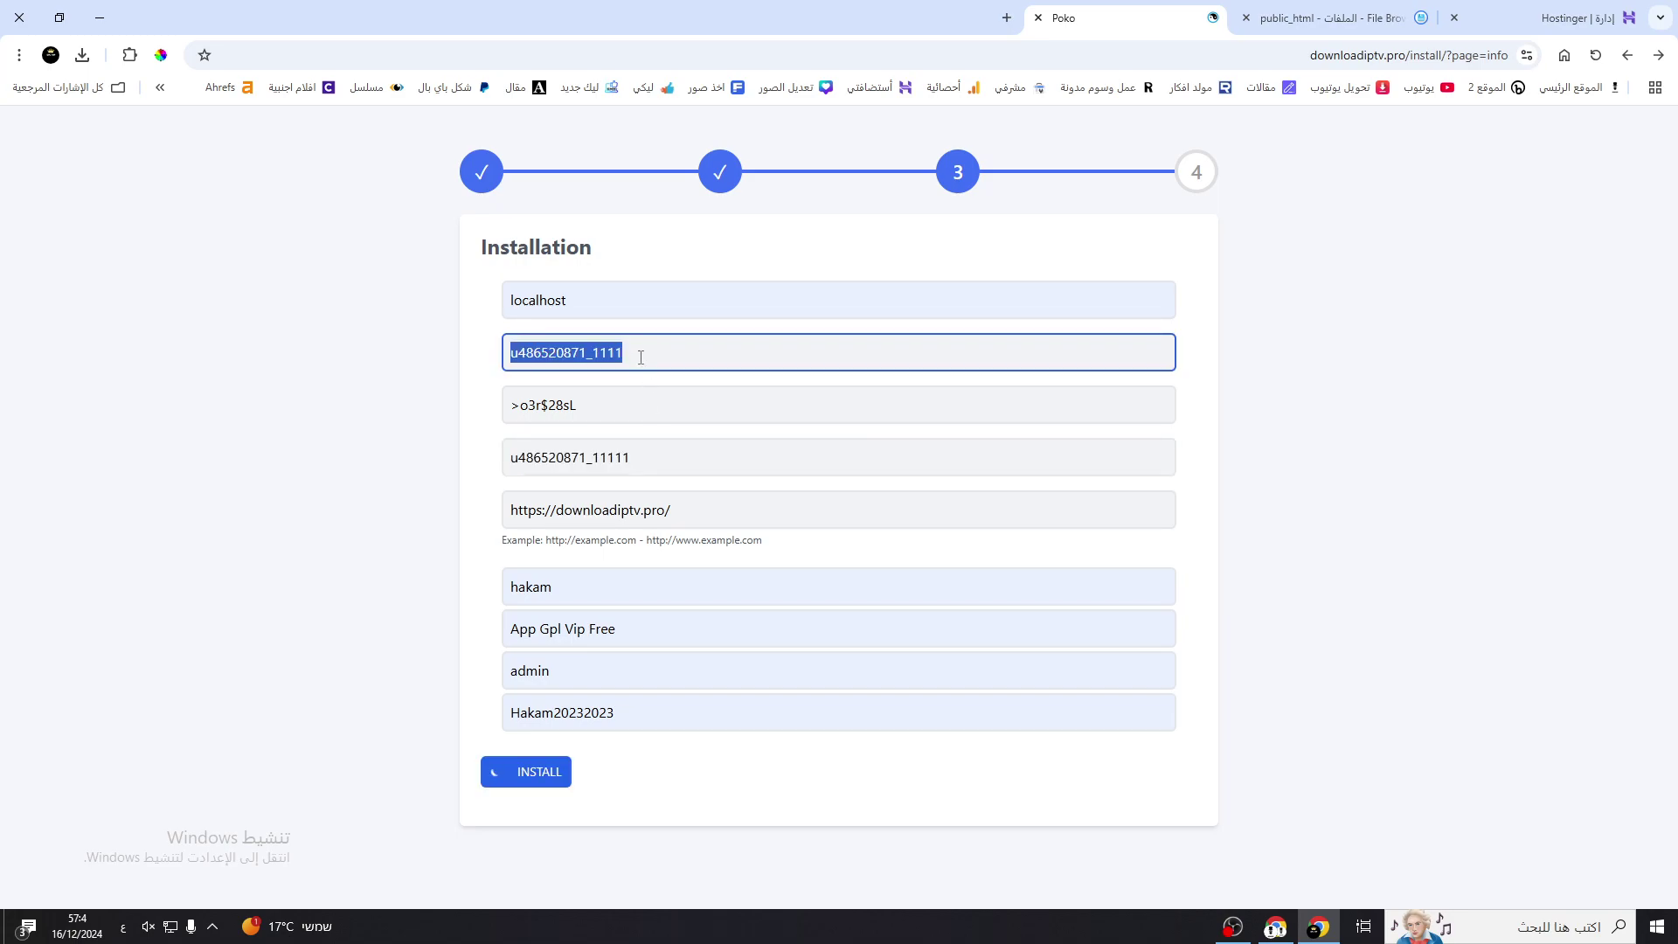
key(ctrl+v)
click(667, 461)
key(BackSpace)
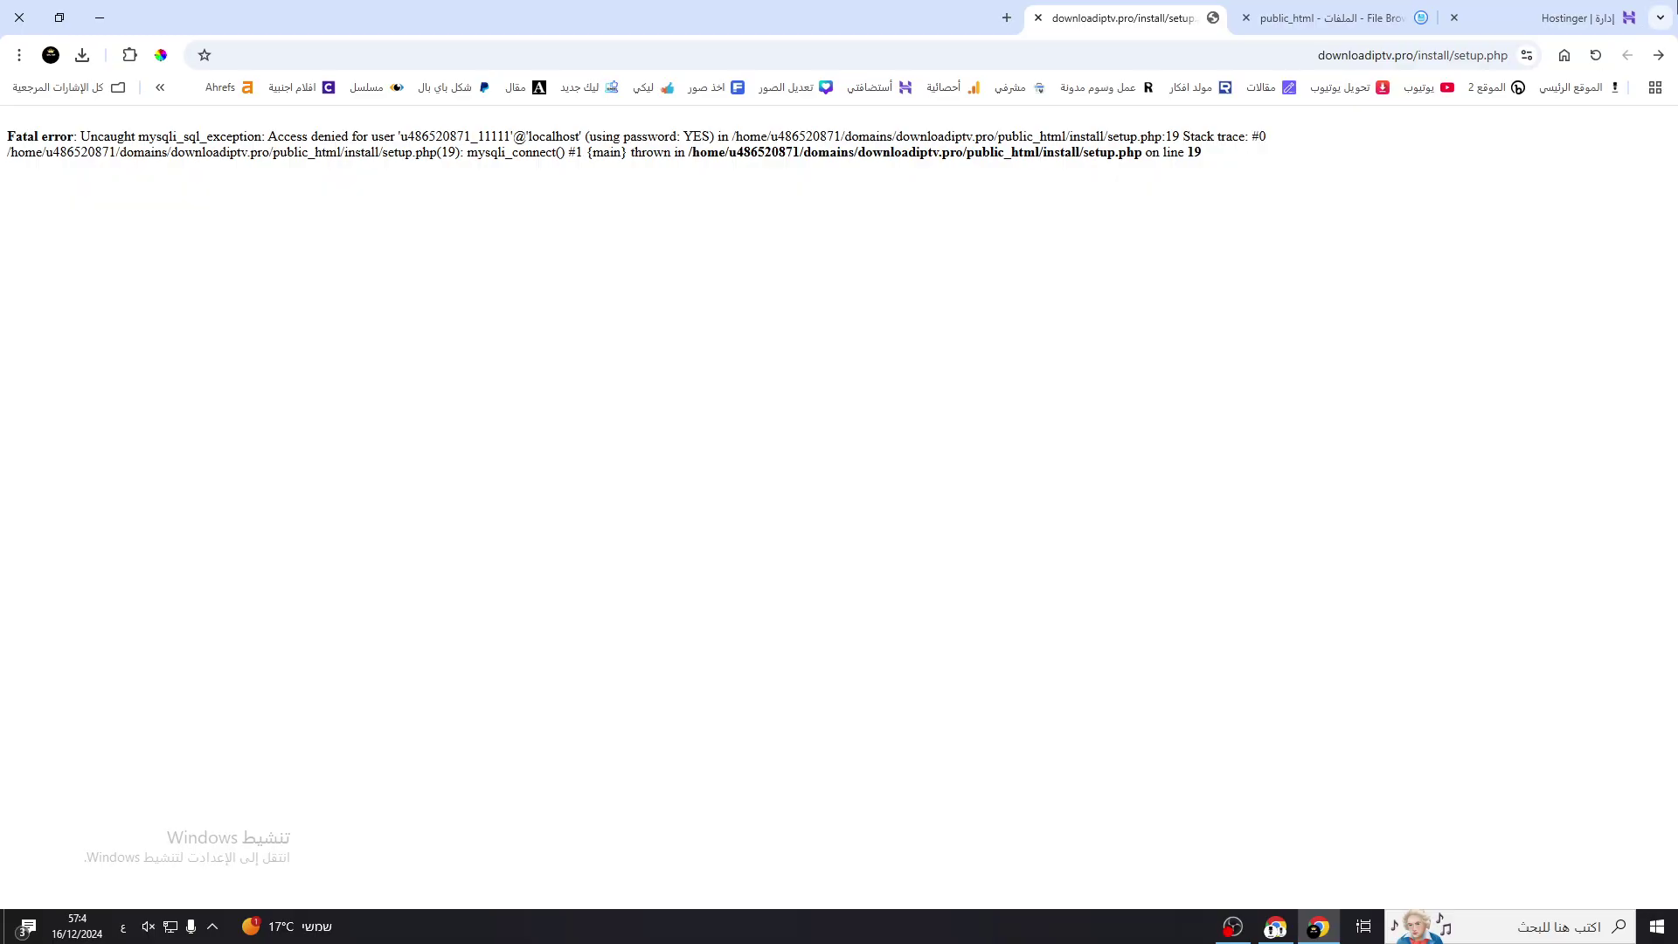
- Reload the failed setup page and check the database's MySQL username in Hostinger
click(1597, 55)
click(753, 199)
key(ctrl+shift+Tab)
key(ctrl+shift+Tab)
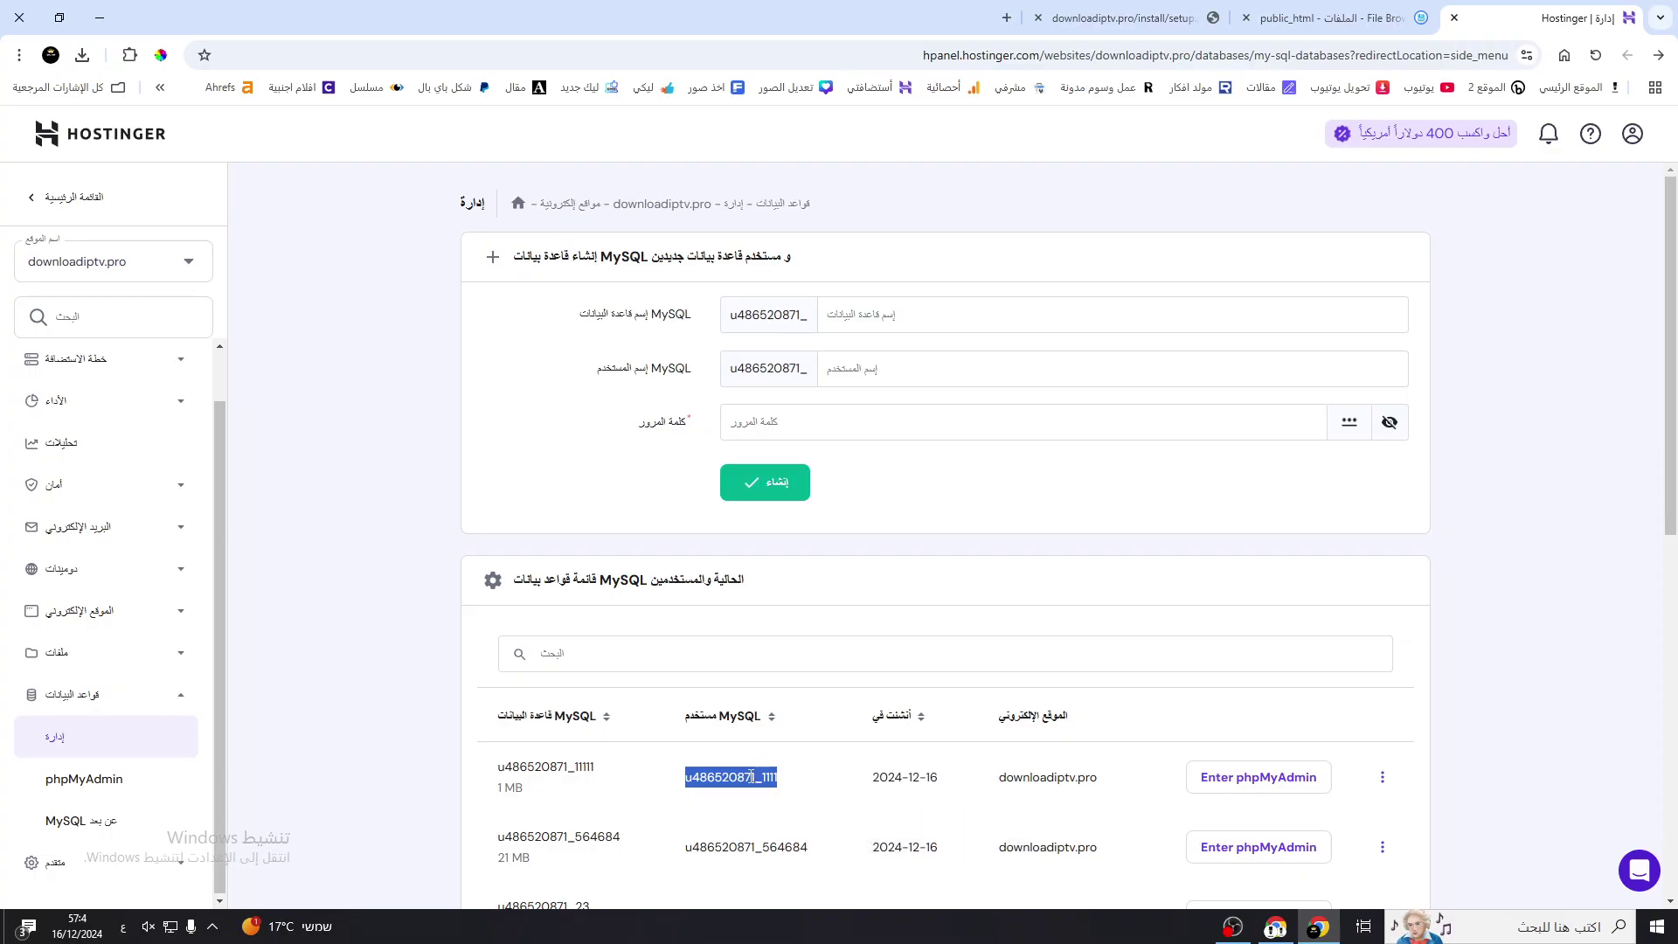
- Restart the installer from its first page and agree to the terms and conditions
click(1118, 17)
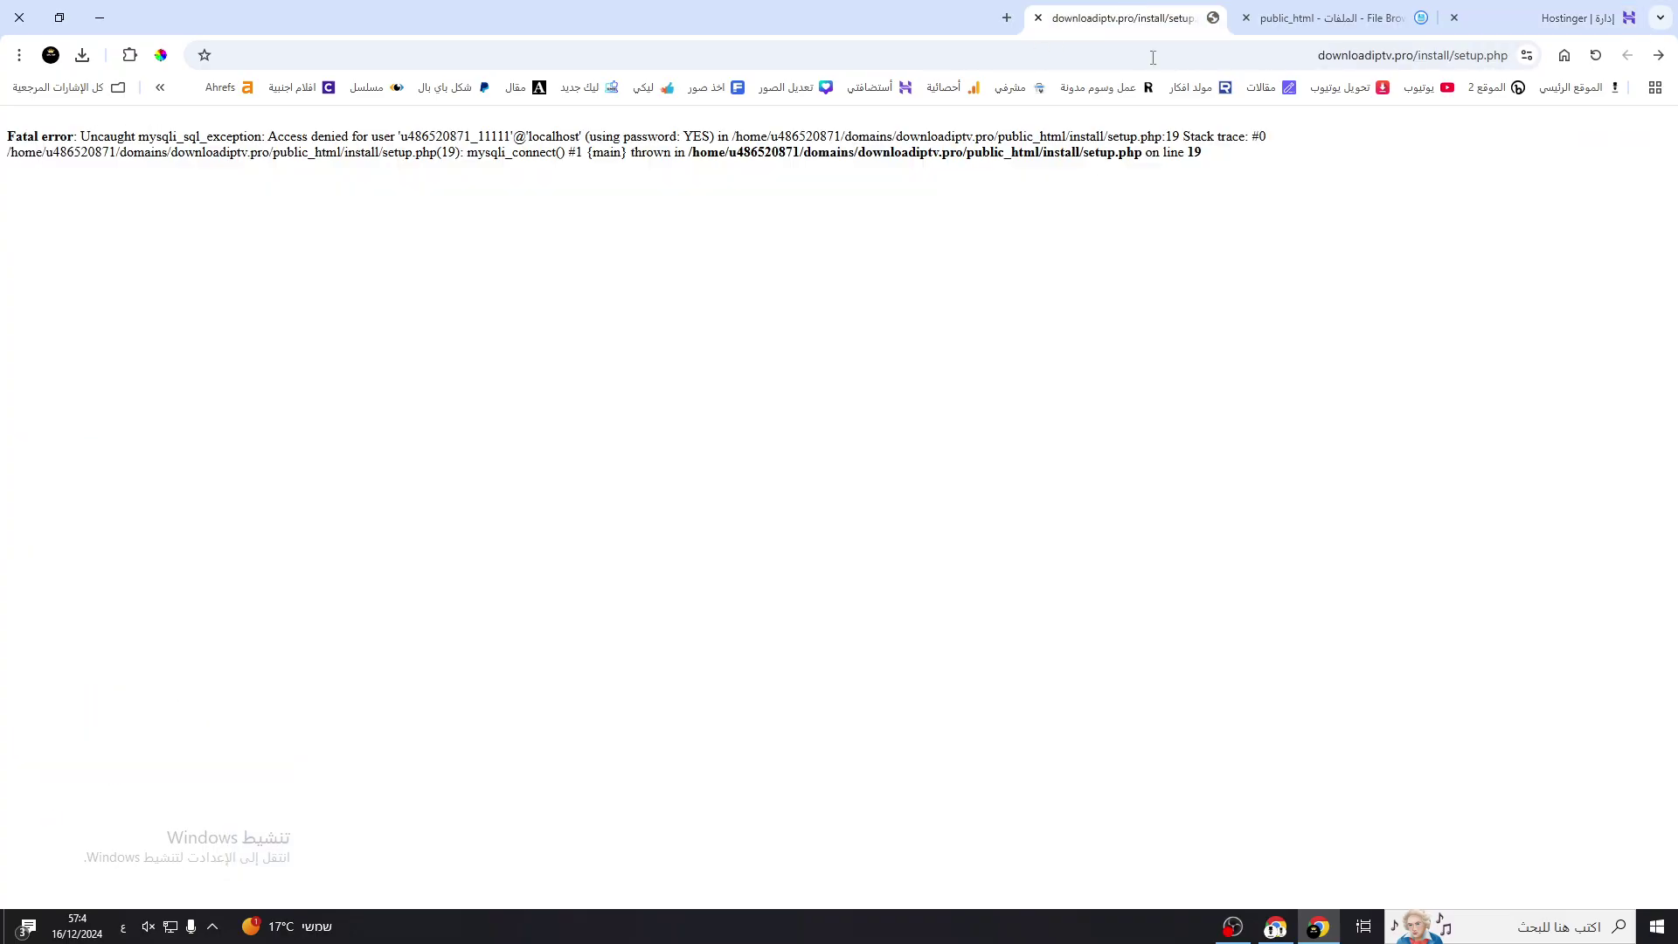
click(1658, 56)
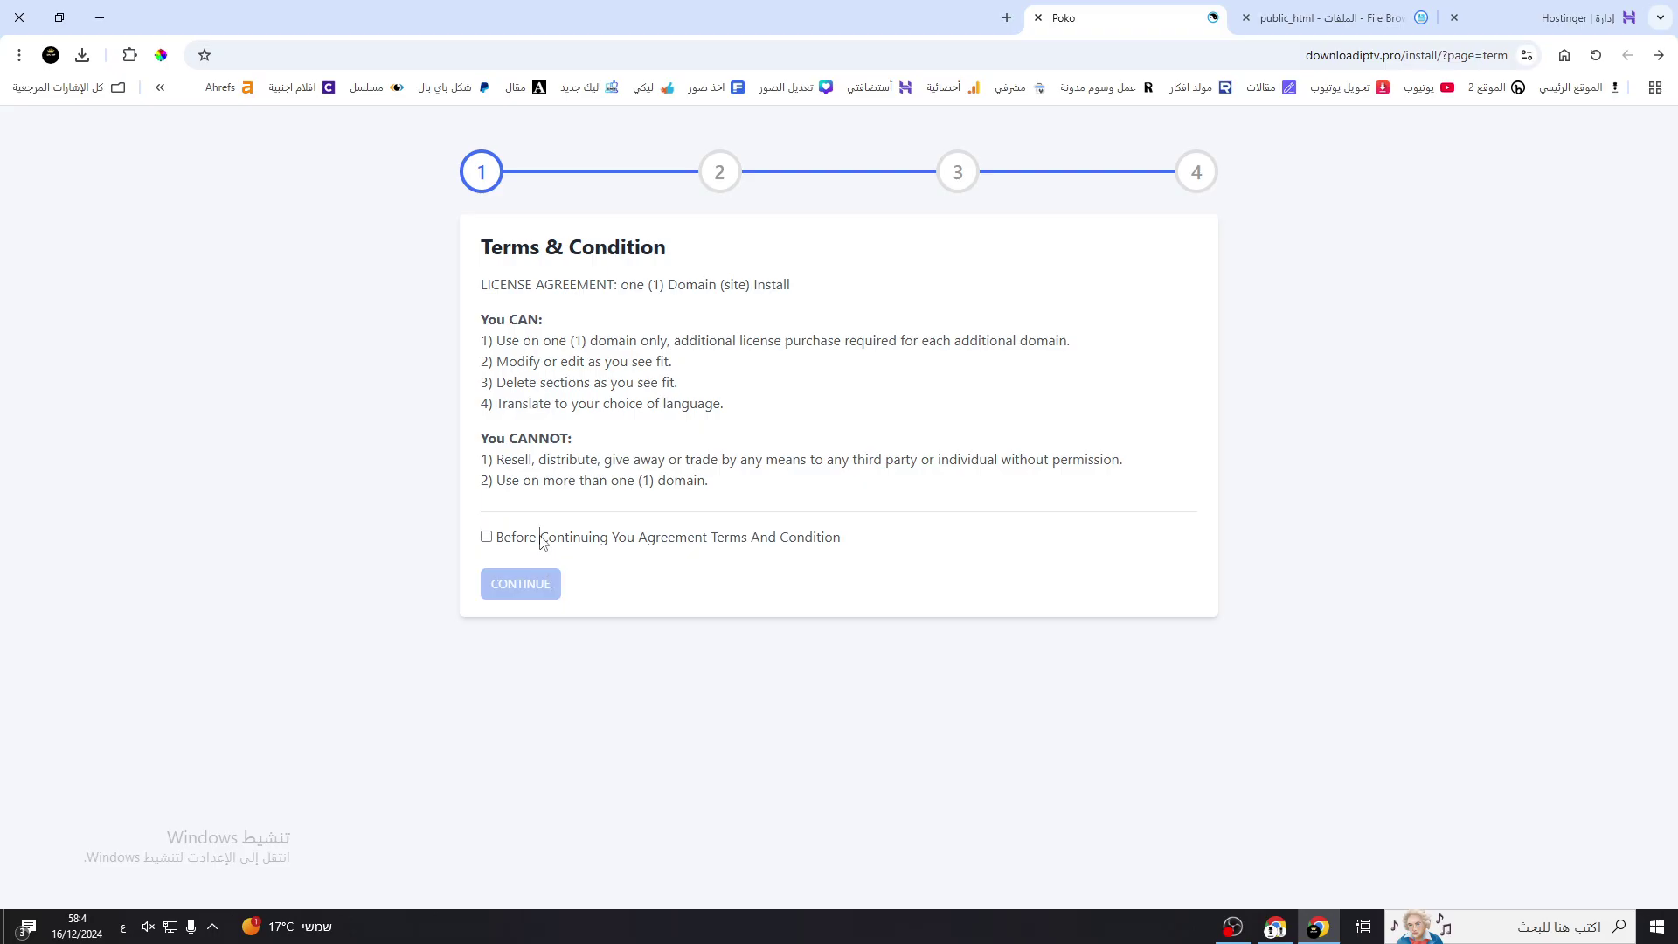
click(487, 539)
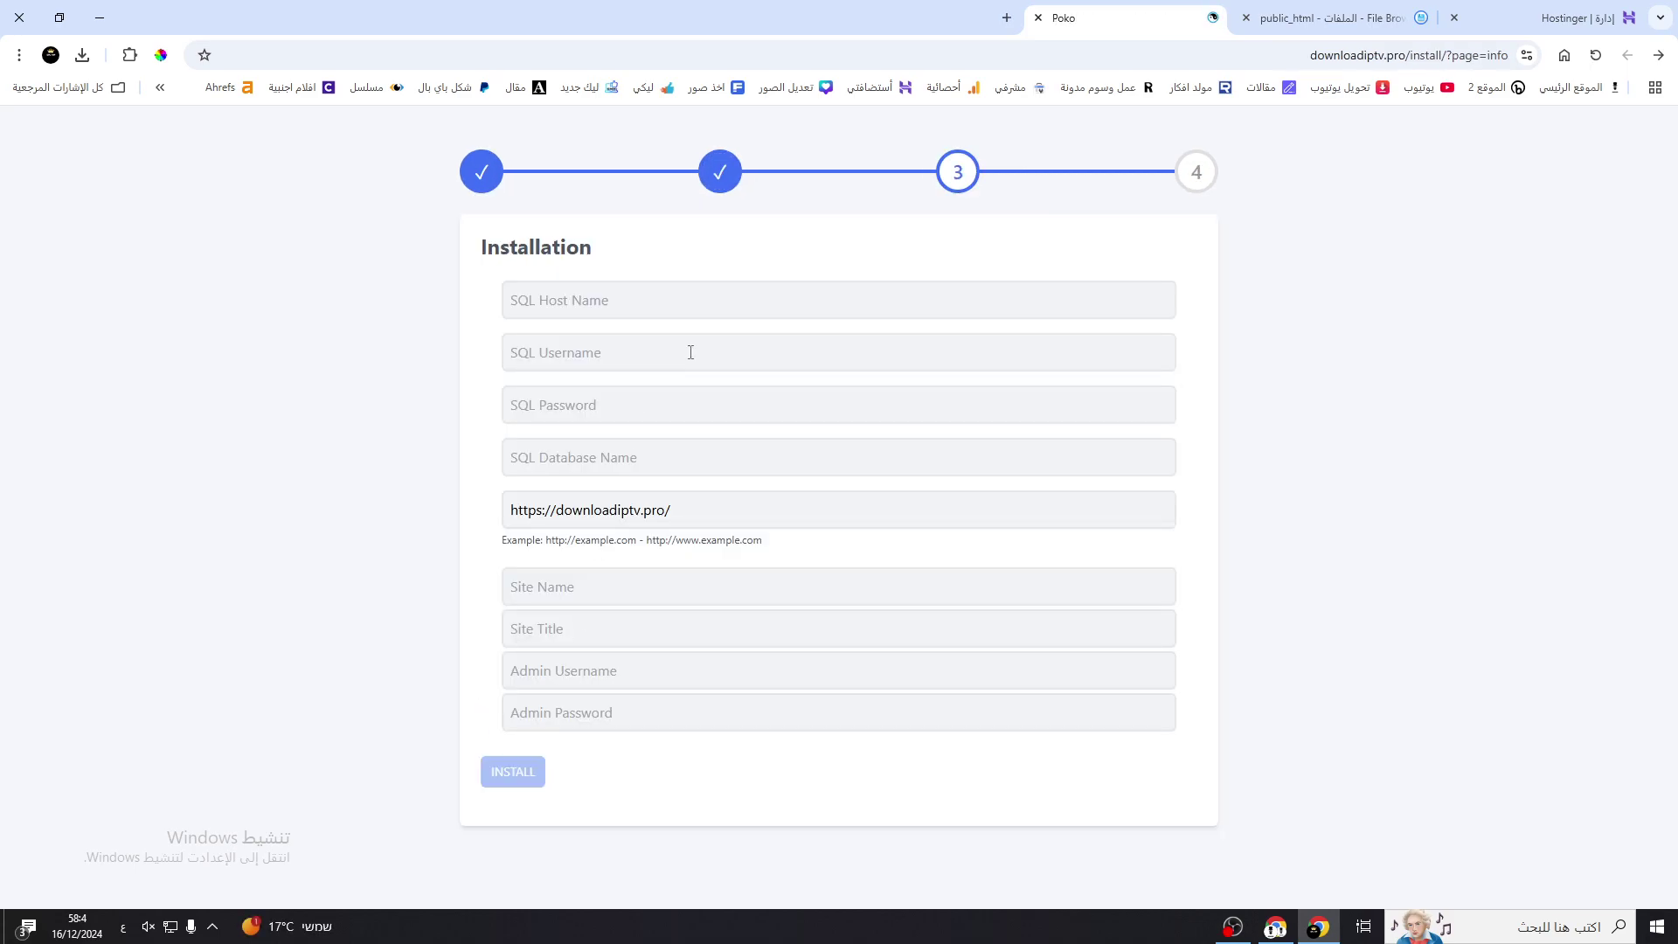
- Enter localhost as the SQL host name and the MySQL username with suffix 1111 as the SQL username
click(672, 311)
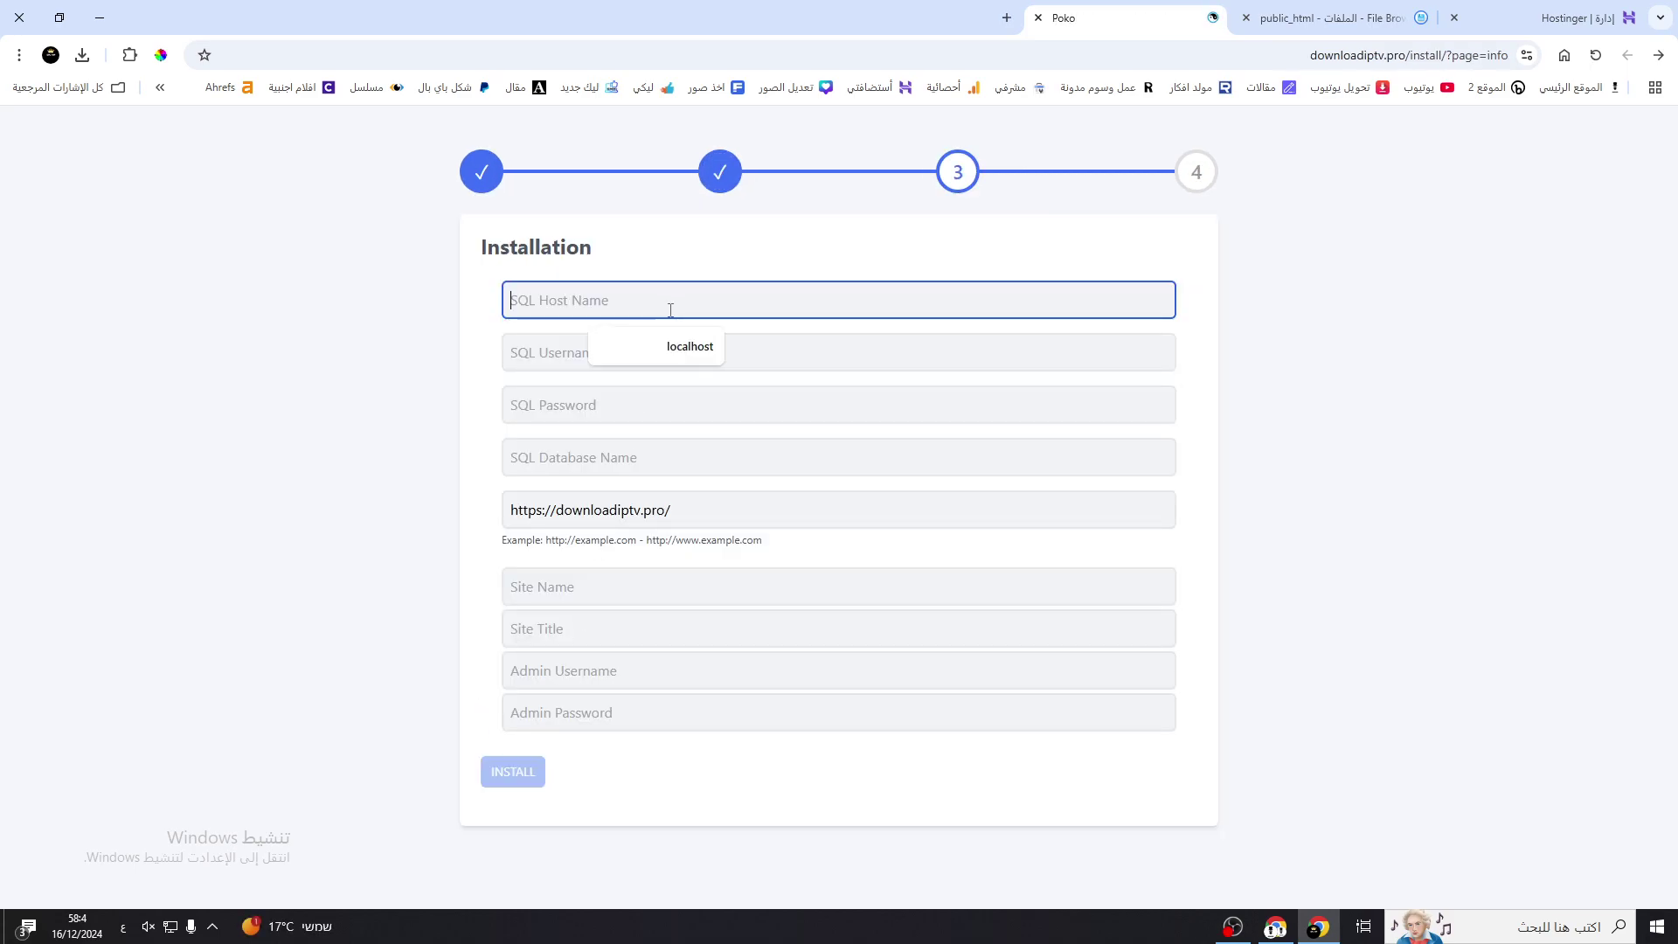
click(617, 349)
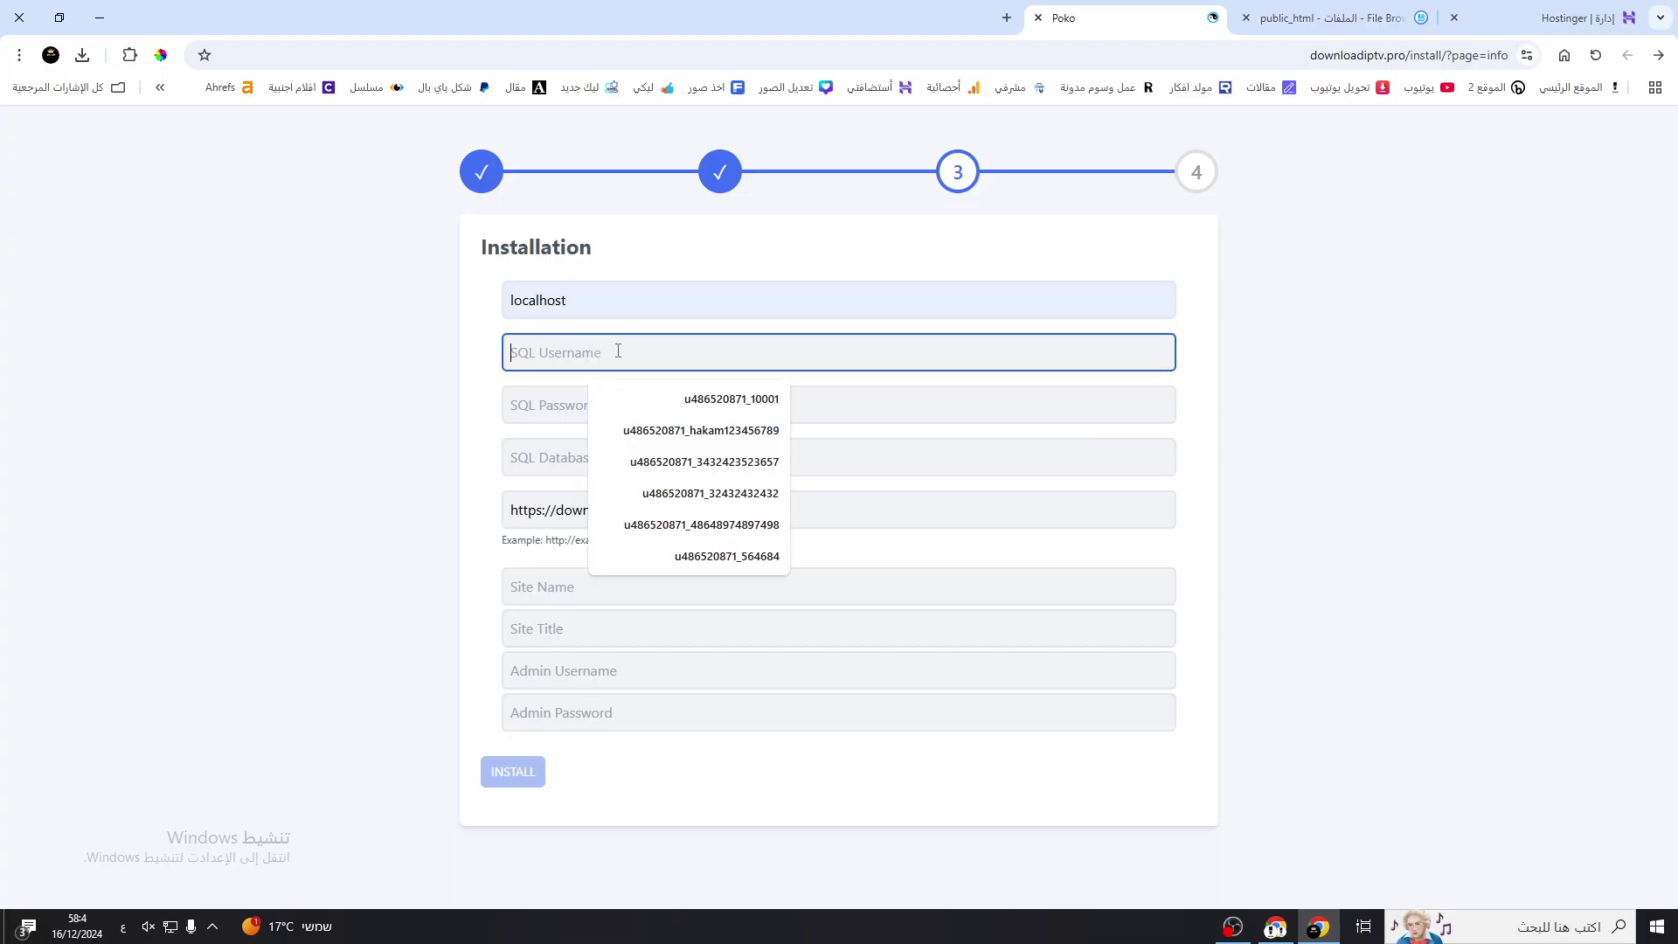
text(u486520871_1111)
click(618, 405)
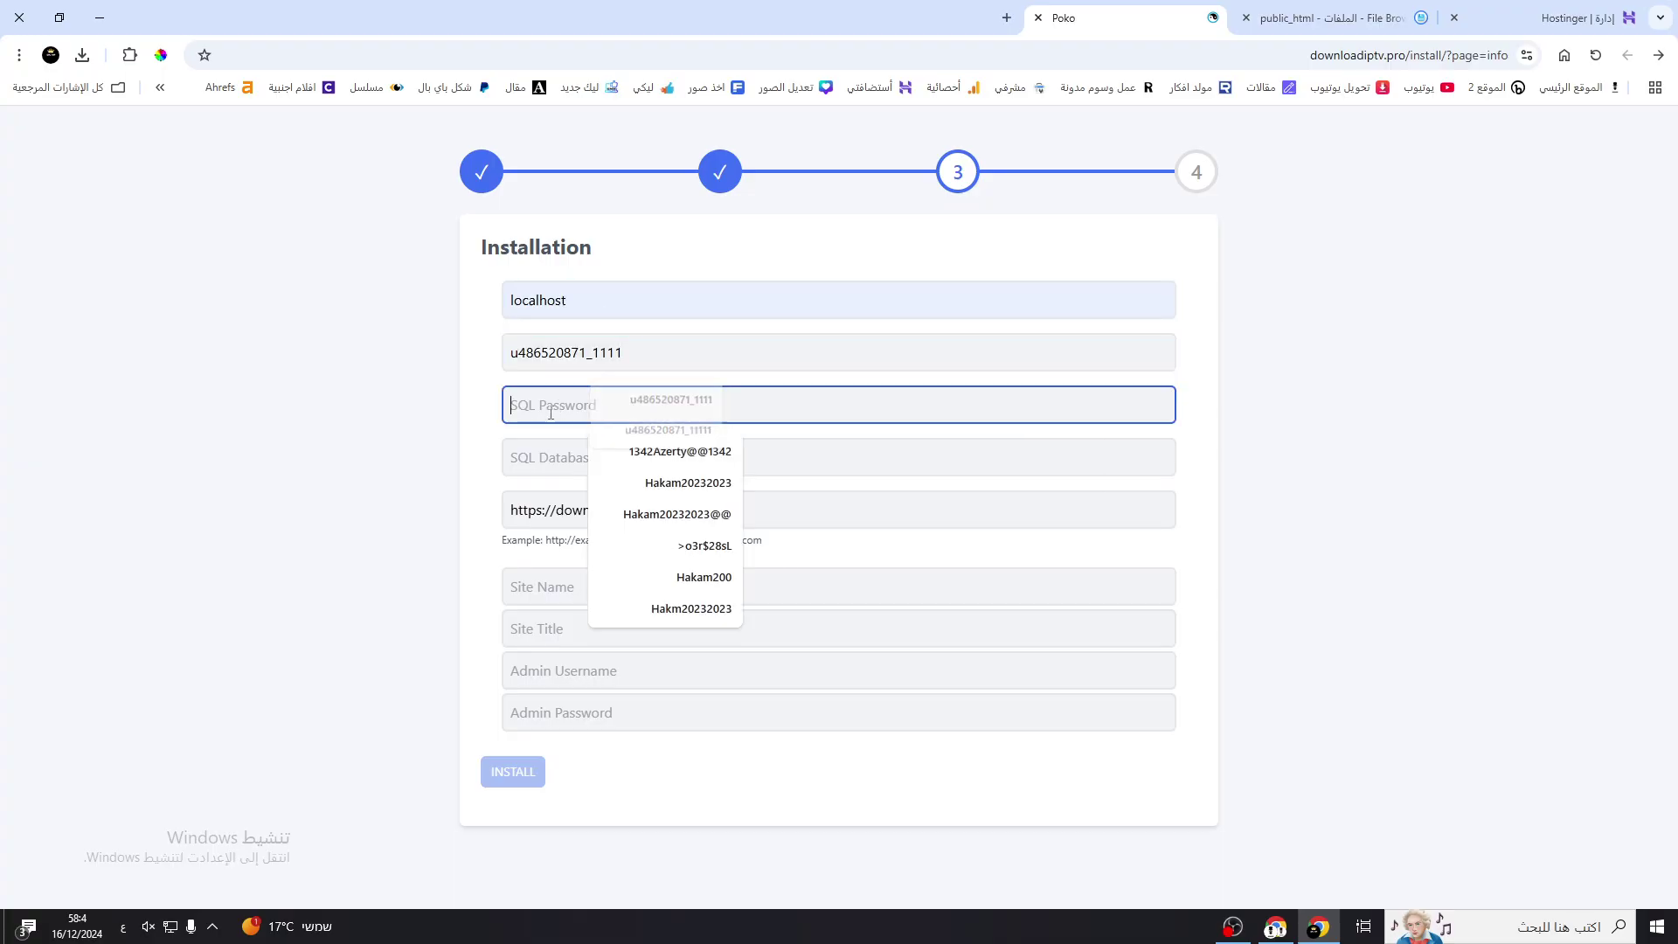
- Create another MySQL database in Hostinger with 213123 as name and username suffix and a generated password
click(1490, 20)
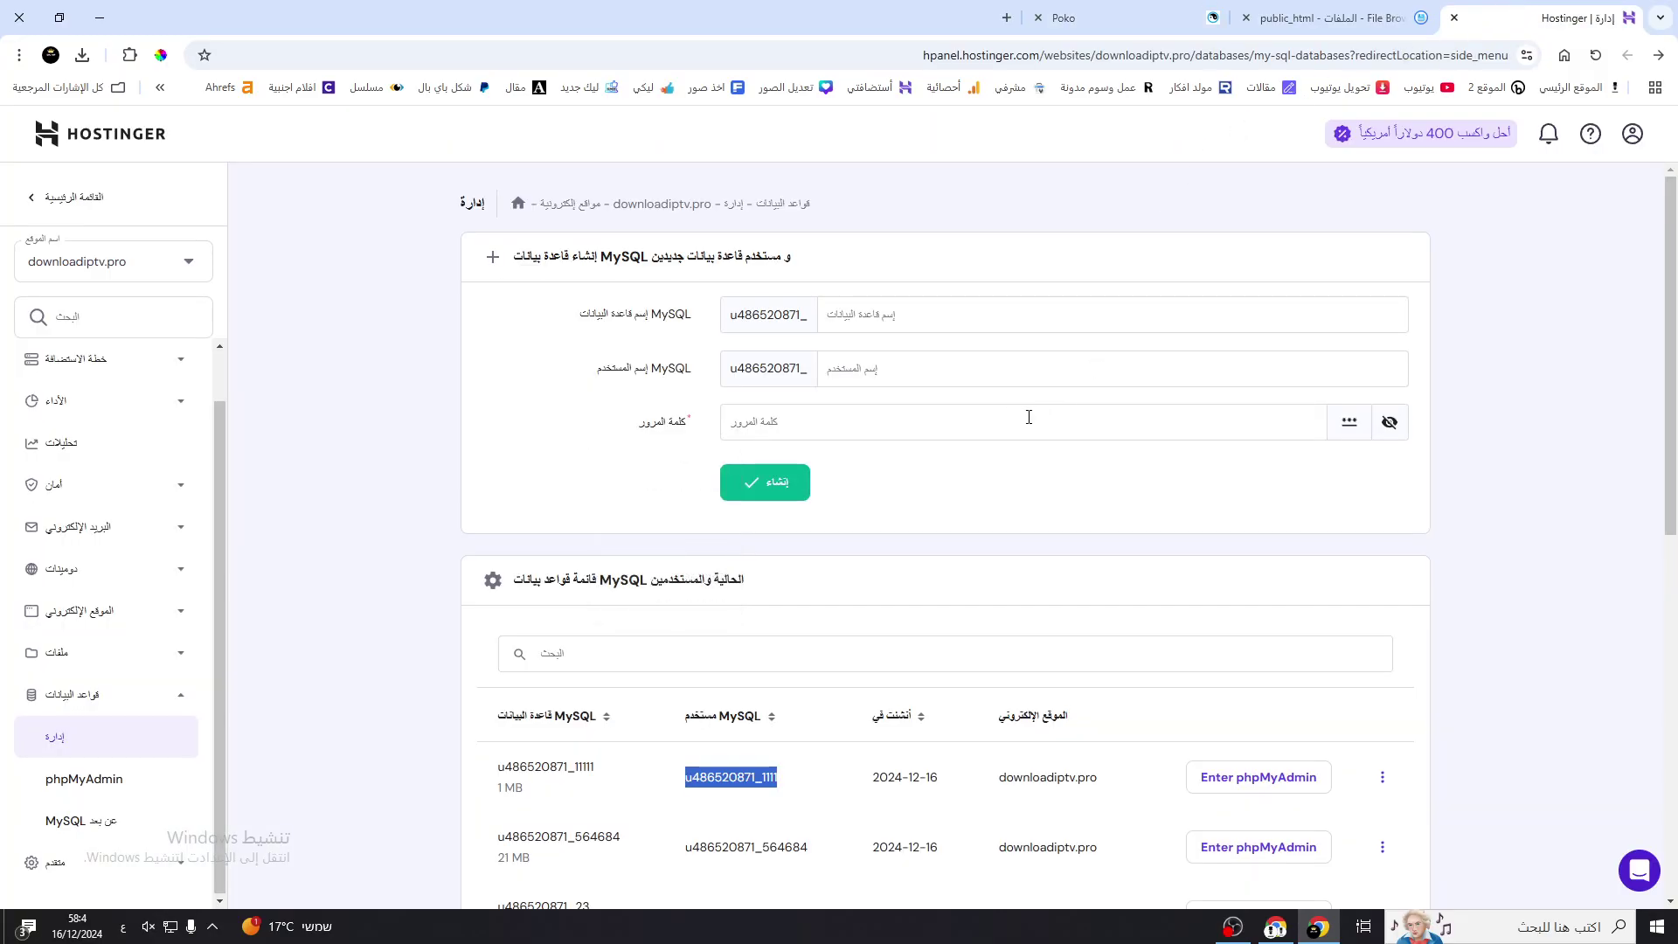
click(903, 312)
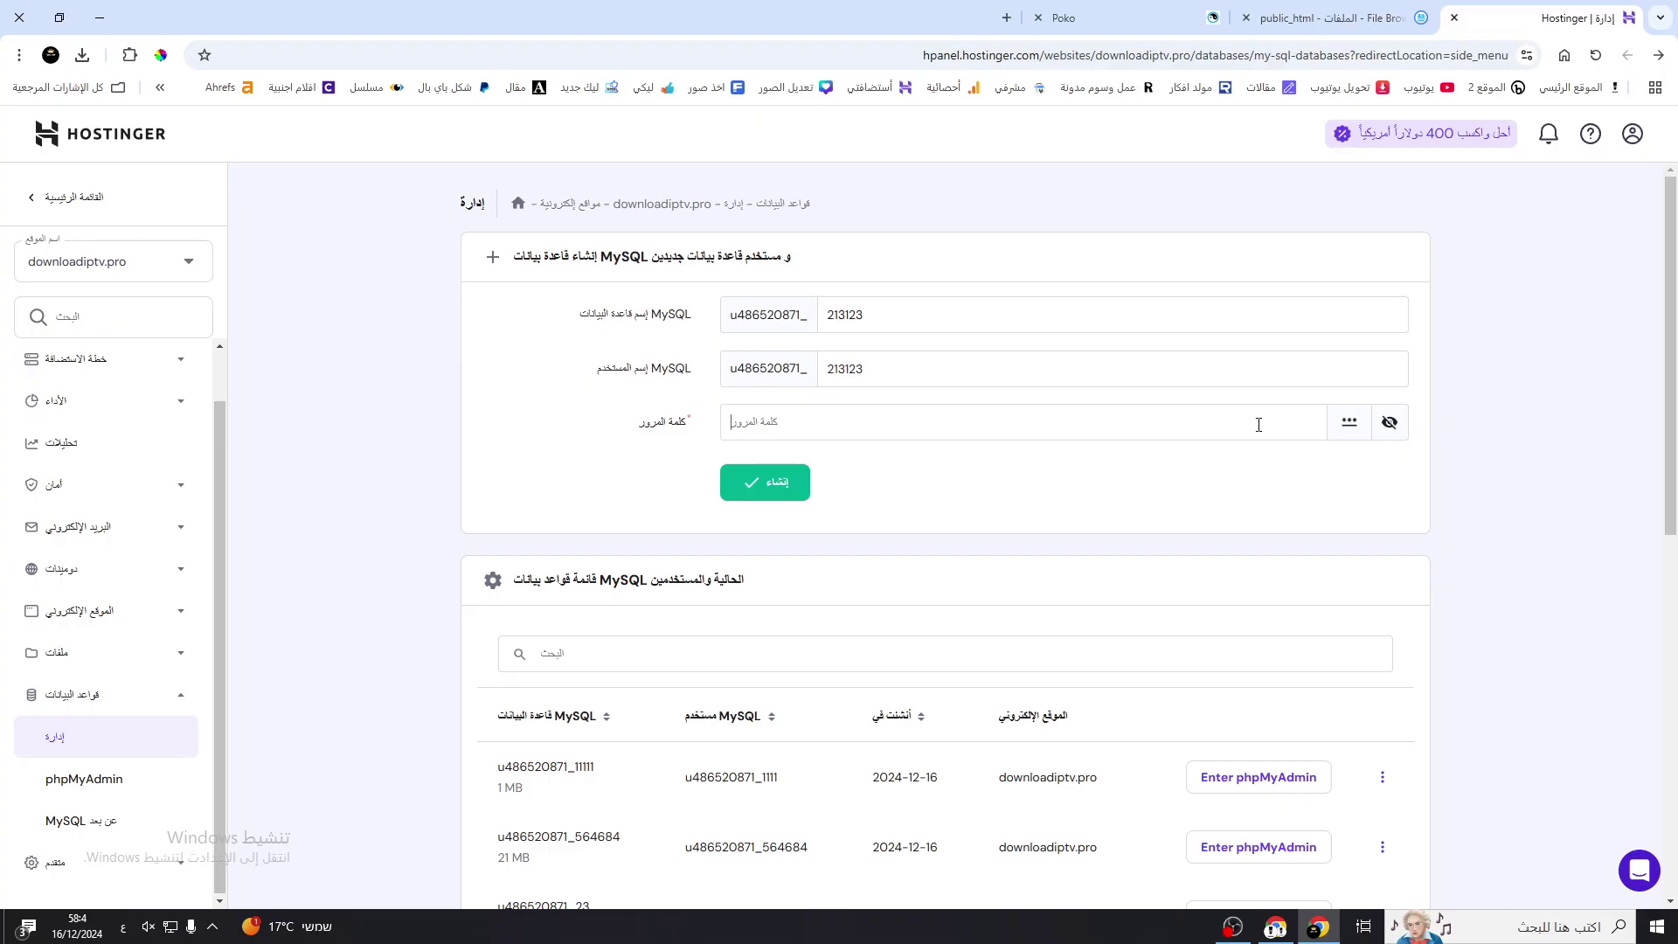
key(Return)
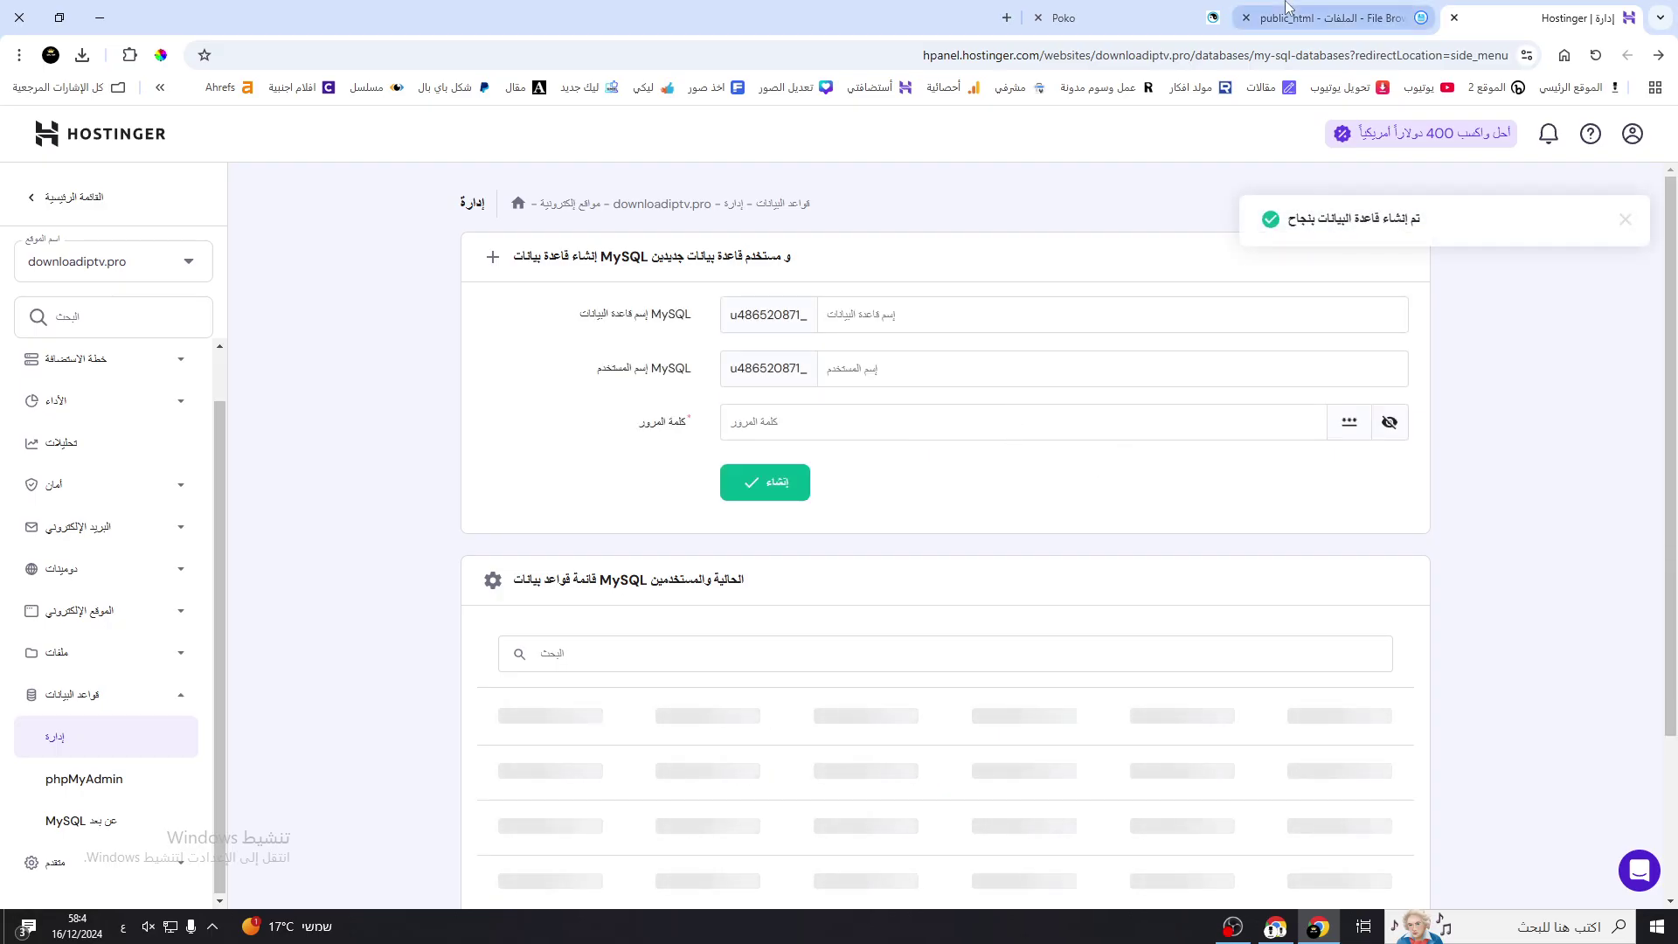
- Paste the new database's password into the installer's SQL password field and switch back to Hostinger's database list
click(1254, 19)
key(ctrl+Tab)
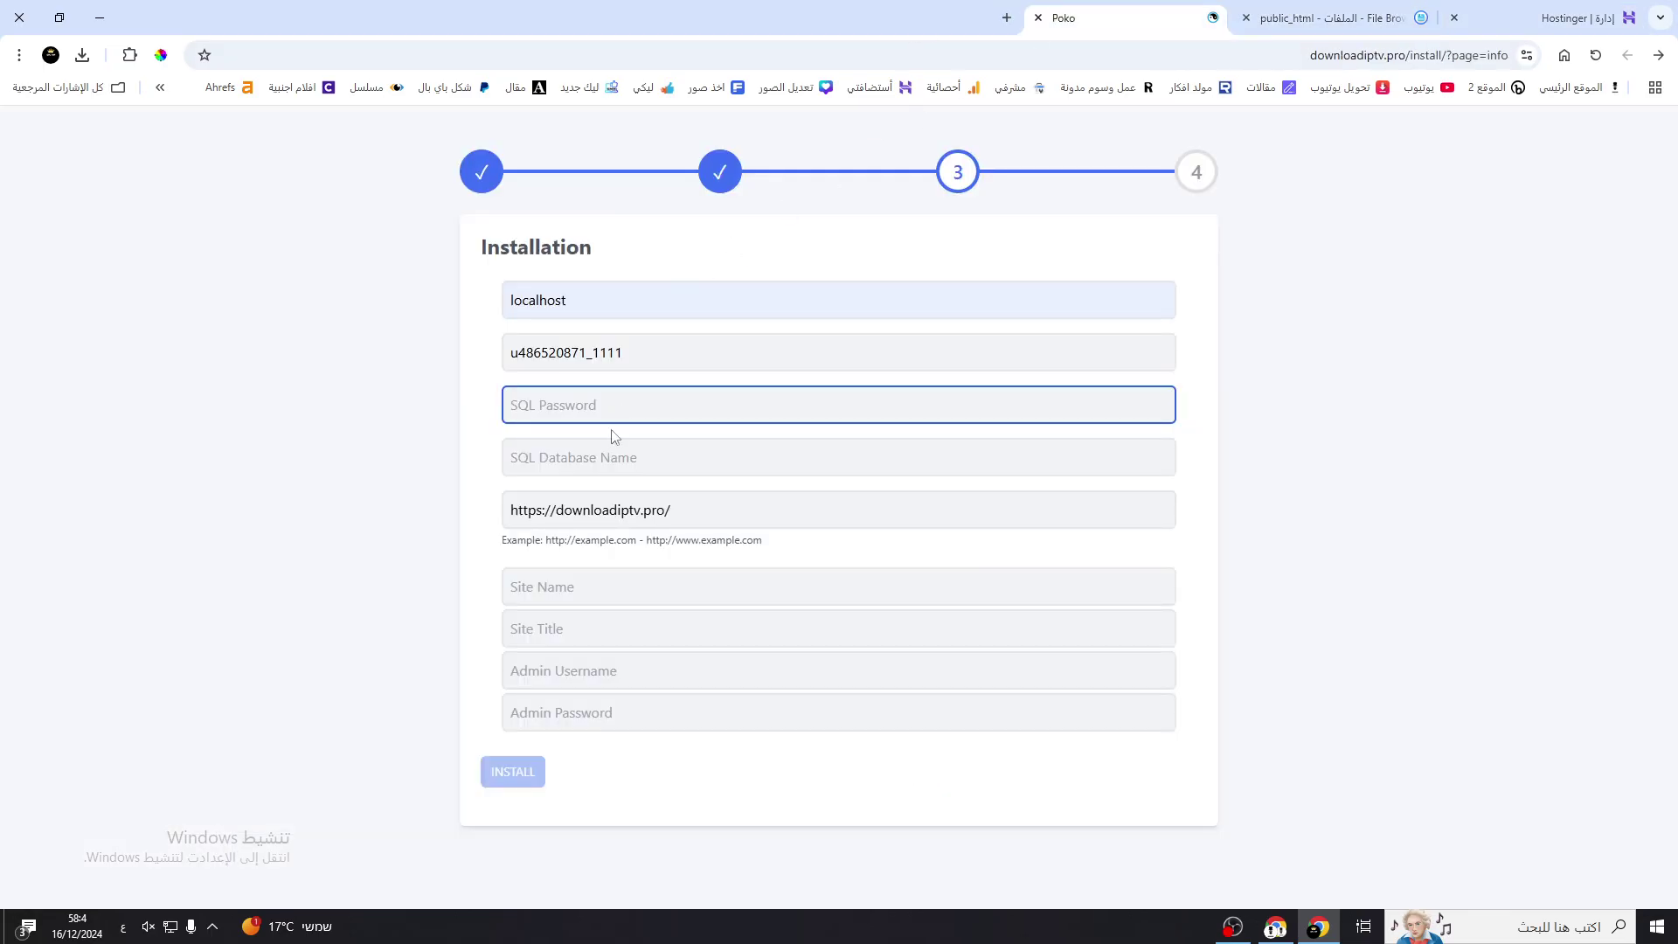
key(ctrl+Tab)
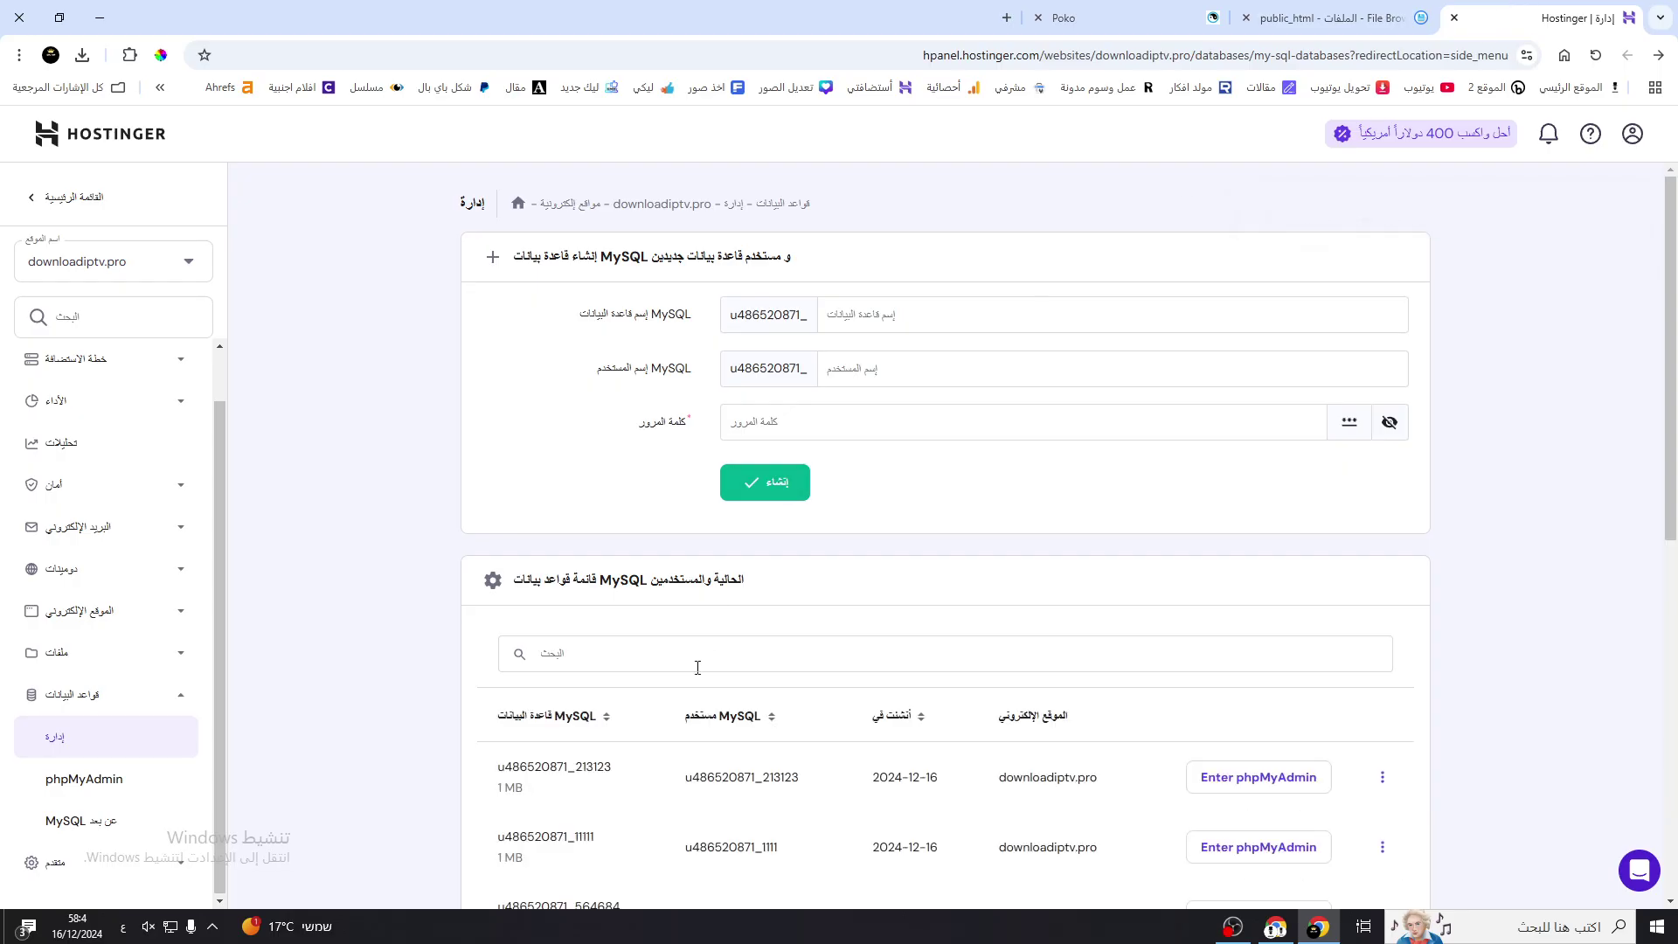
- Copy the database name with suffix 213123 and paste it as both SQL username and SQL database name in the installer
double_click(564, 766)
key(ctrl+c)
key(ctrl+shift+Tab)
click(668, 349)
key(ctrl+a)
key(ctrl+v)
click(626, 463)
key(ctrl+v)
- Fill in the site name and choose App Gpl Vip Free as the site title
click(544, 595)
click(671, 635)
click(612, 629)
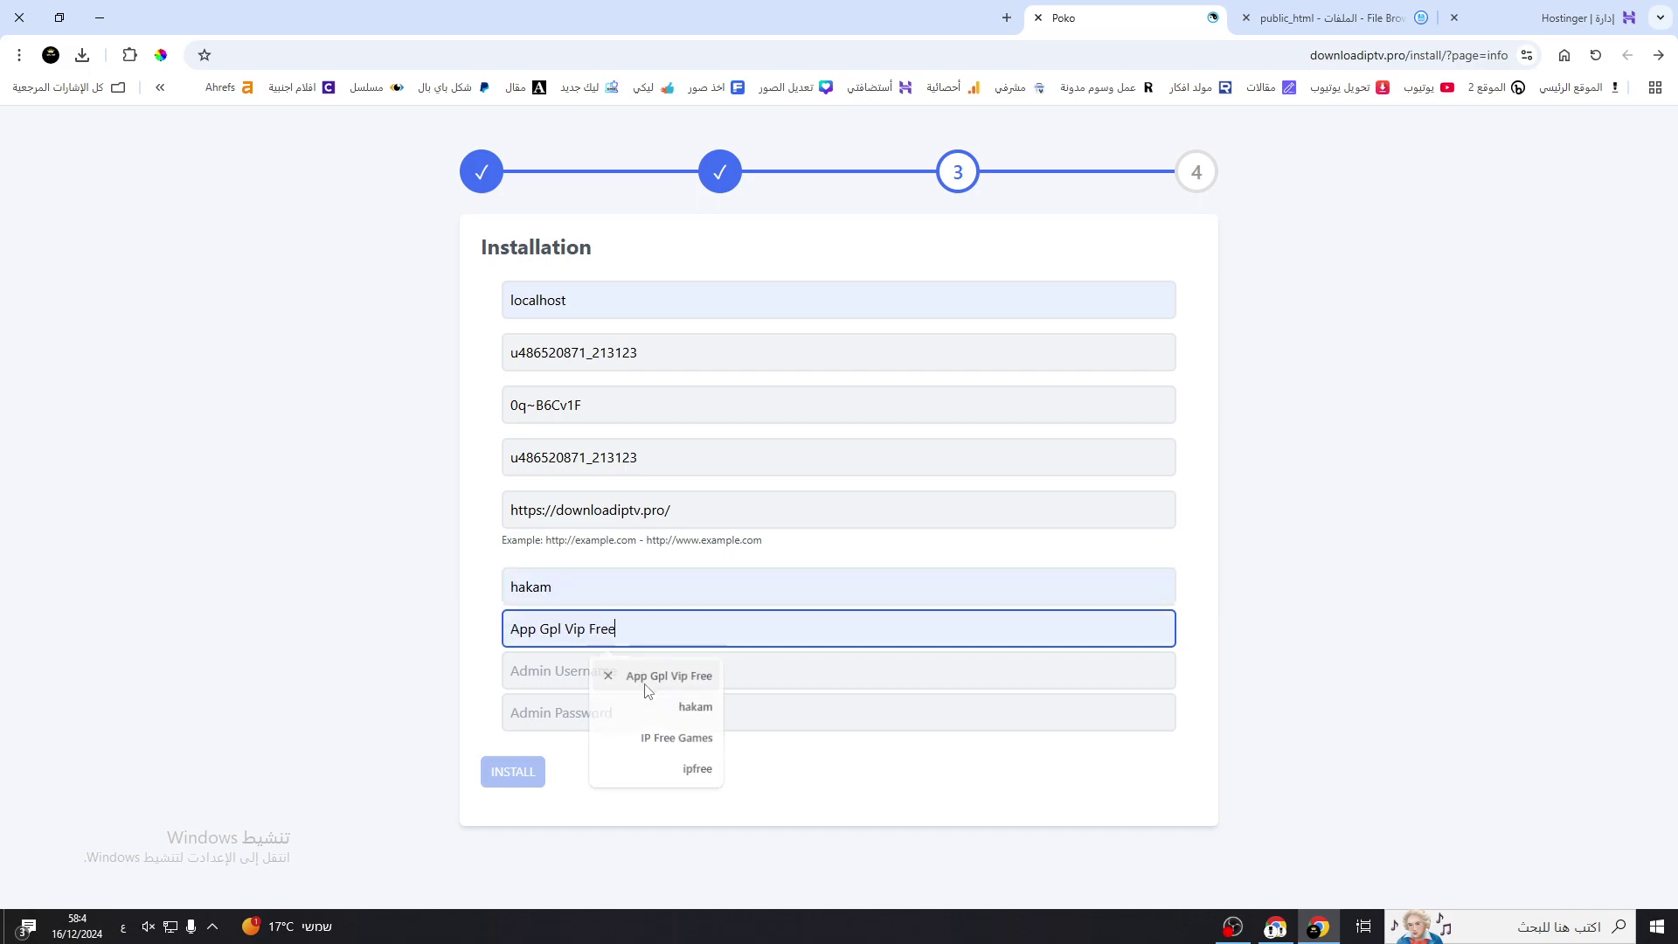
click(669, 675)
- Choose admin as the admin username, fill in the admin password and run the installation
click(589, 683)
click(671, 719)
click(585, 721)
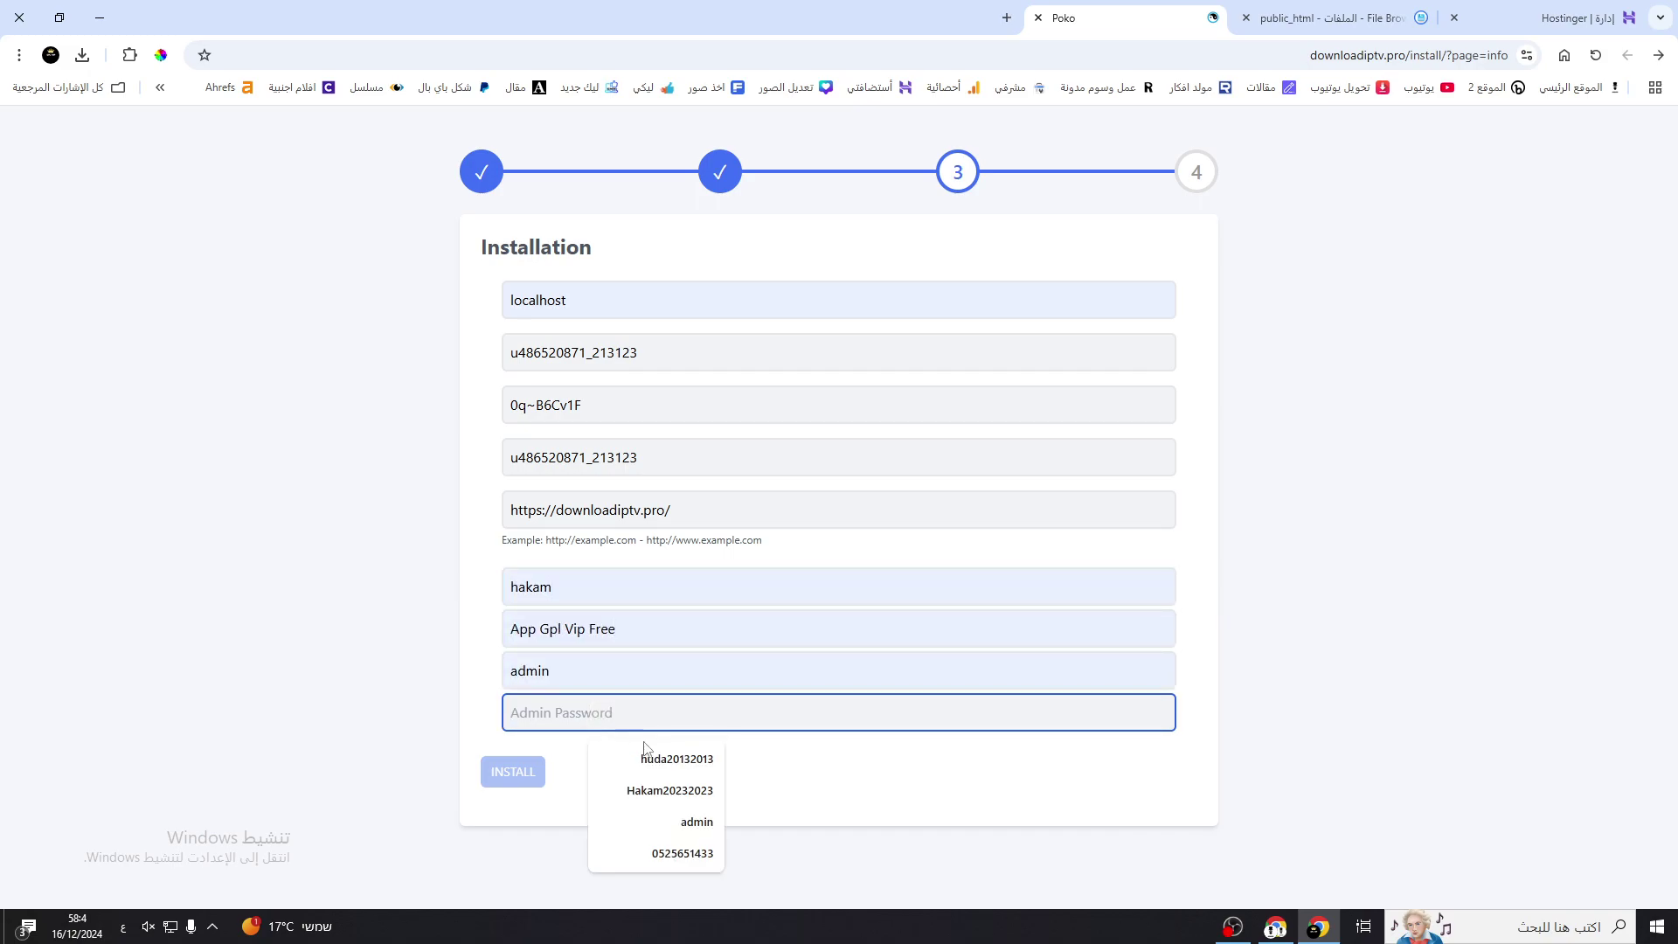
click(612, 791)
click(525, 775)
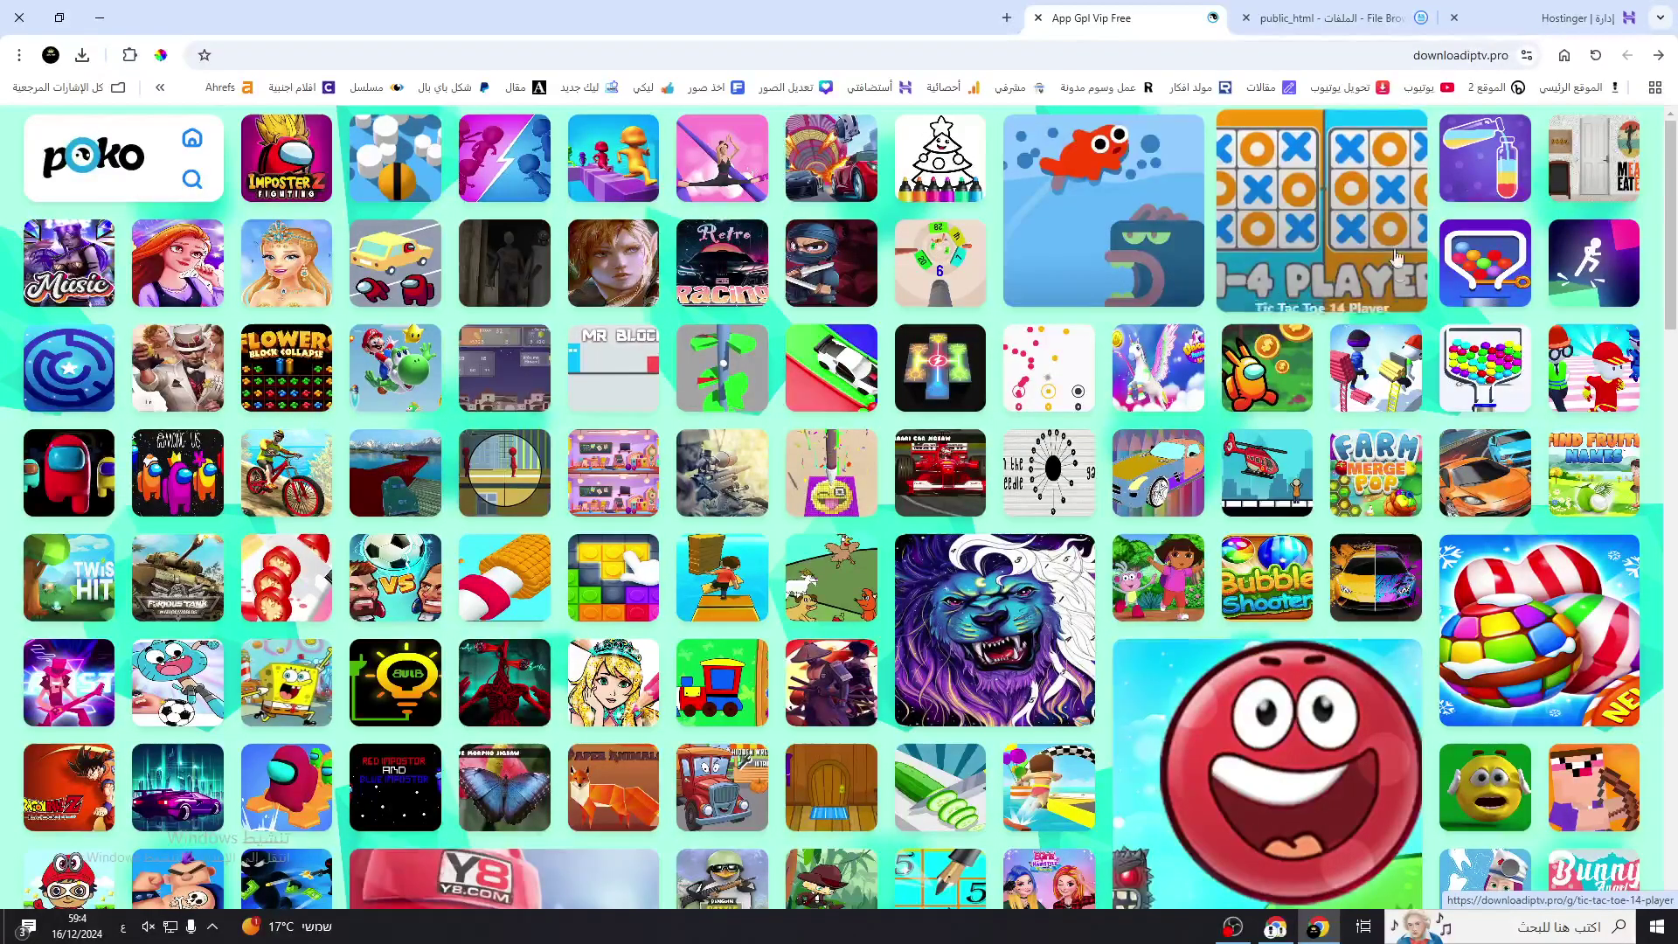
- Open the Fish Jumping game on the installed portal and return to the home page
click(682, 280)
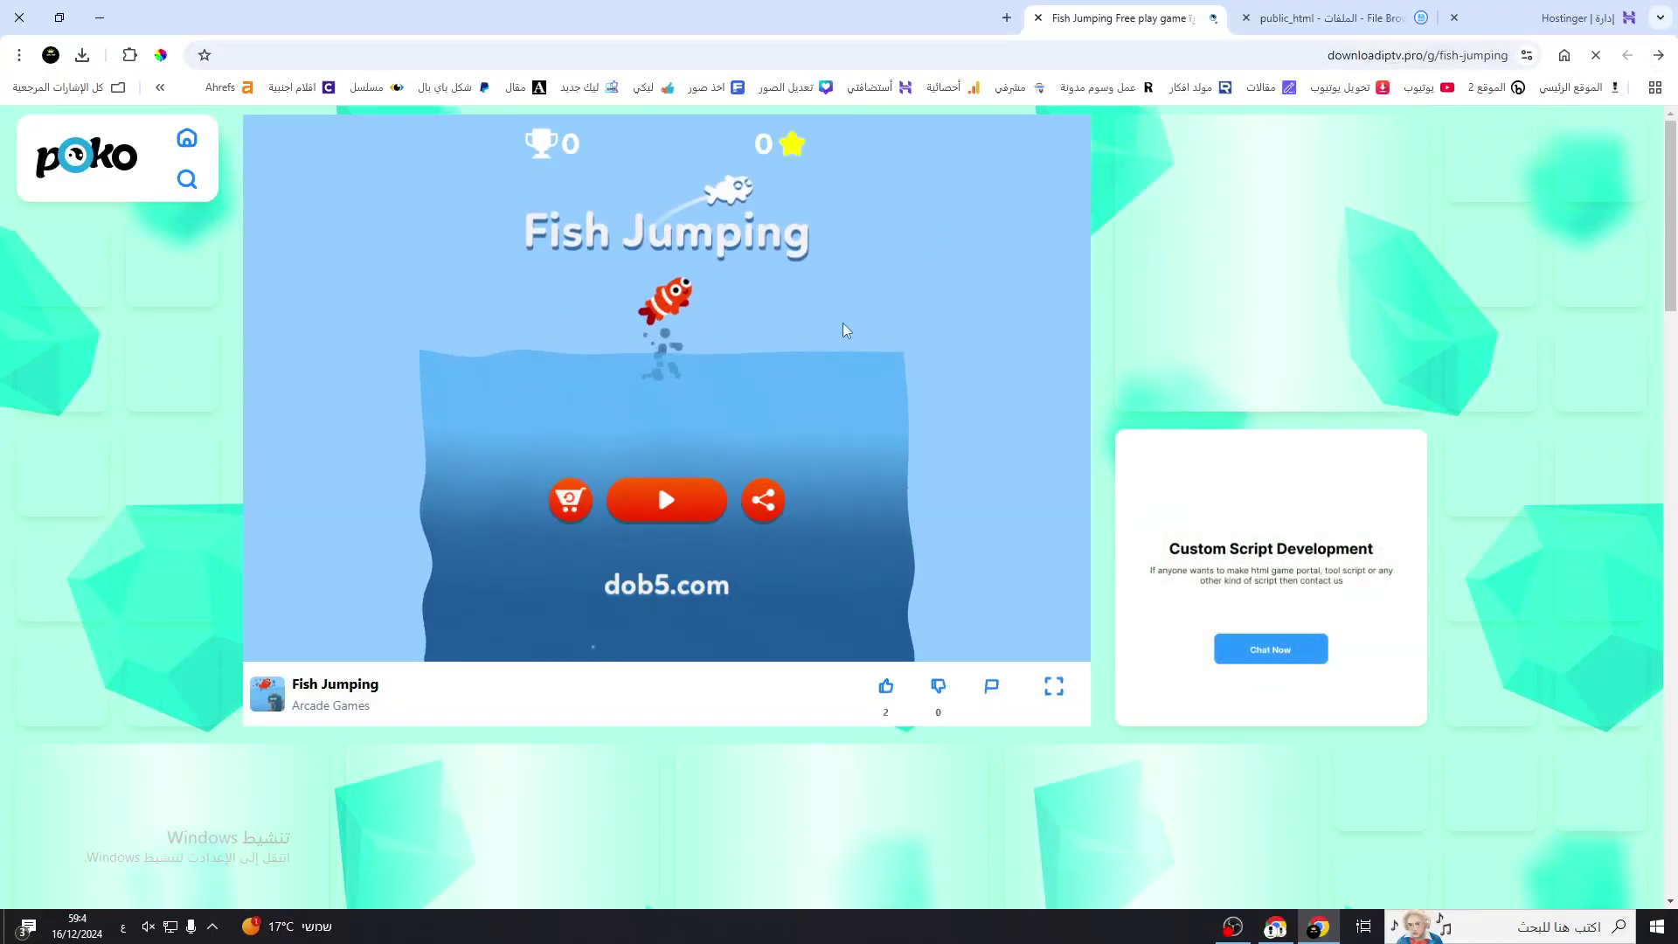
key(alt+Left)
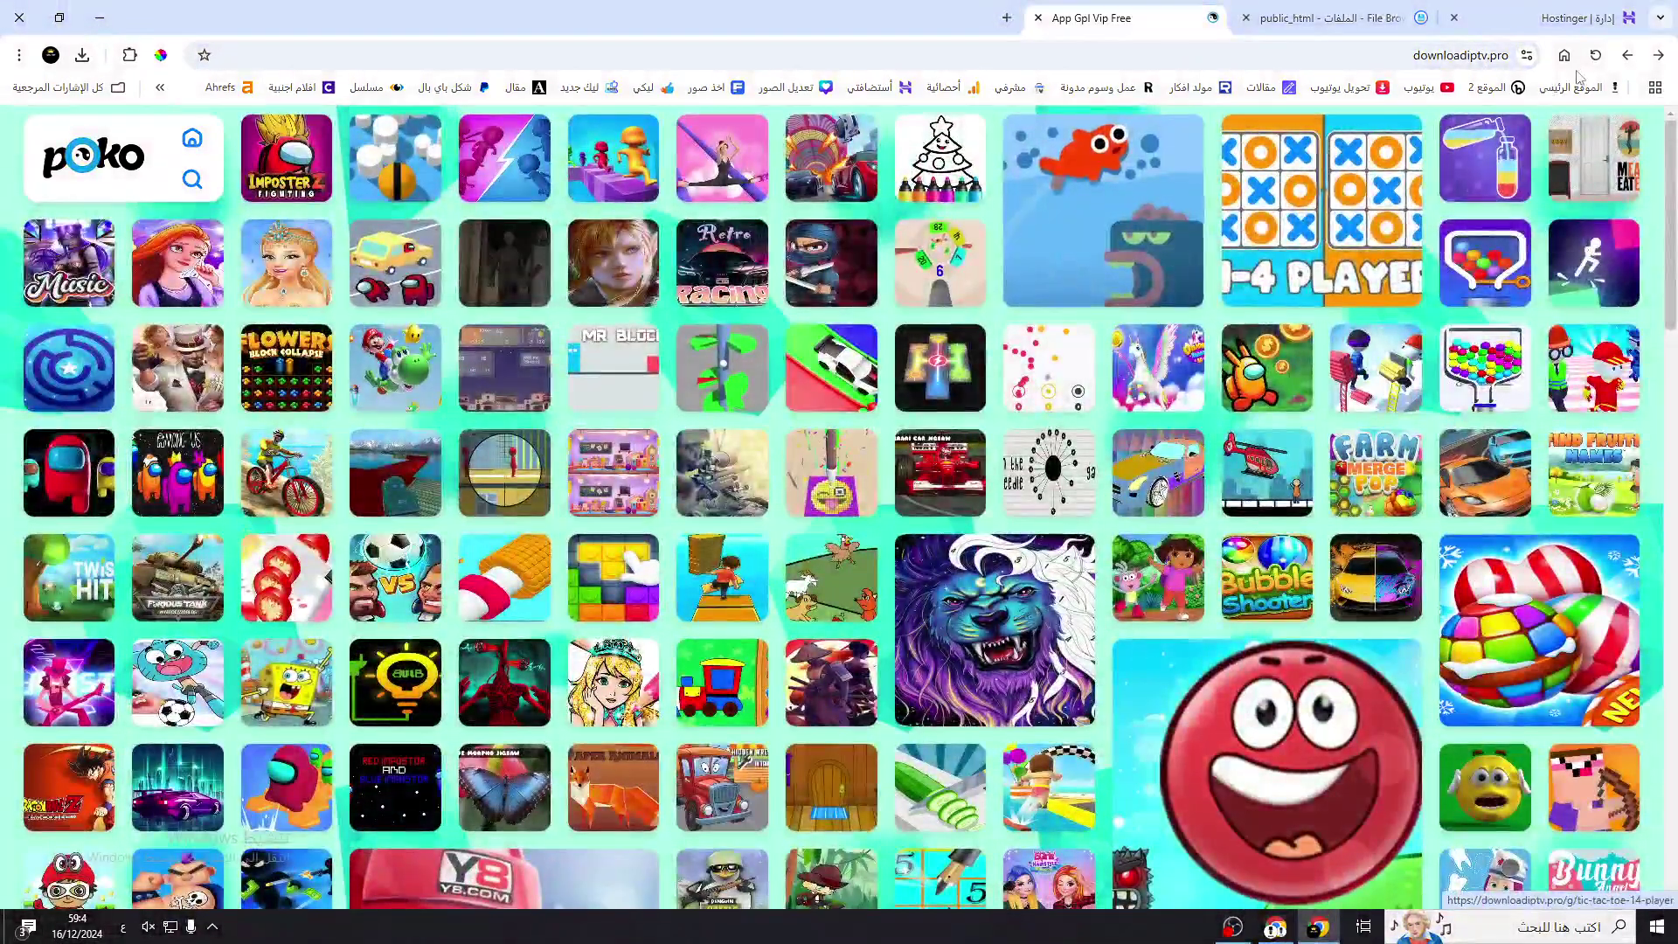
- Open the portal's admin panel at downloadiptv.pro/admin
click(1510, 55)
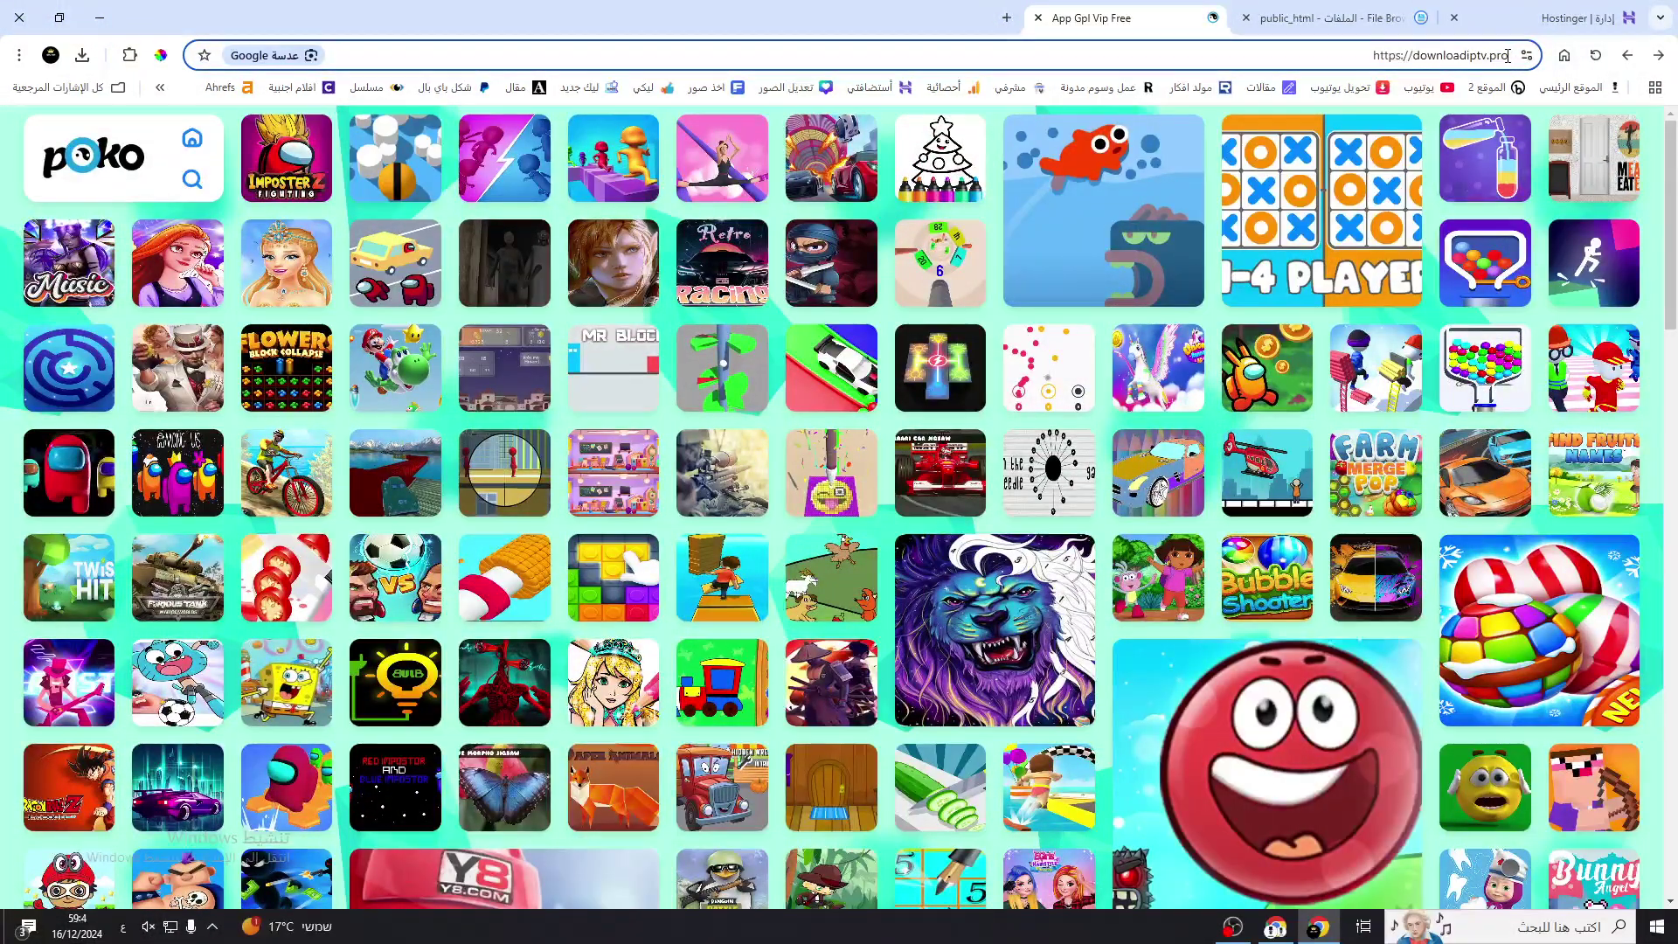
text(/شي)
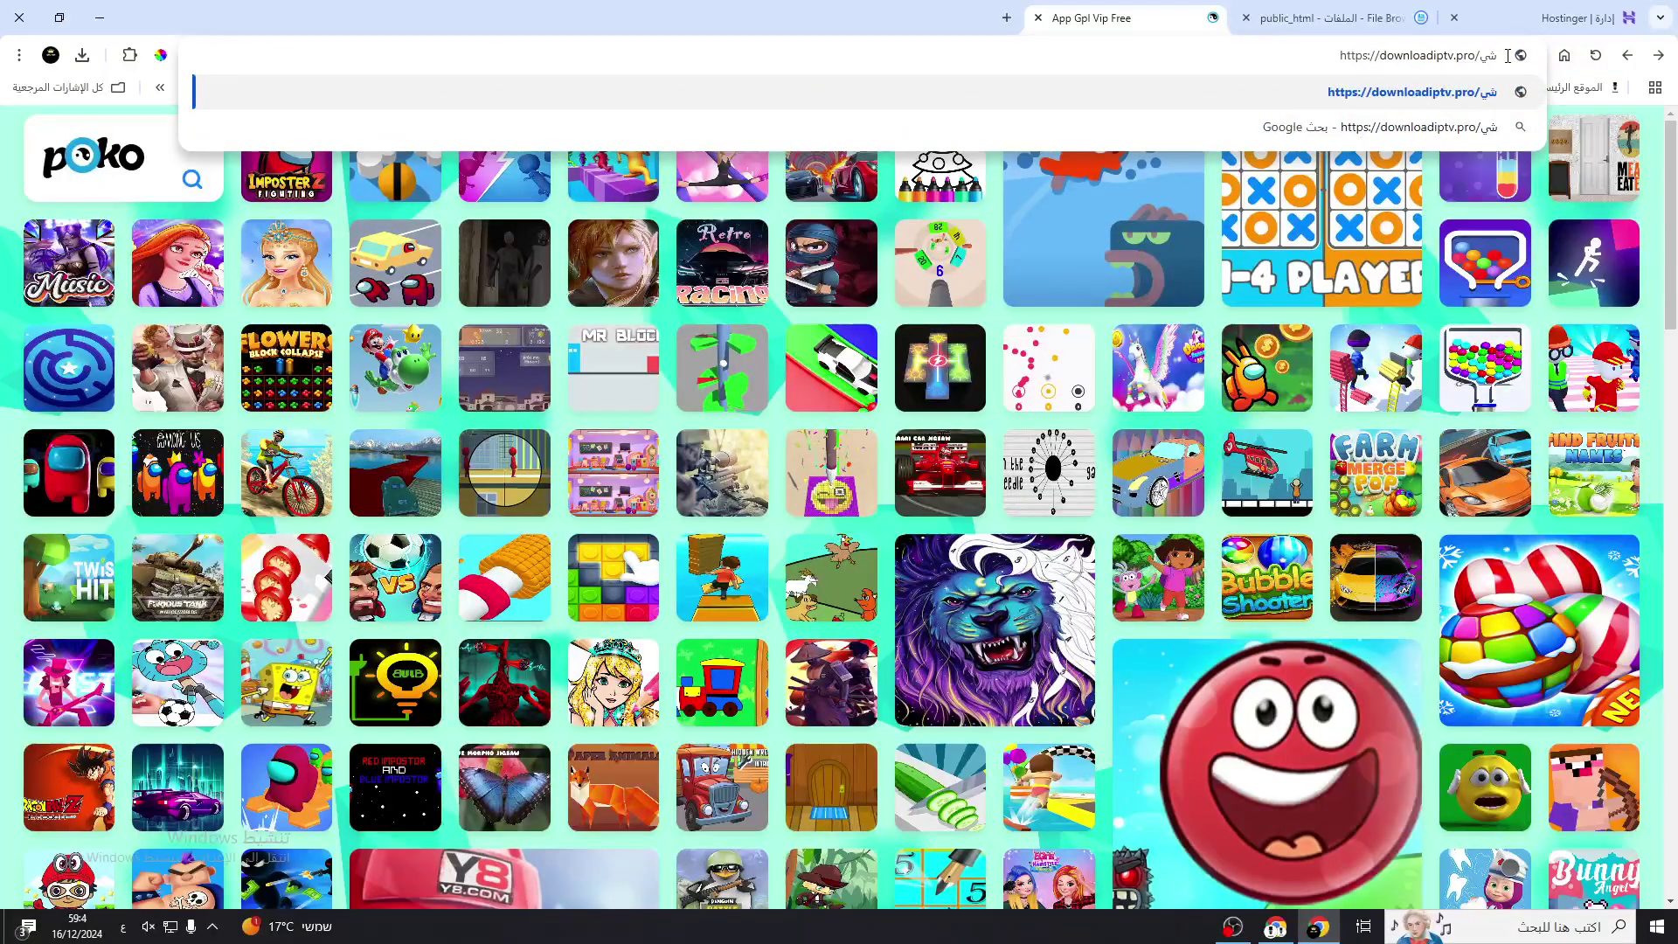
key(BackSpace)
key(BackSpace)
key(alt+shift)
text(admi)
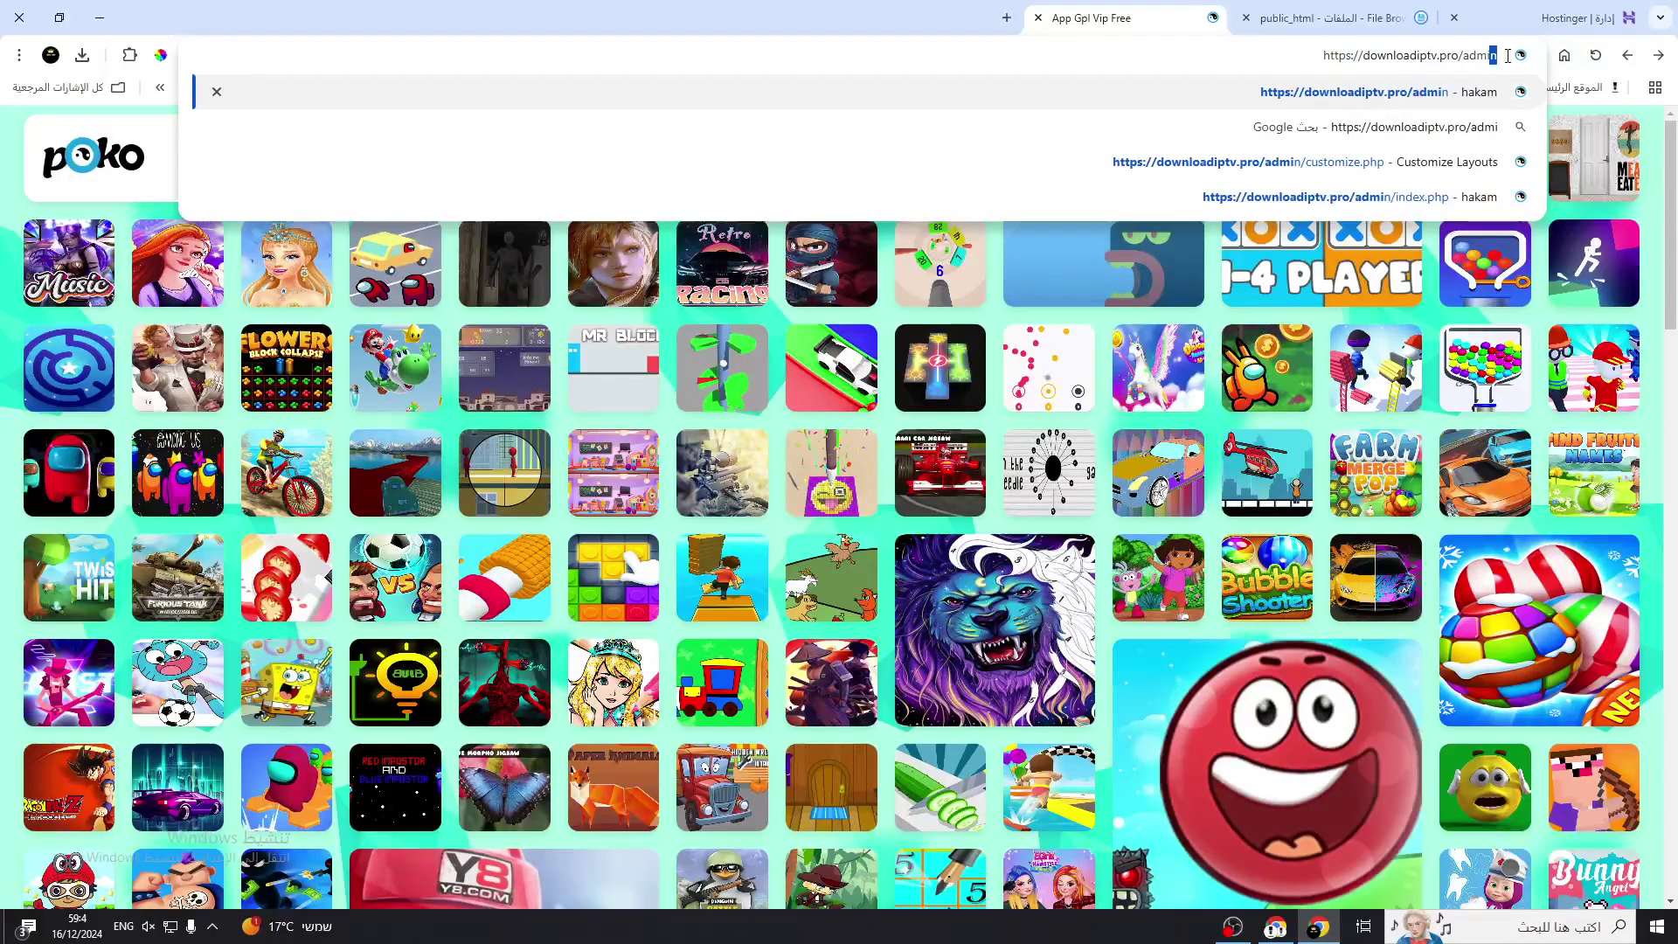
text(n)
key(Return)
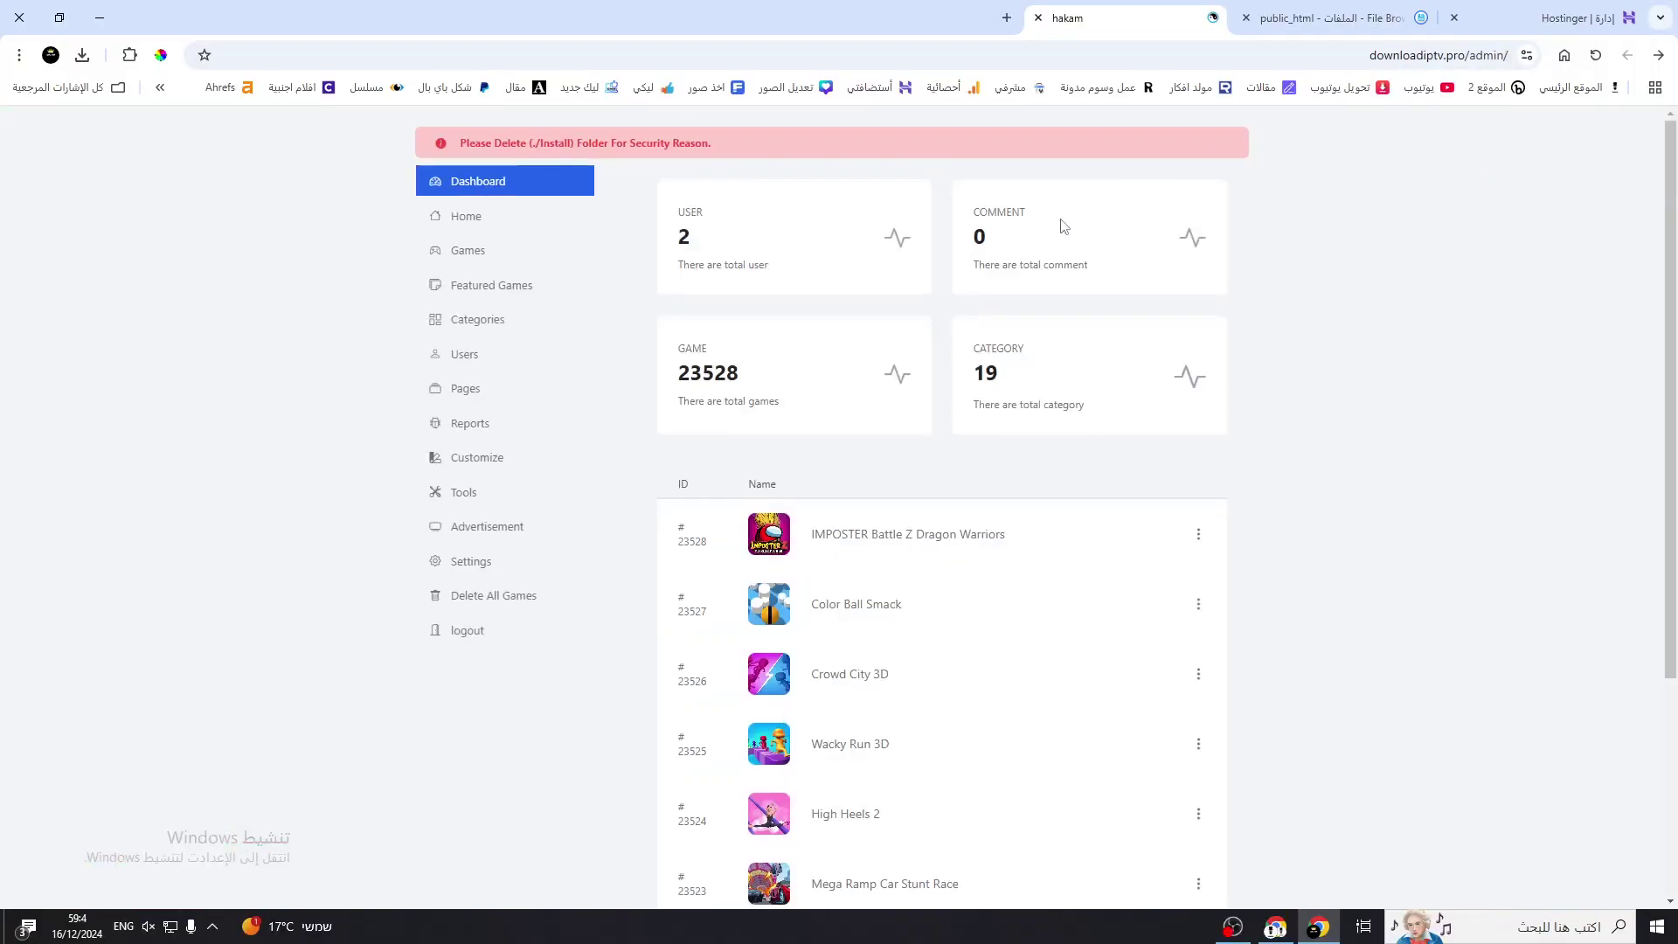
- Delete the install folder from public_html in the hosting file browser and return to the admin dashboard
drag(825, 136, 420, 138)
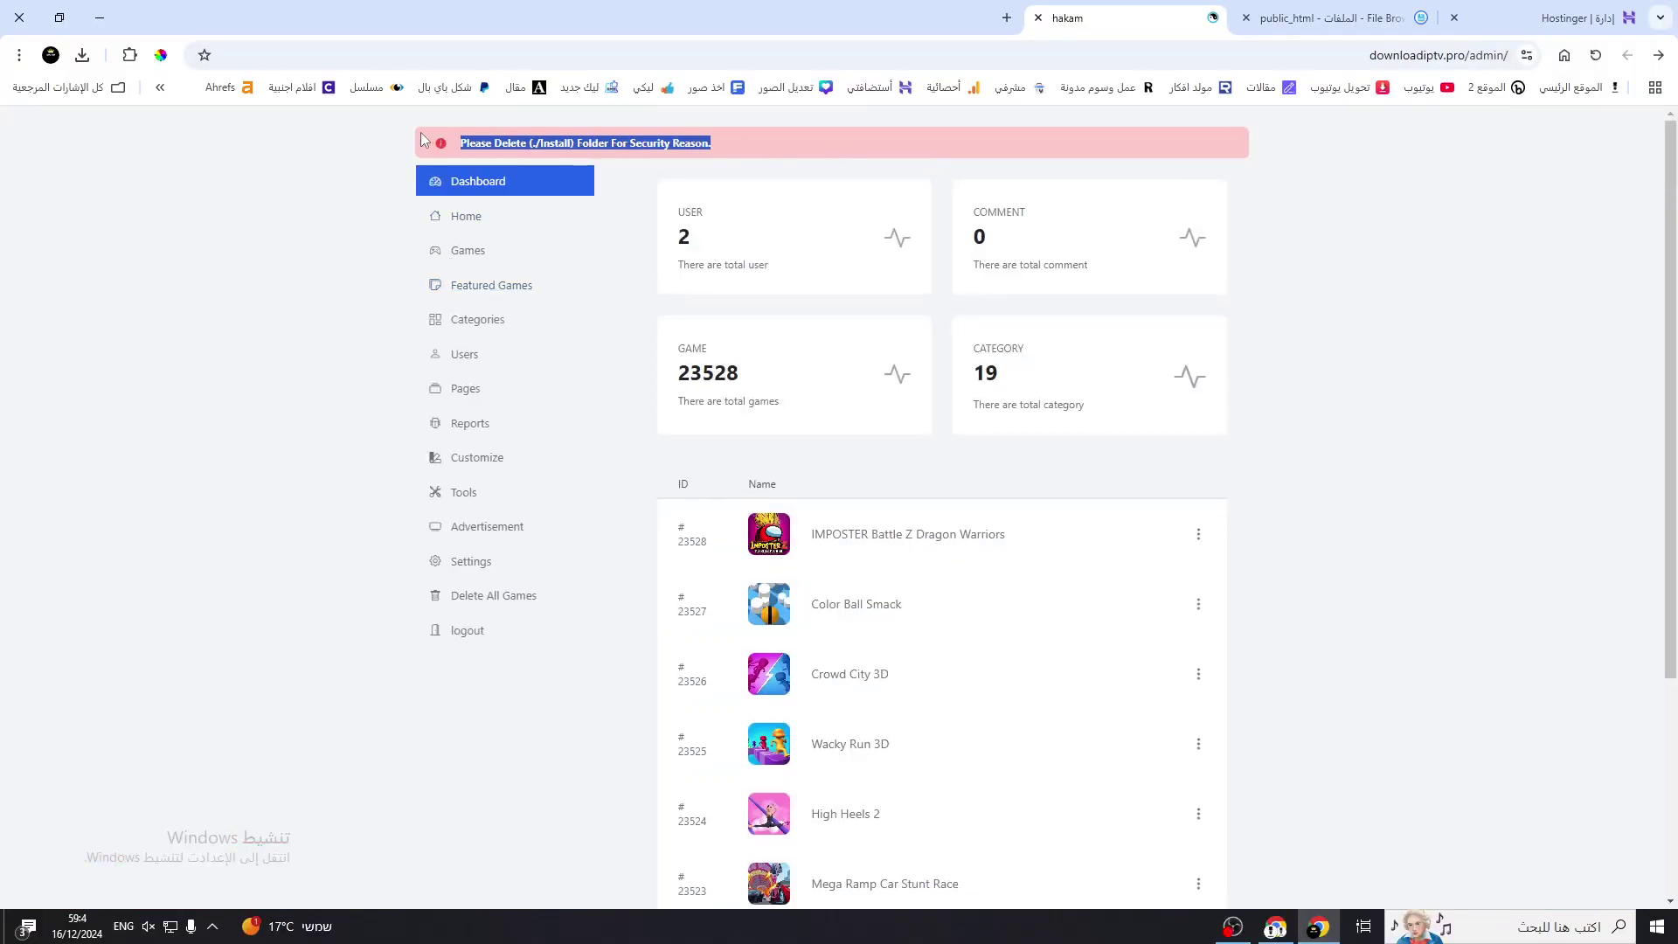
click(1294, 18)
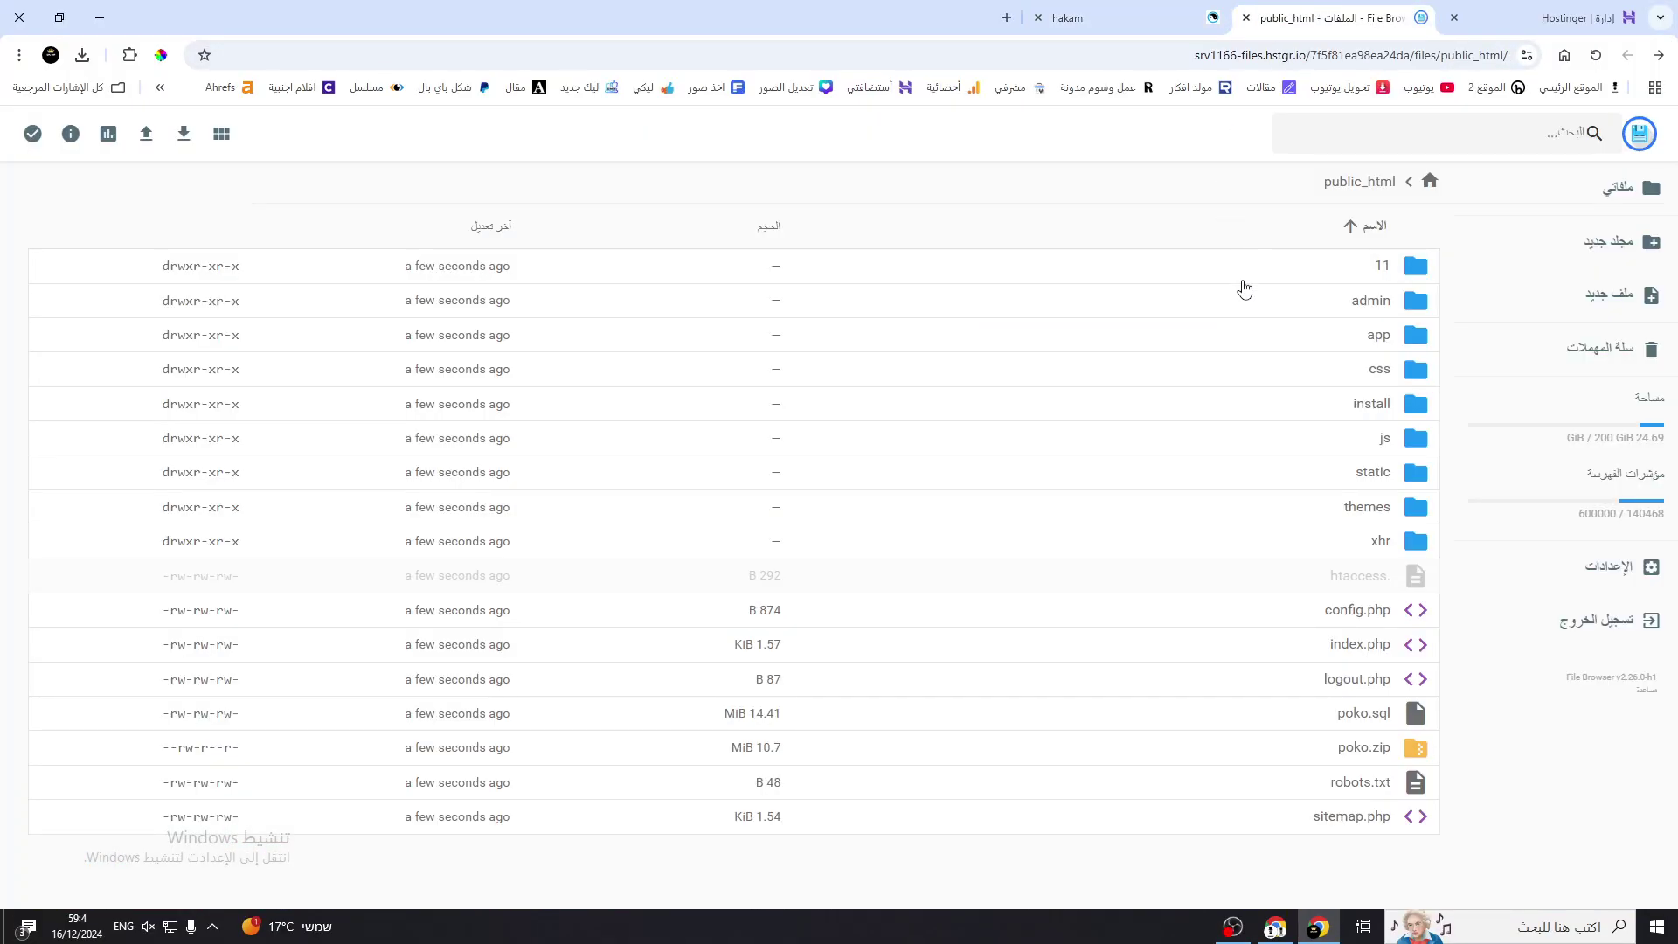
right_click(1337, 408)
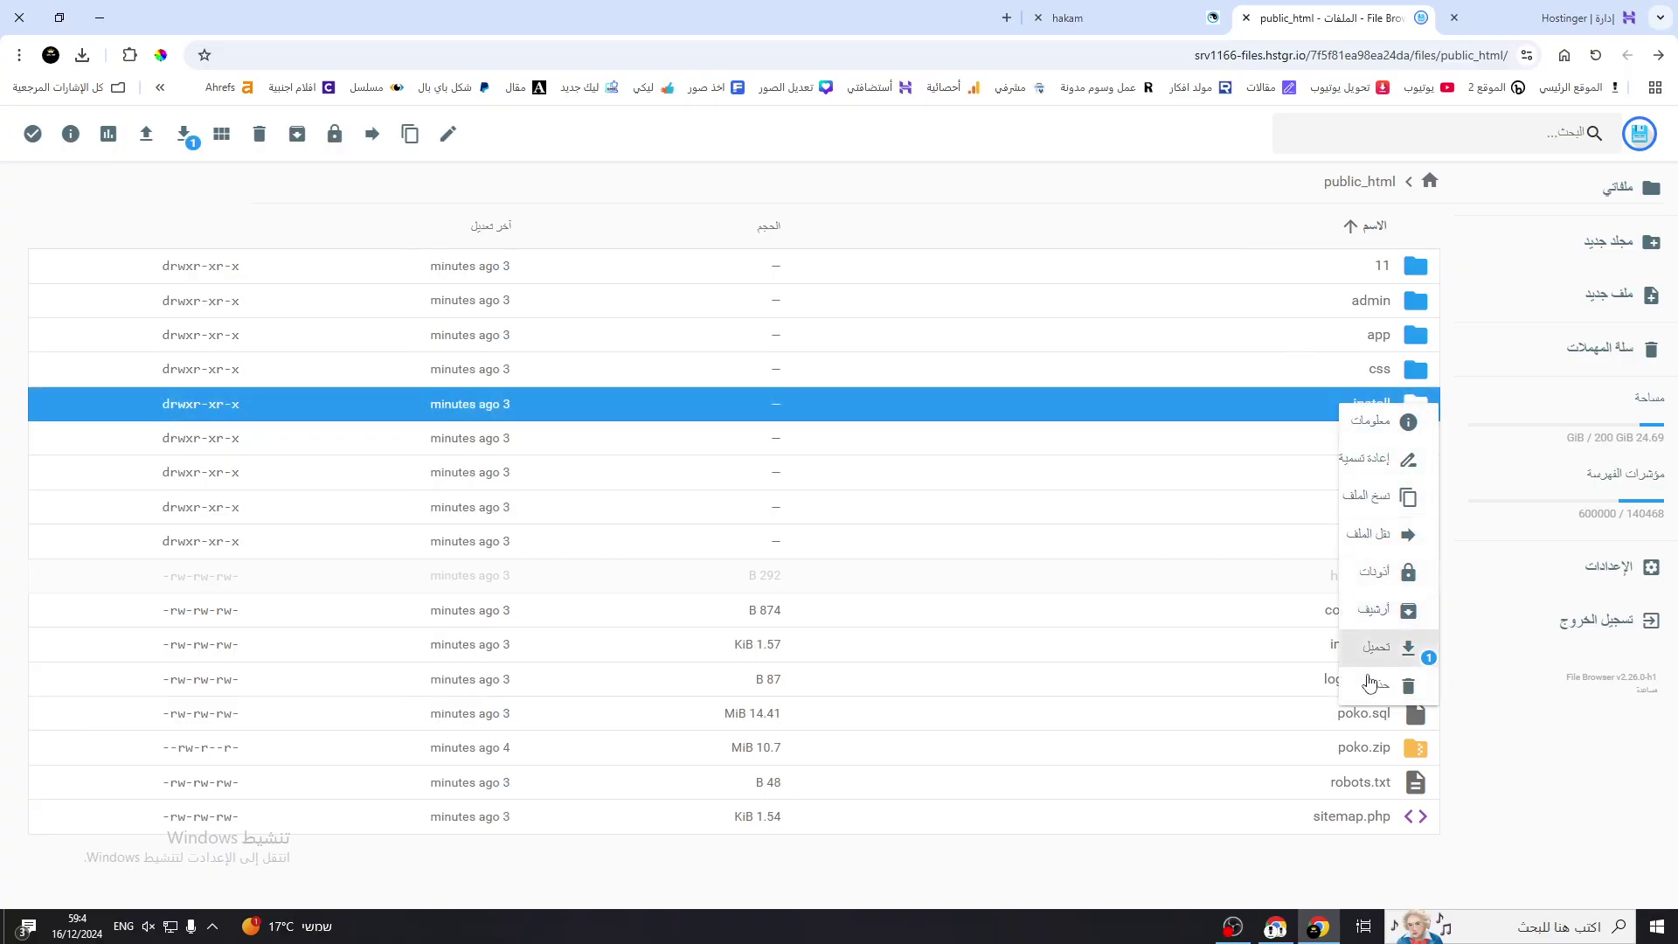
click(1335, 669)
click(926, 542)
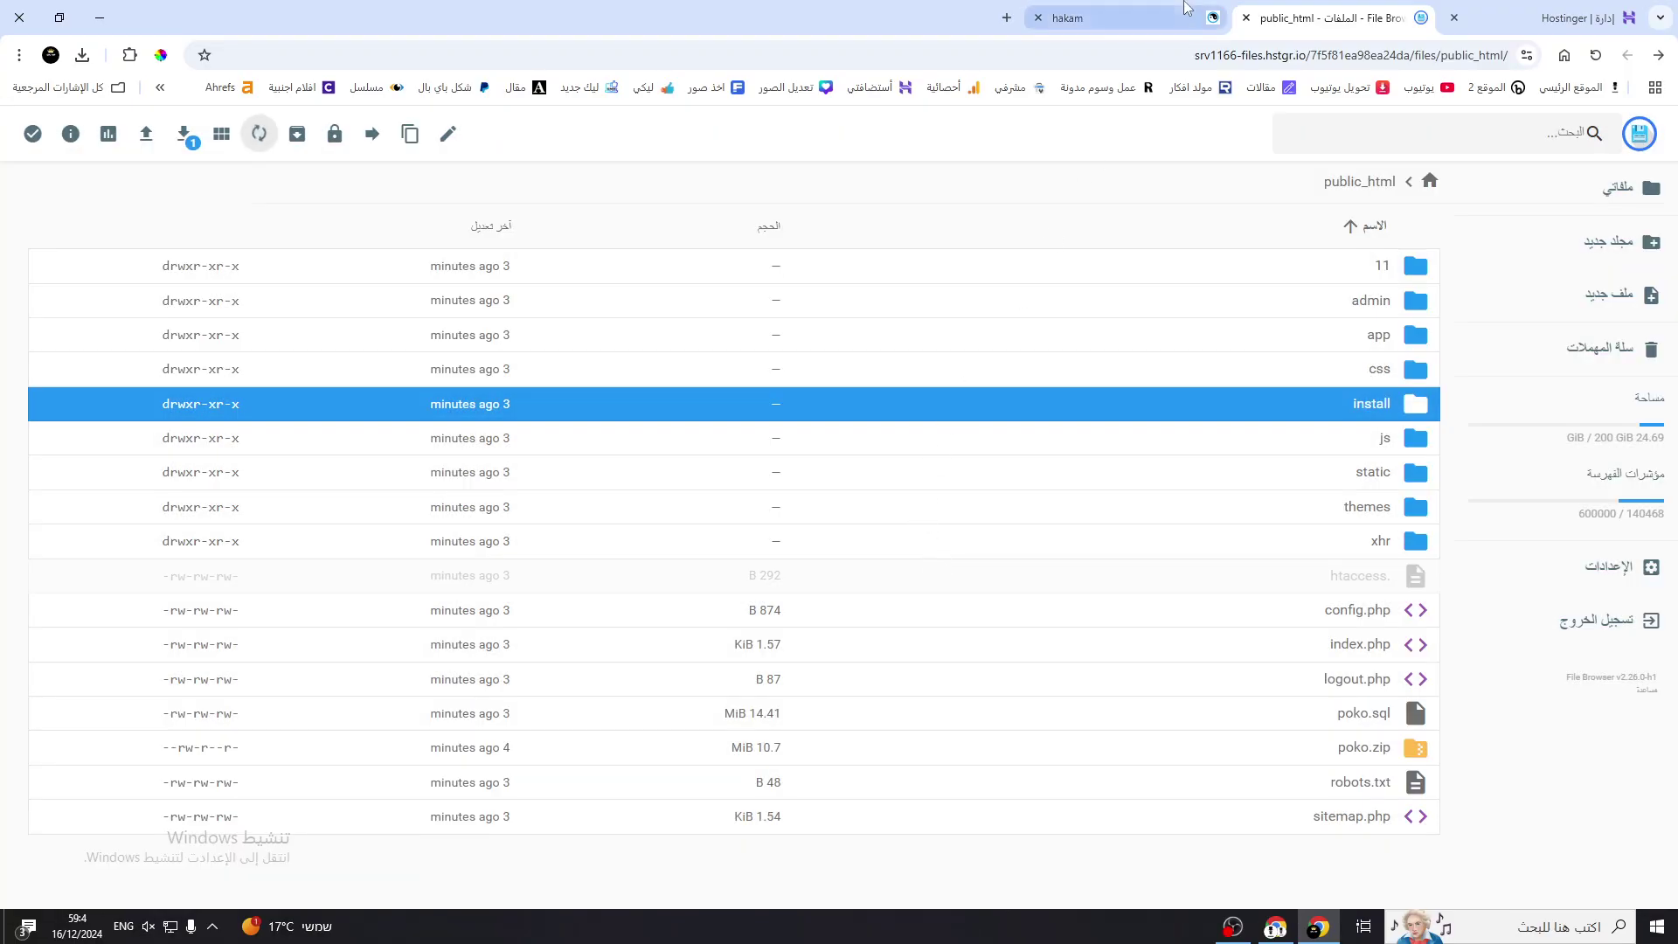
click(1127, 19)
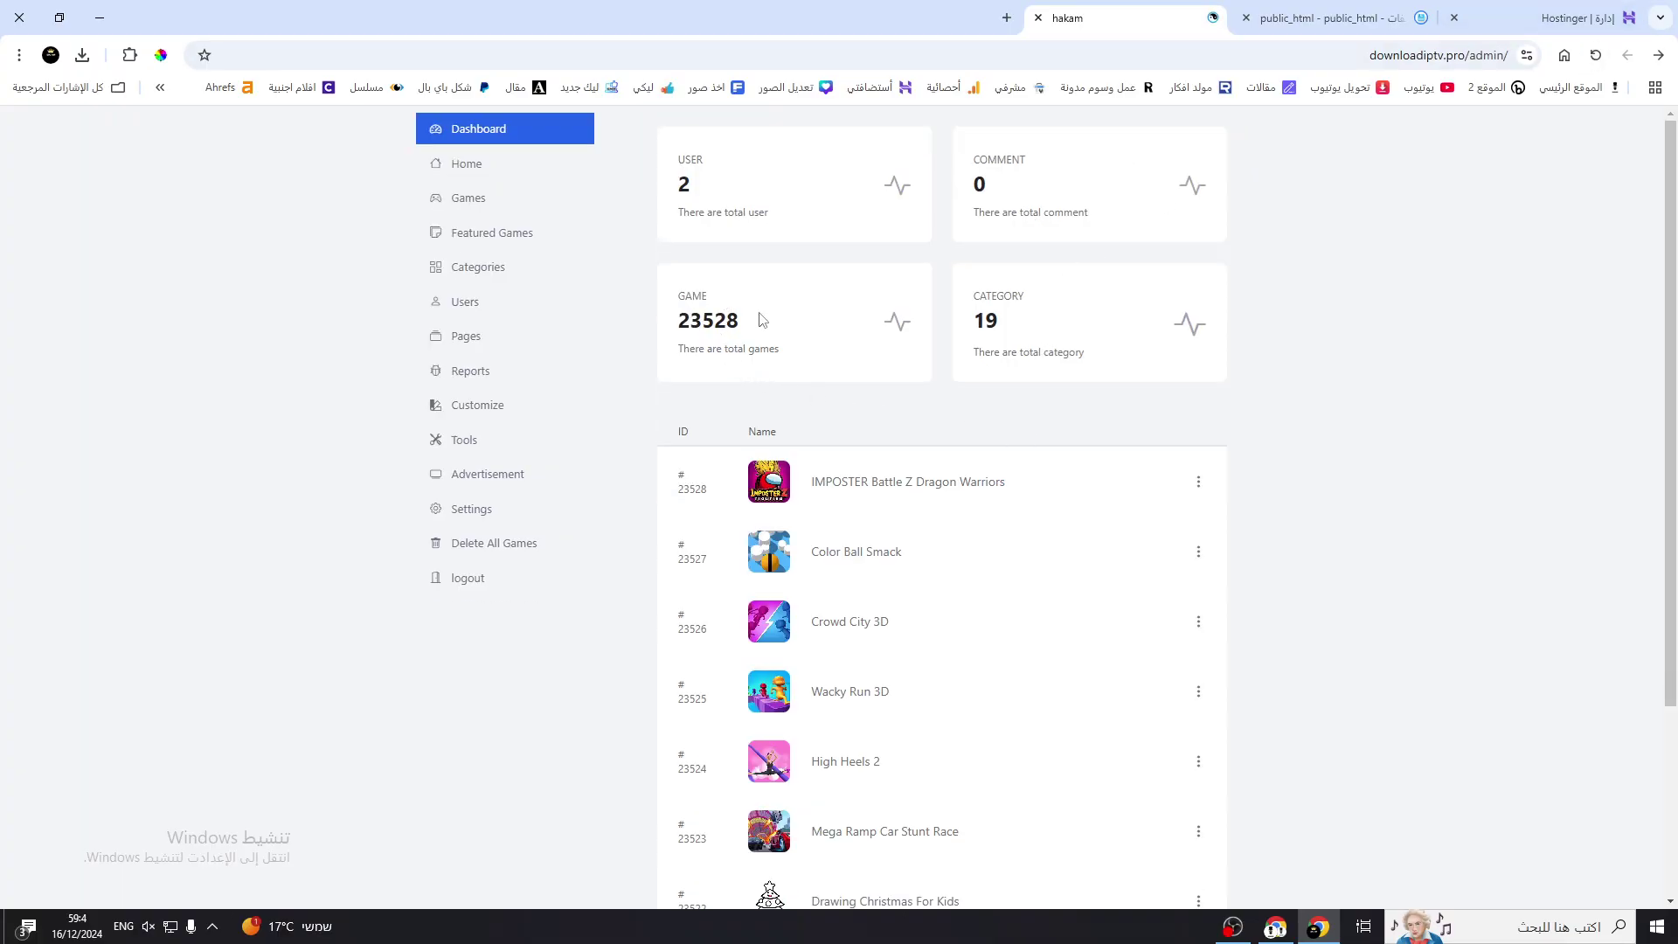
- Review the game count, the Tools and Advertisement pages, and the advertise code of the first 700x100 ad slot
drag(740, 322, 647, 330)
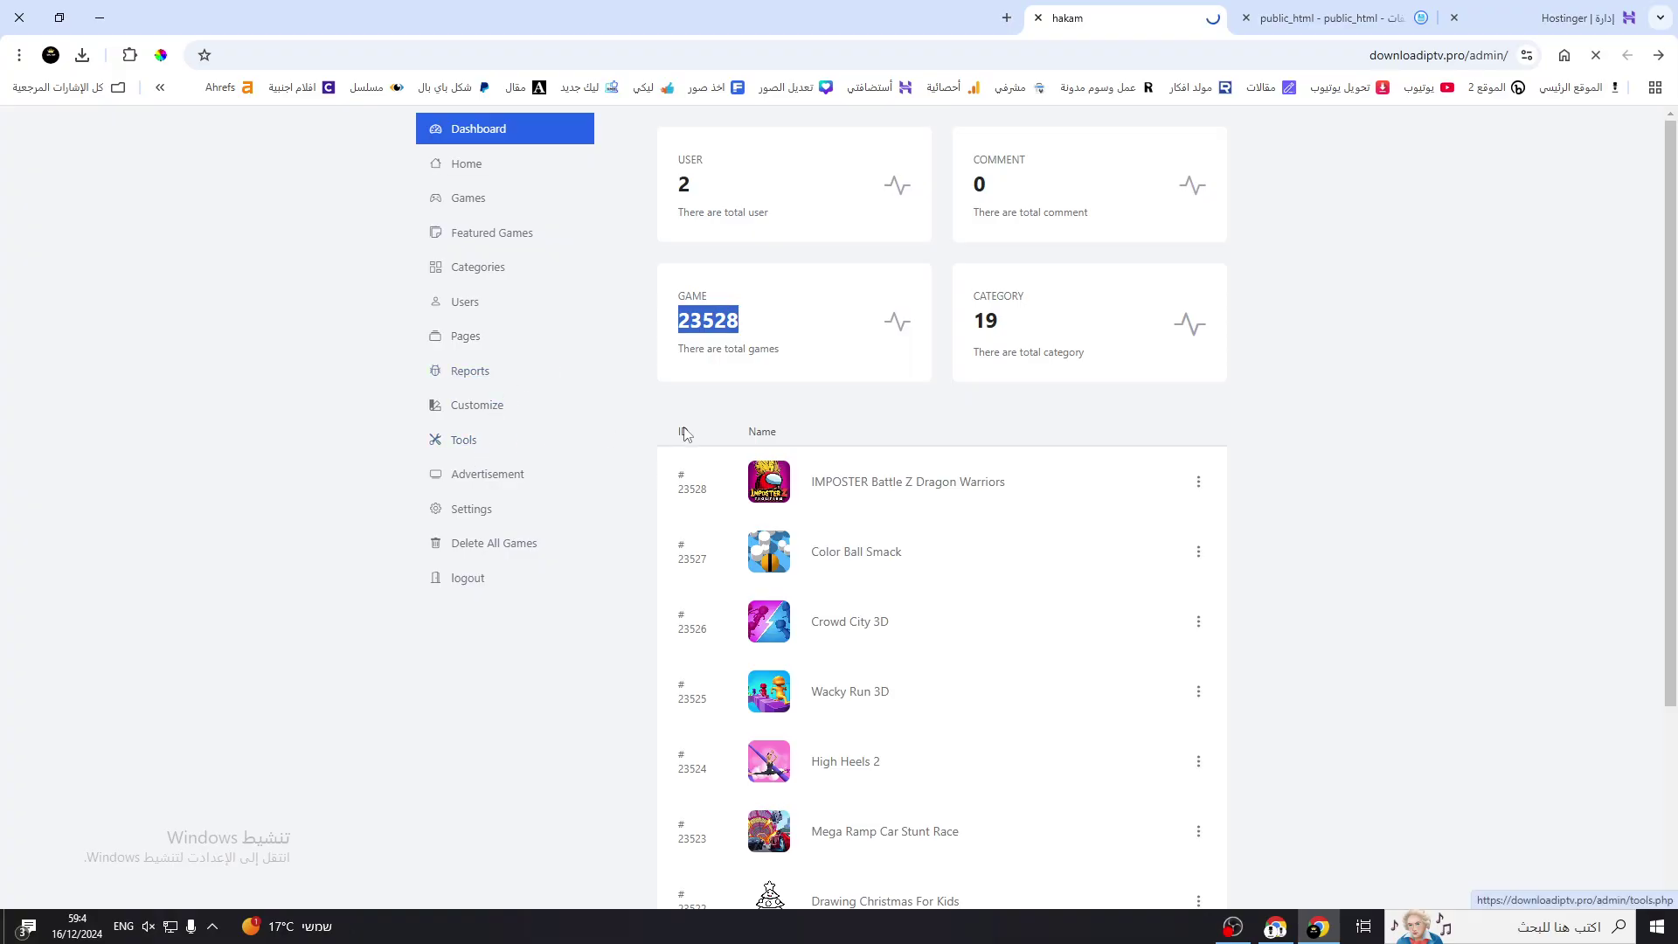
click(550, 412)
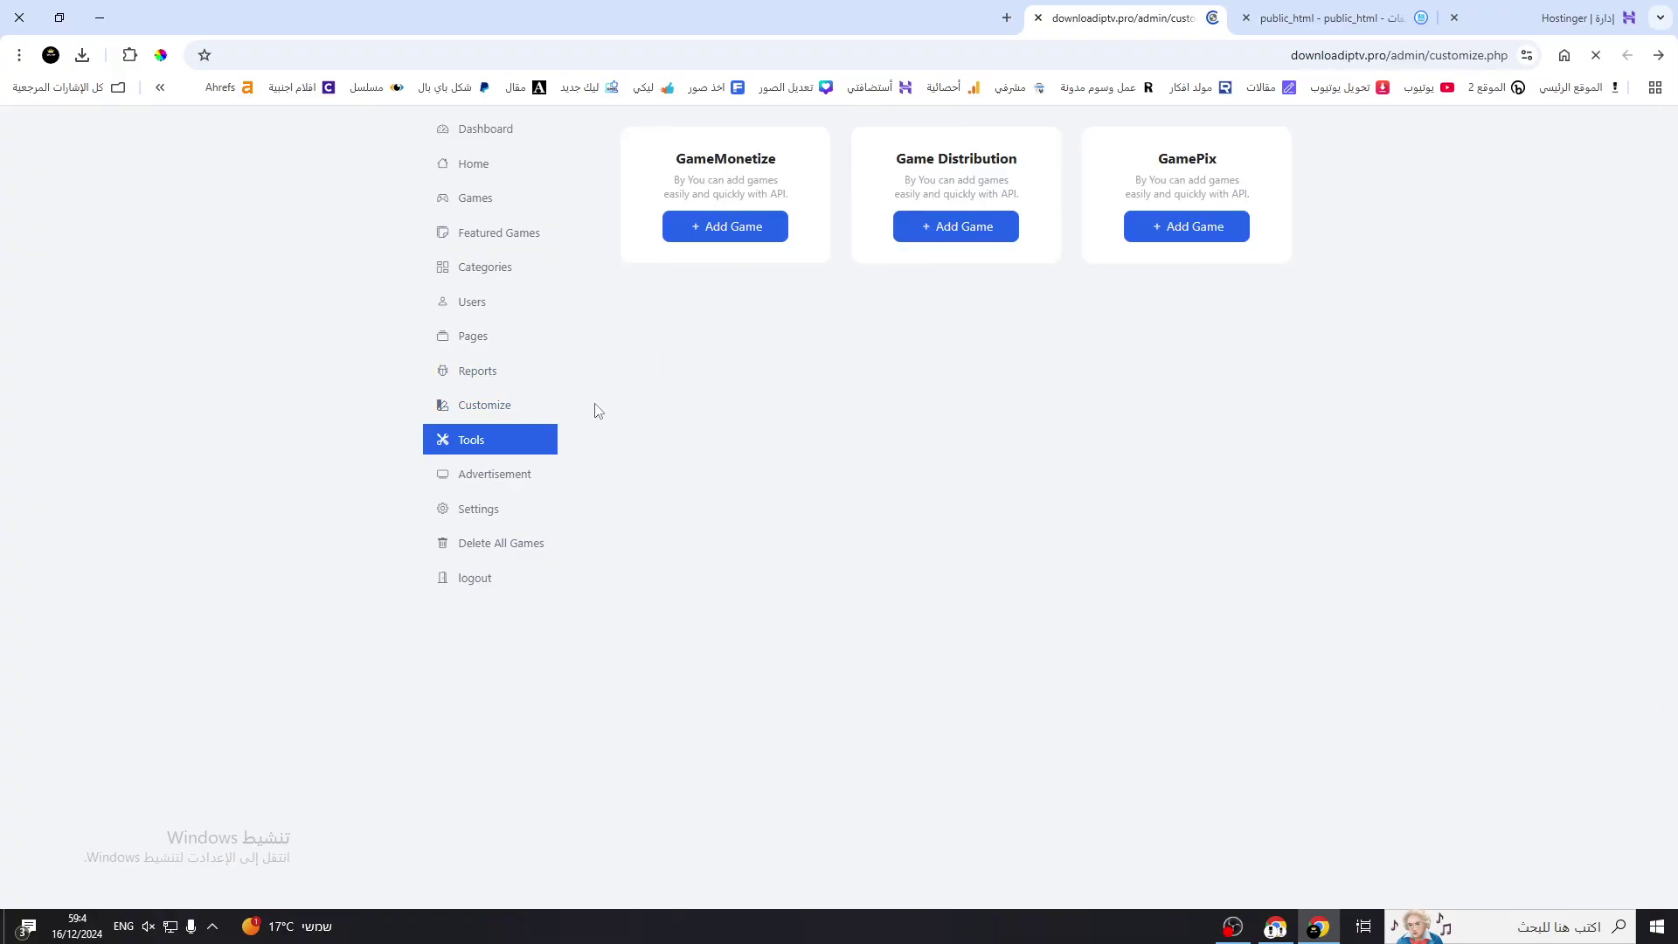
click(478, 374)
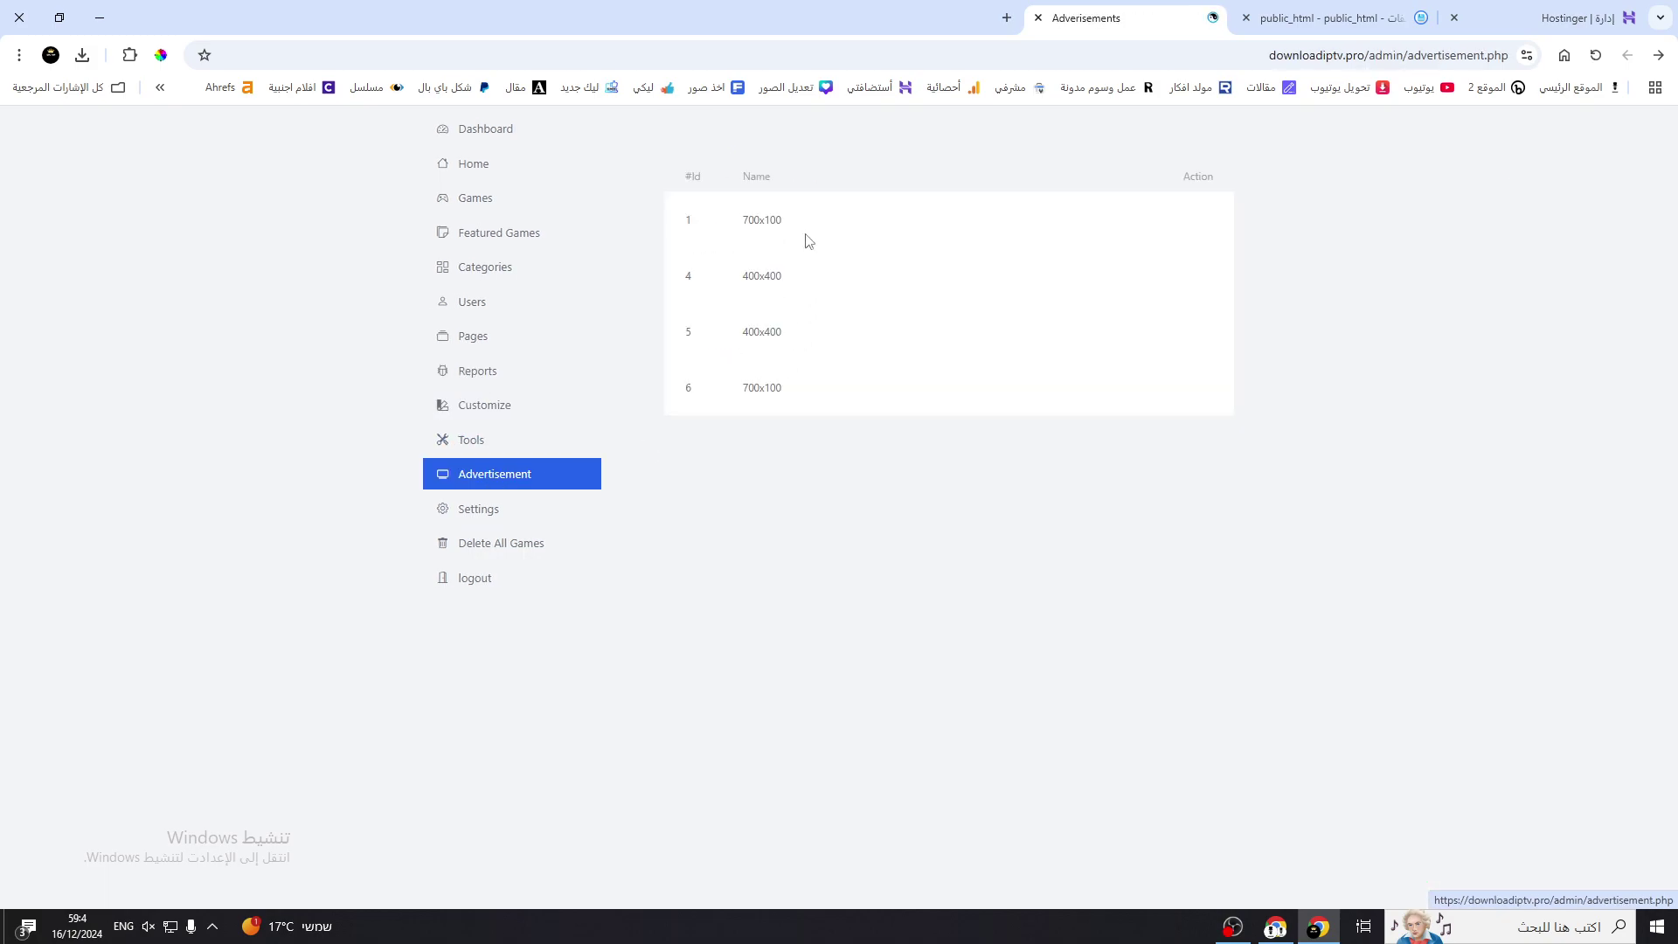
drag(971, 370, 672, 316)
click(854, 353)
key(ctrl+a)
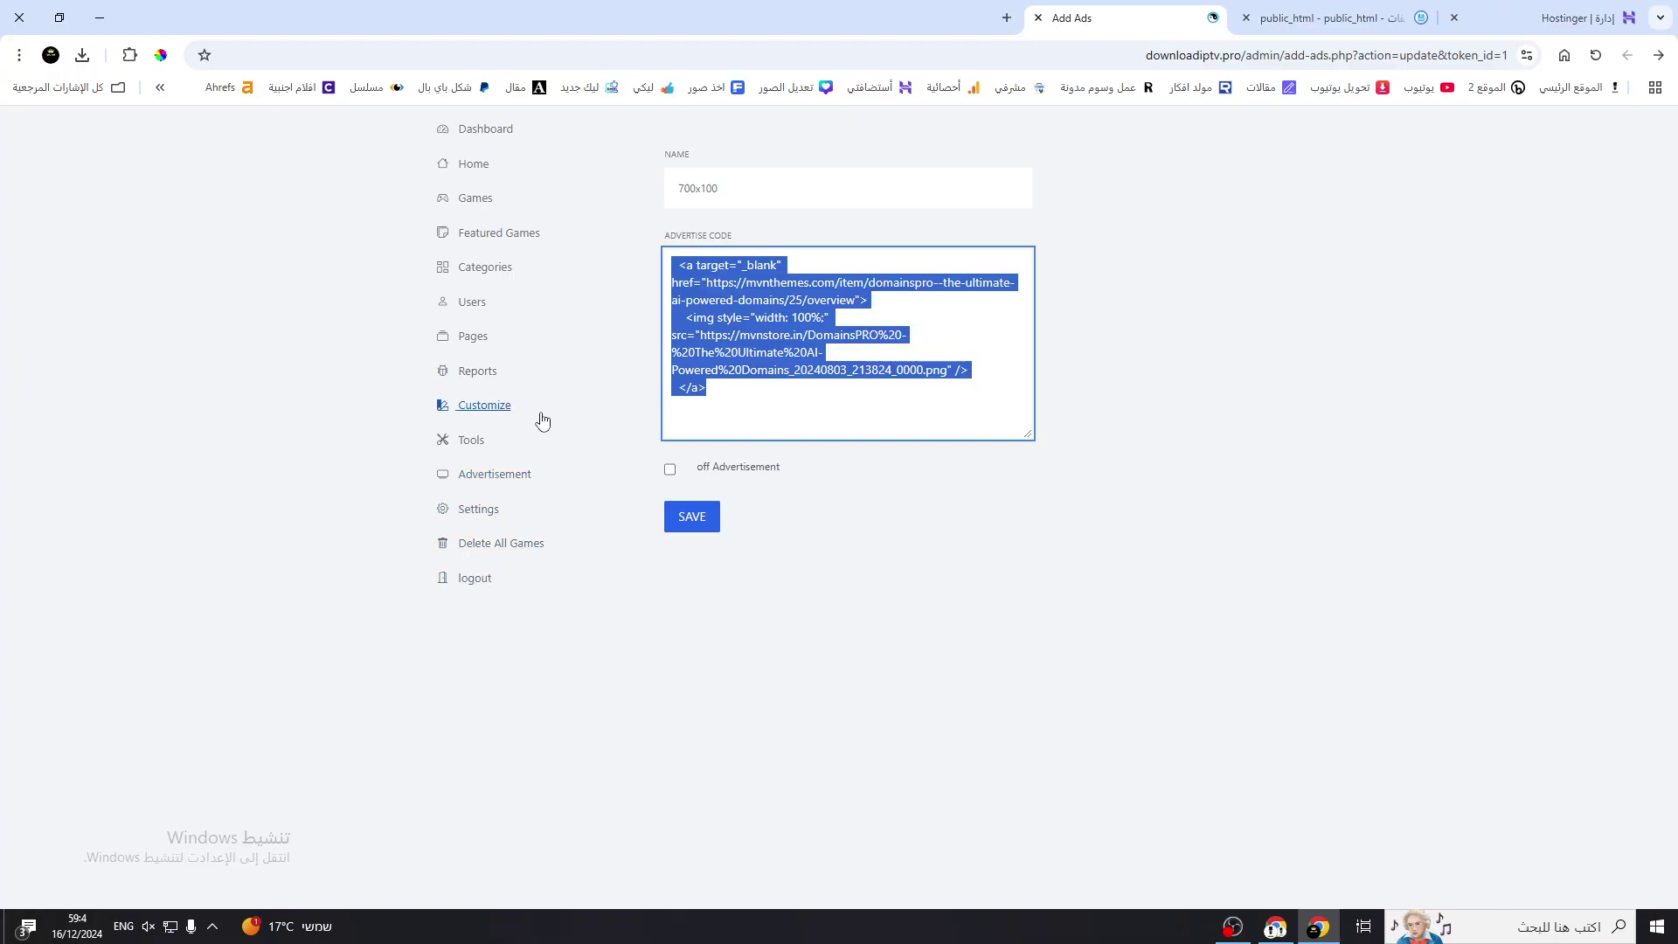
click(495, 474)
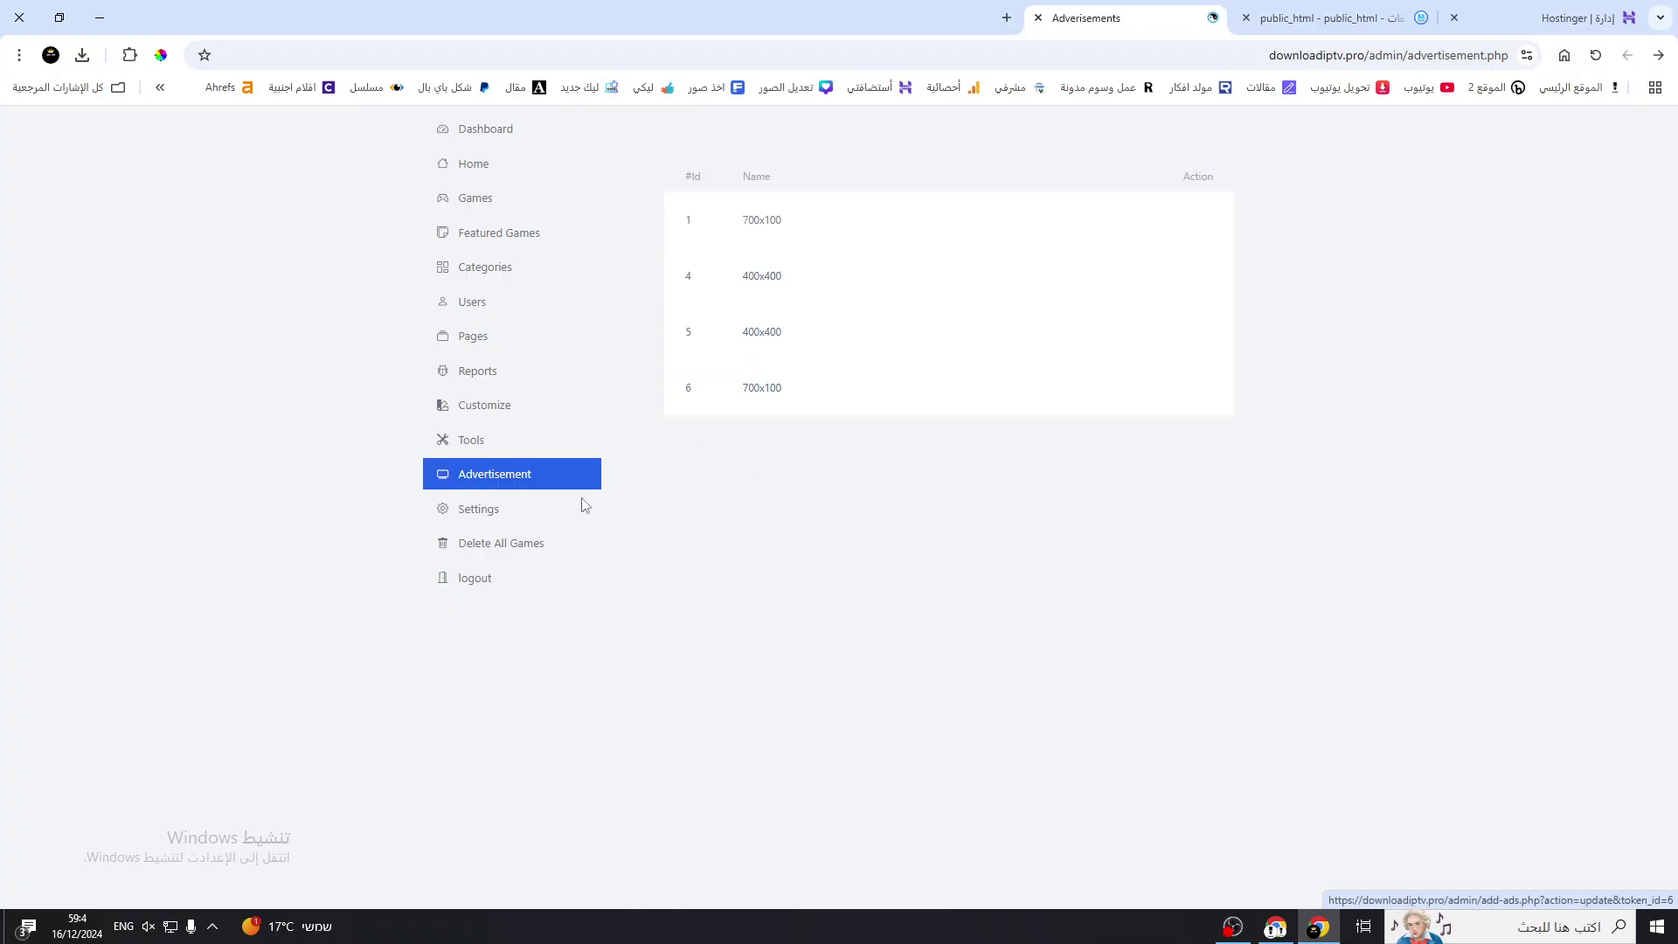
- Open the site settings, translate the page into Arabic and place the cursor in the head custom code field
click(512, 520)
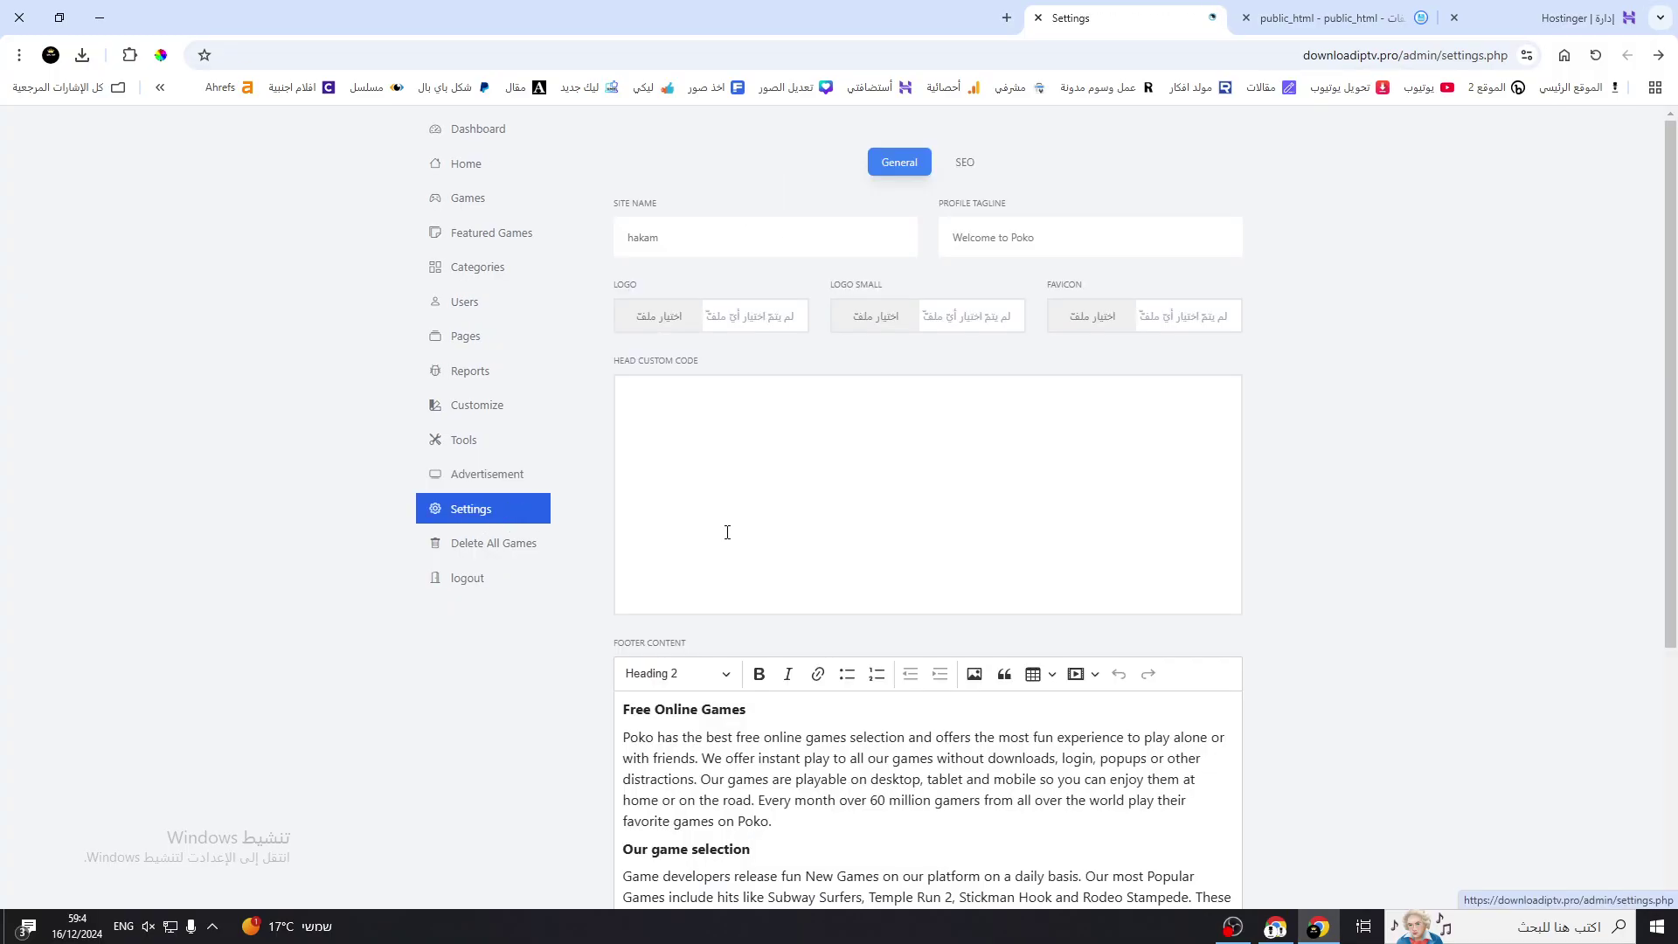
right_click(1400, 399)
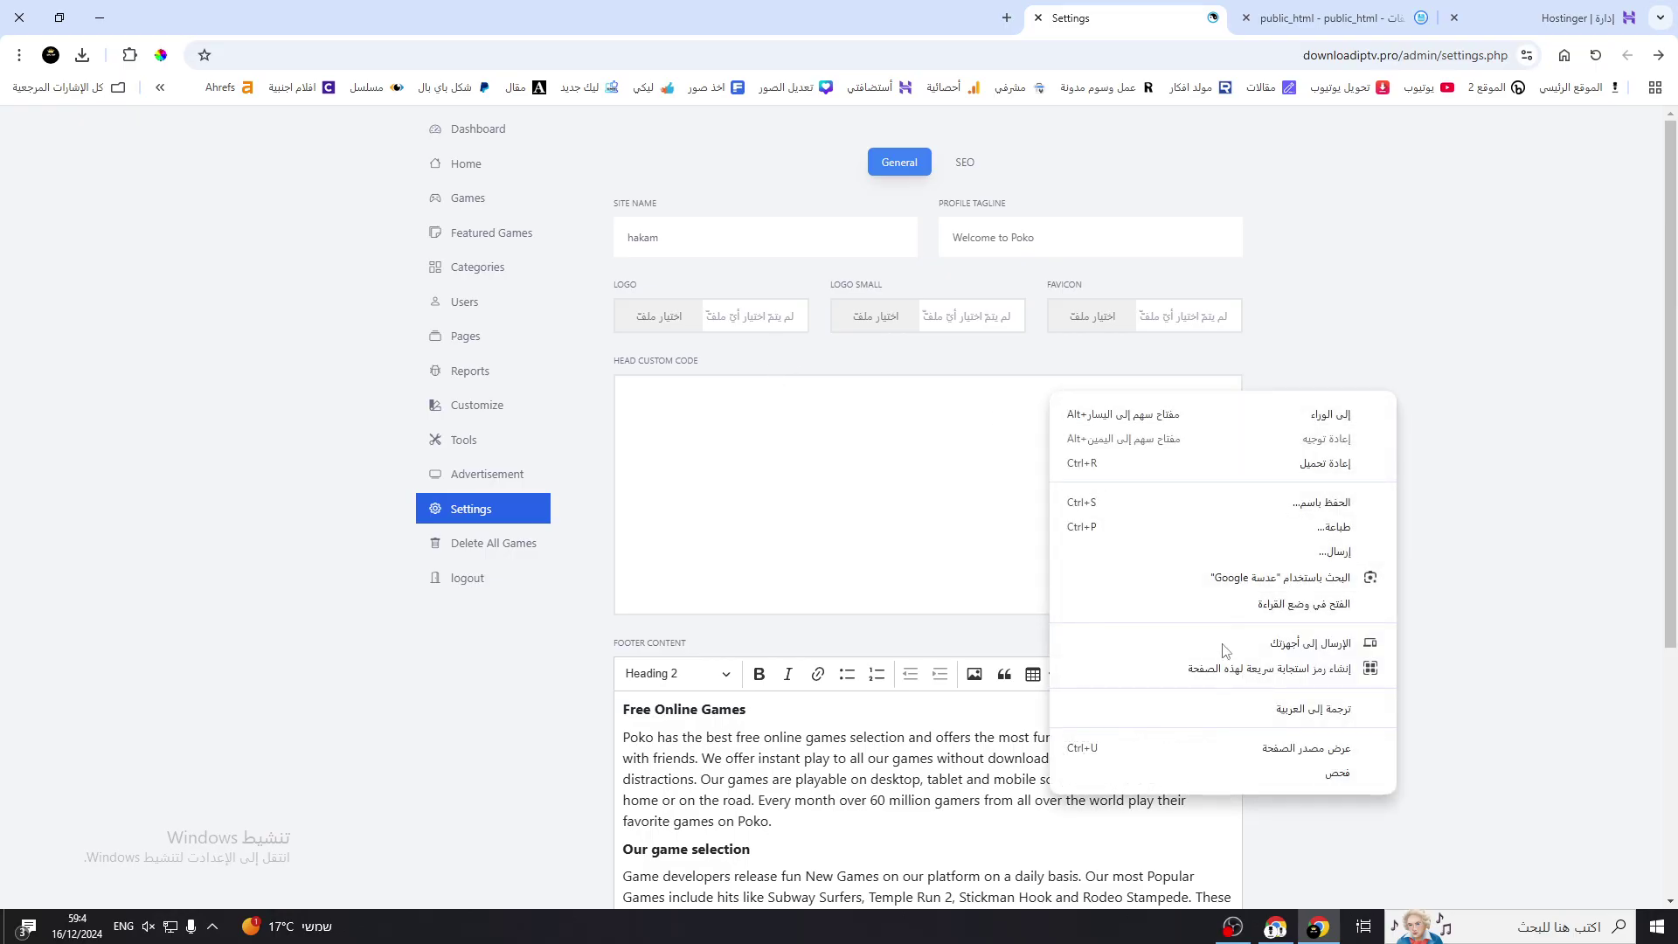
click(1268, 710)
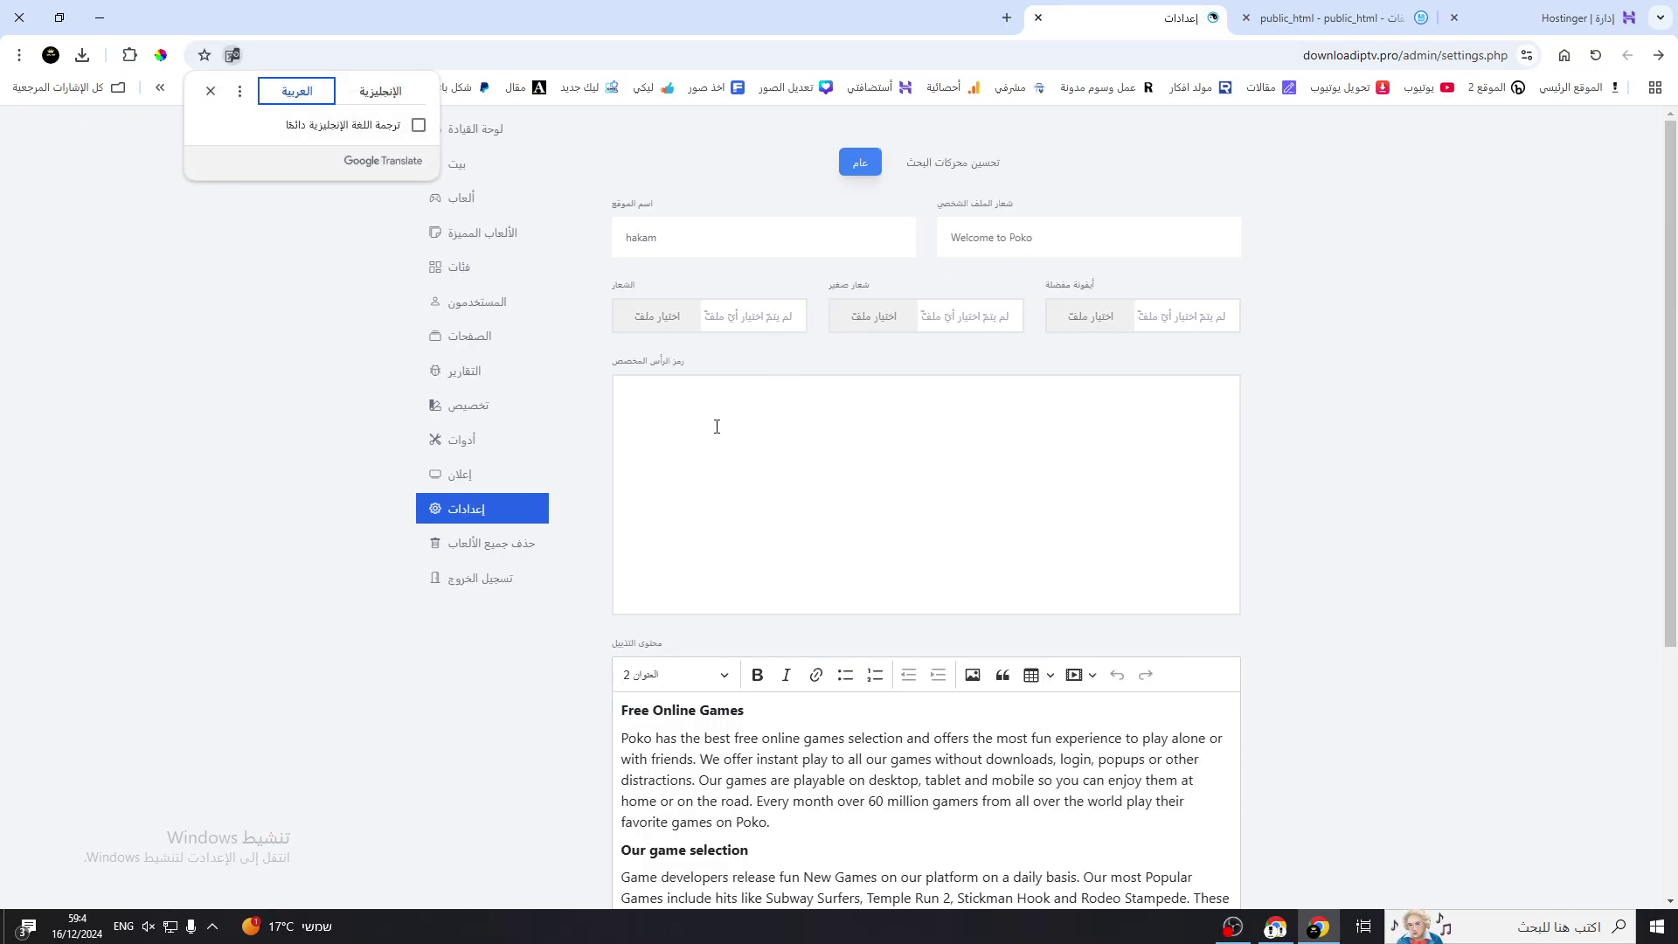
click(691, 417)
drag(710, 368, 612, 368)
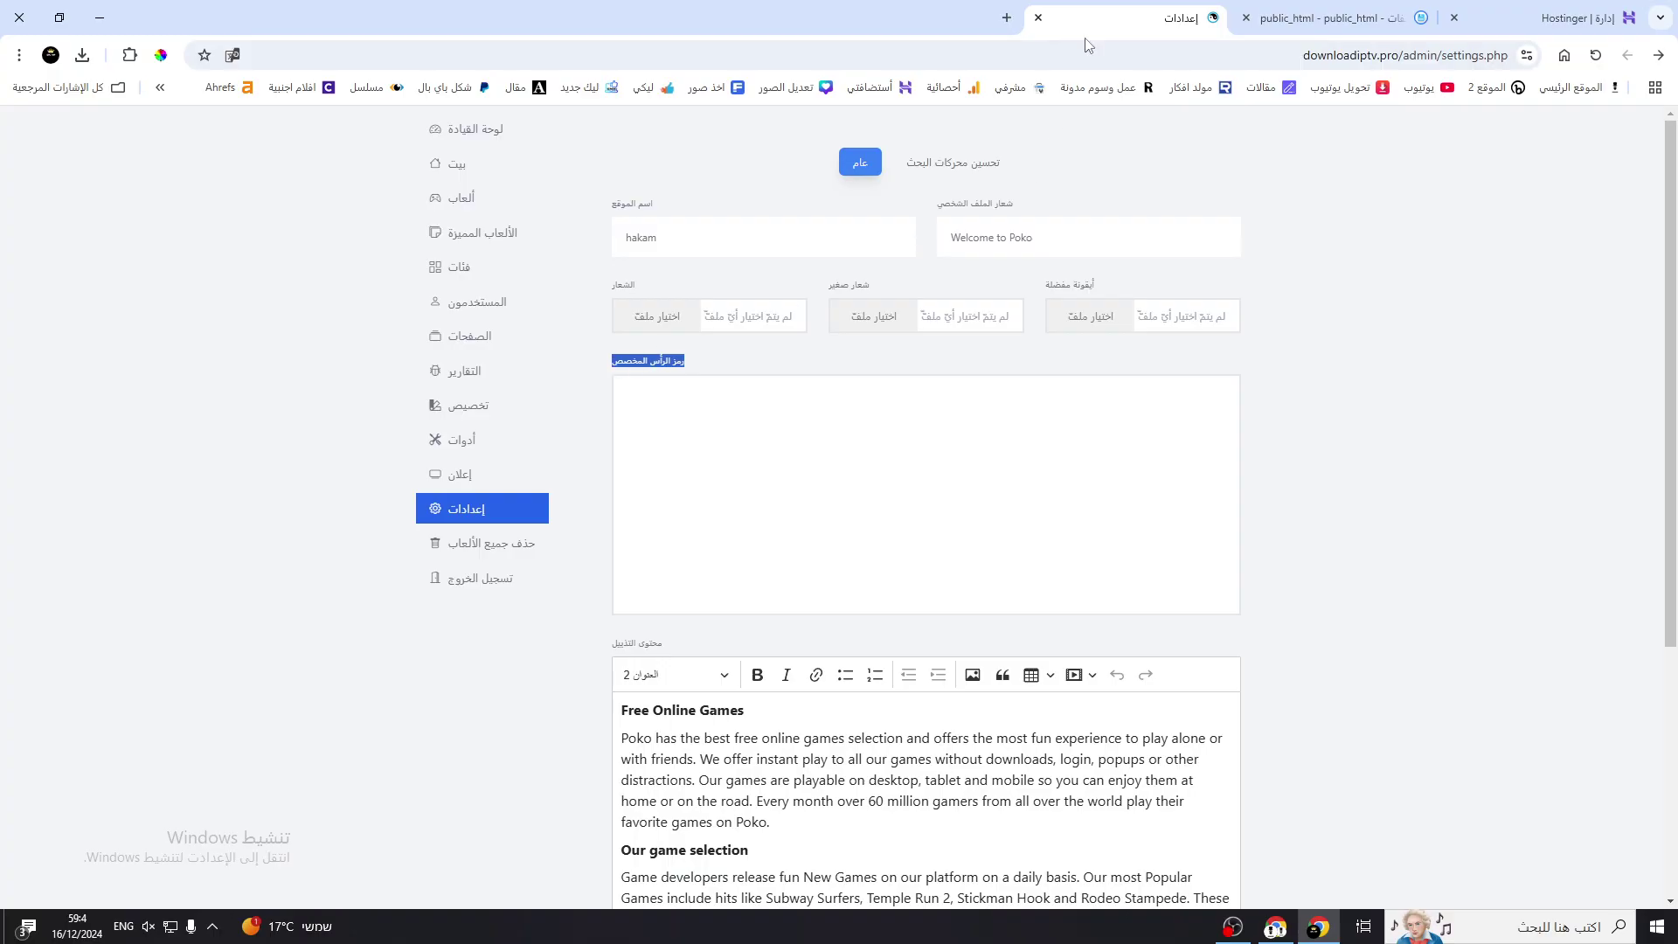
click(698, 412)
- Switch to the Chrome profile of the AdSense account and open the Sites list in Google AdSense
click(1277, 928)
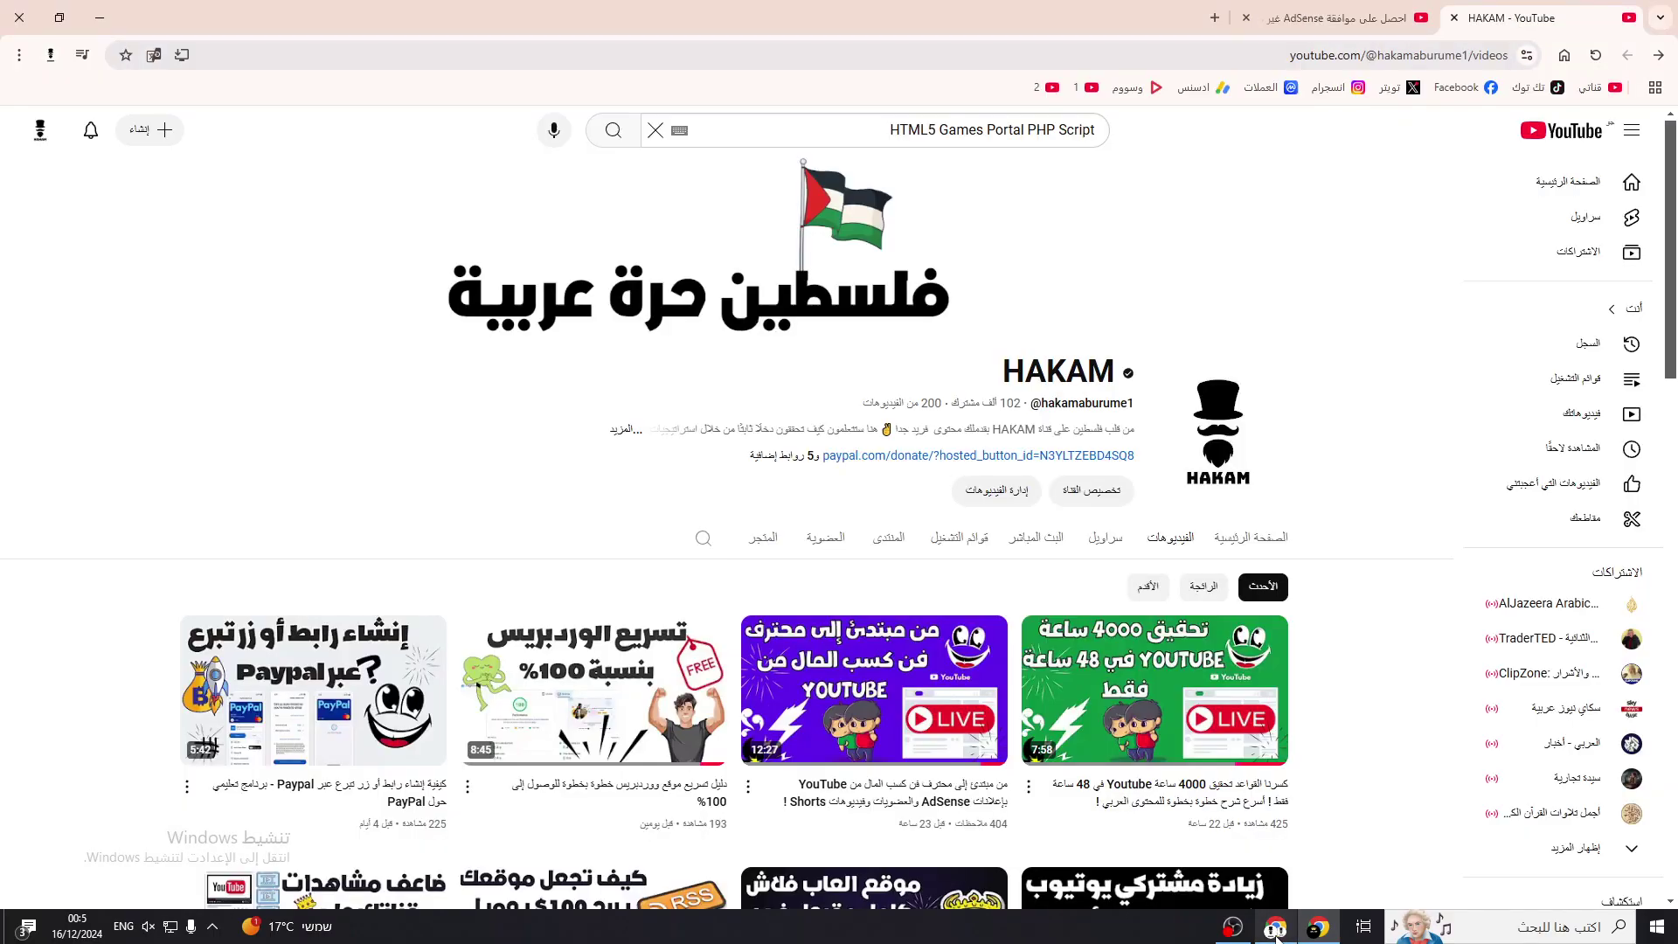
click(48, 55)
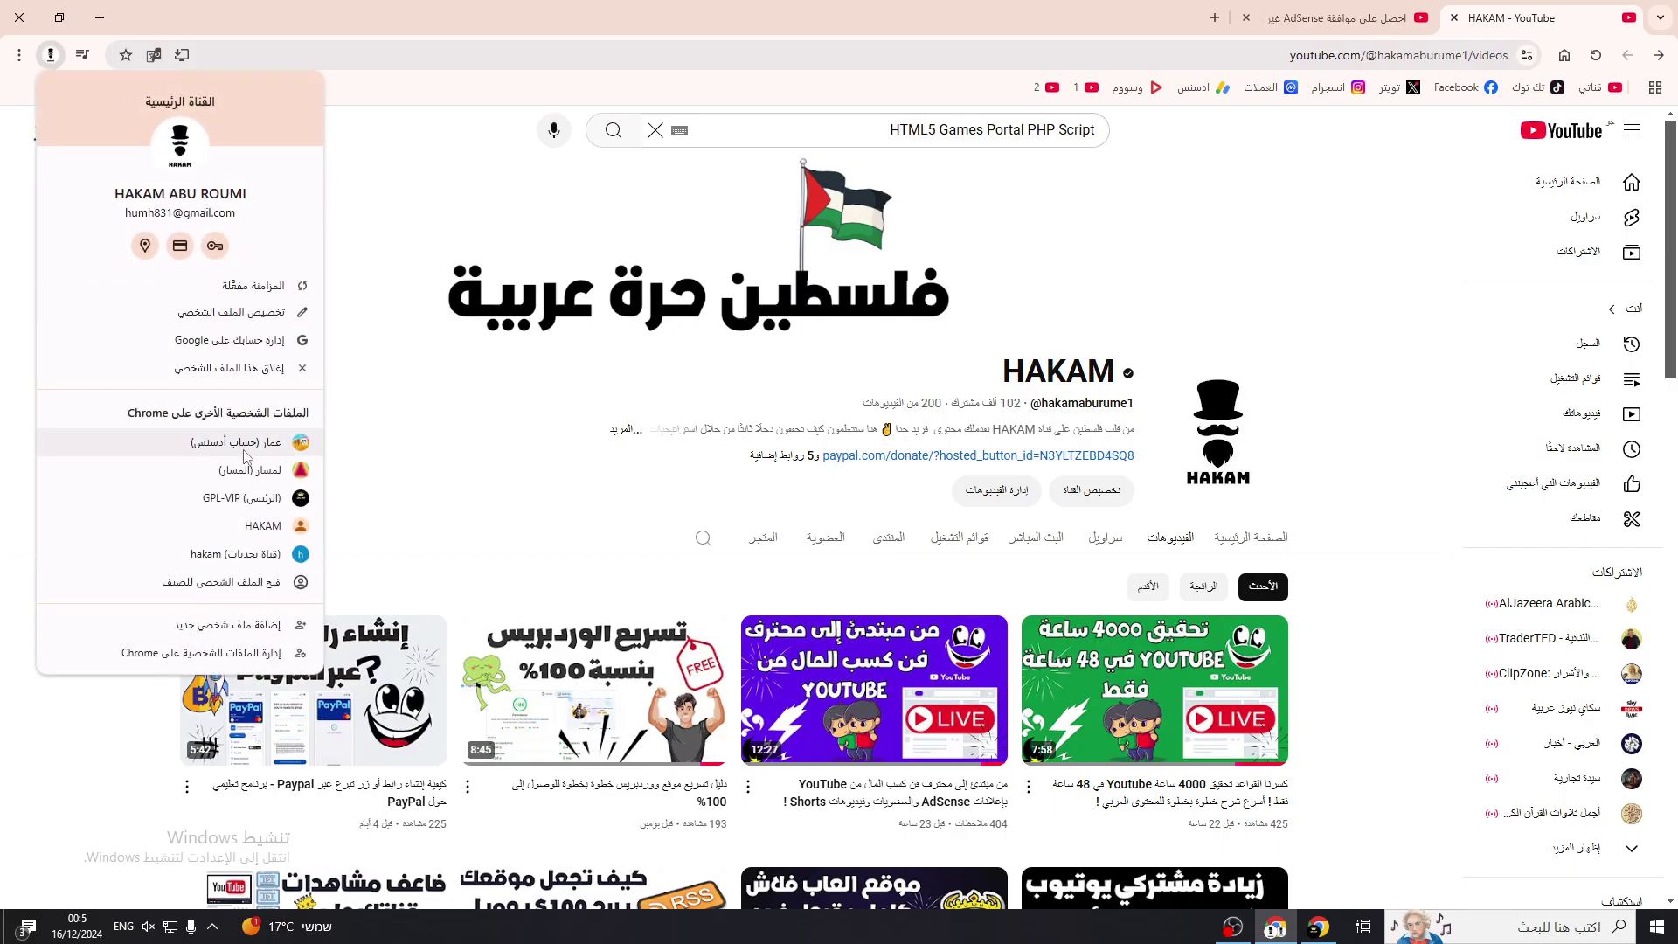
click(175, 447)
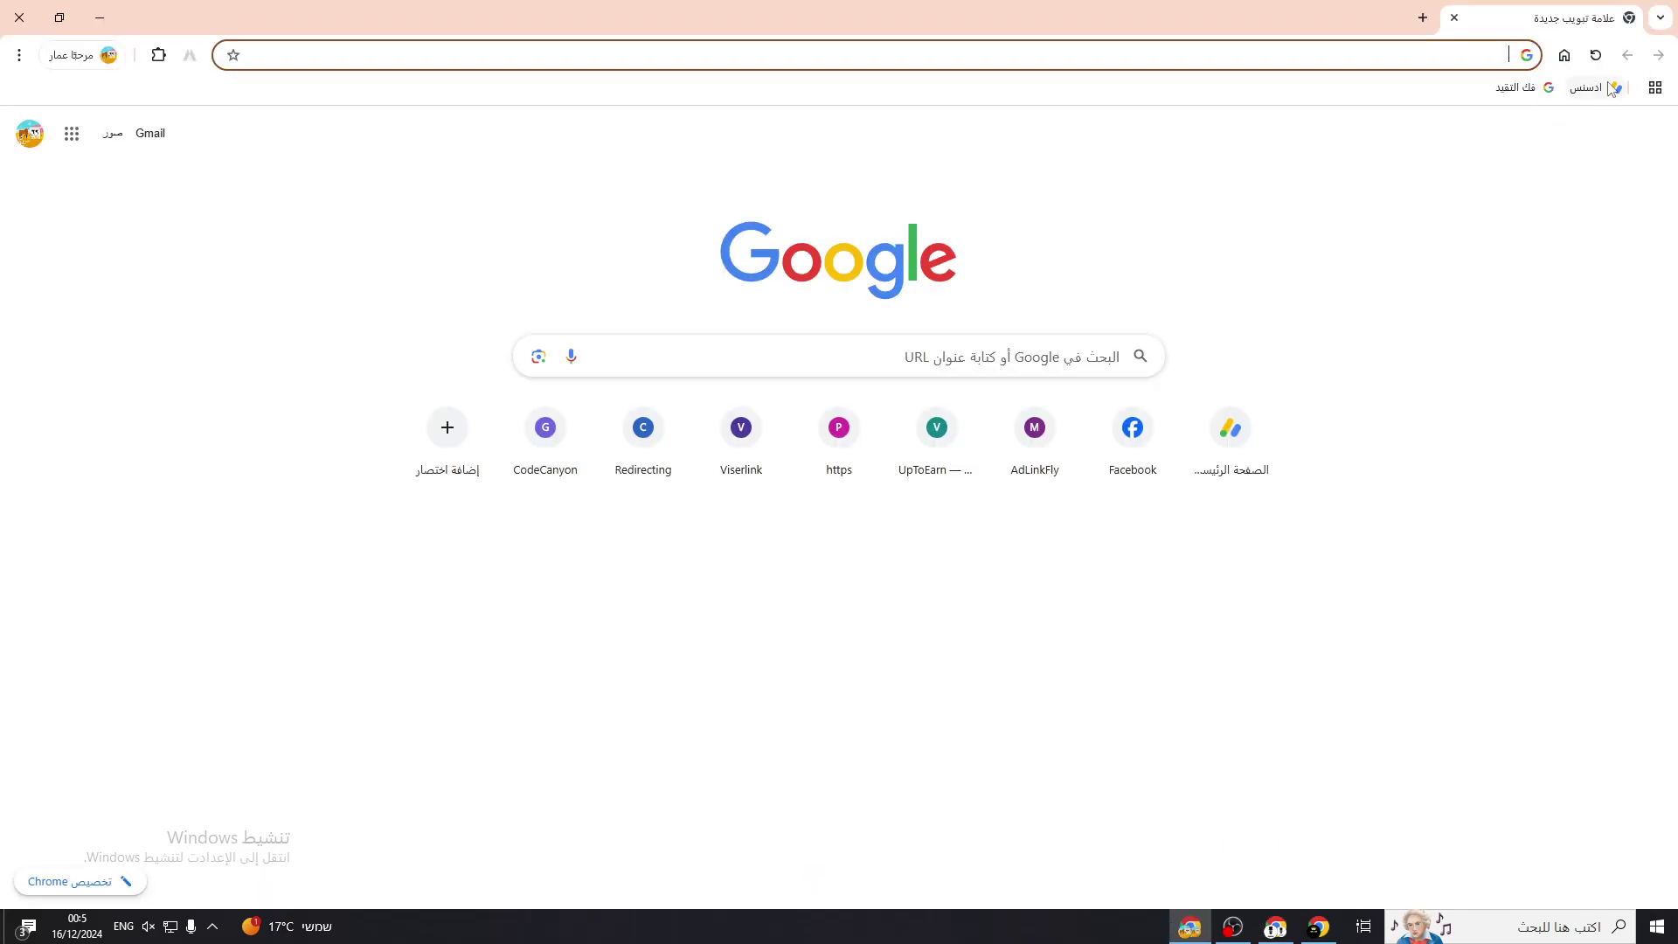
click(1612, 89)
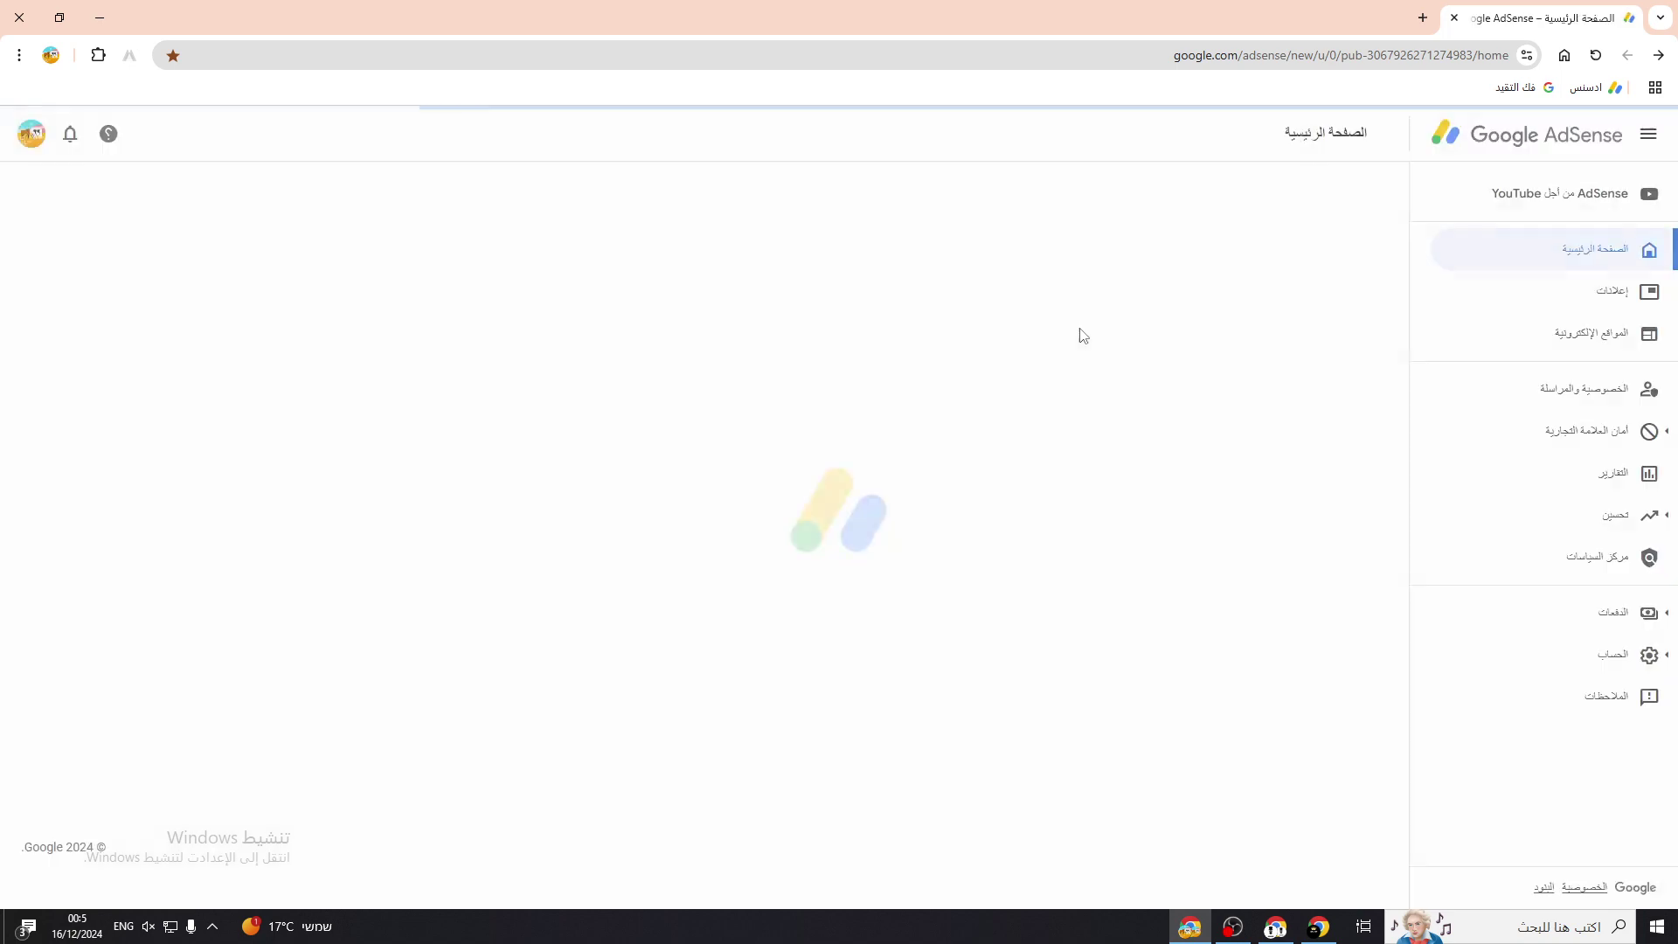
click(1573, 291)
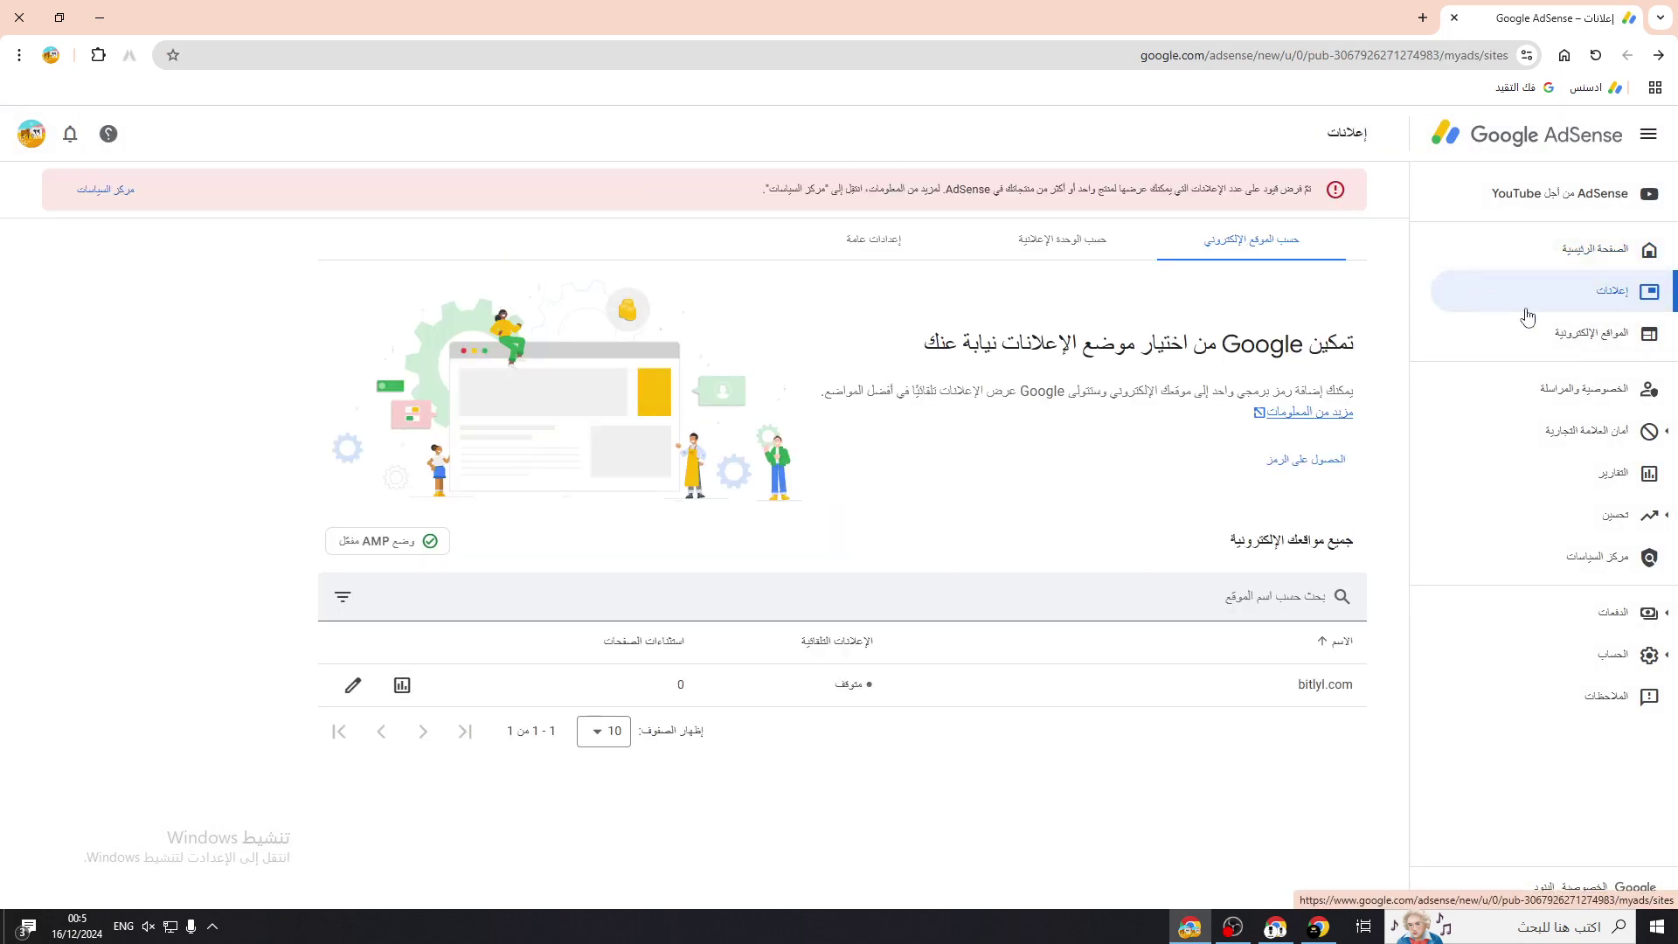
click(1546, 342)
click(1318, 927)
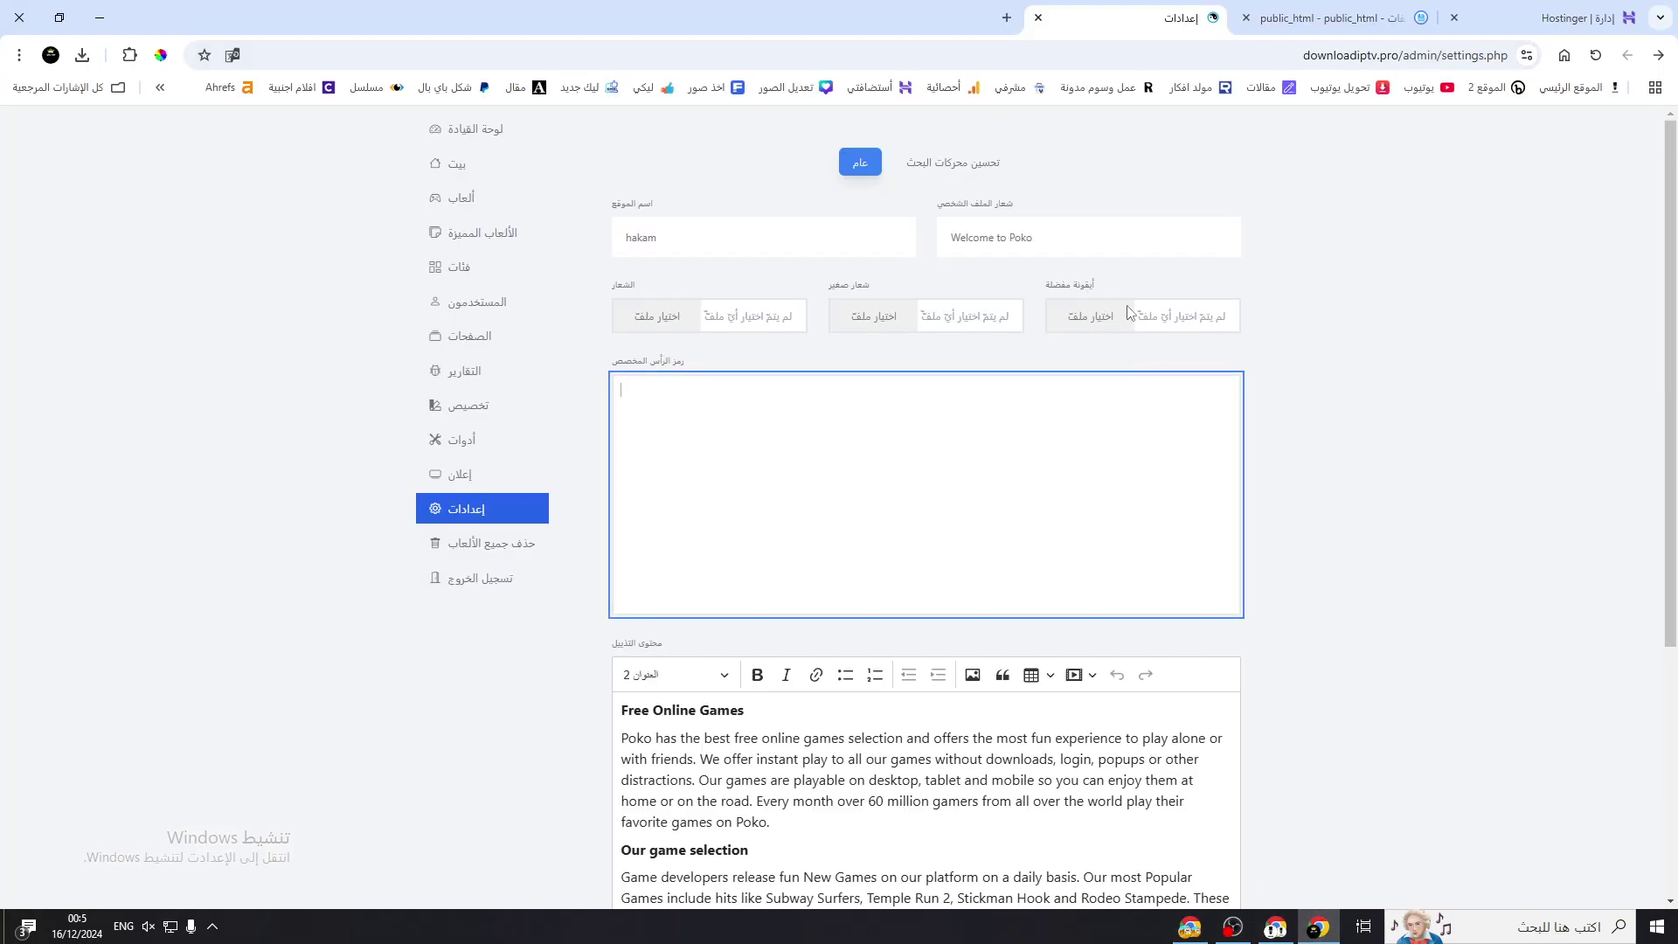
click(1399, 54)
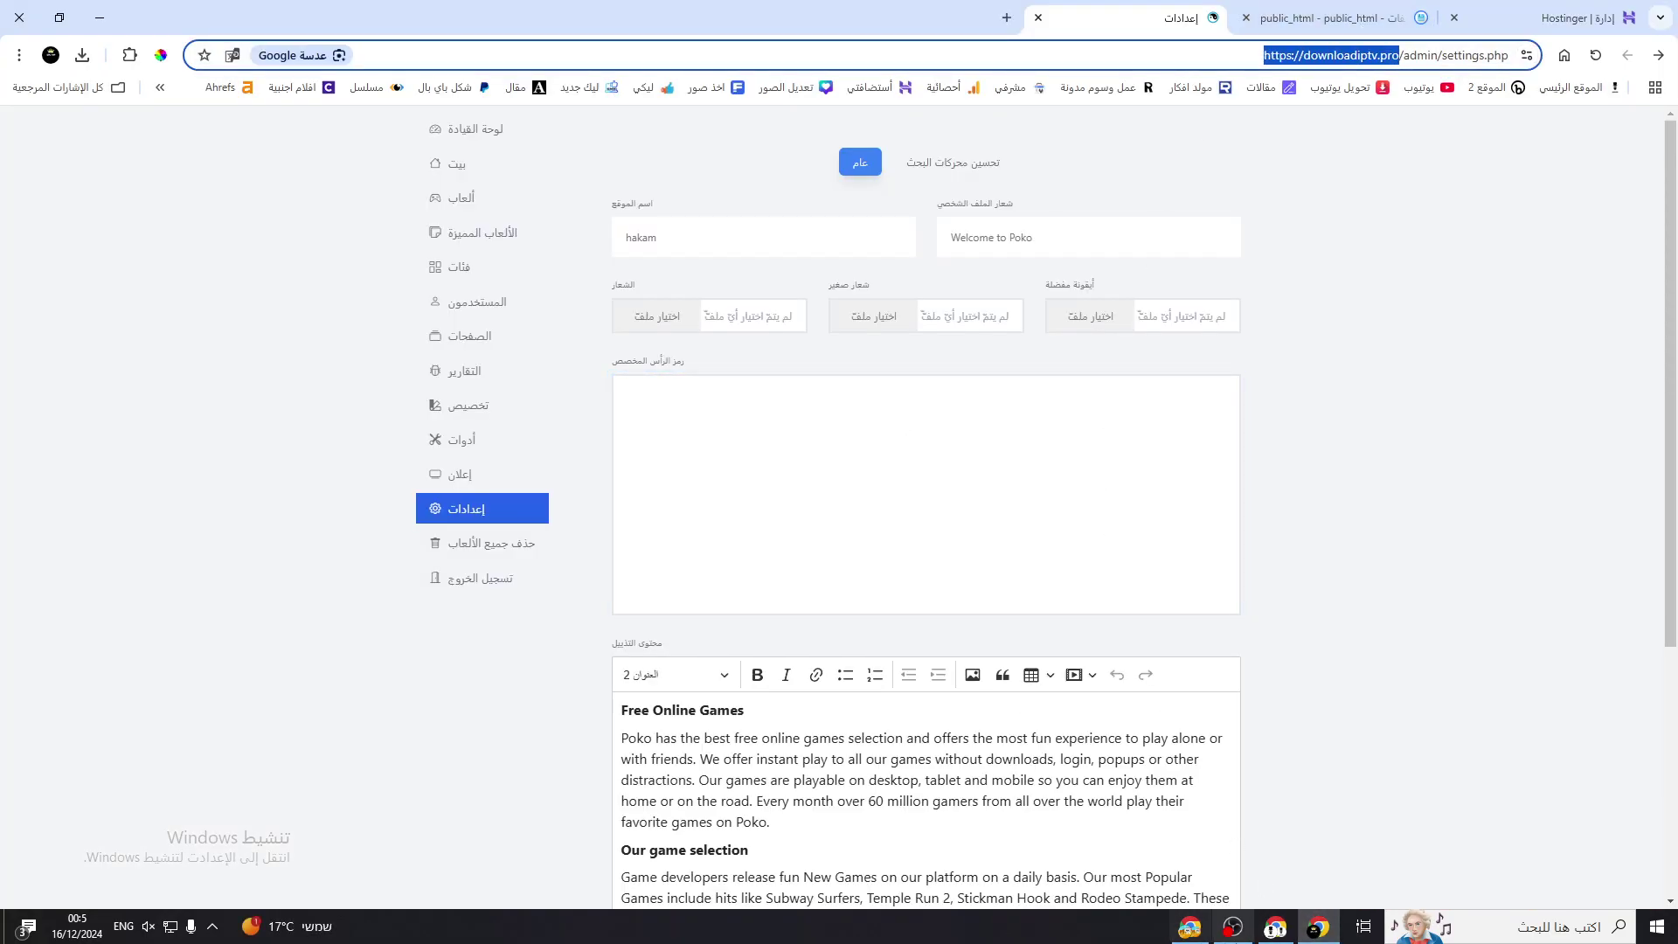
click(1277, 928)
click(1190, 929)
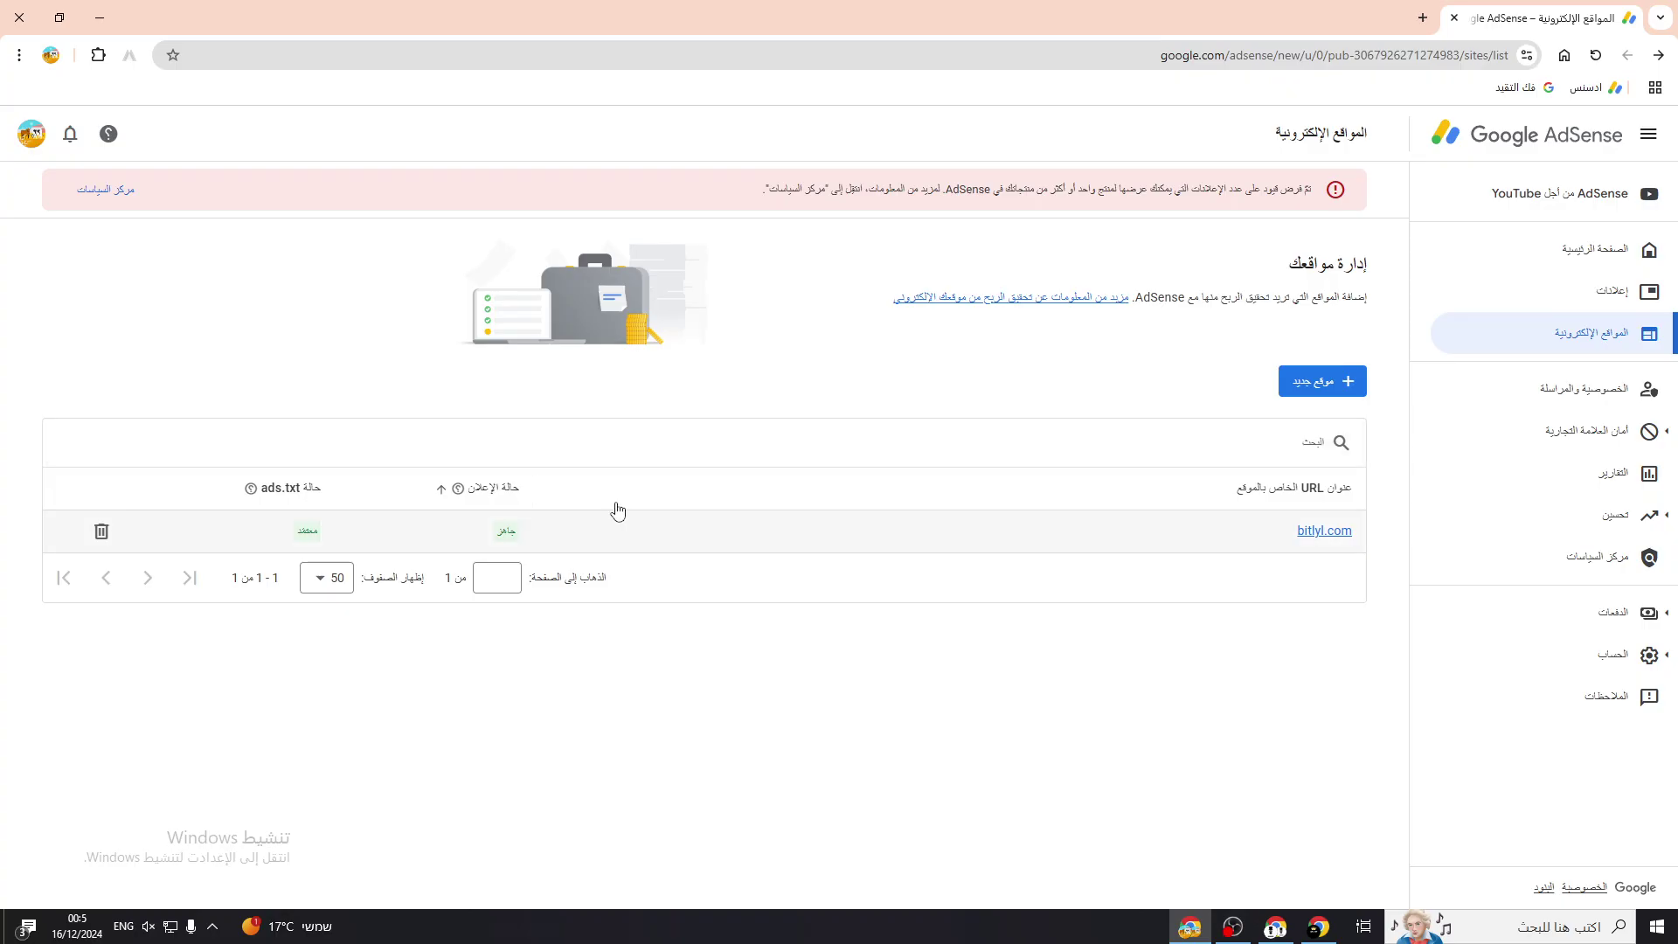
click(1362, 384)
click(743, 577)
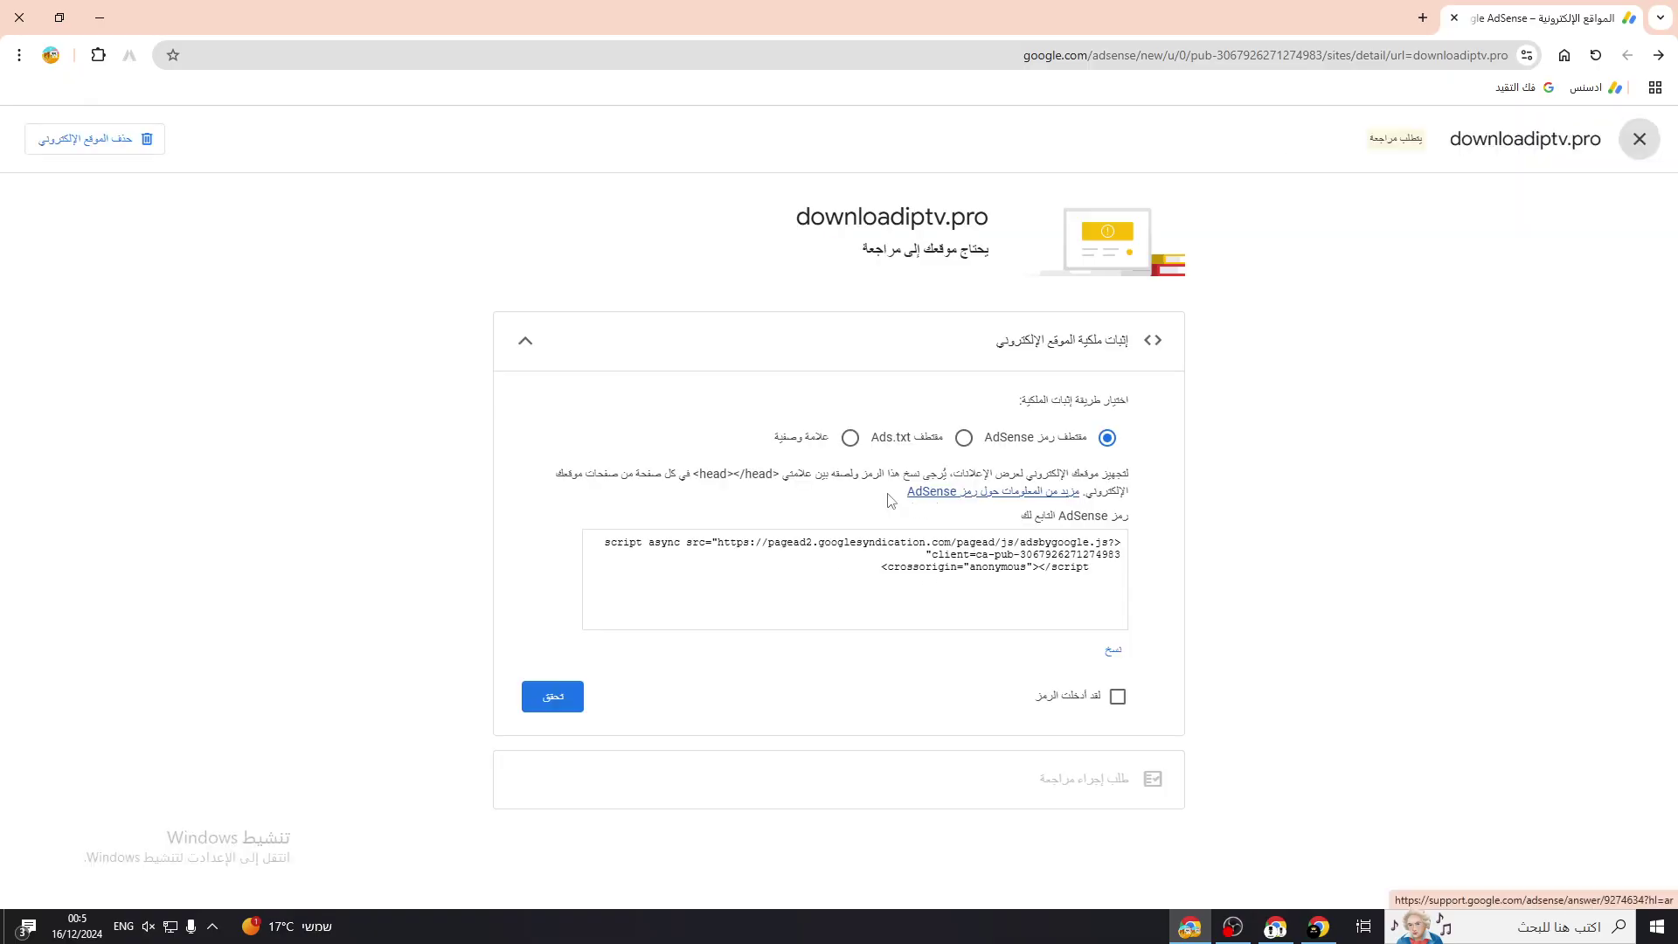
- Copy the AdSense code snippet for downloadiptv.pro and mark the code as placed
drag(962, 582, 1083, 529)
key(ctrl+c)
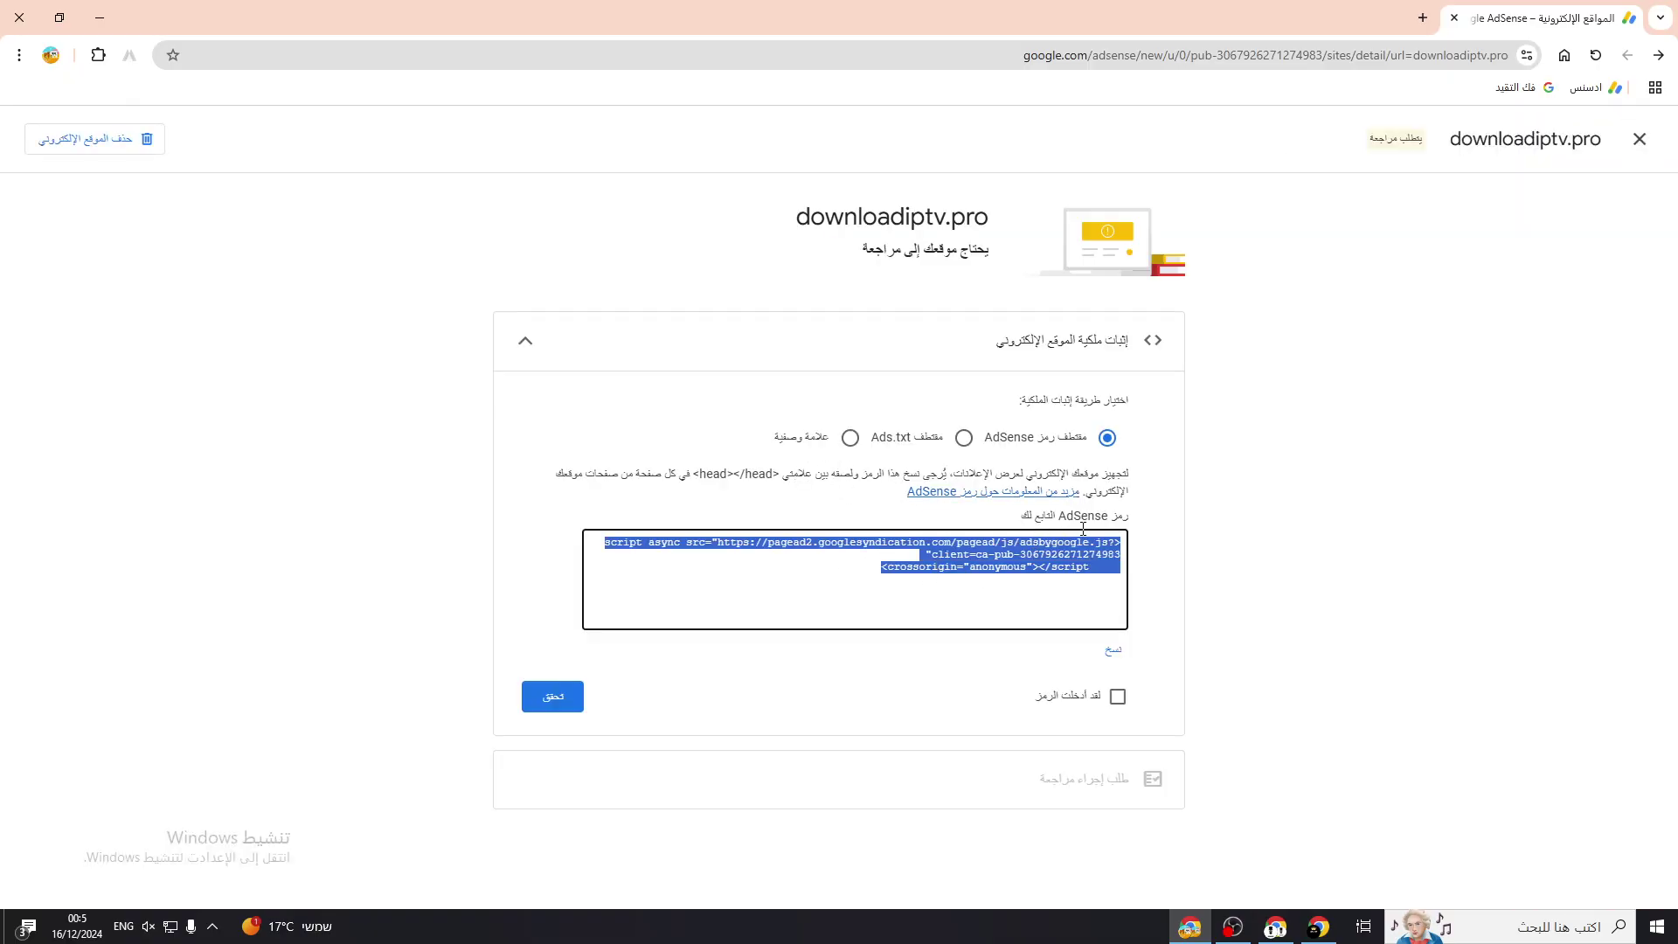
click(1075, 703)
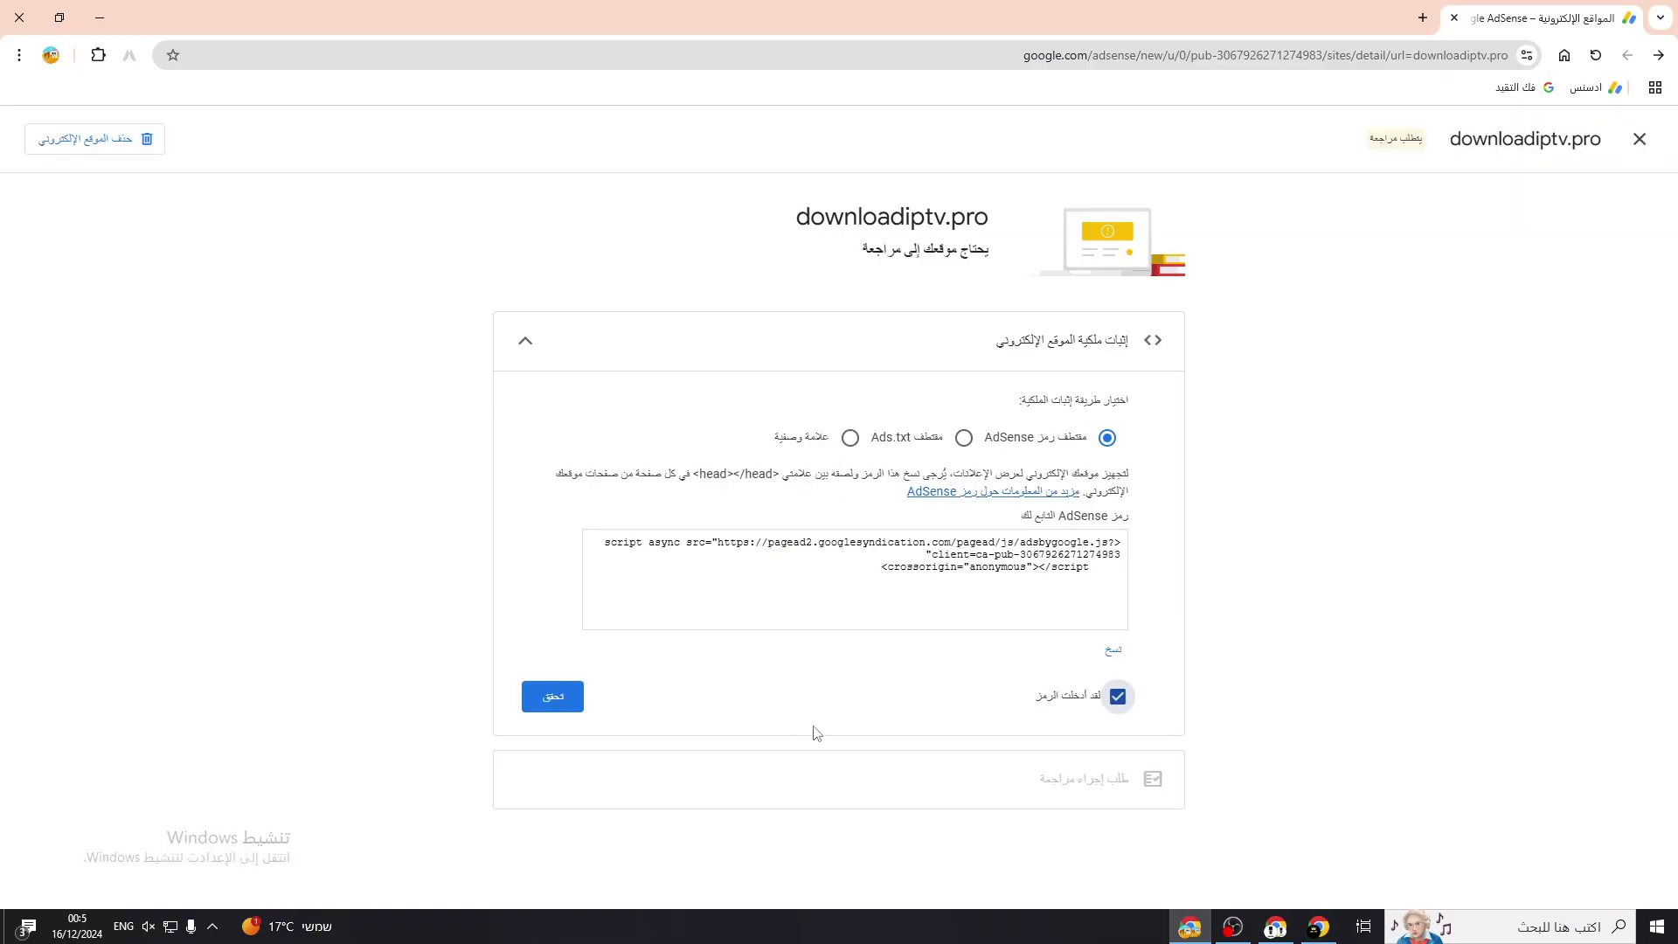
- Paste the AdSense snippet into the head custom code of the portal settings and save the settings
click(1320, 927)
click(876, 506)
key(ctrl+v)
scroll(561, 702, down, 5)
click(644, 872)
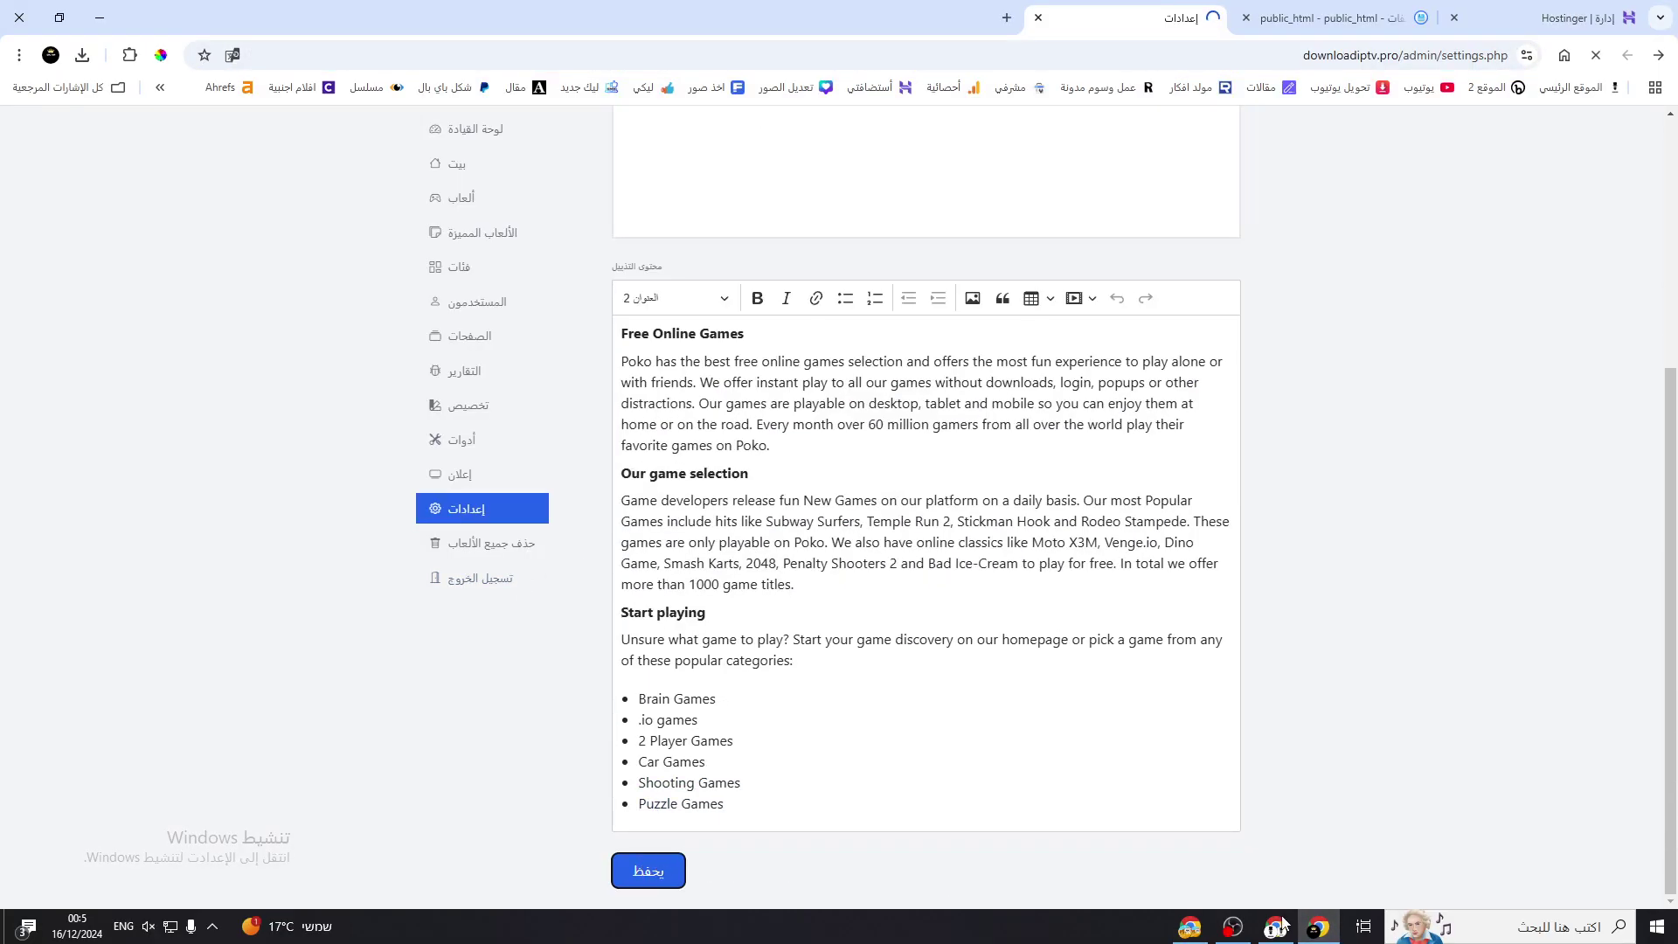
- Verify ownership of downloadiptv.pro in AdSense, request its review and return to the sites list
mouse_move(1277, 924)
click(1213, 844)
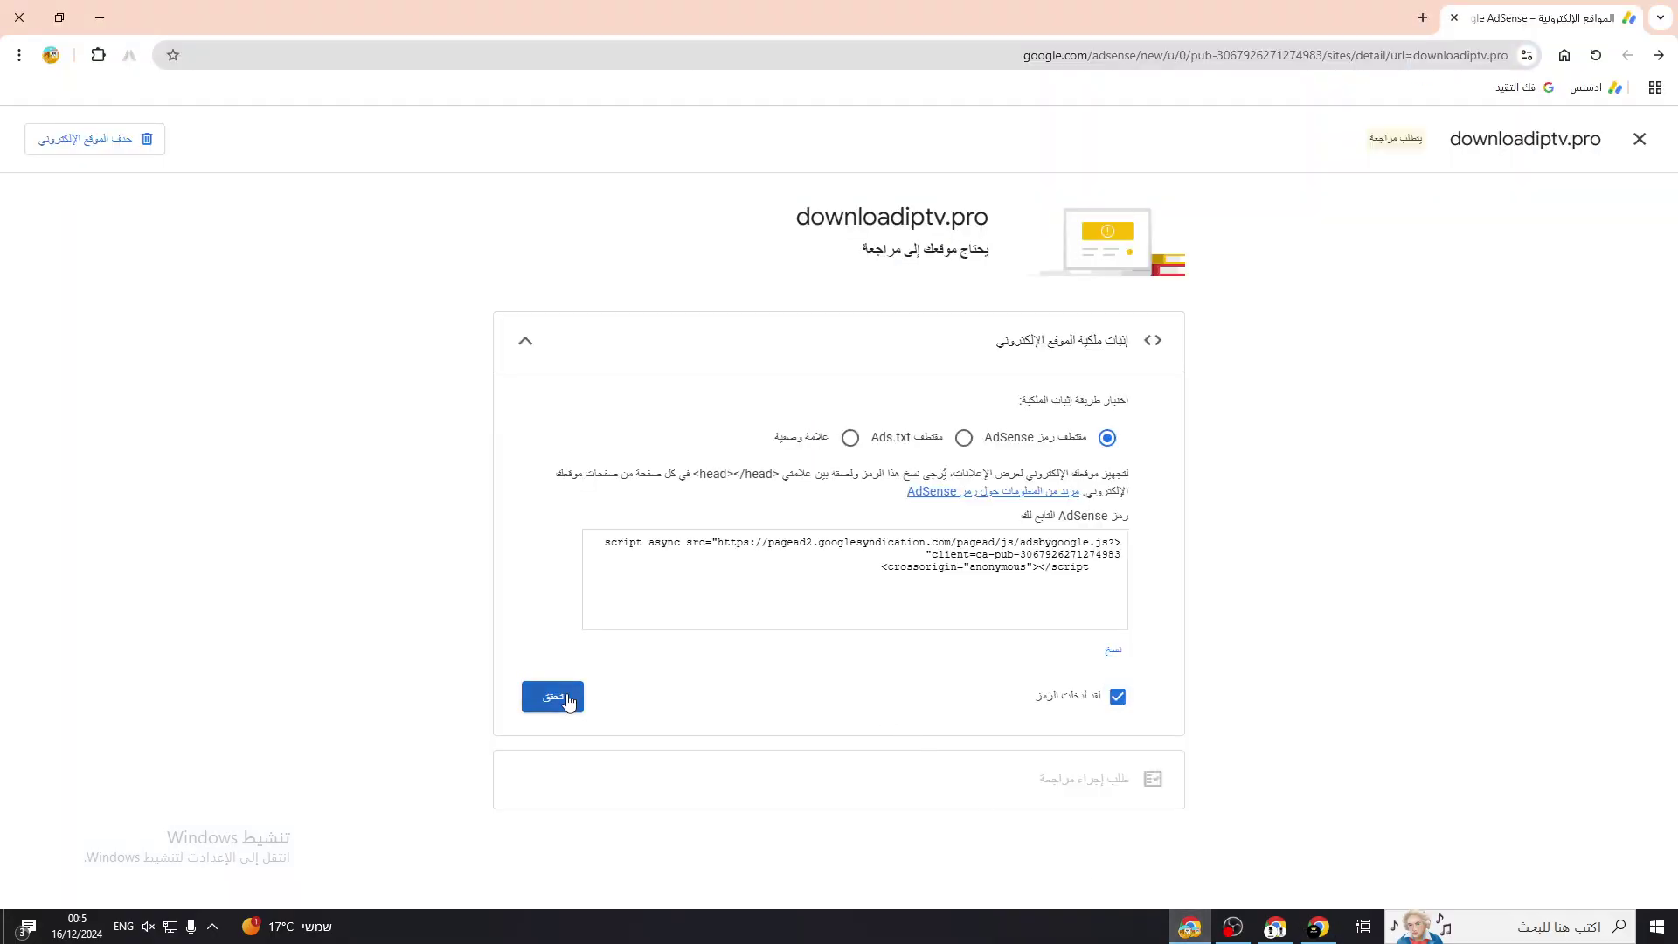
click(567, 700)
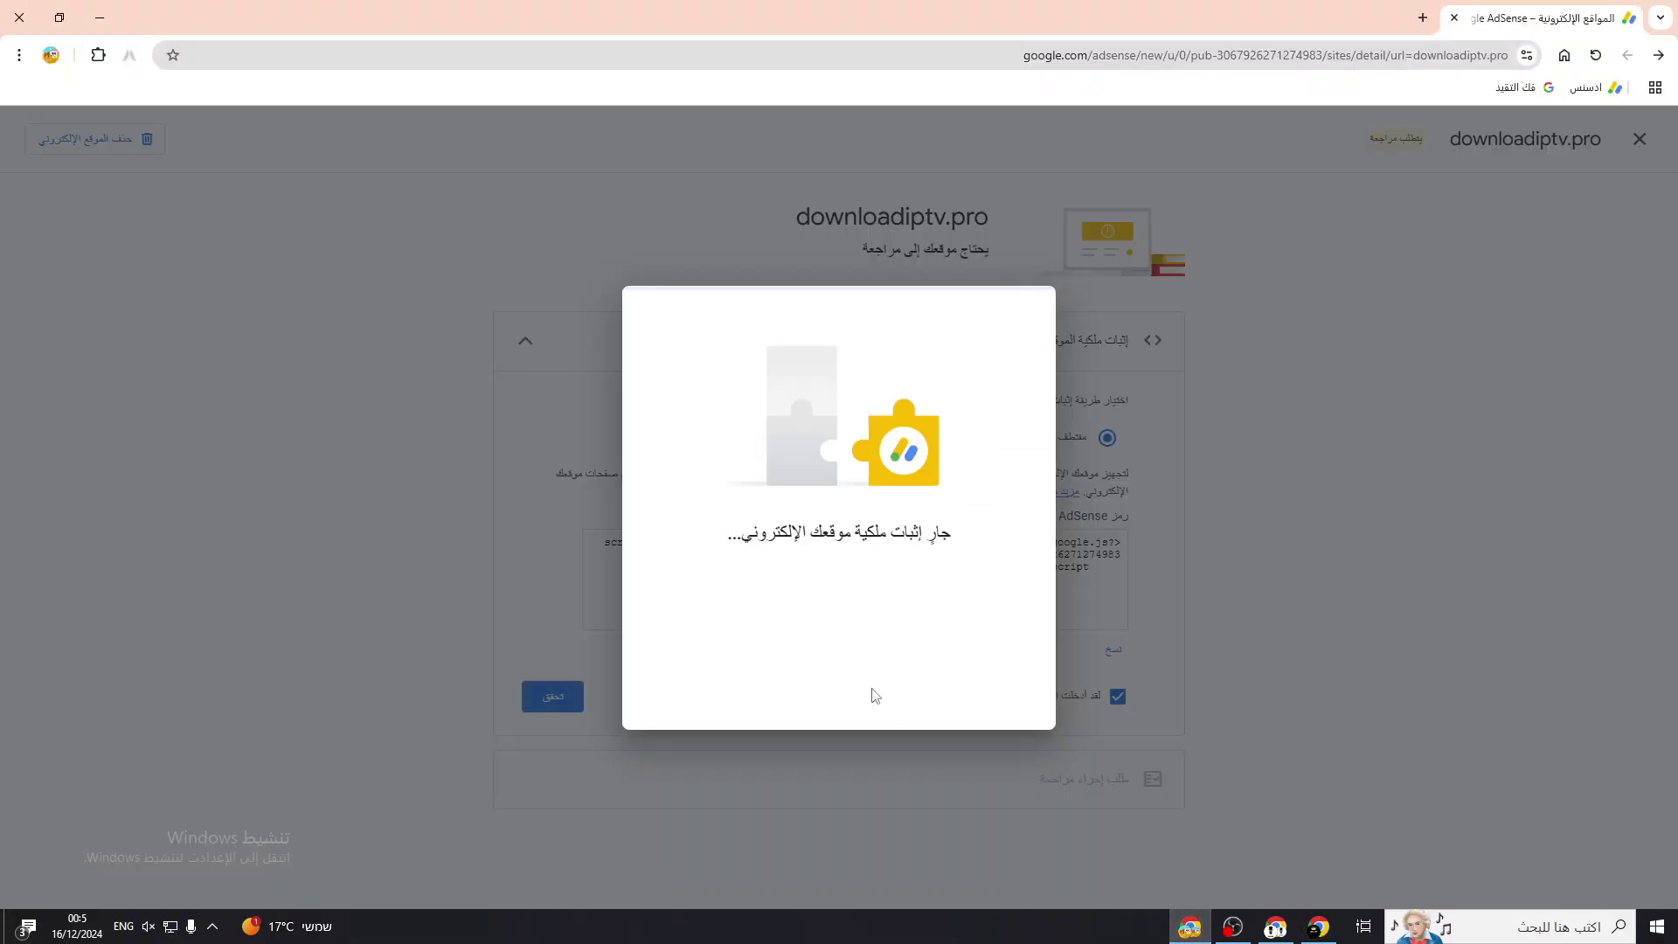
drag(955, 560, 651, 557)
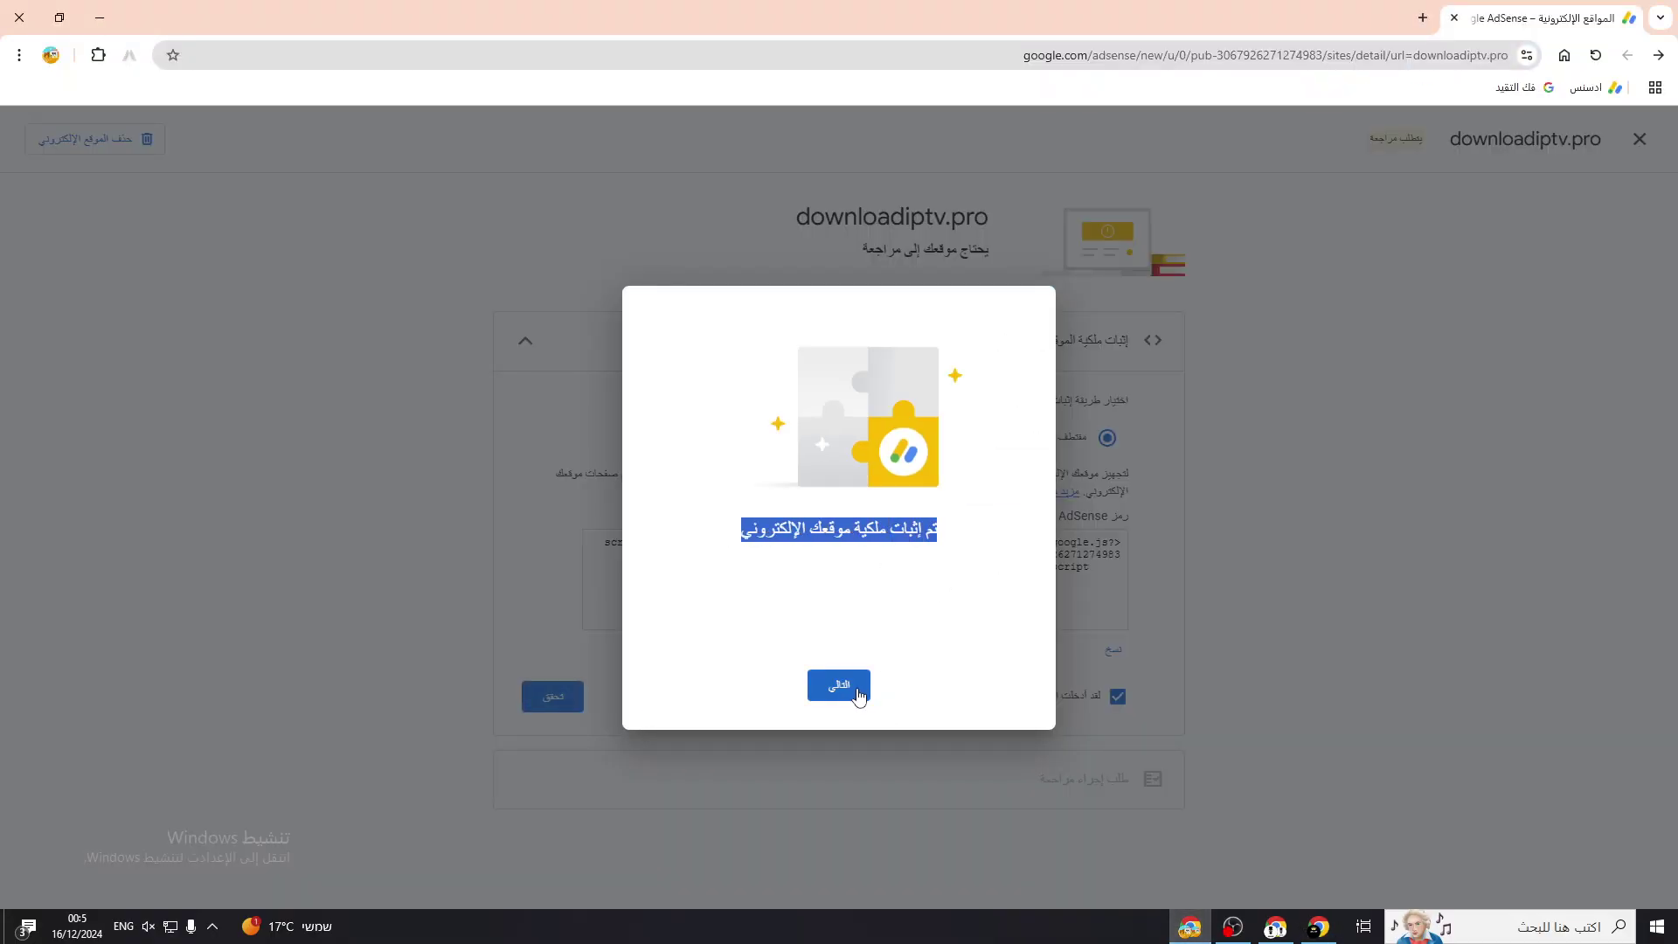
click(844, 691)
click(631, 531)
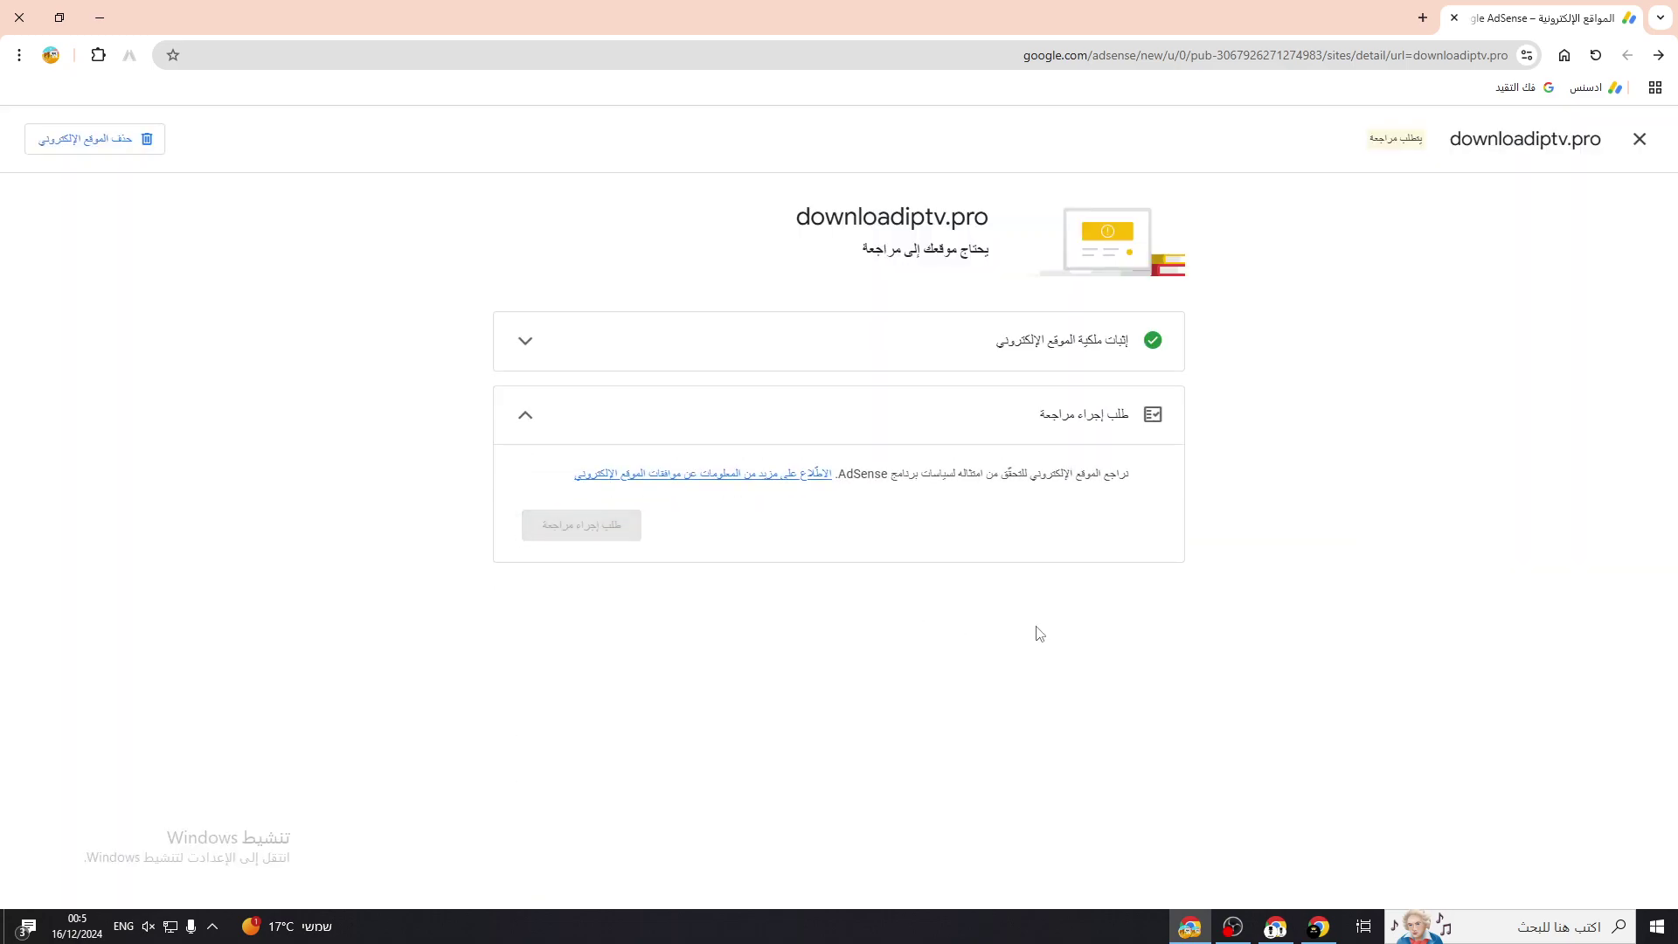
click(1631, 150)
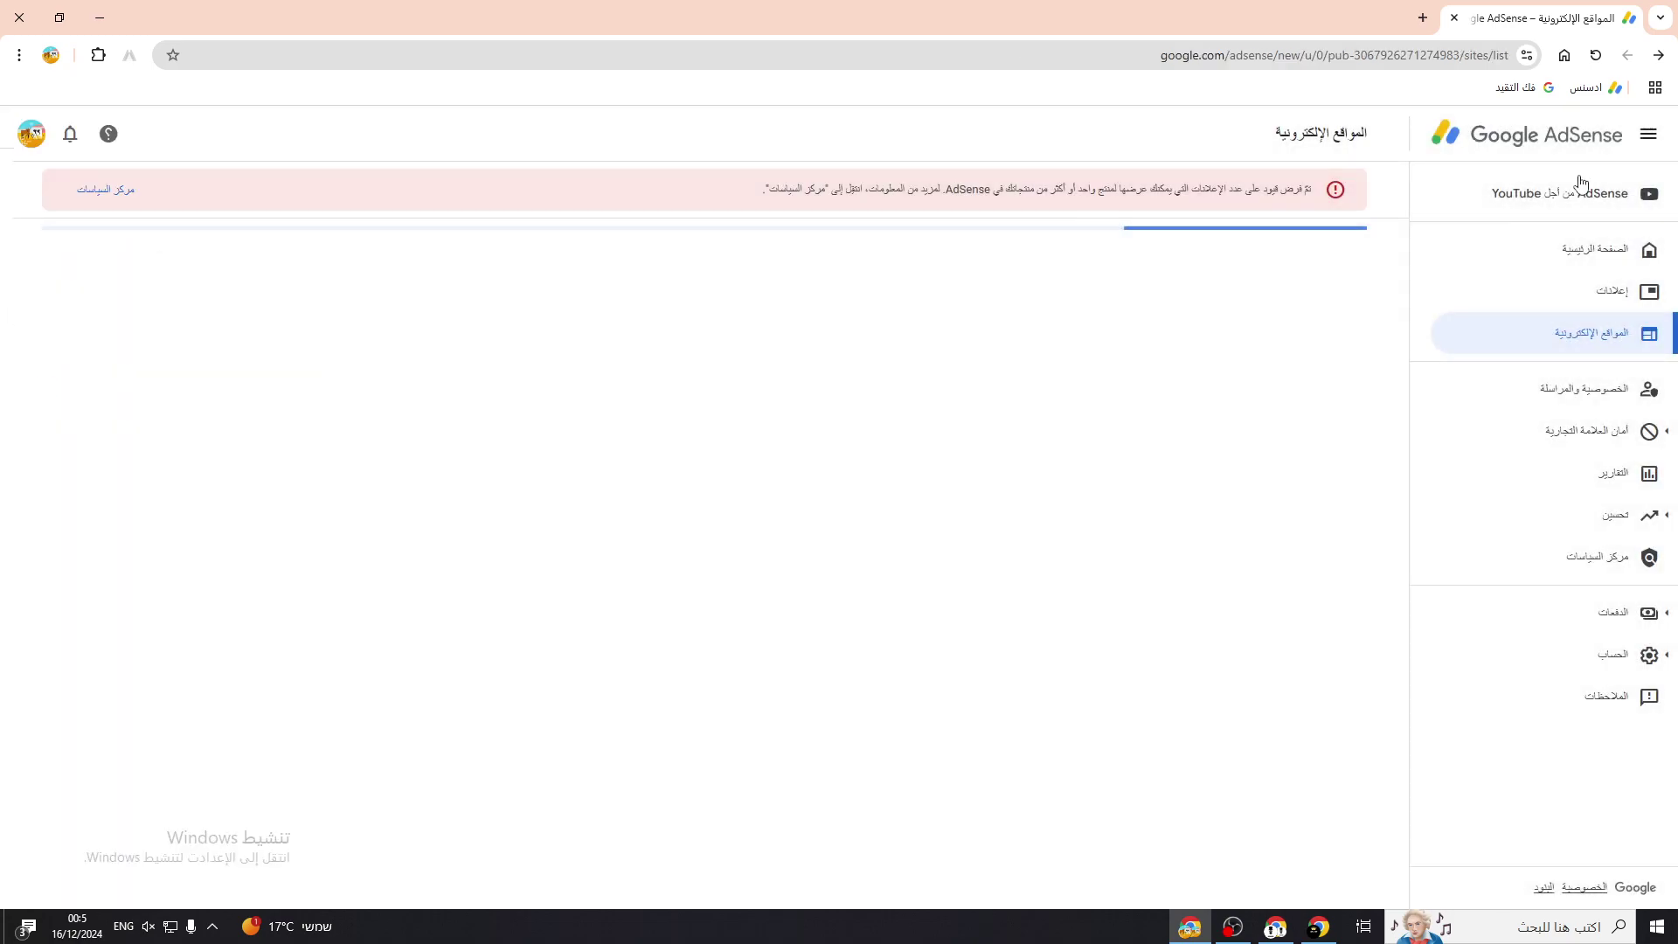
- Create a responsive display ad unit named 12121 in AdSense with the horizontal preview and copy its HTML code
click(1558, 287)
click(1276, 411)
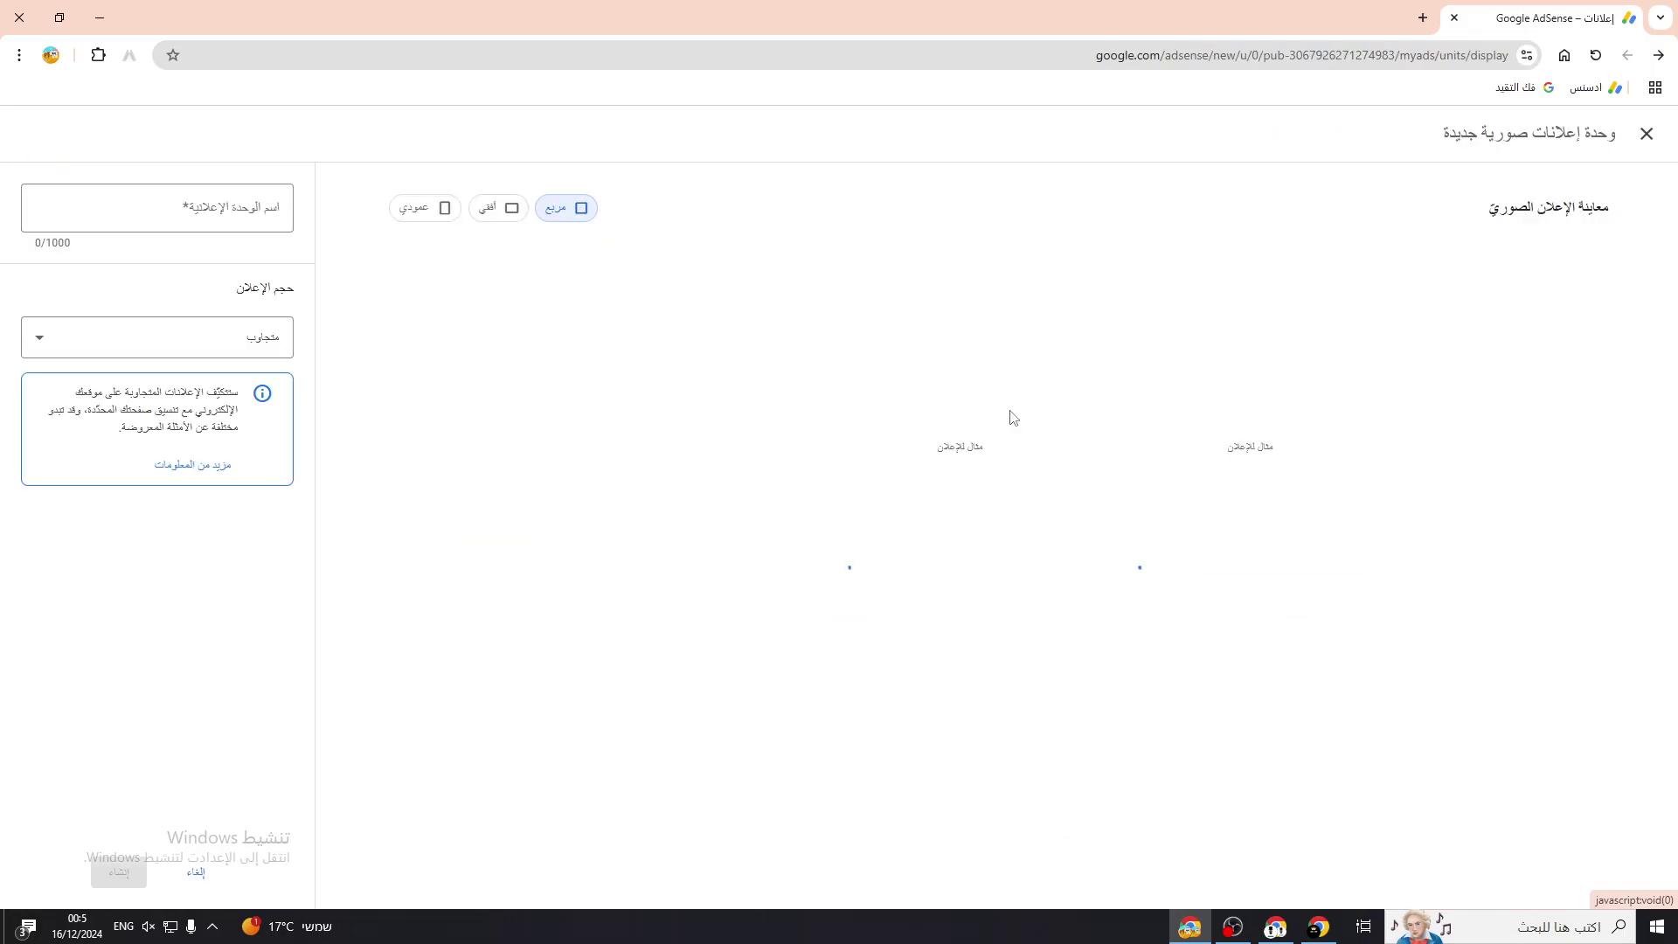
text(12121)
click(496, 210)
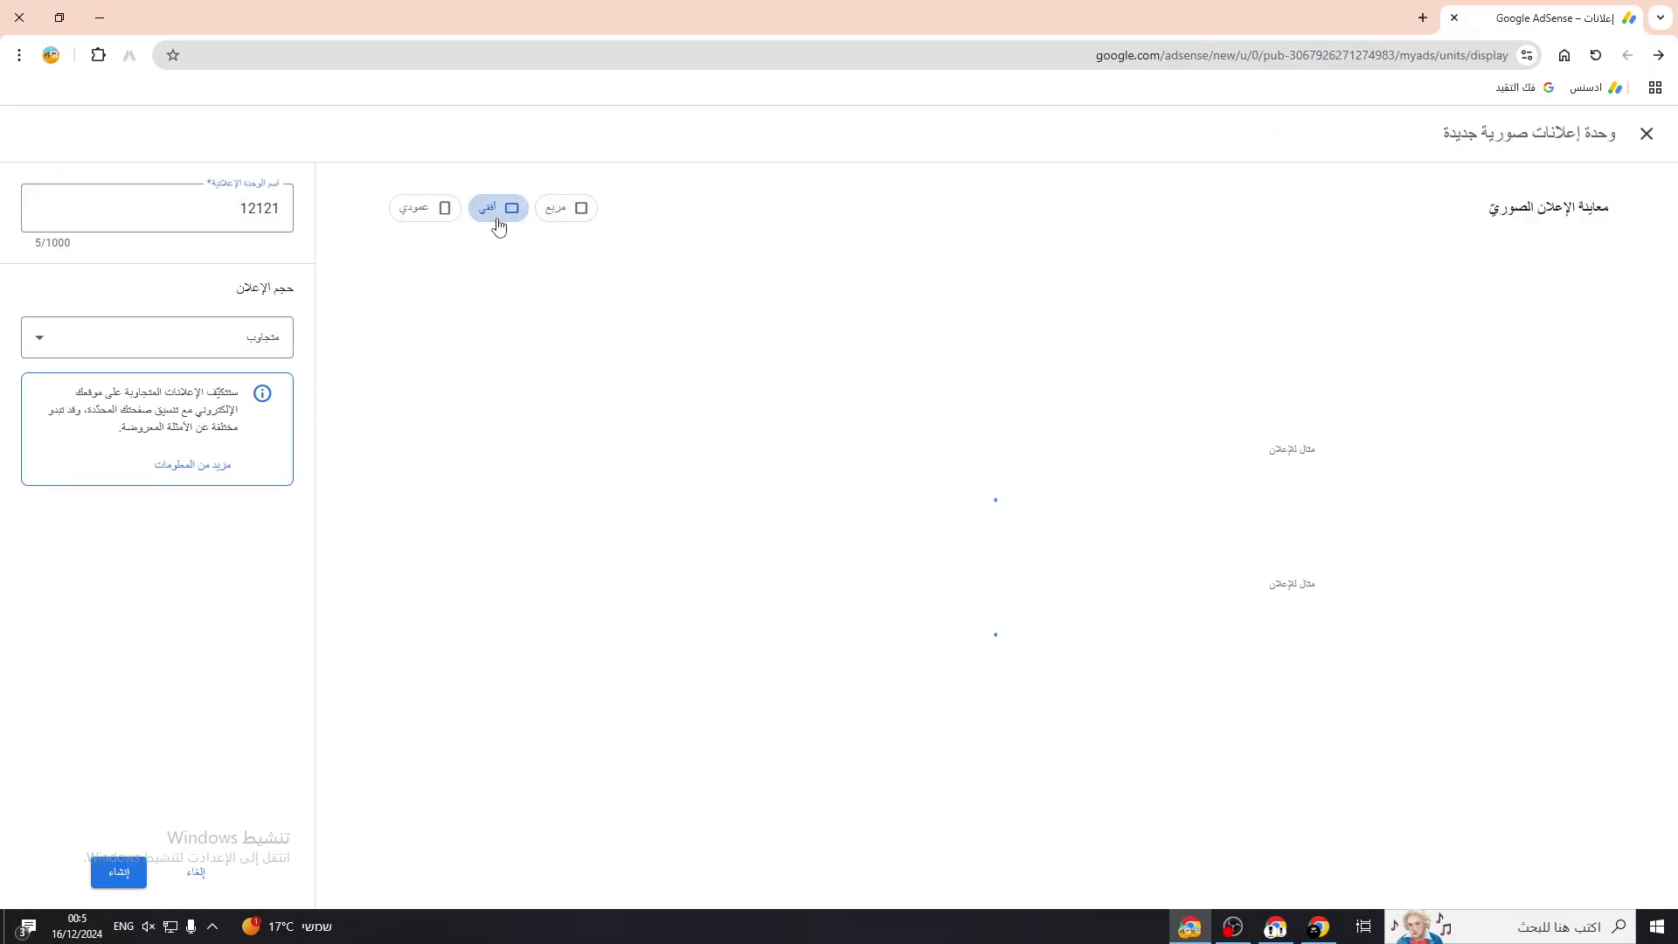
click(119, 872)
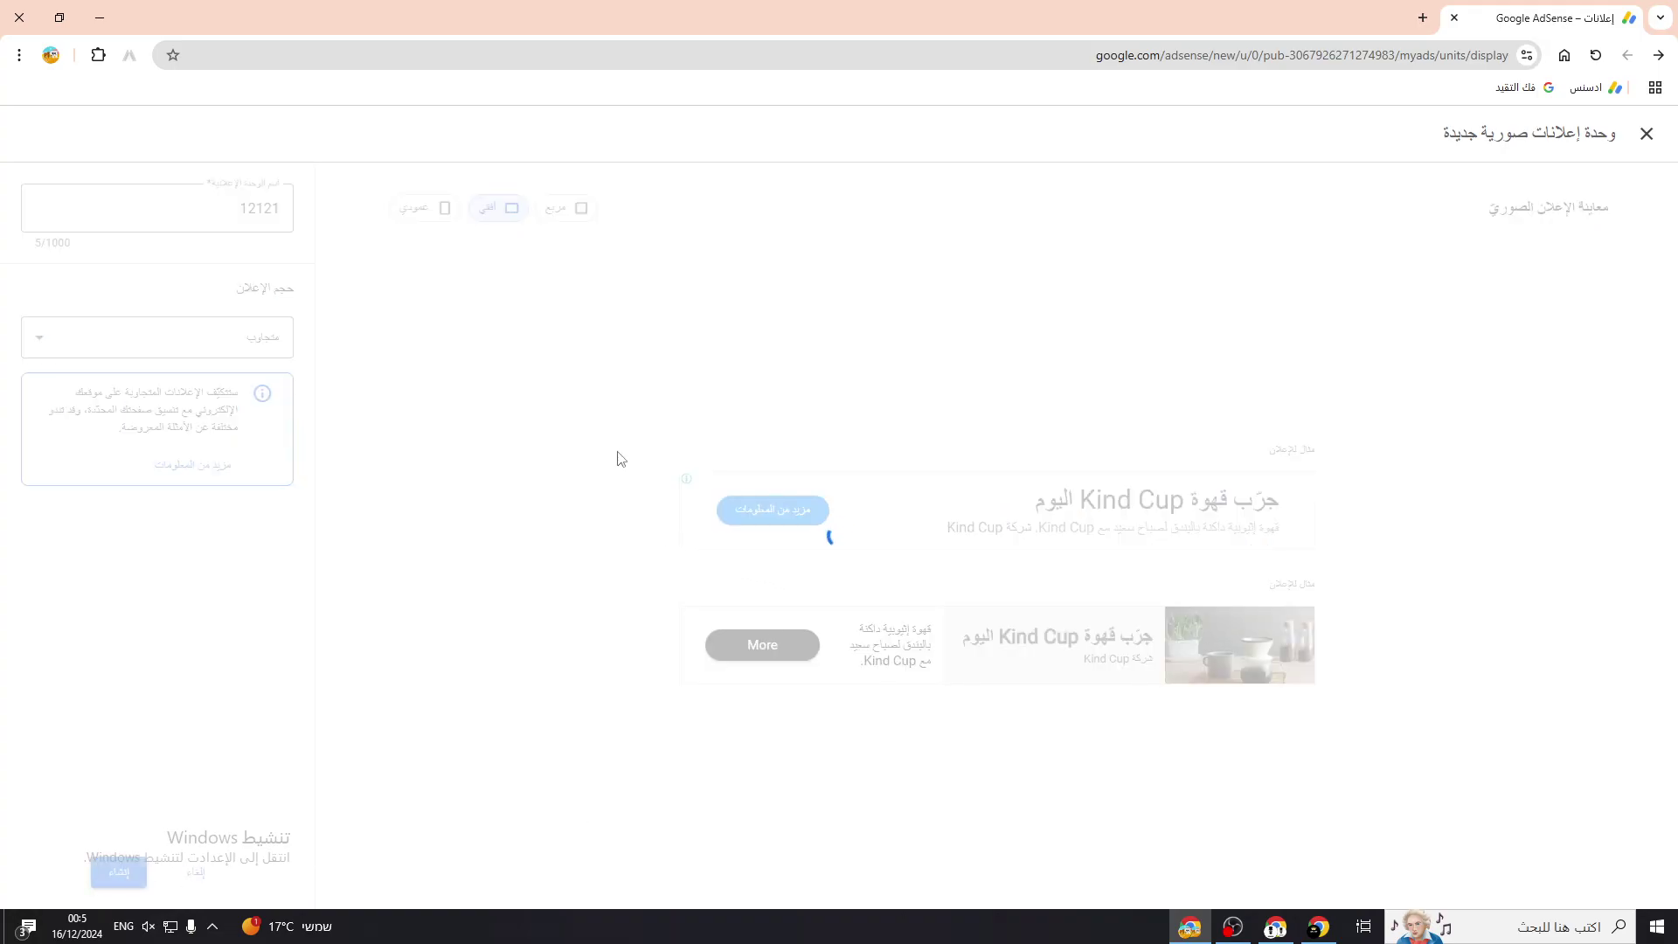
click(1609, 631)
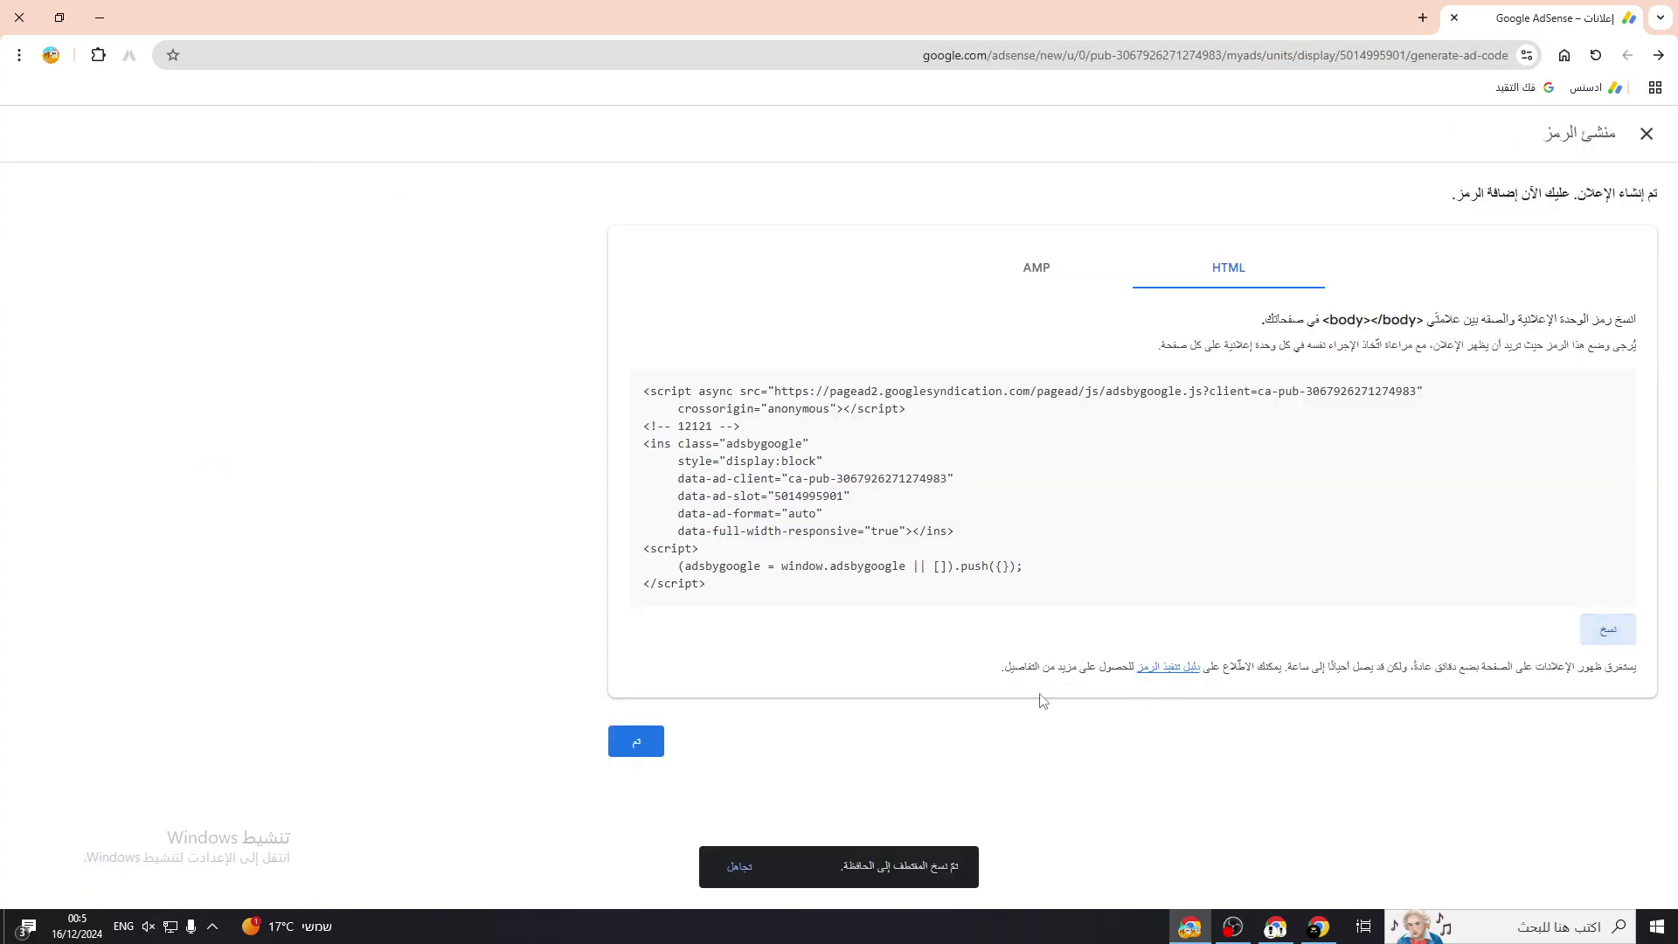
click(637, 741)
- Switch to the portal admin, replace the advertise code of 700x100 slot ID 1 with the copied ad unit code and save
click(1319, 927)
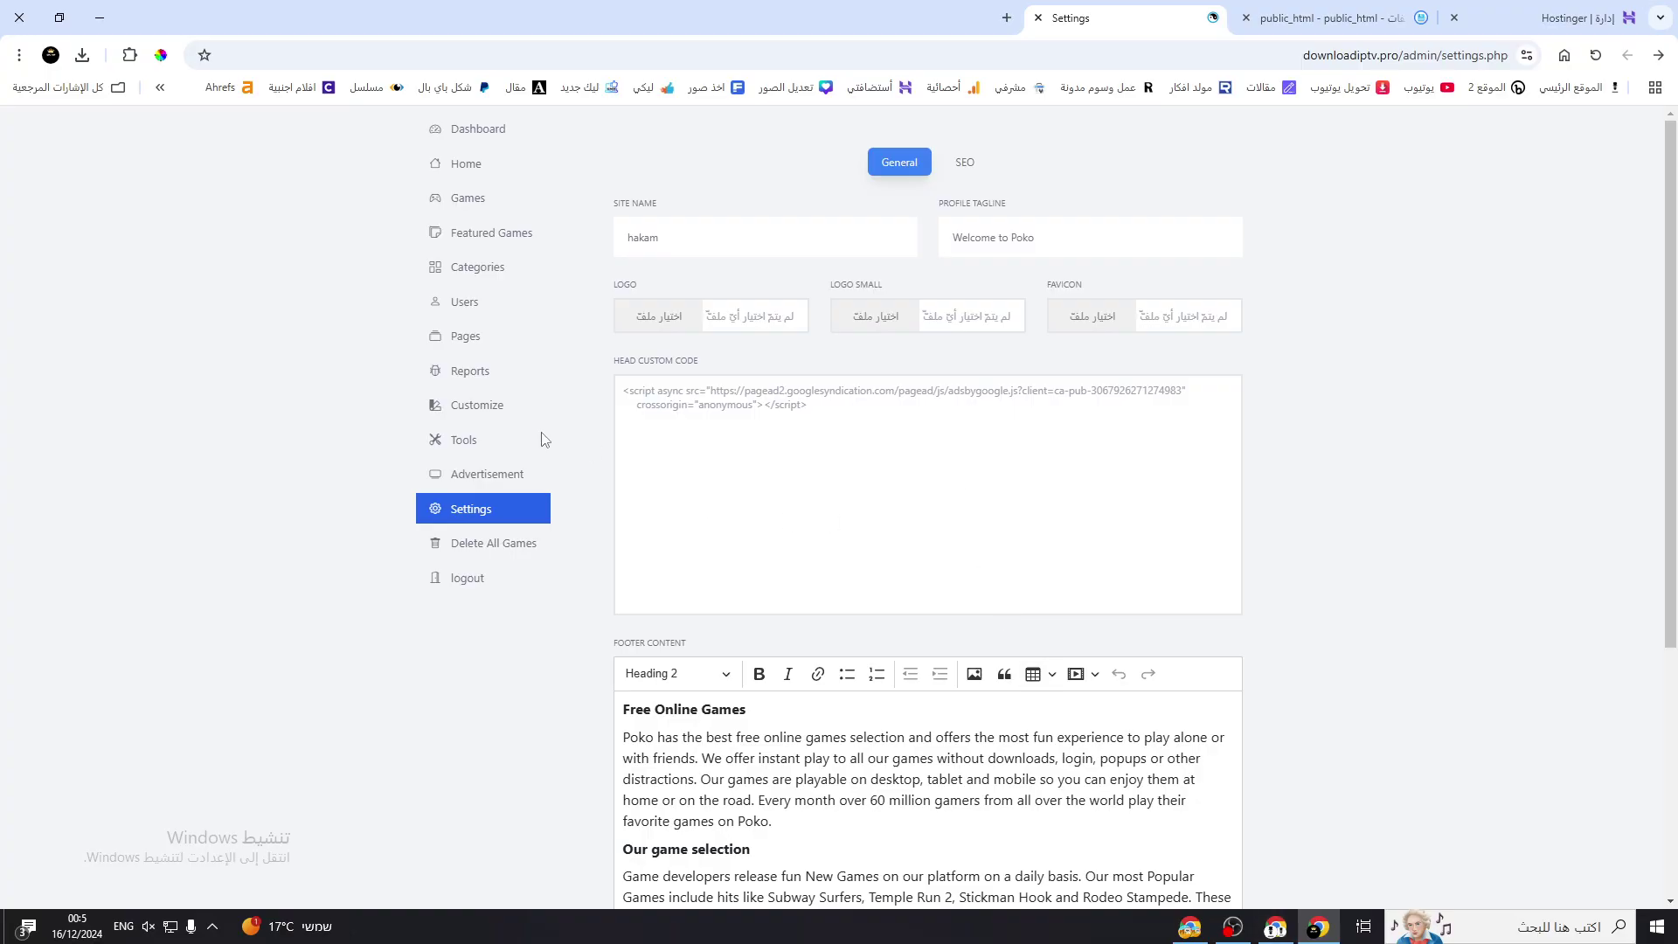
click(479, 474)
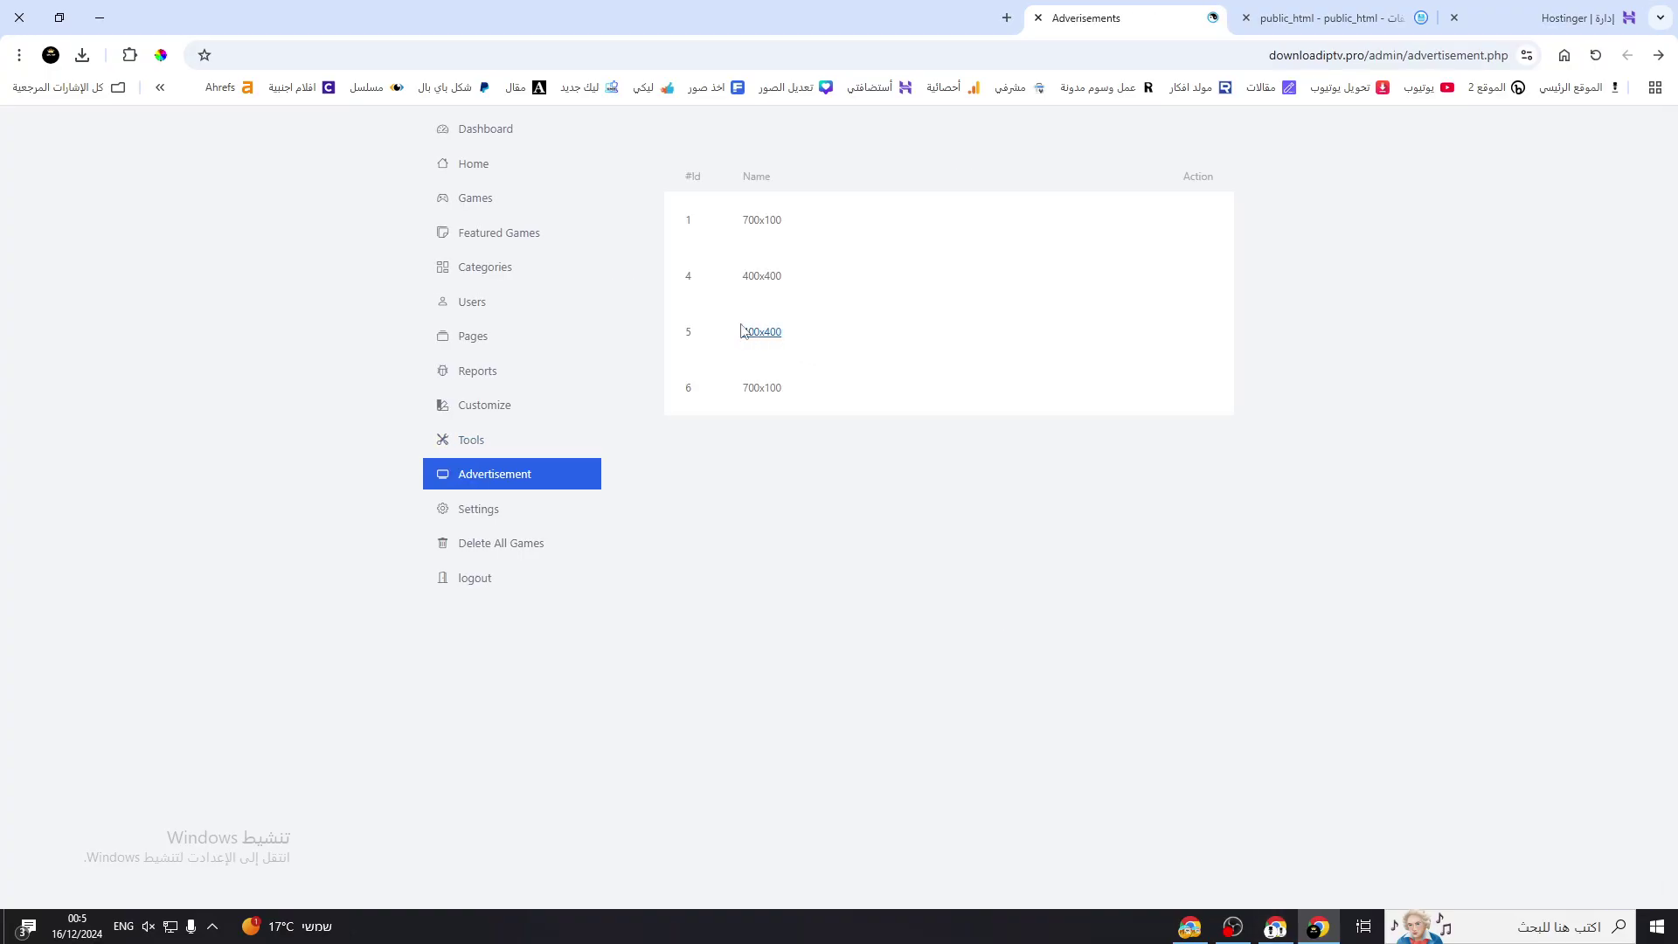
click(757, 221)
click(884, 330)
key(ctrl+a)
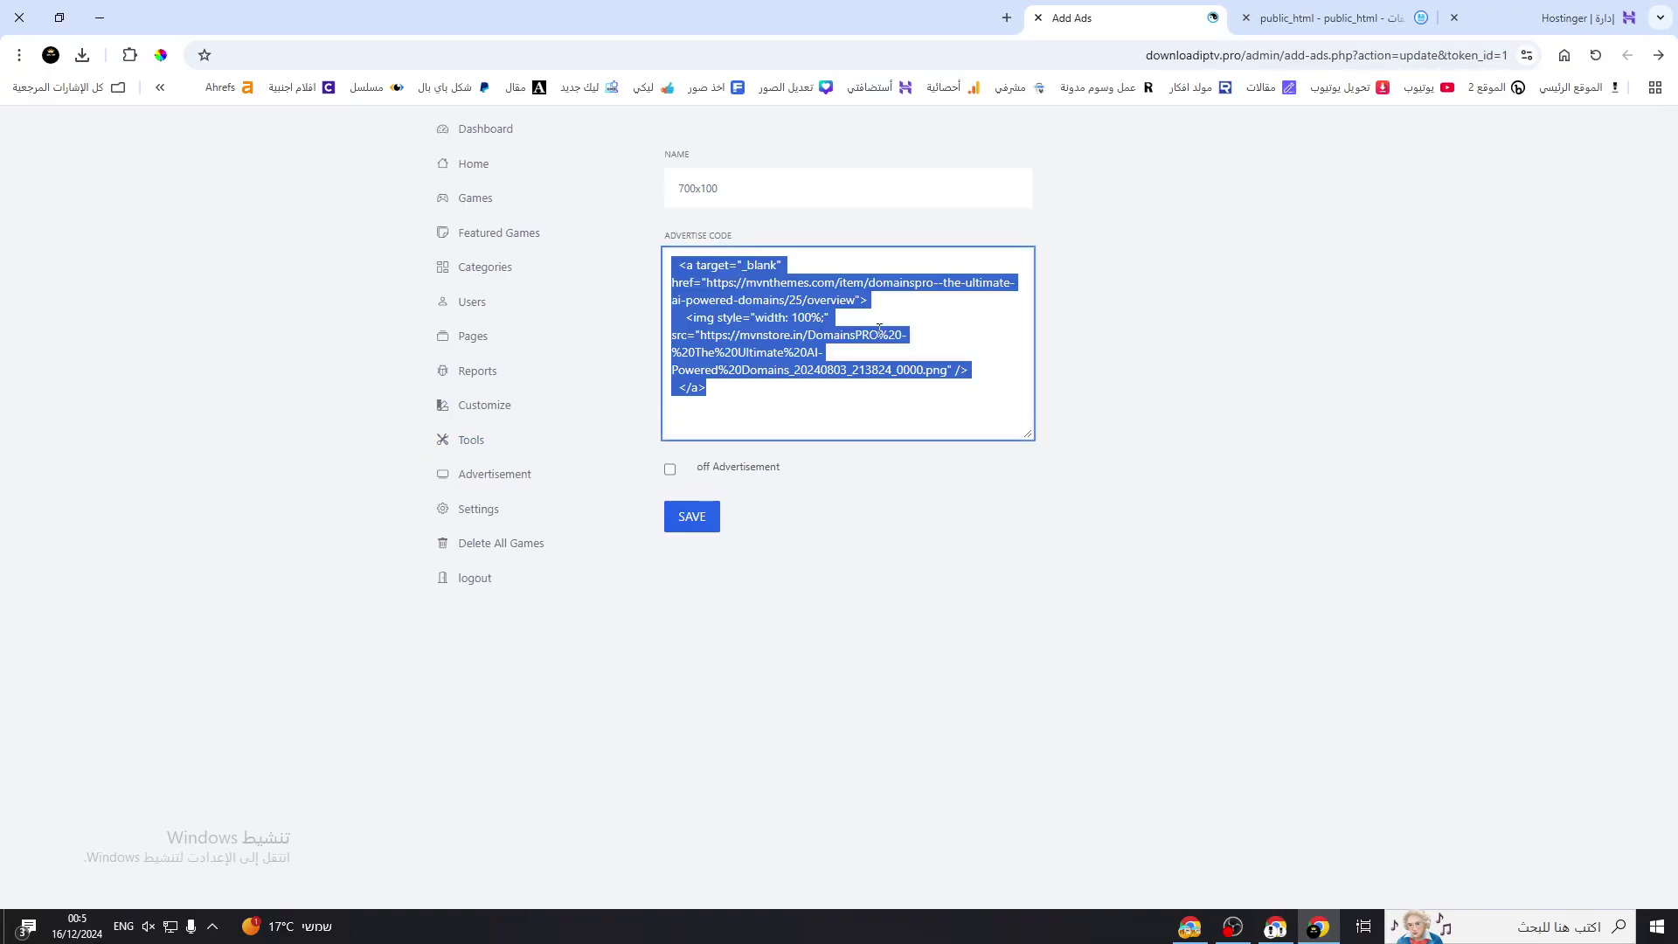
key(ctrl+v)
click(704, 523)
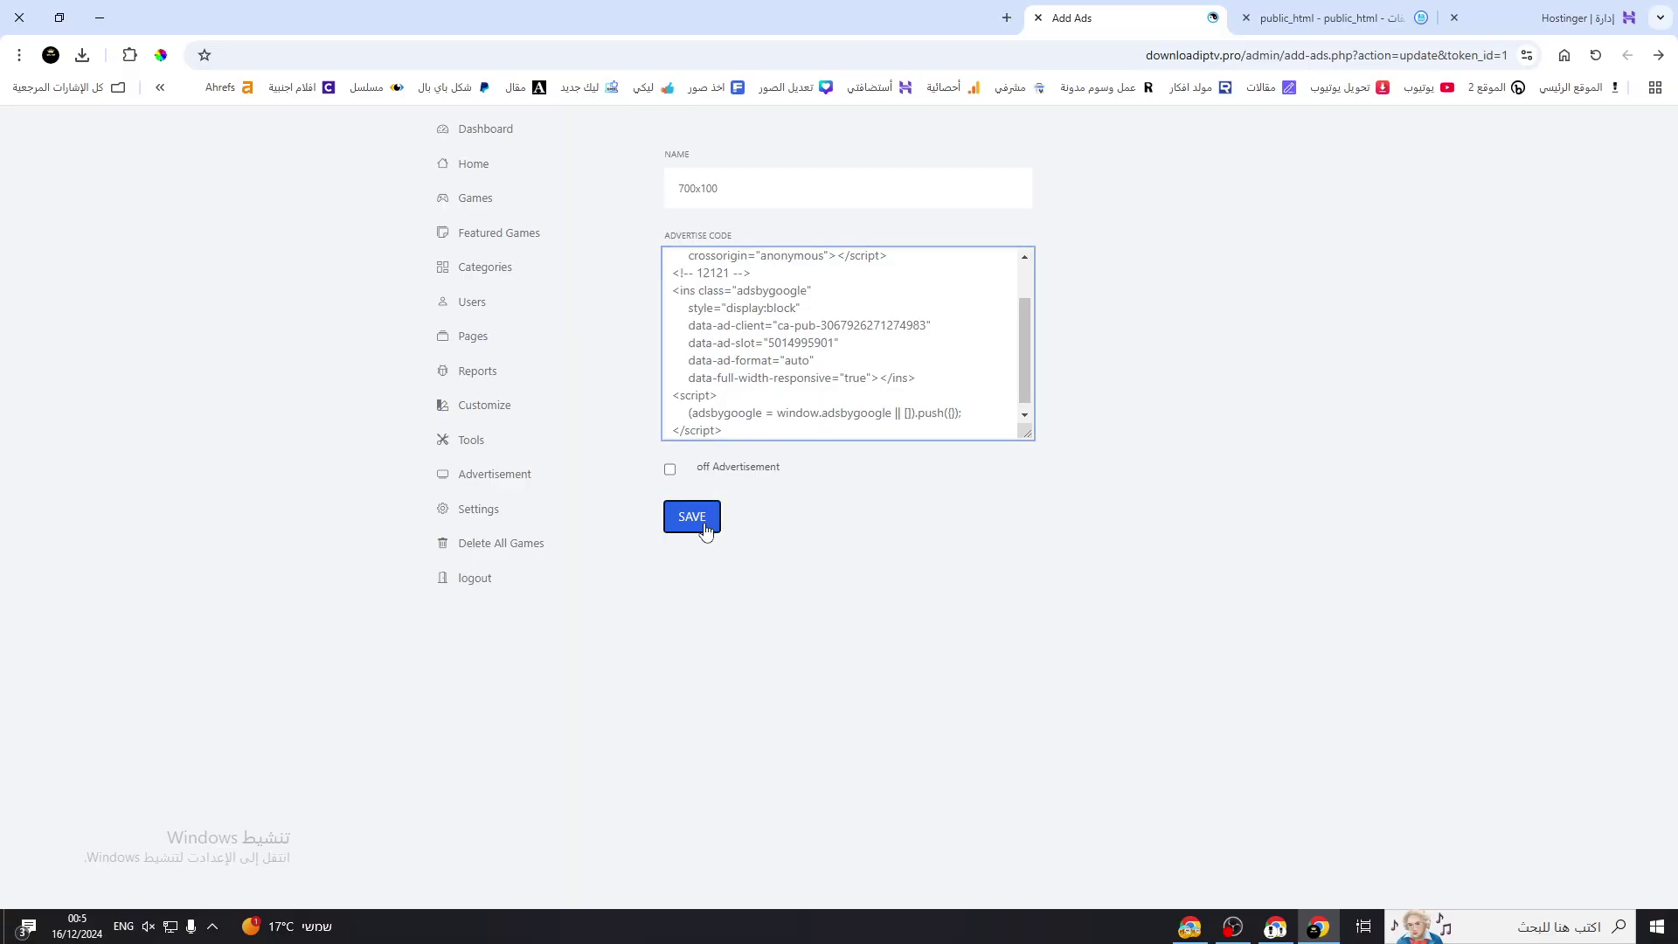
- Replace the advertise code of 400x400 slot ID 4 with the copied AdSense unit code and save it
click(508, 481)
click(773, 278)
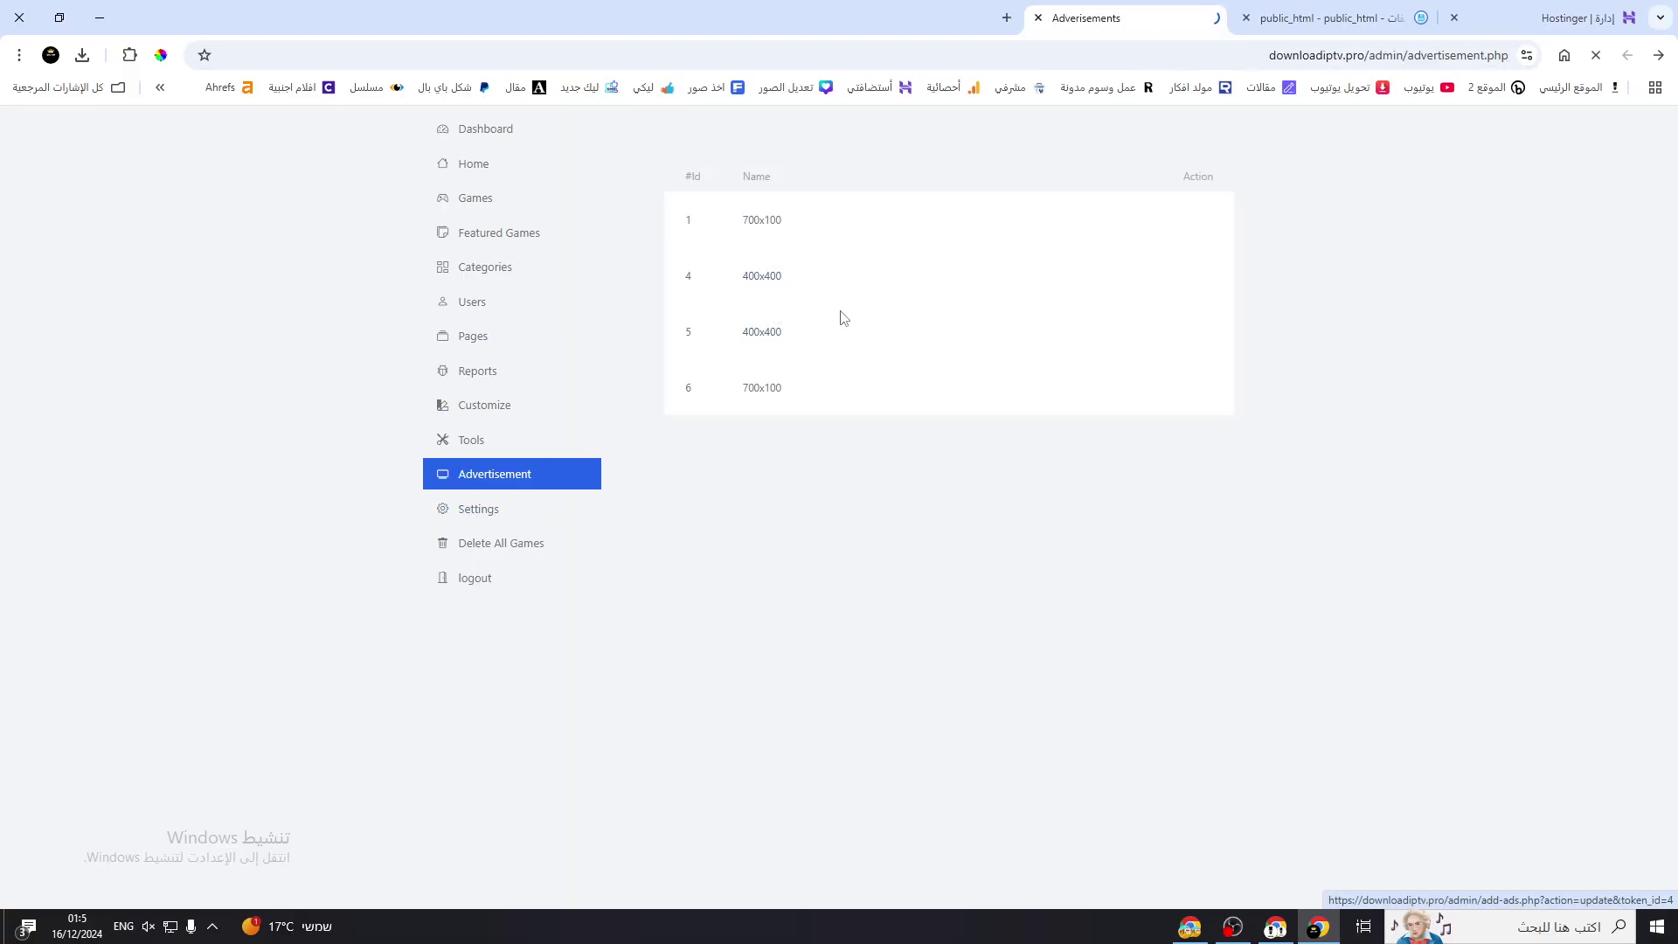
click(839, 400)
key(ctrl+a)
key(ctrl+v)
click(693, 517)
- Replace the advertise code of 400x400 slot ID 5 with the copied AdSense unit code and save it
click(495, 474)
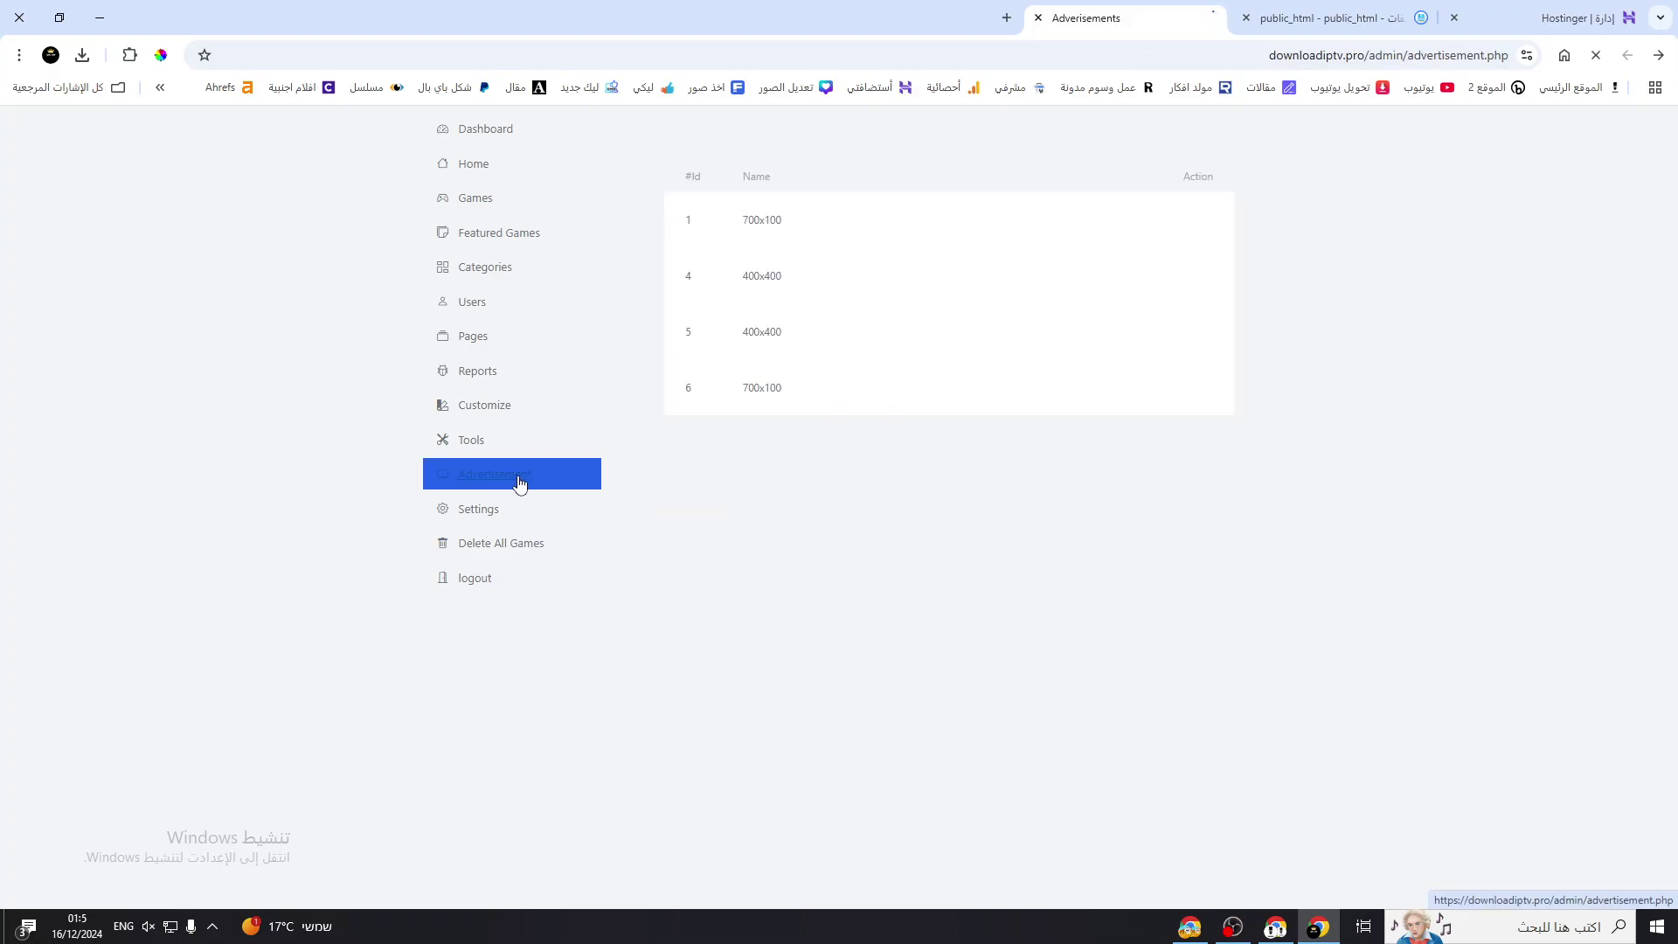
click(769, 333)
click(793, 345)
key(ctrl+a)
key(ctrl+v)
click(692, 517)
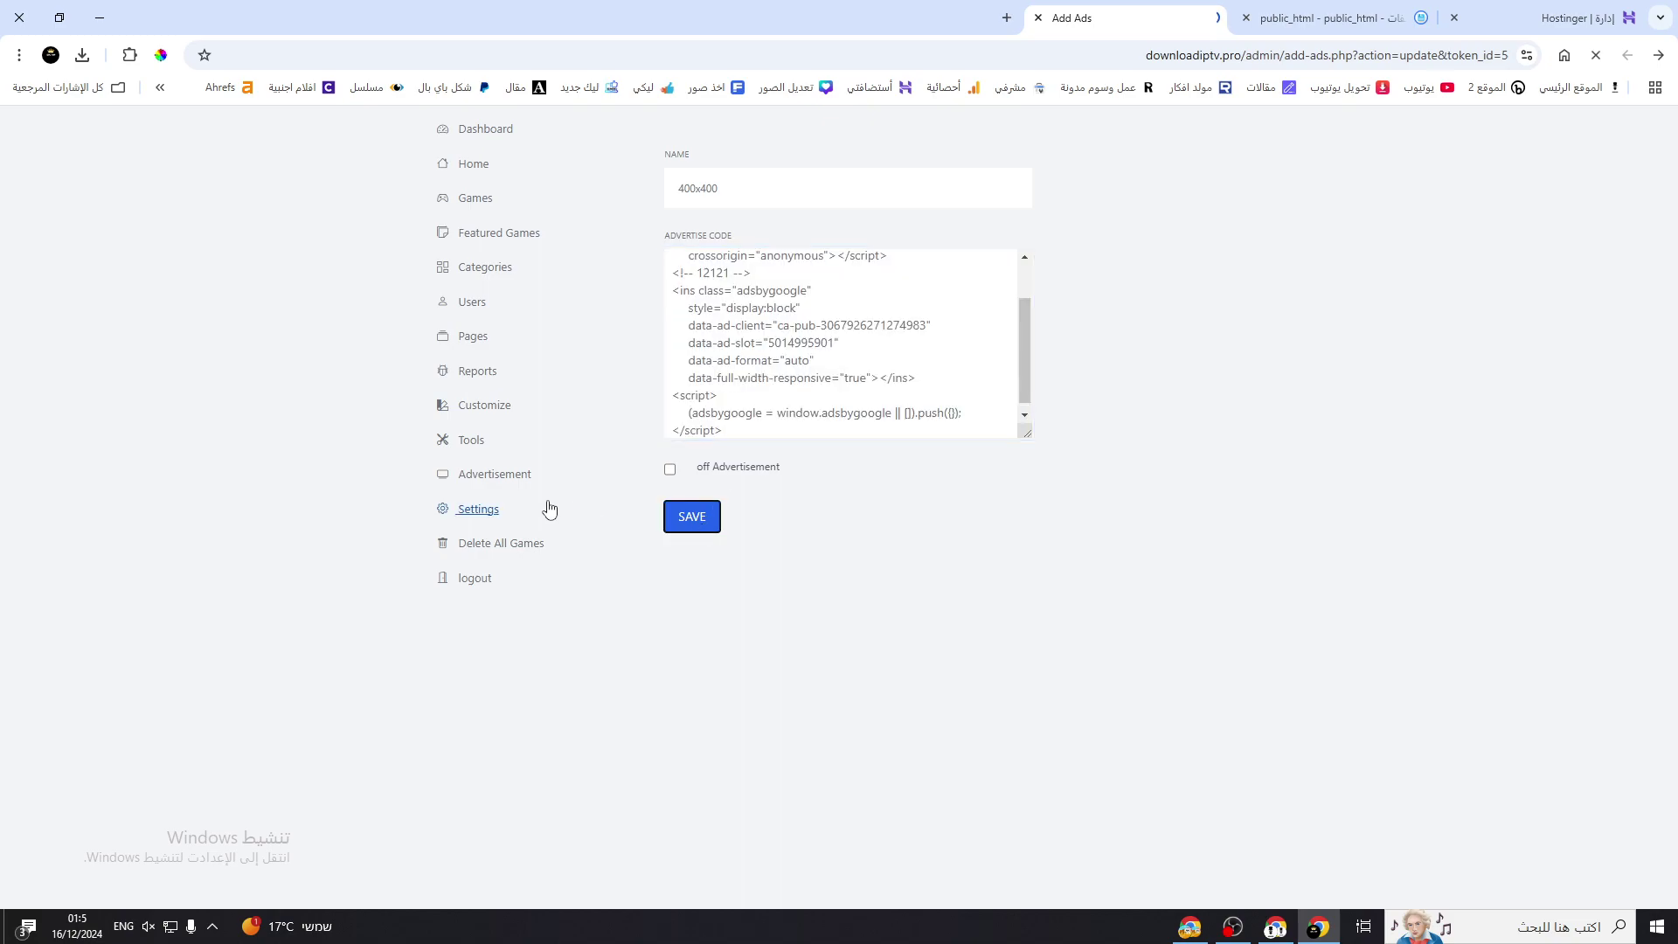
- Replace the advertise code of 700x100 slot ID 6 with the copied AdSense unit code and save it
click(524, 486)
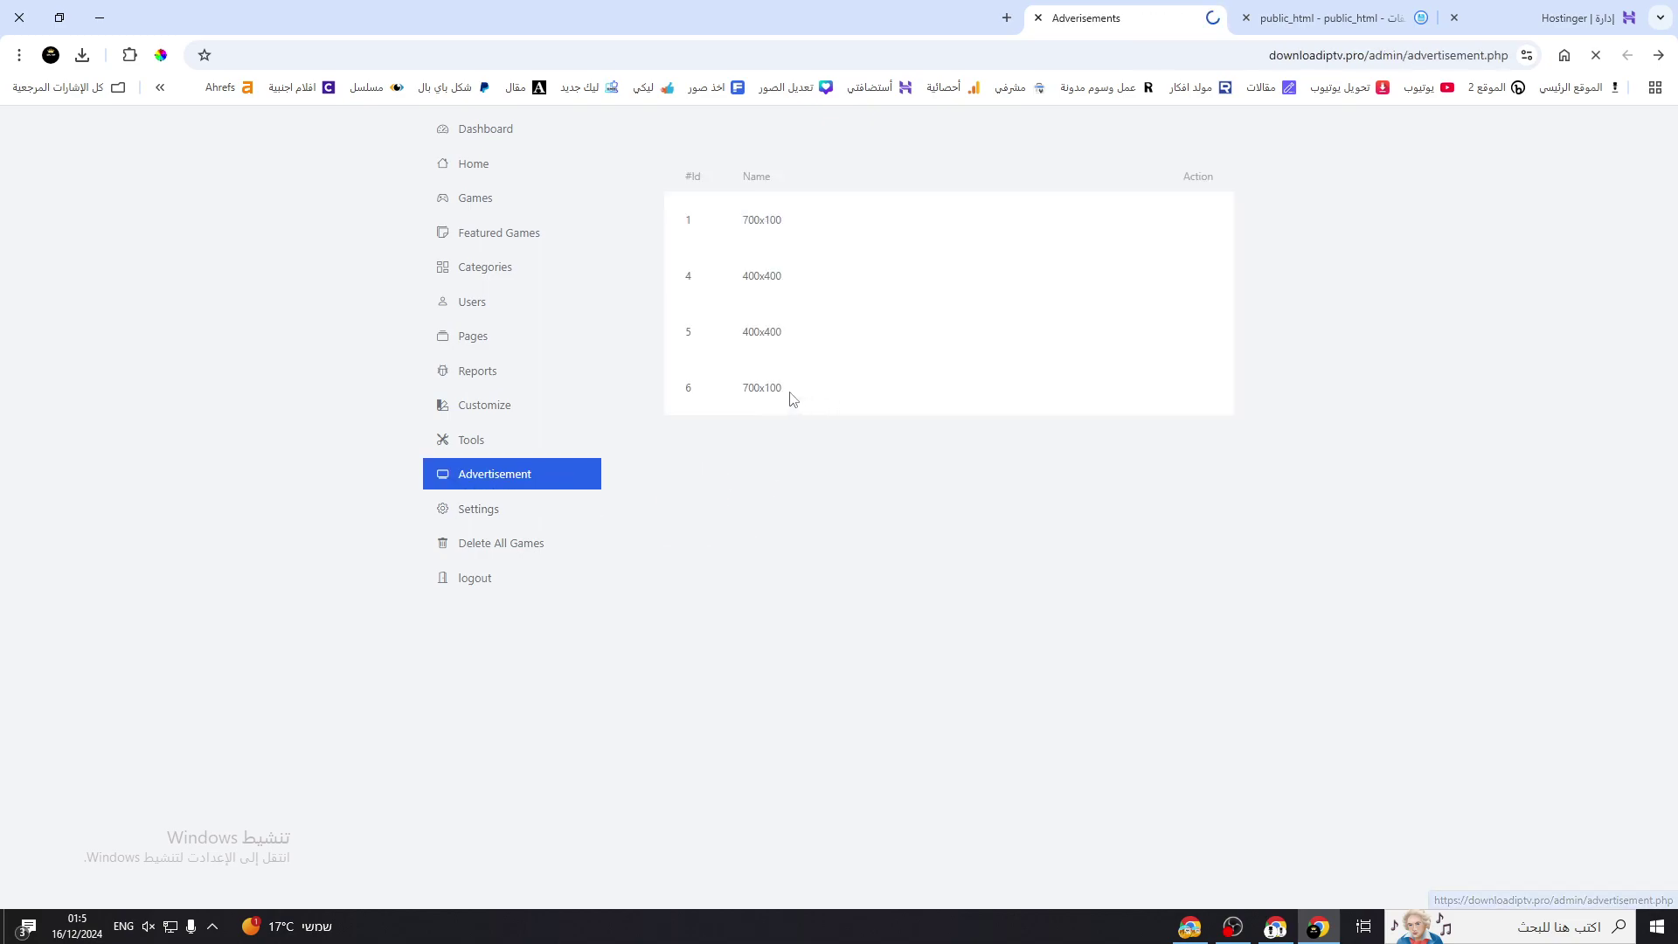
click(756, 395)
click(776, 390)
key(ctrl+a)
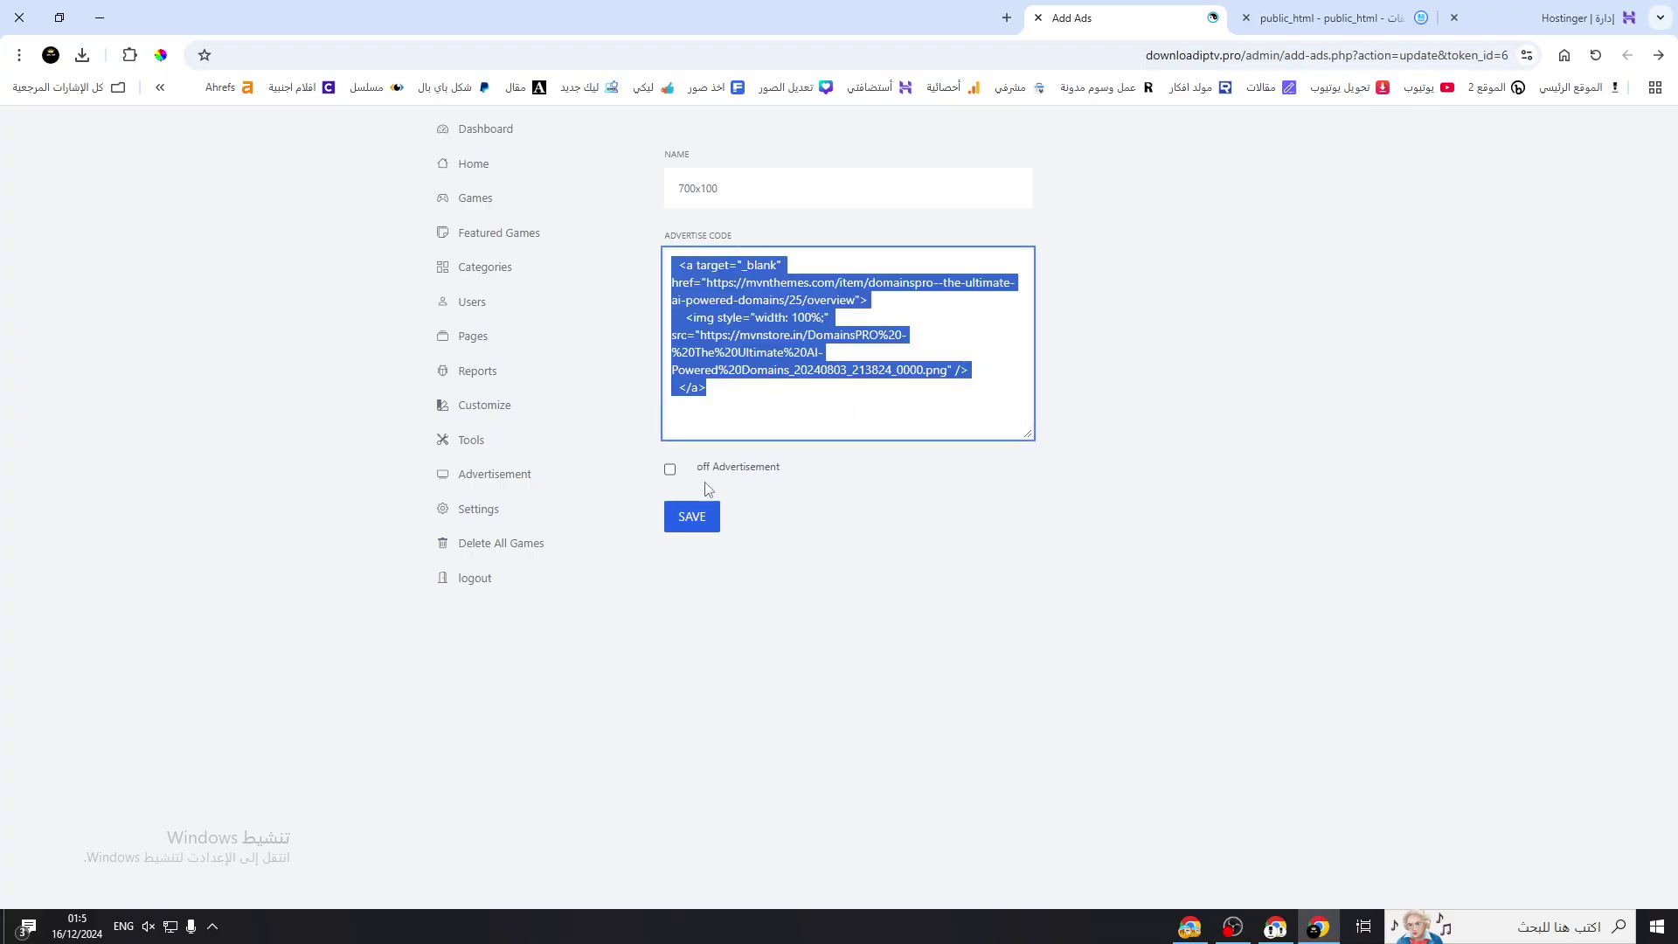
key(ctrl+v)
click(692, 517)
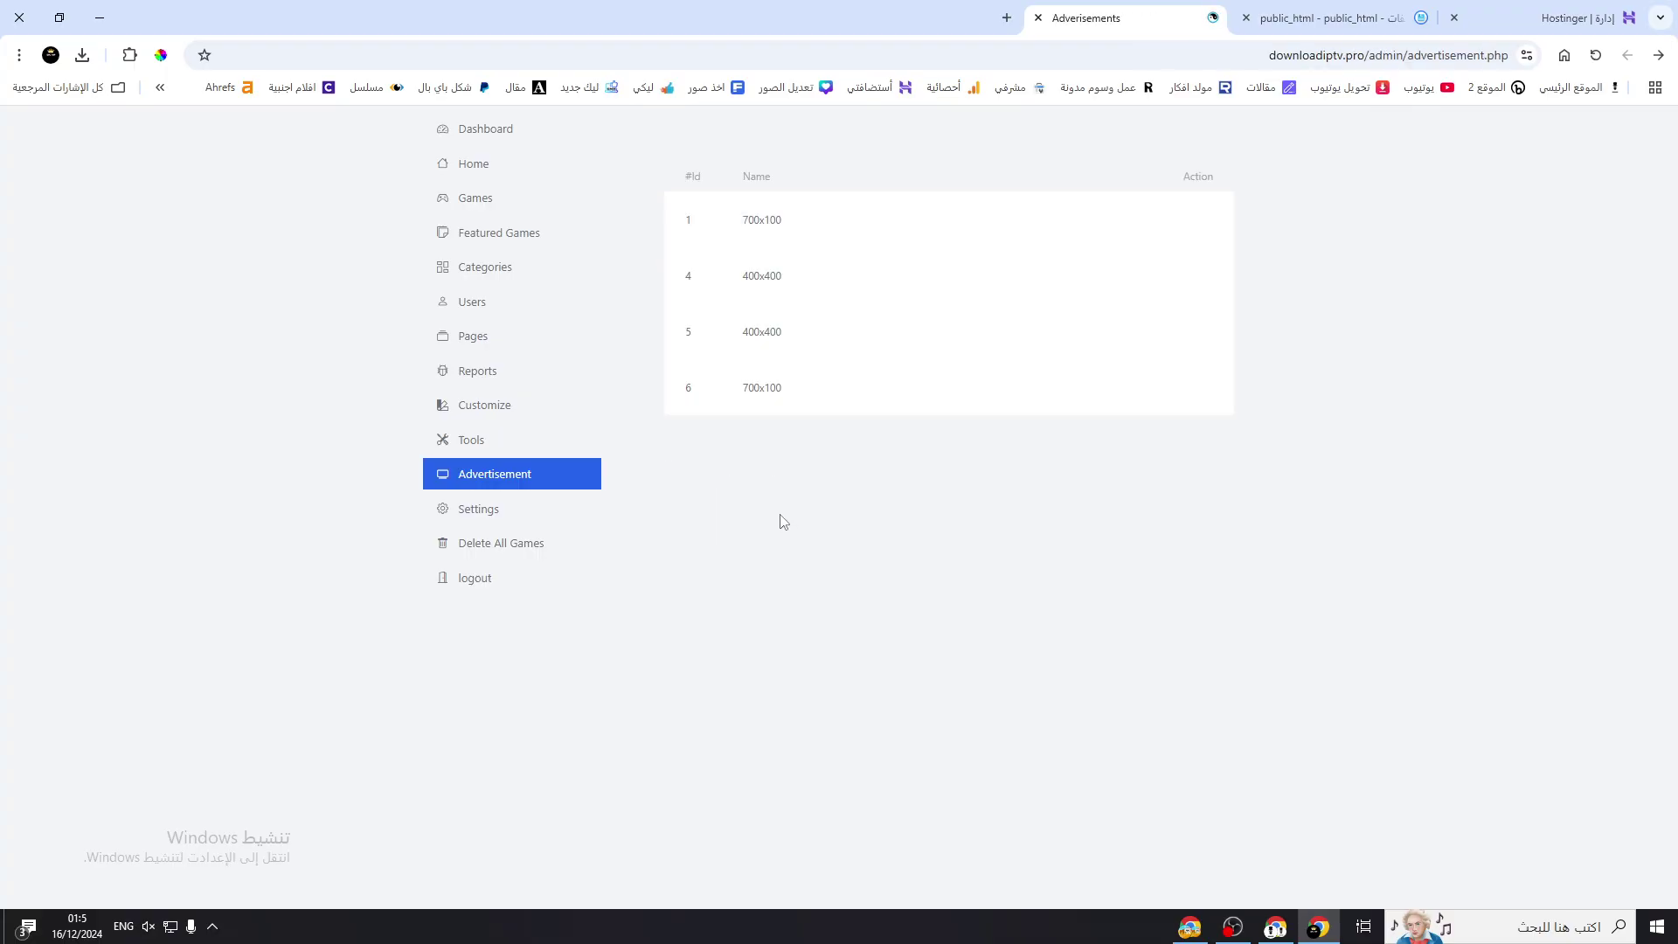
drag(1368, 53, 949, 52)
key(ctrl+c)
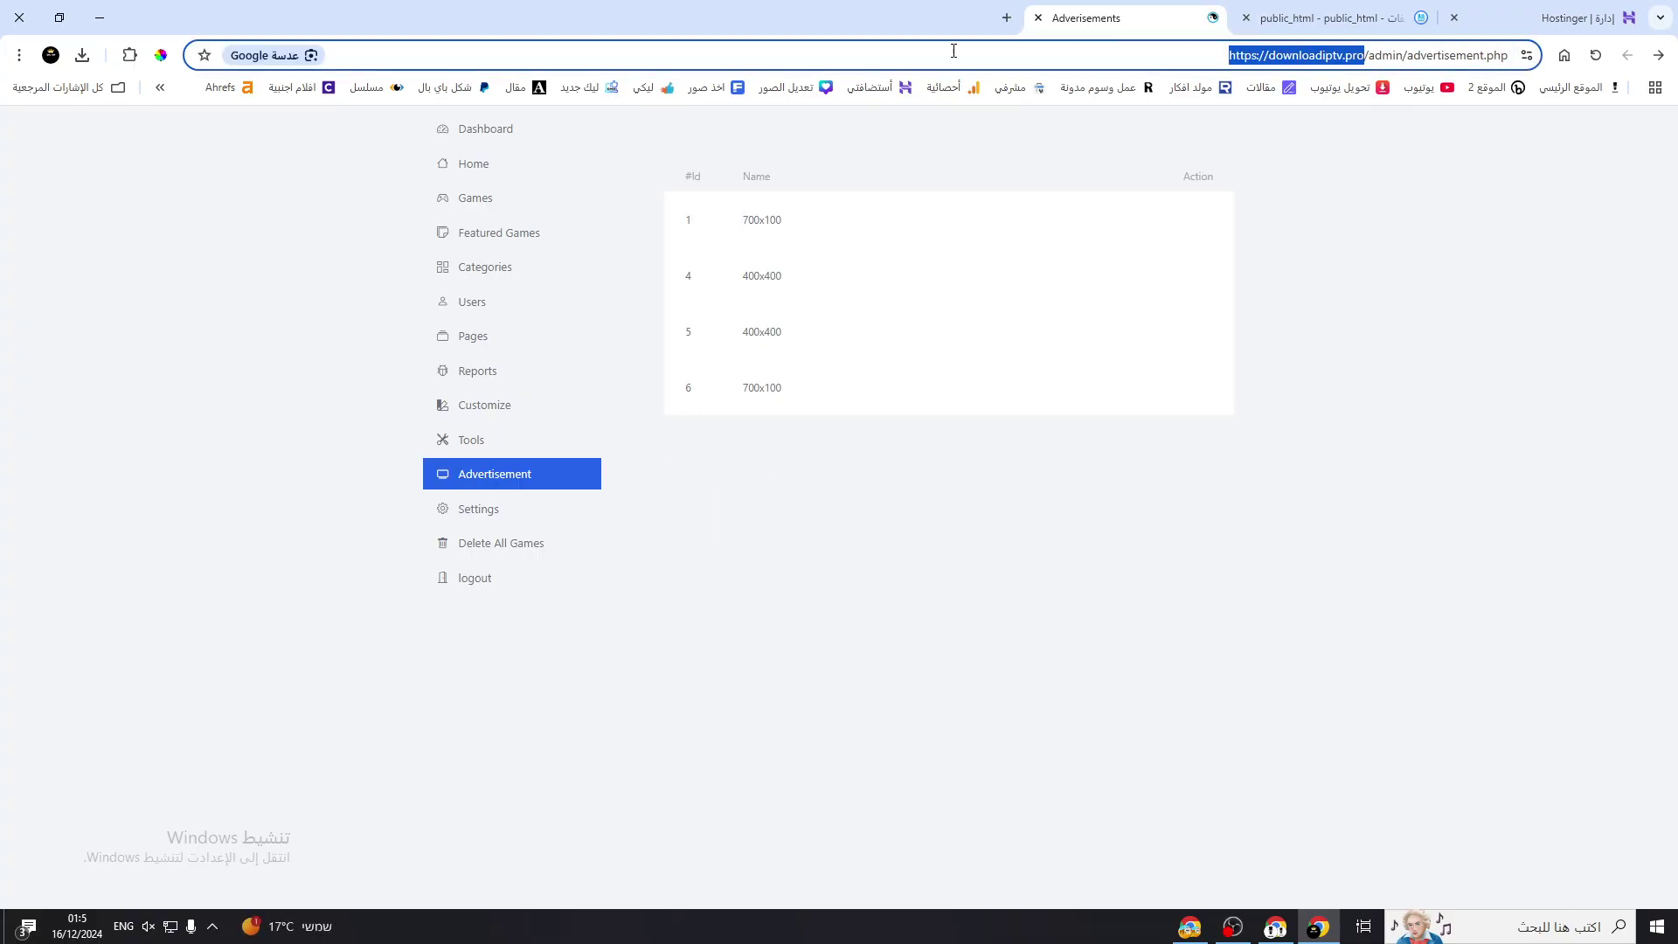
click(1009, 18)
key(ctrl+v)
key(Return)
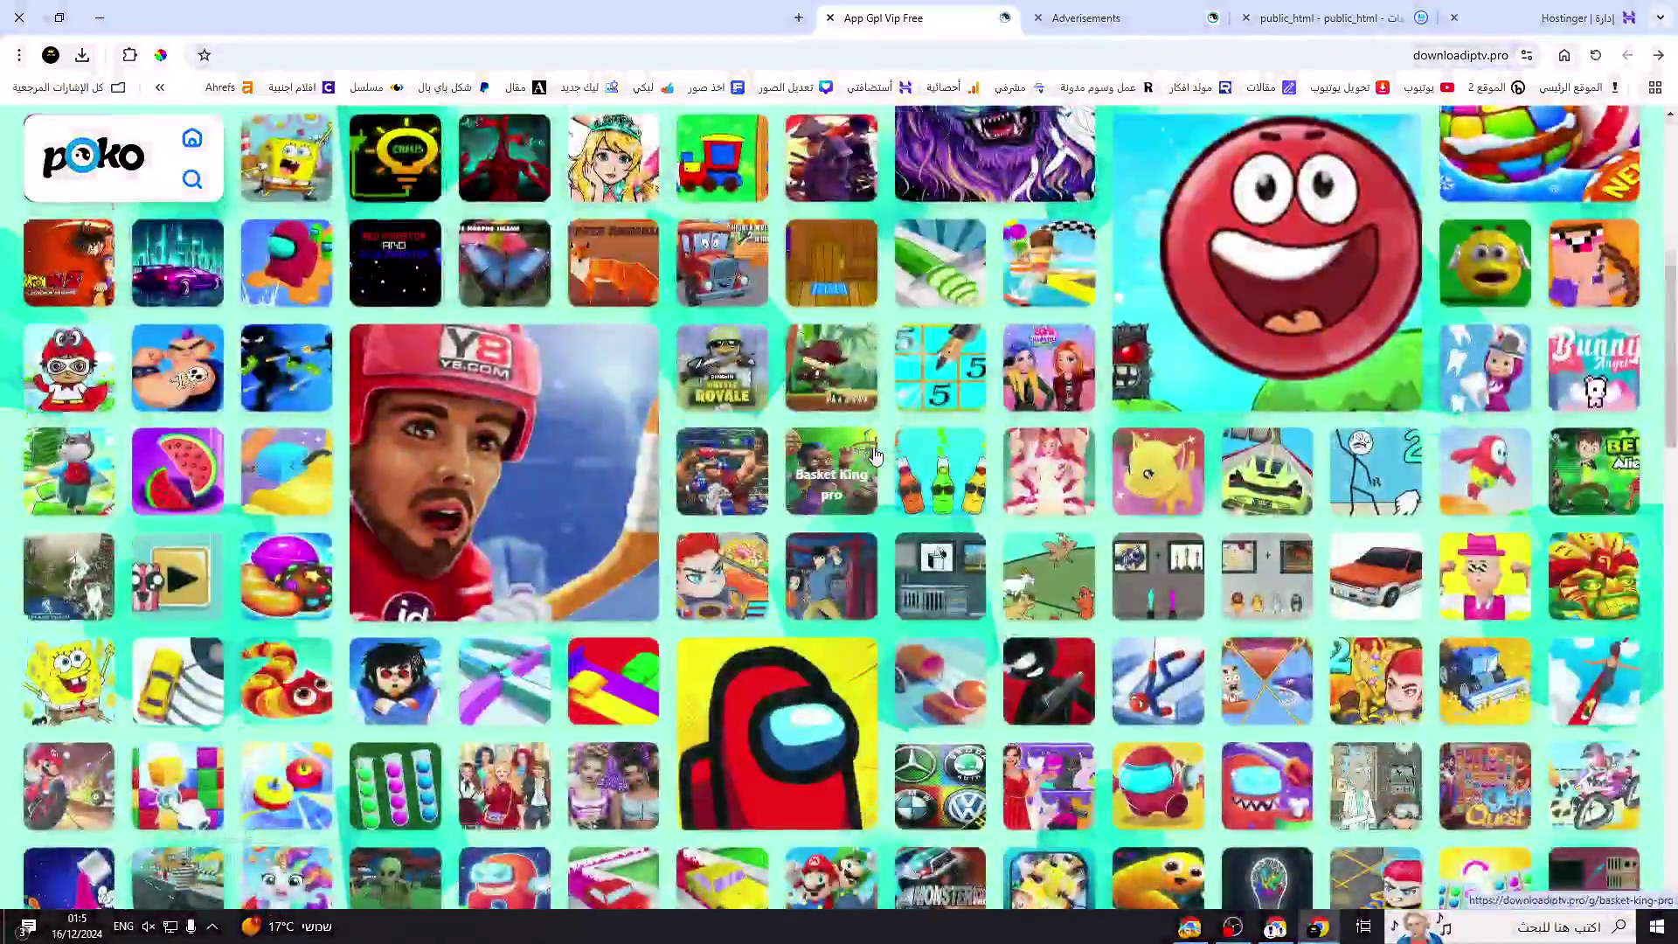
scroll(875, 459, down, 10)
scroll(874, 455, down, 4)
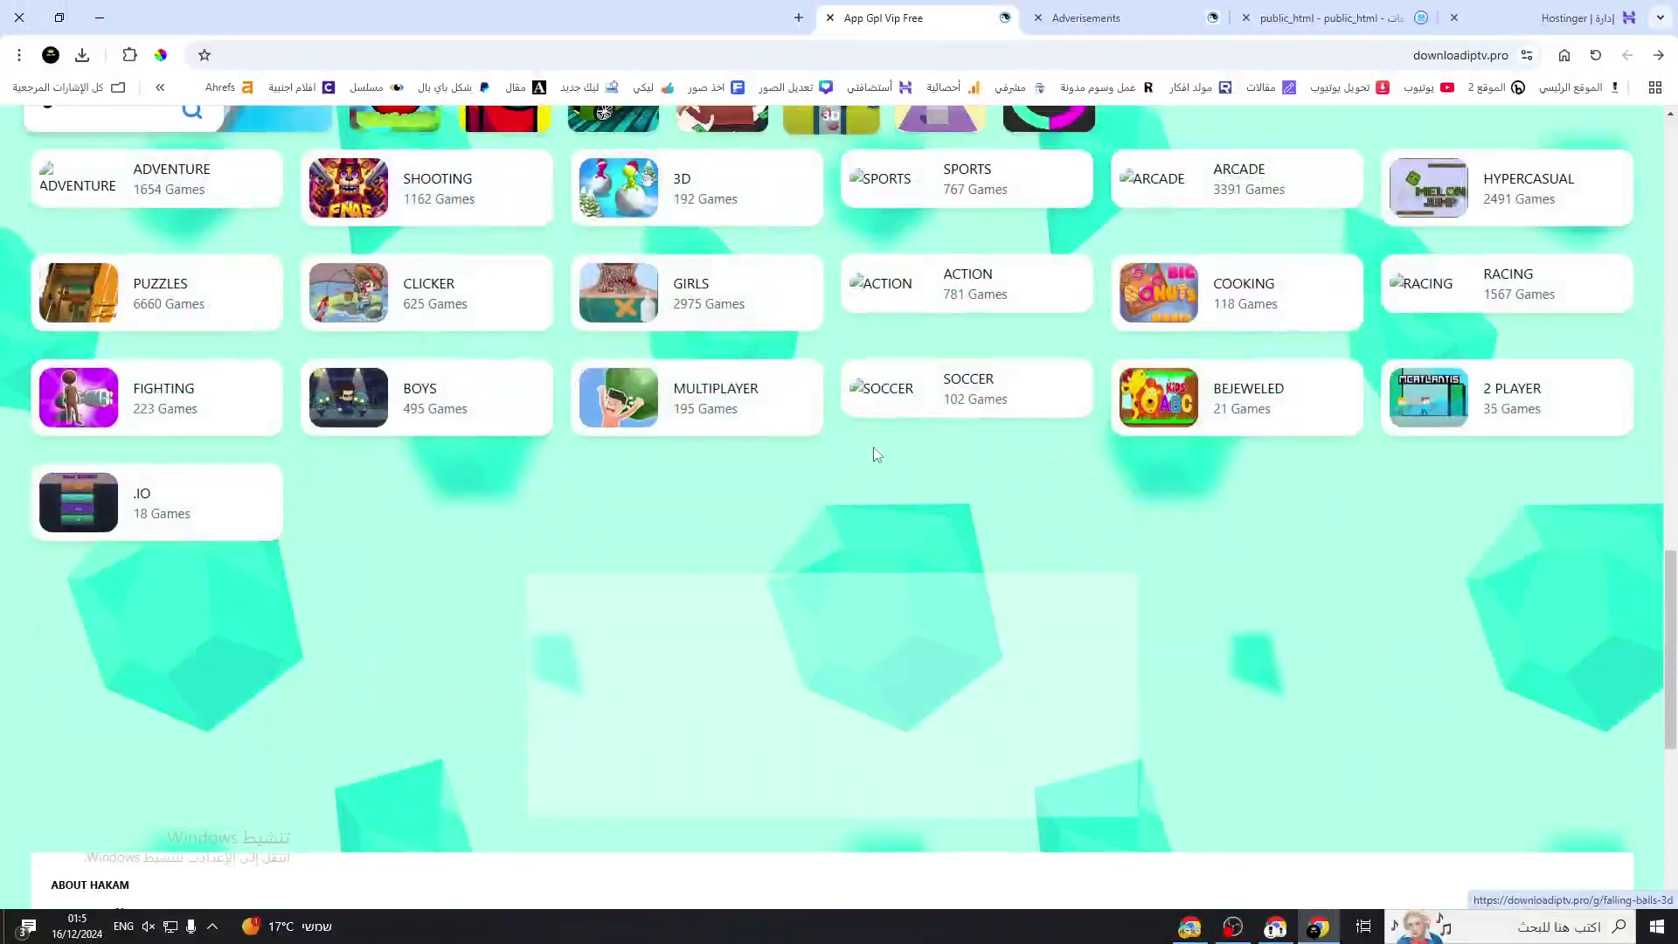
scroll(866, 472, down, 5)
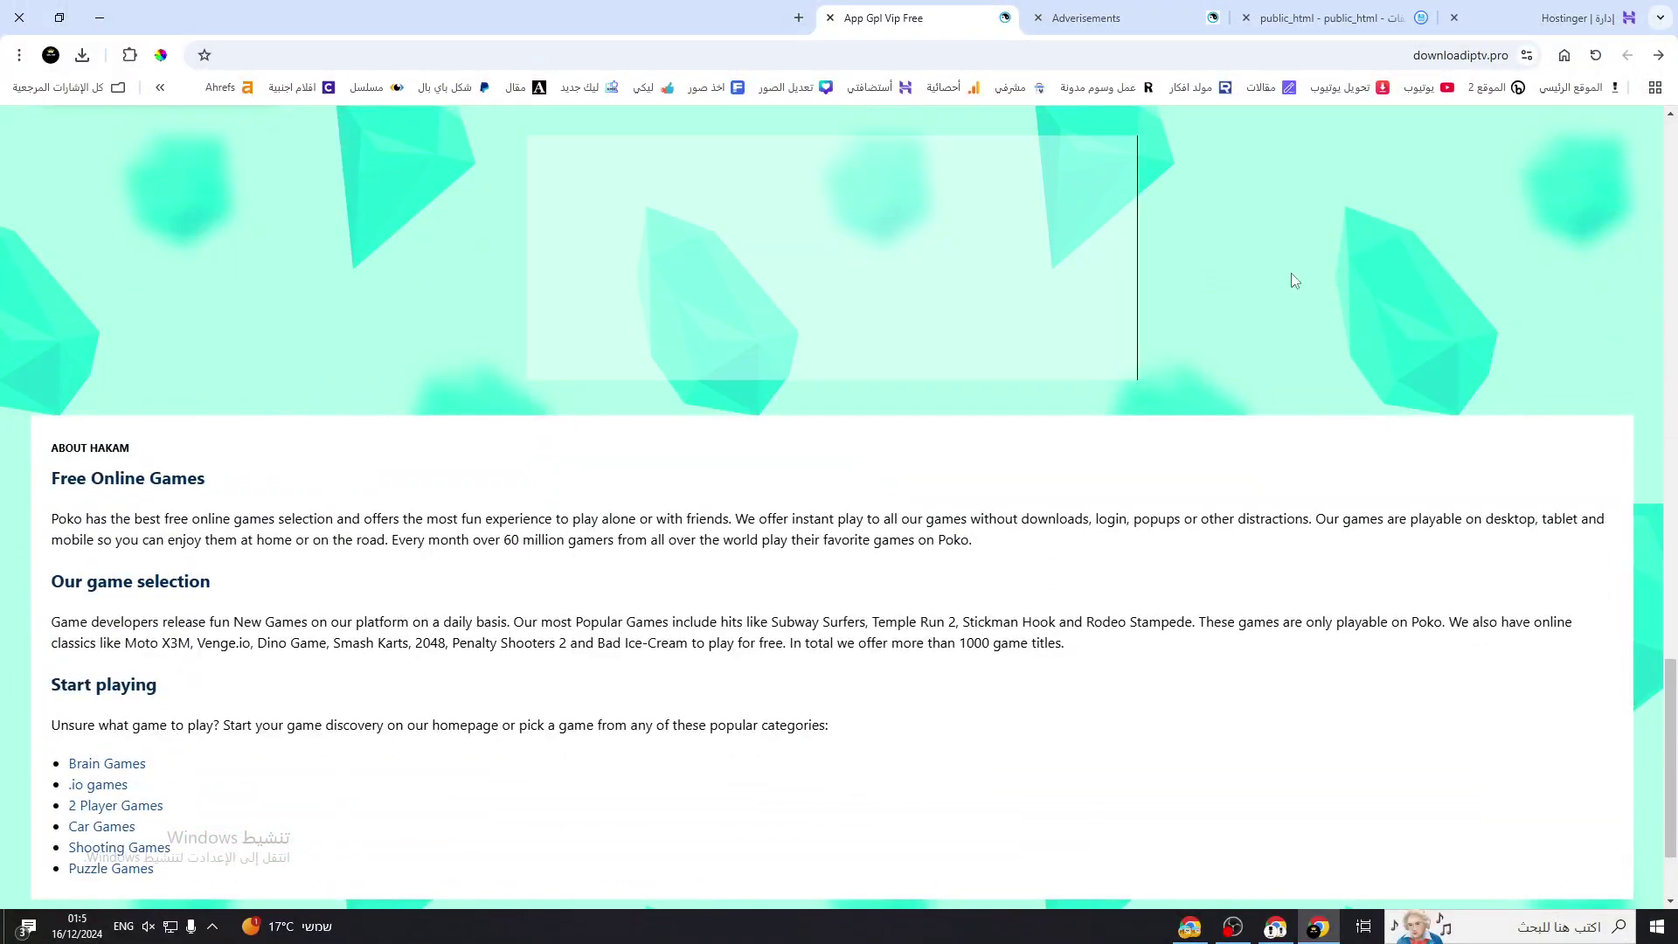
scroll(723, 311, up, 10)
scroll(1005, 394, up, 5)
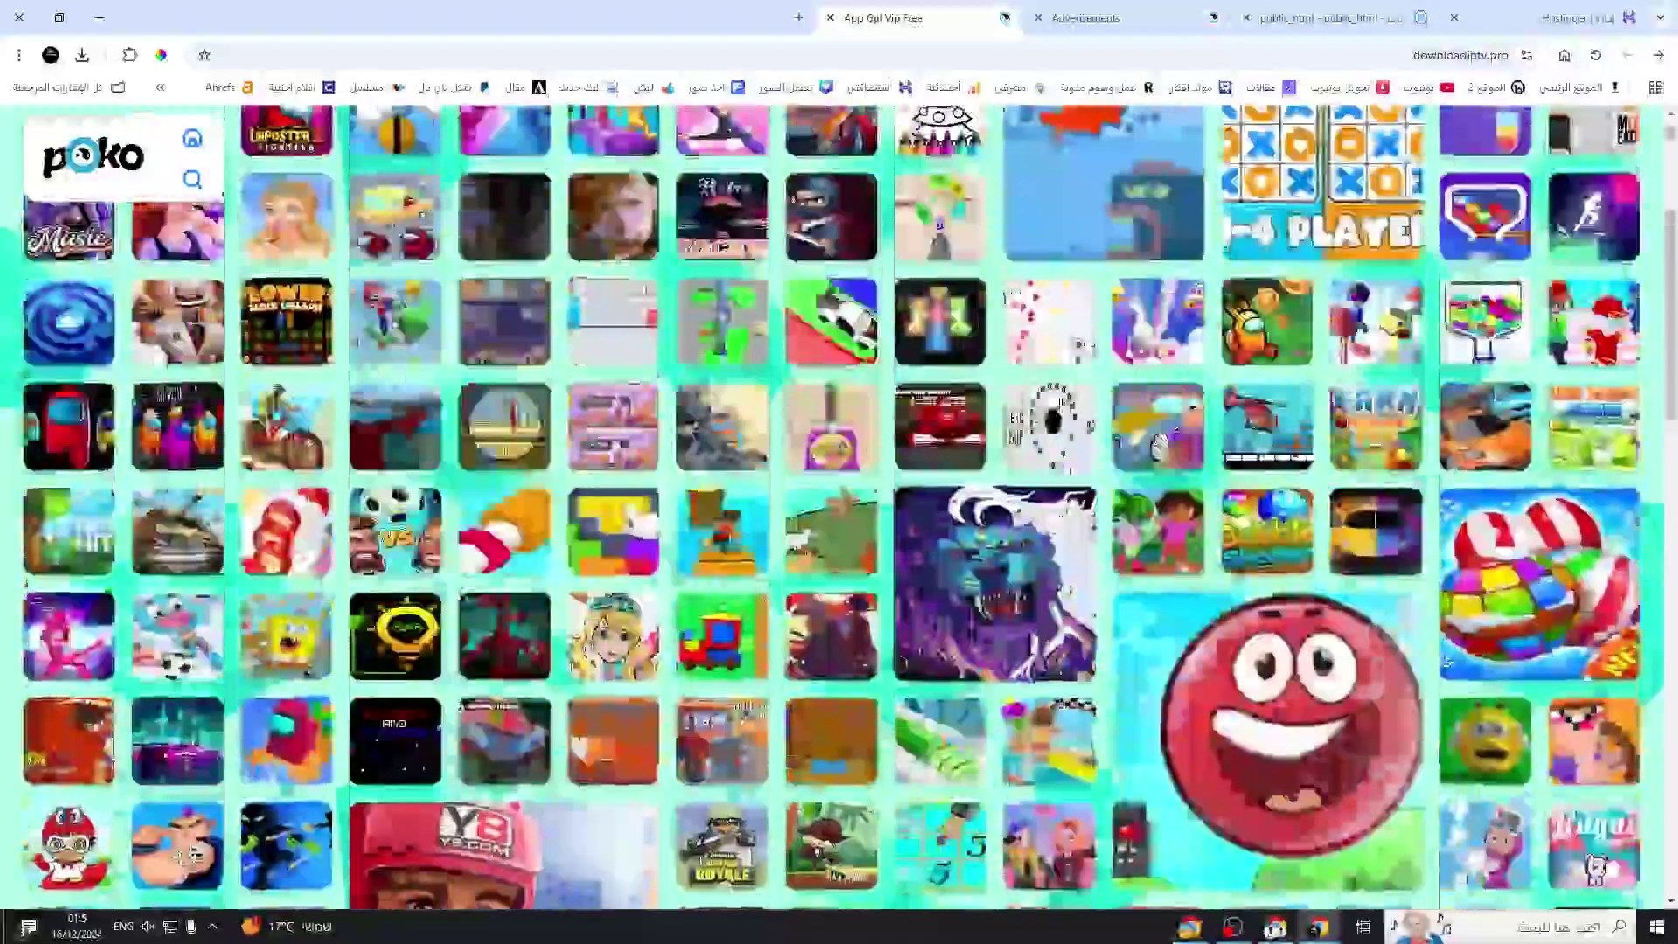
- Examine the ad areas on the Mega Ramp Car Stunt Race game page, then return to the portal's home page
click(953, 374)
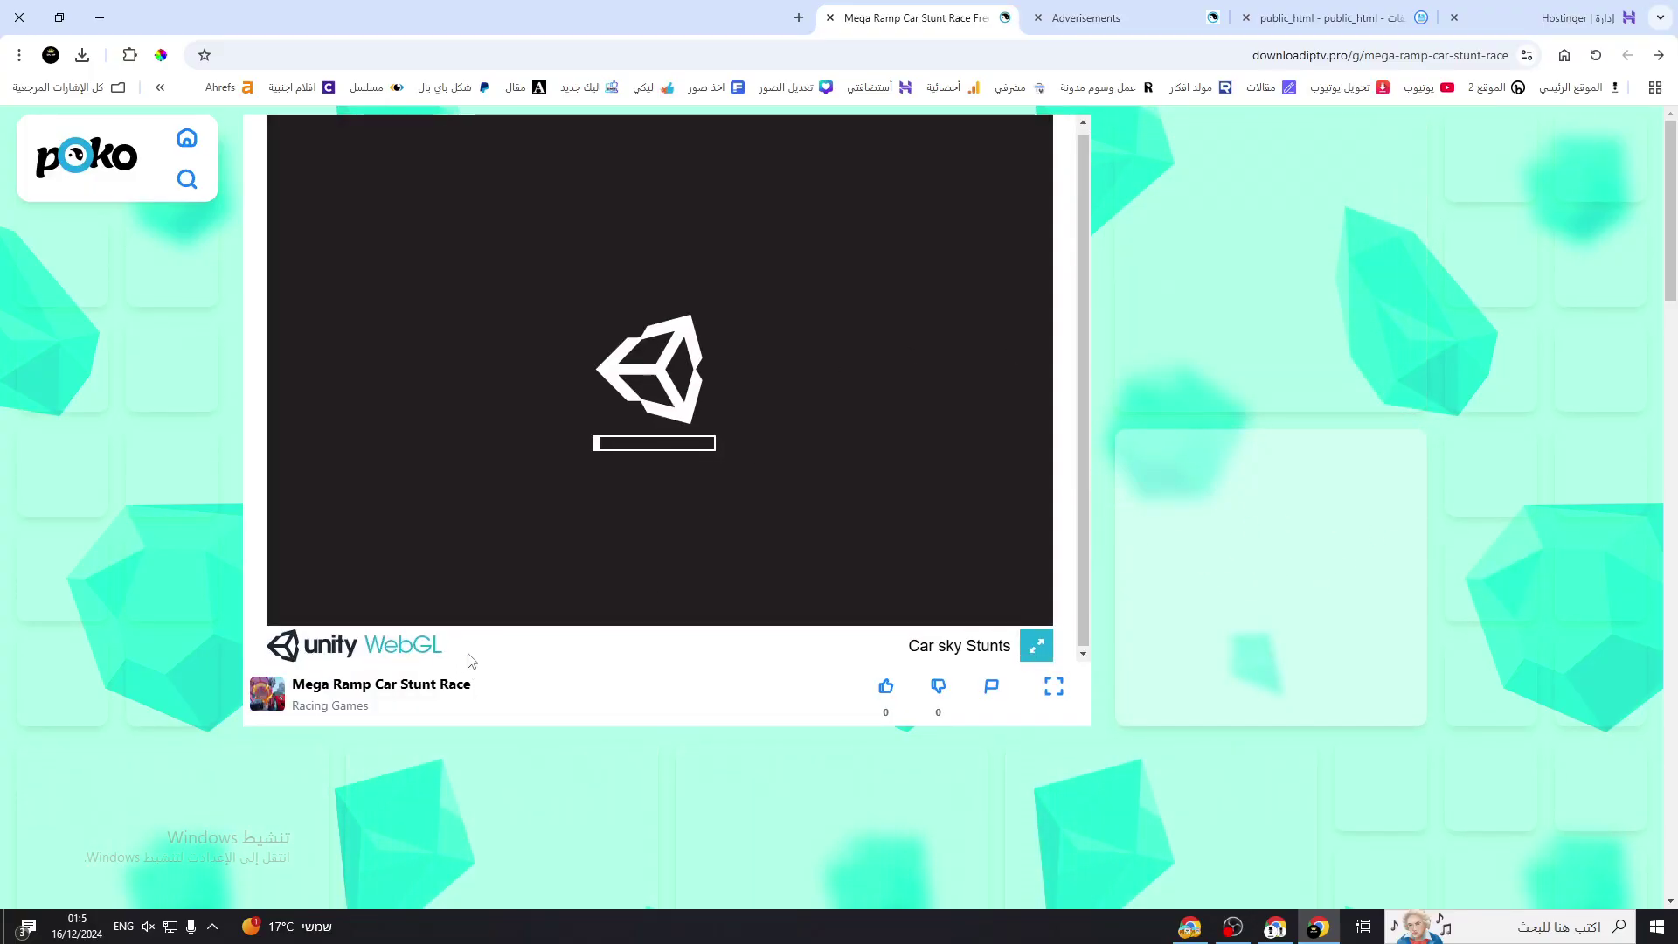
scroll(595, 742, down, 15)
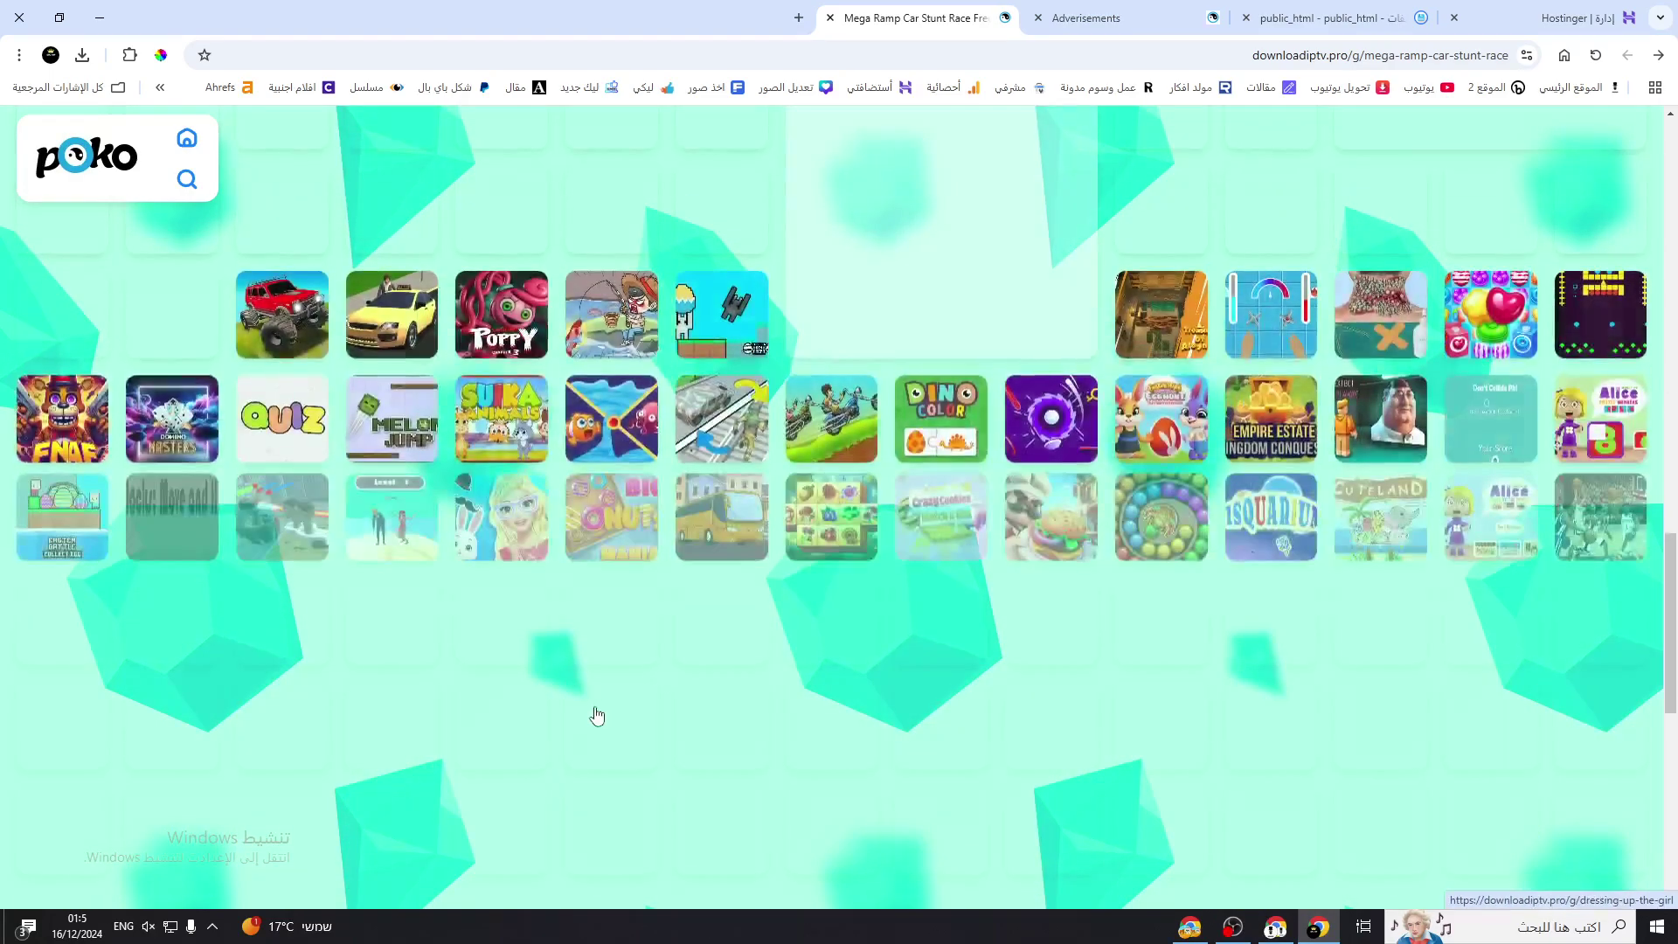
scroll(597, 717, down, 8)
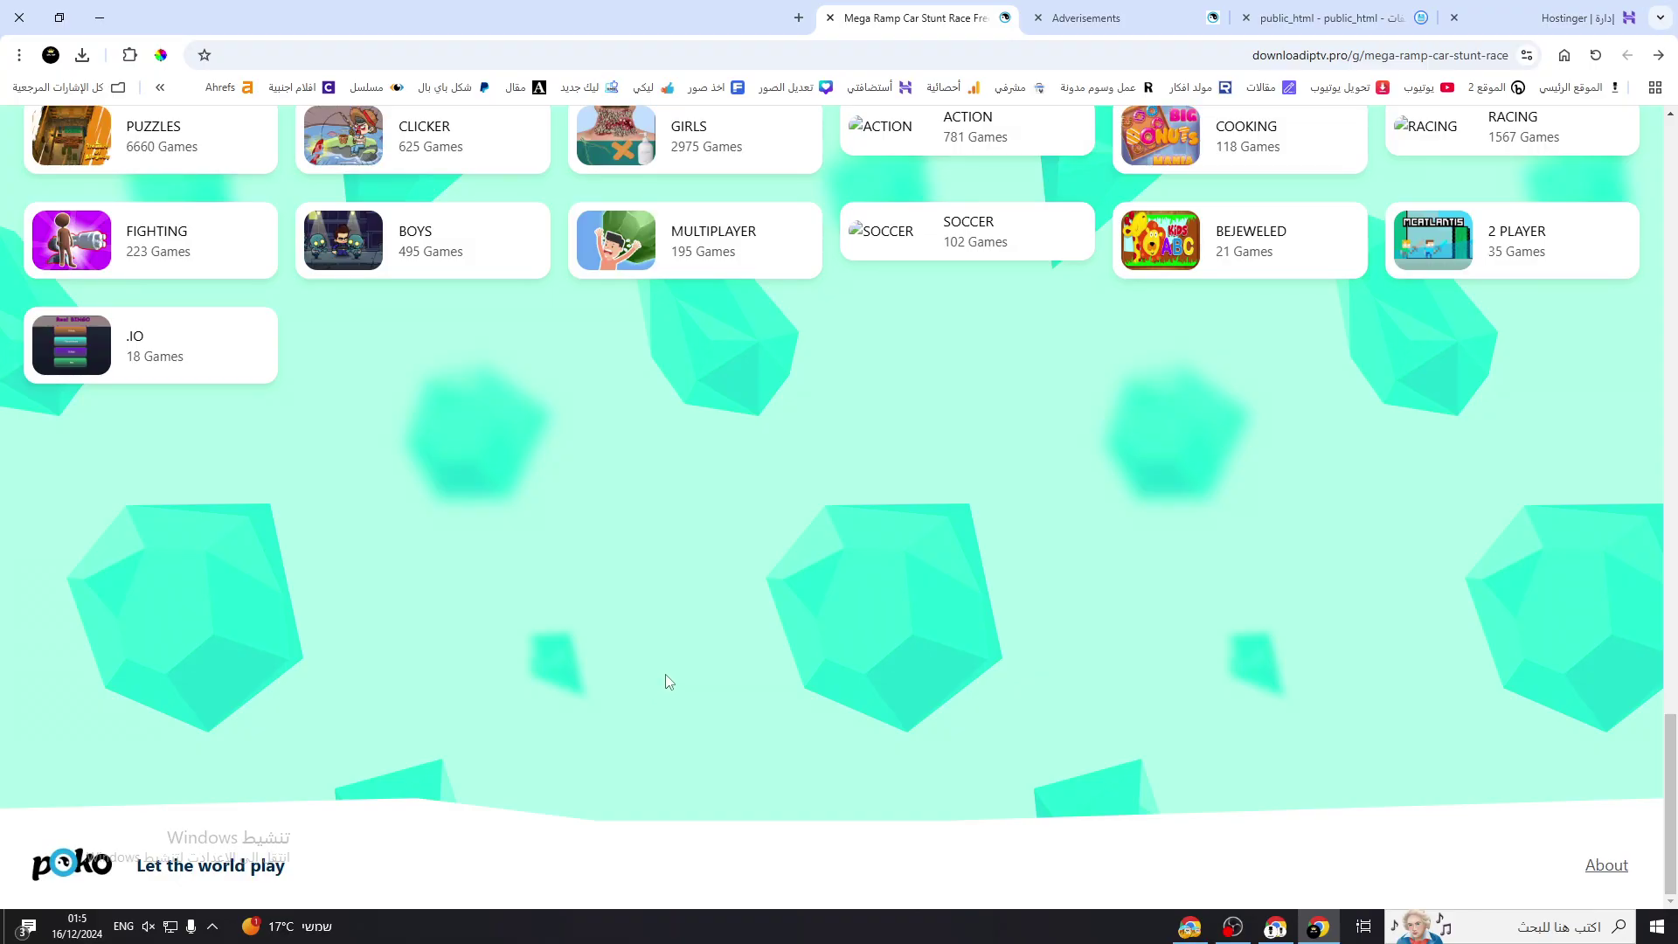
scroll(657, 688, up, 15)
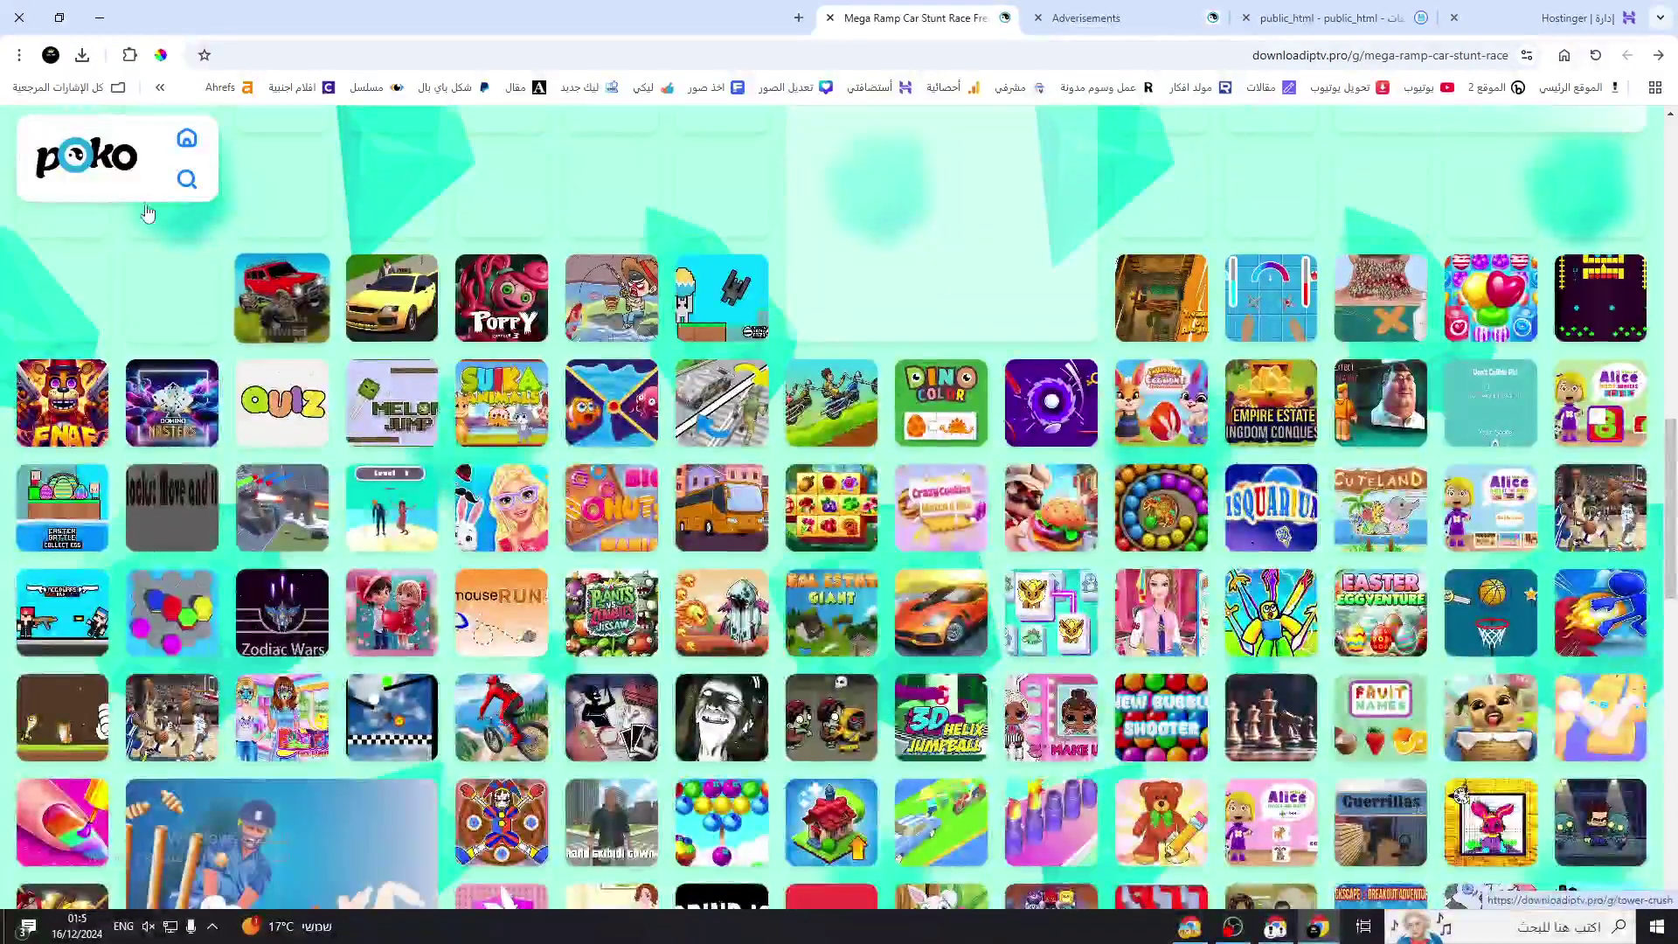
click(86, 157)
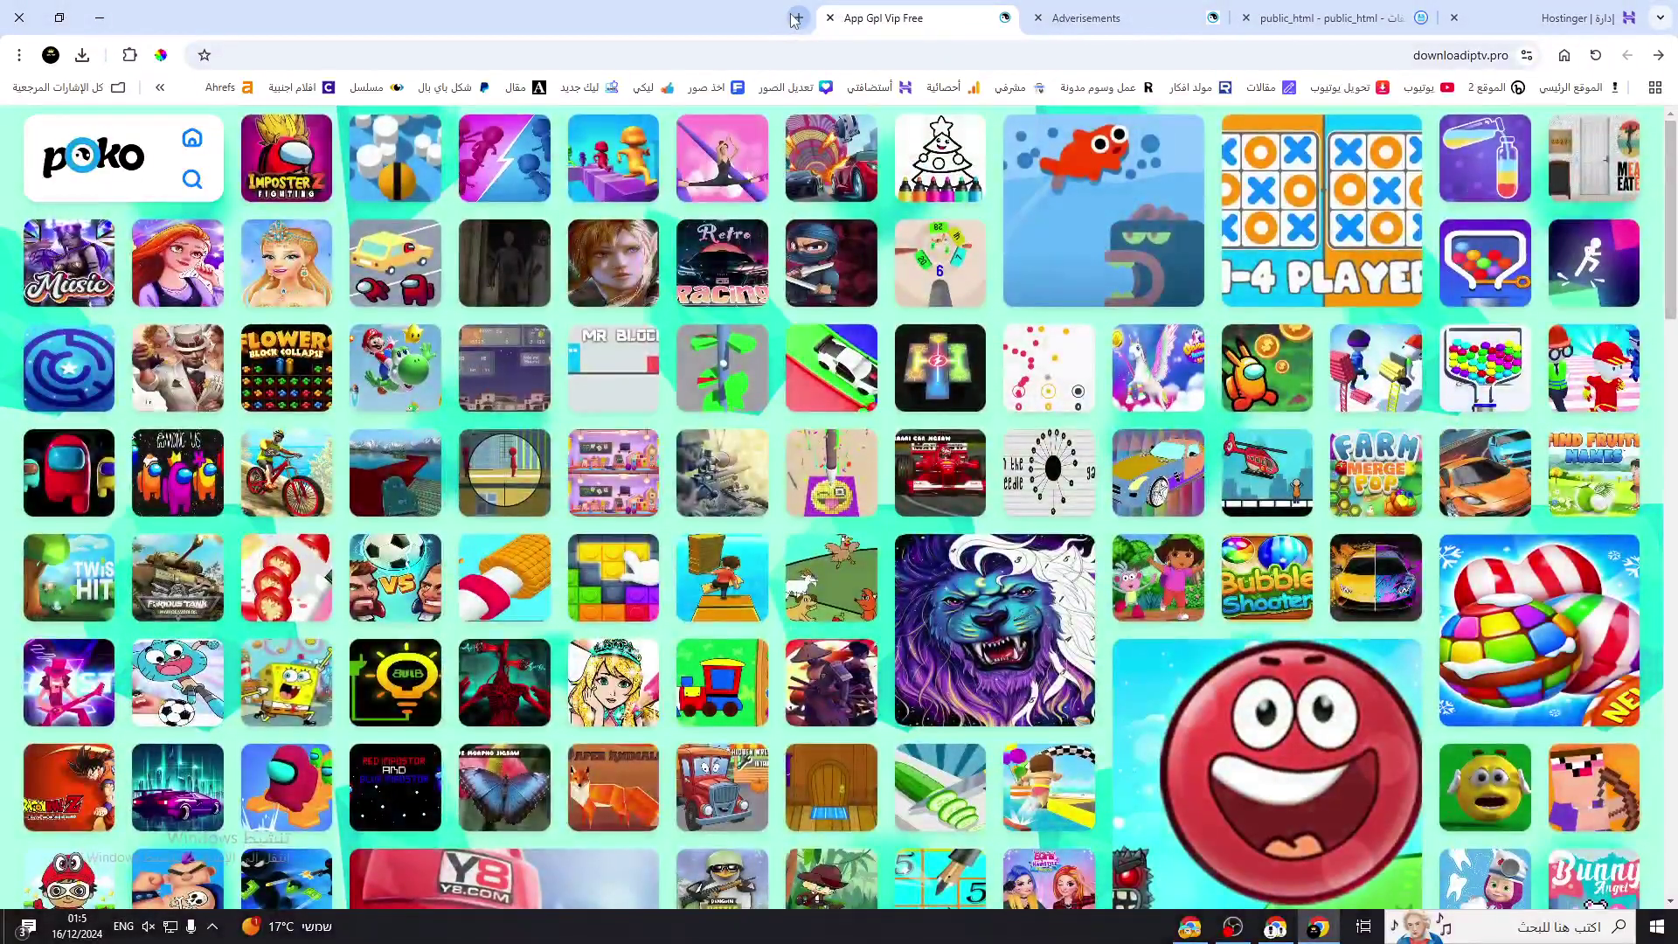
- Open codelist.cc's scripts page in a new tab and follow the Gamio Arcade post's demo link to its Codester page
click(795, 19)
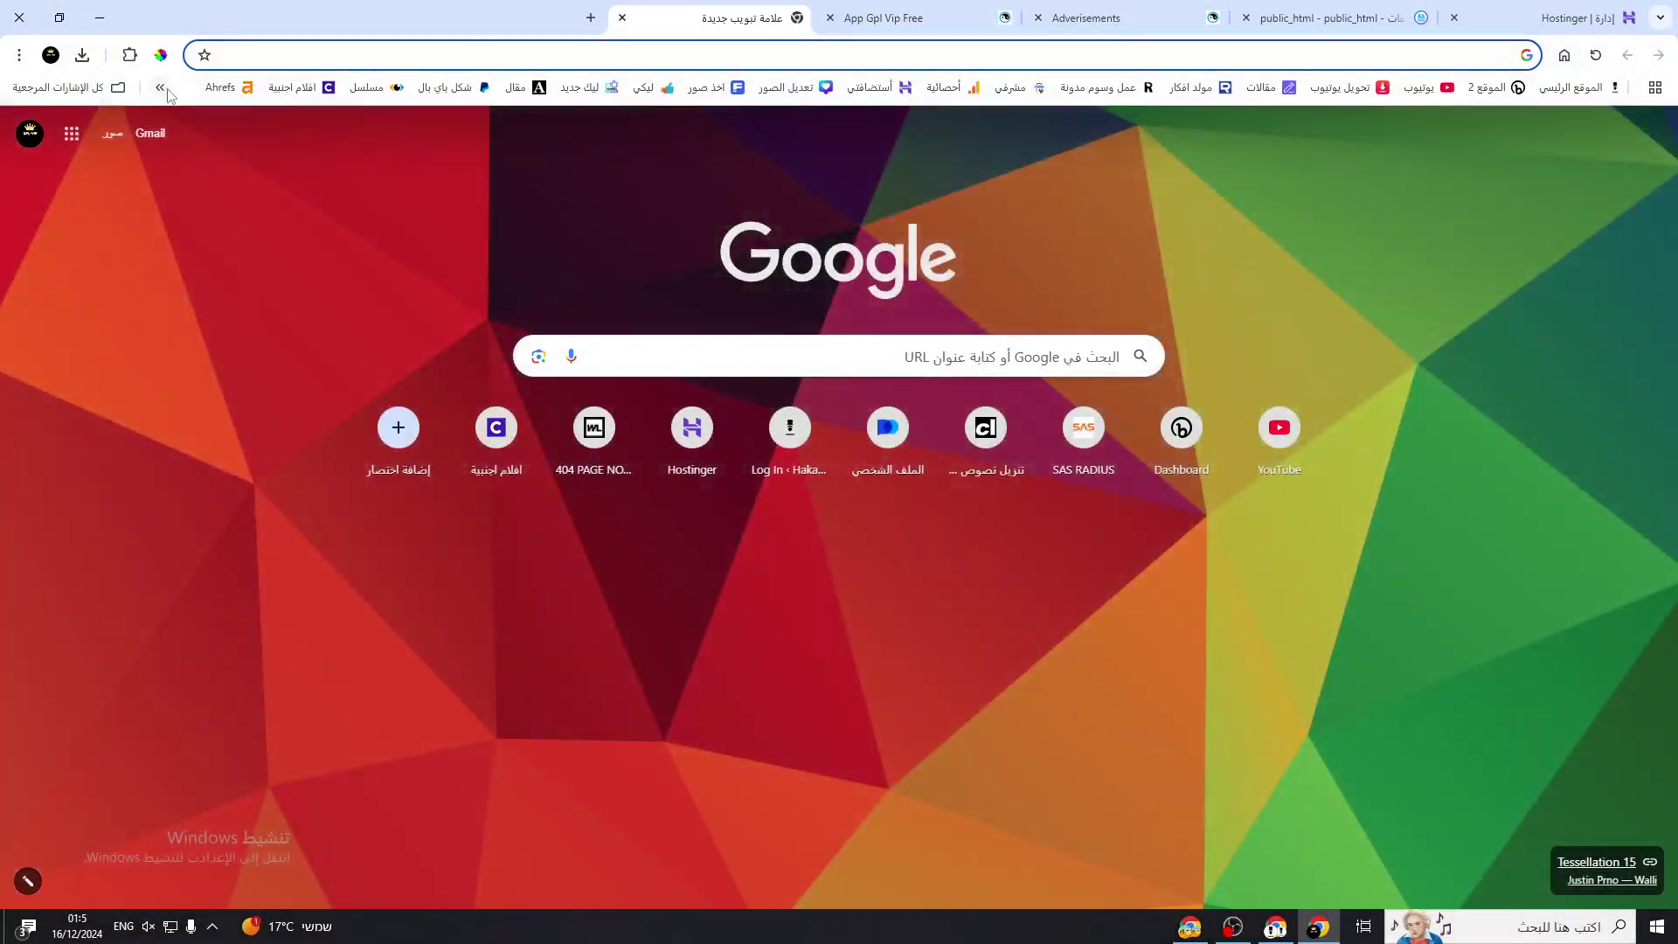
click(160, 87)
click(349, 143)
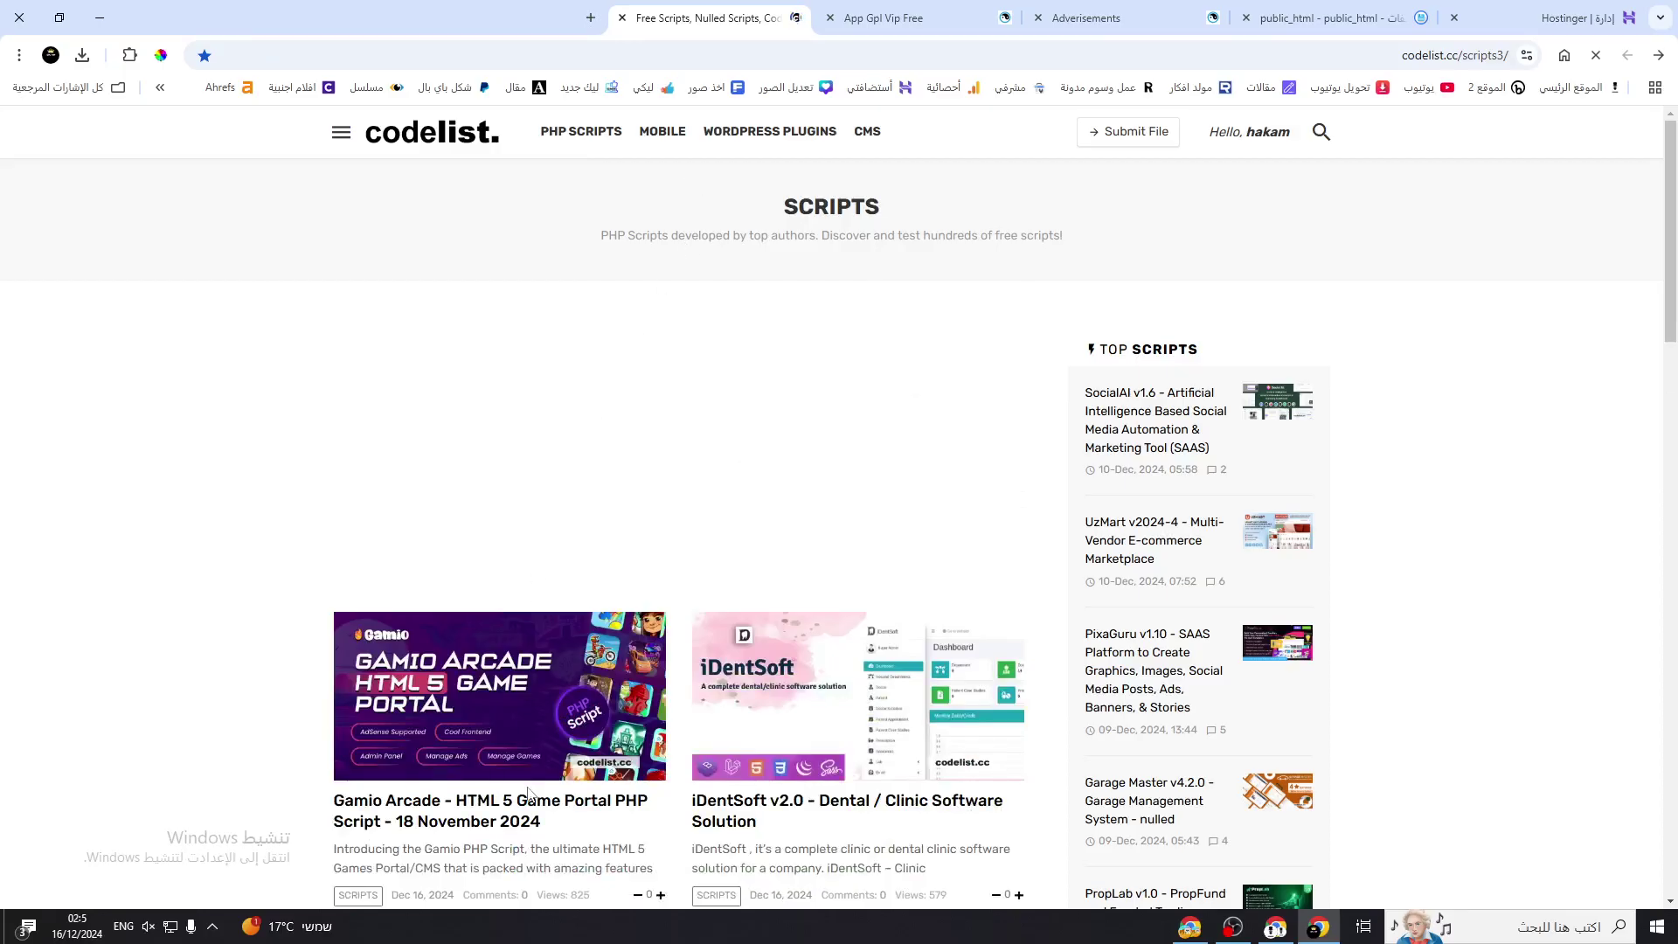
click(528, 792)
scroll(696, 621, down, 3)
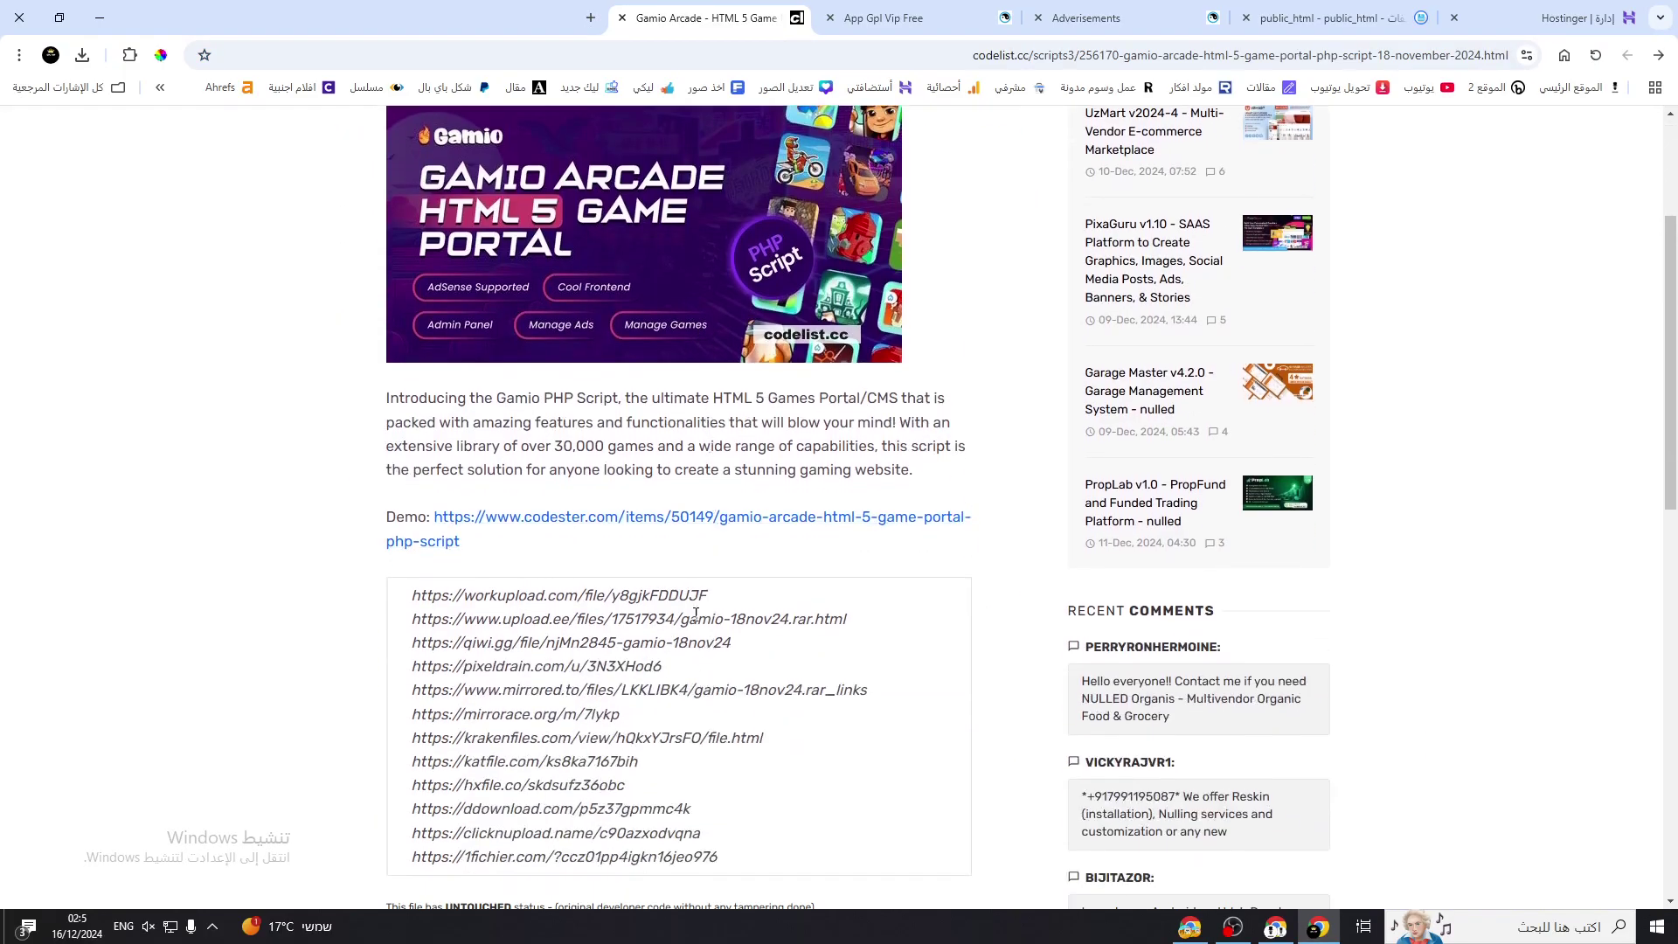
click(697, 523)
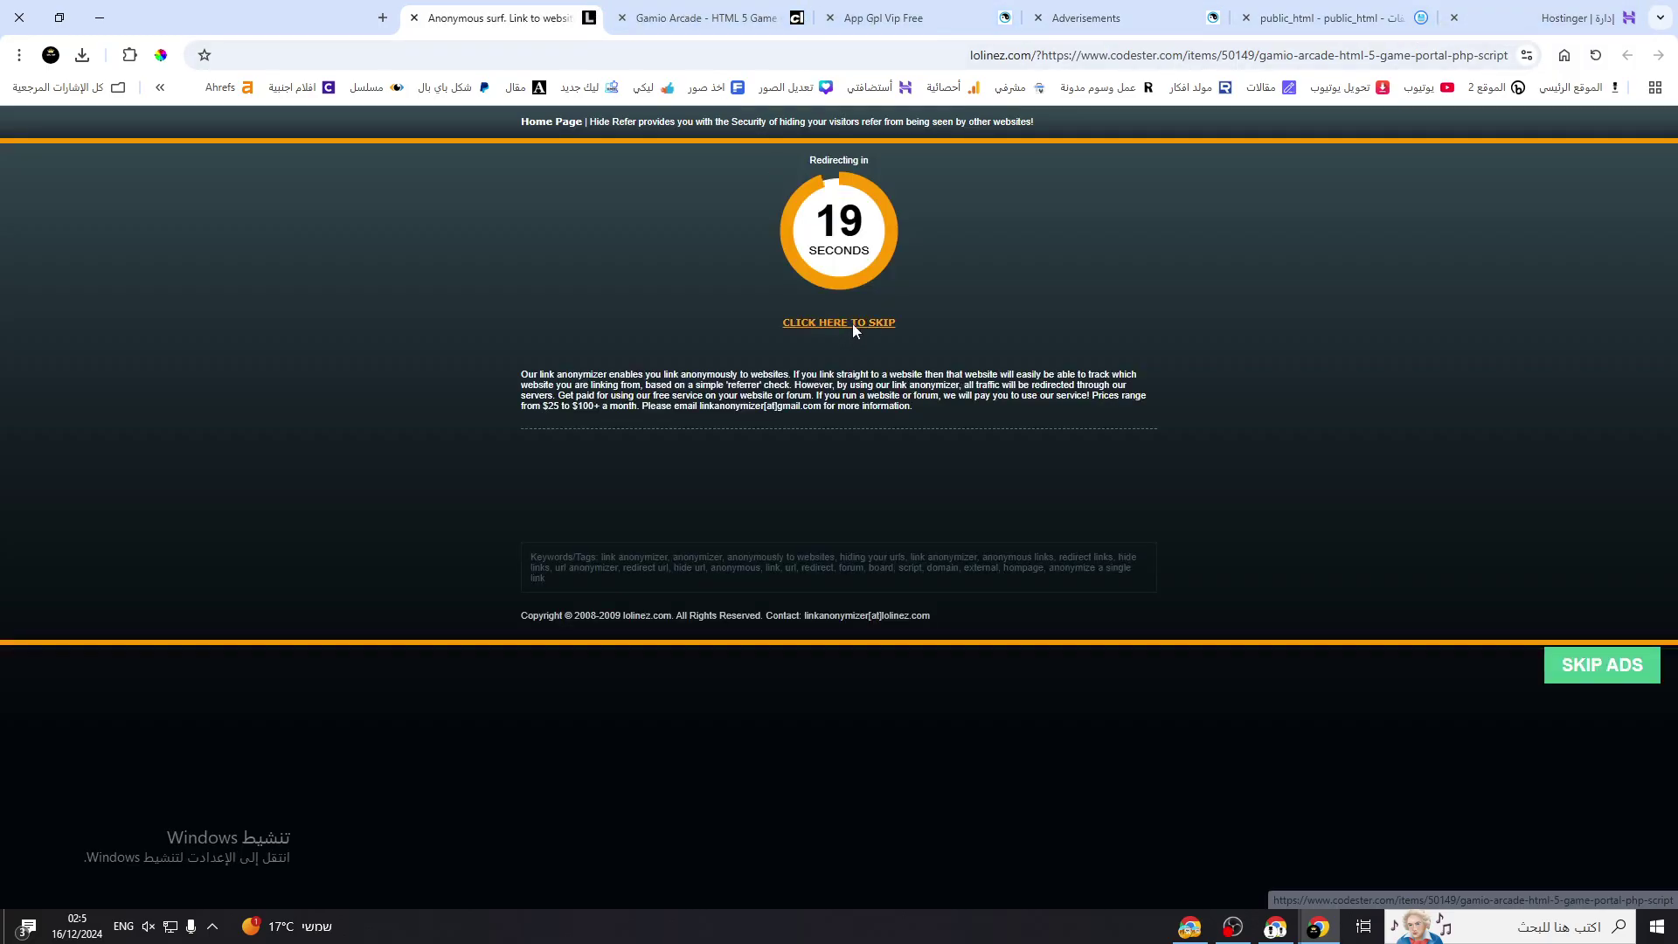
click(853, 324)
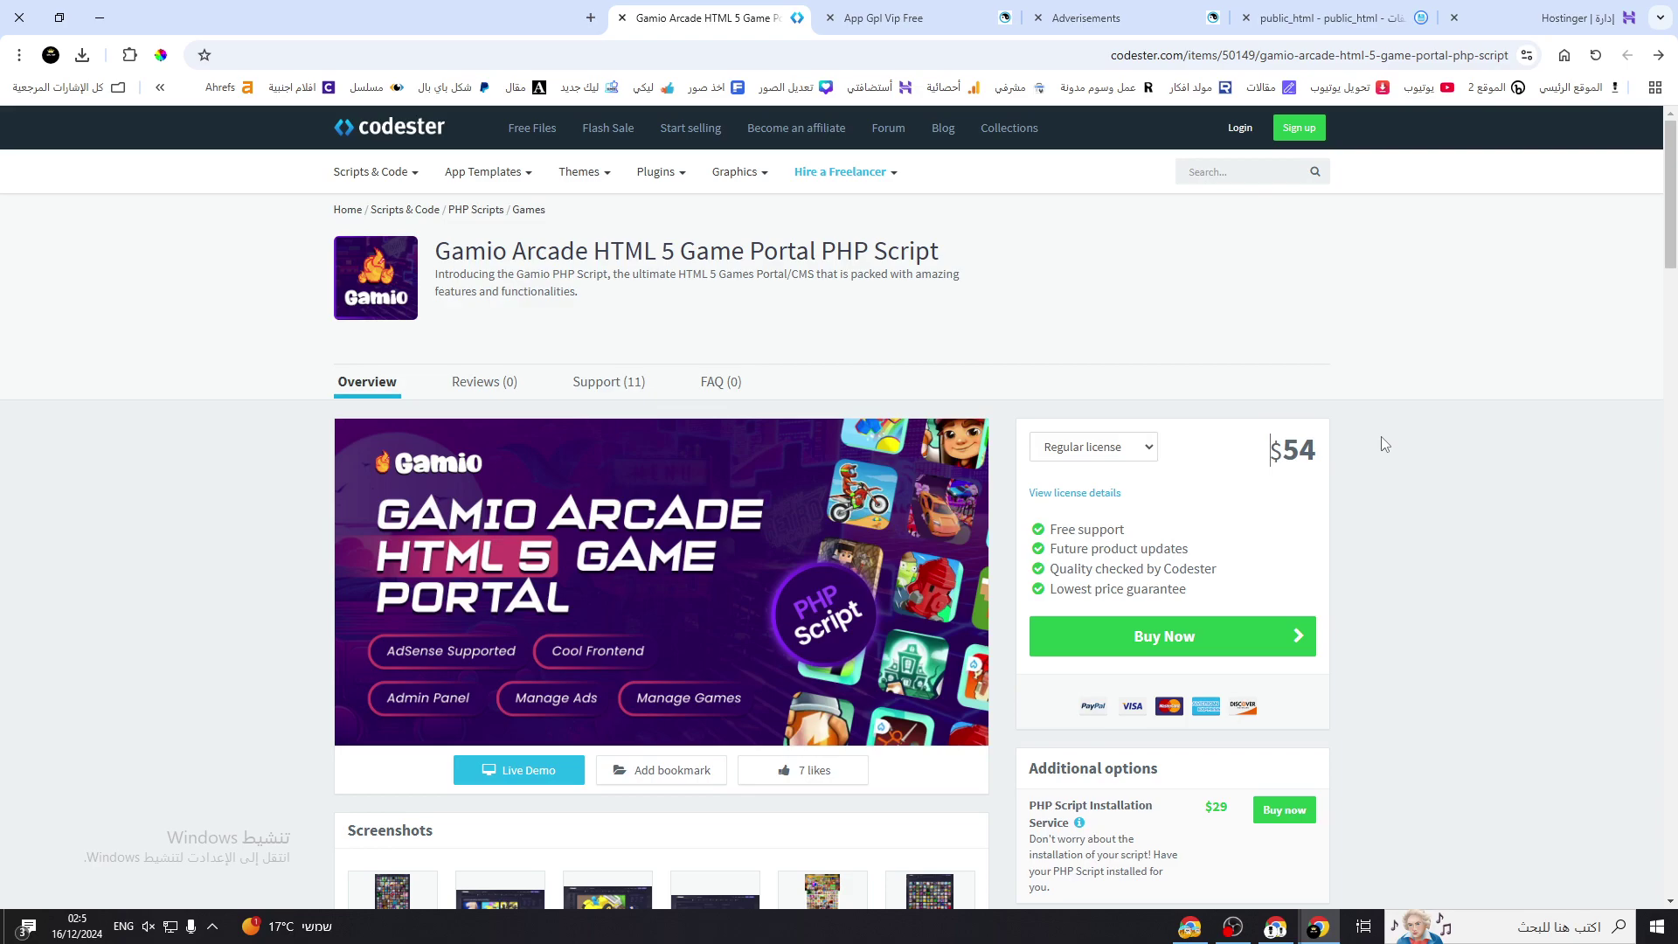
- Open the Gamio Arcade live demo, dismiss the purchase popup and look through the home page down to its footer
scroll(822, 612, down, 2)
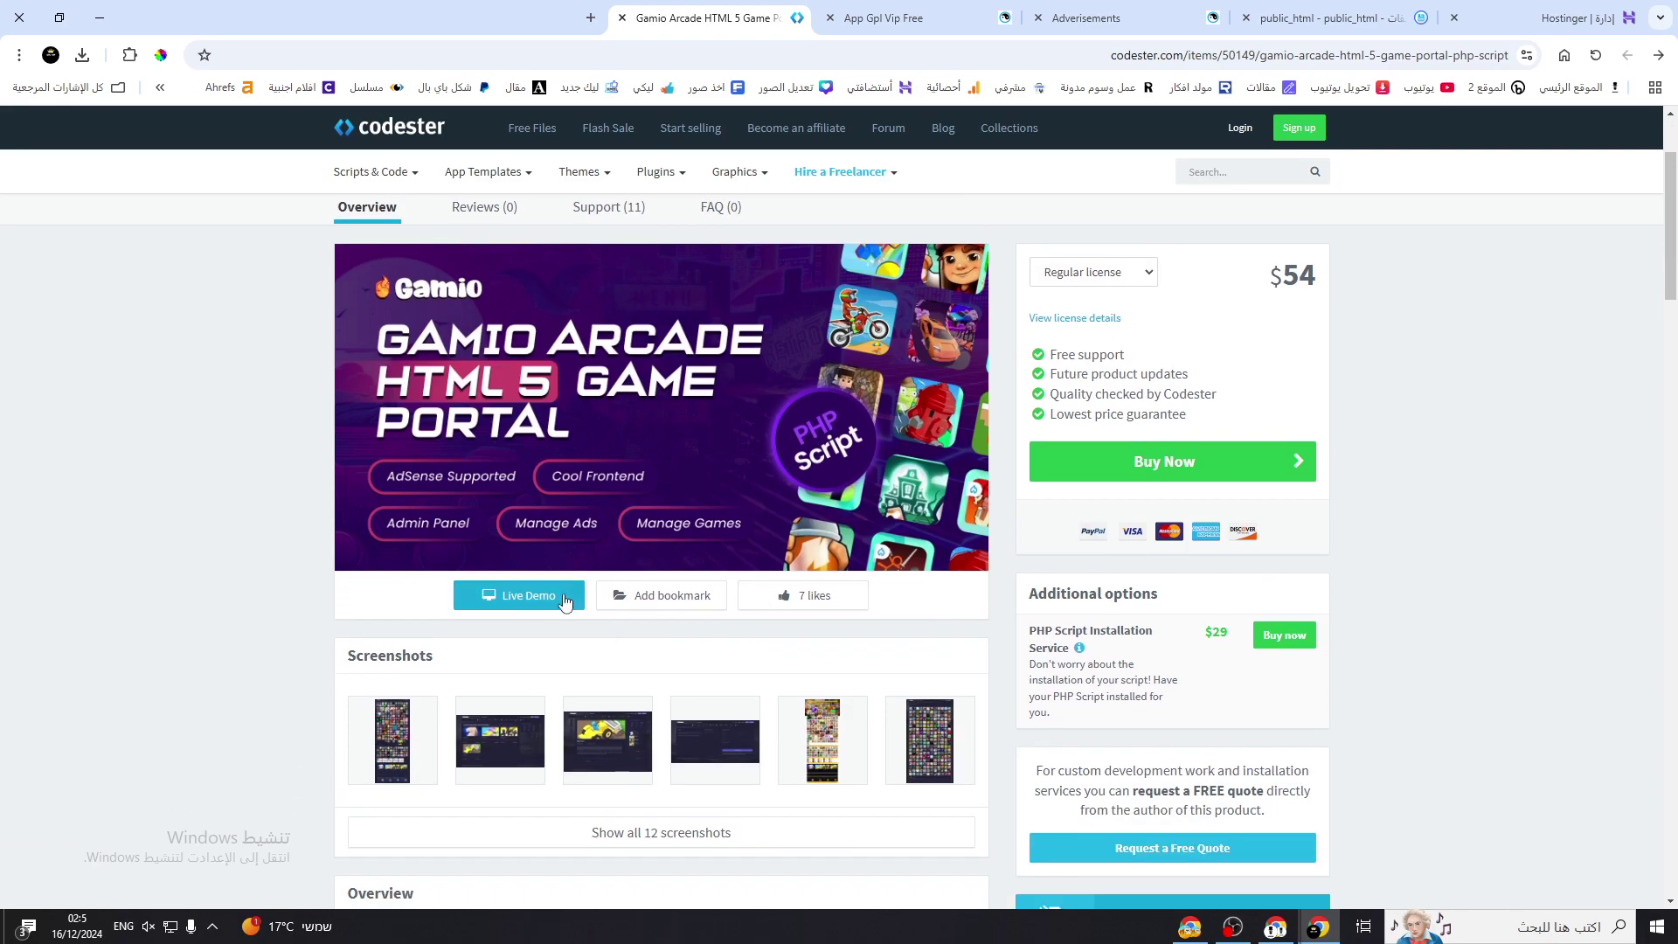
click(542, 594)
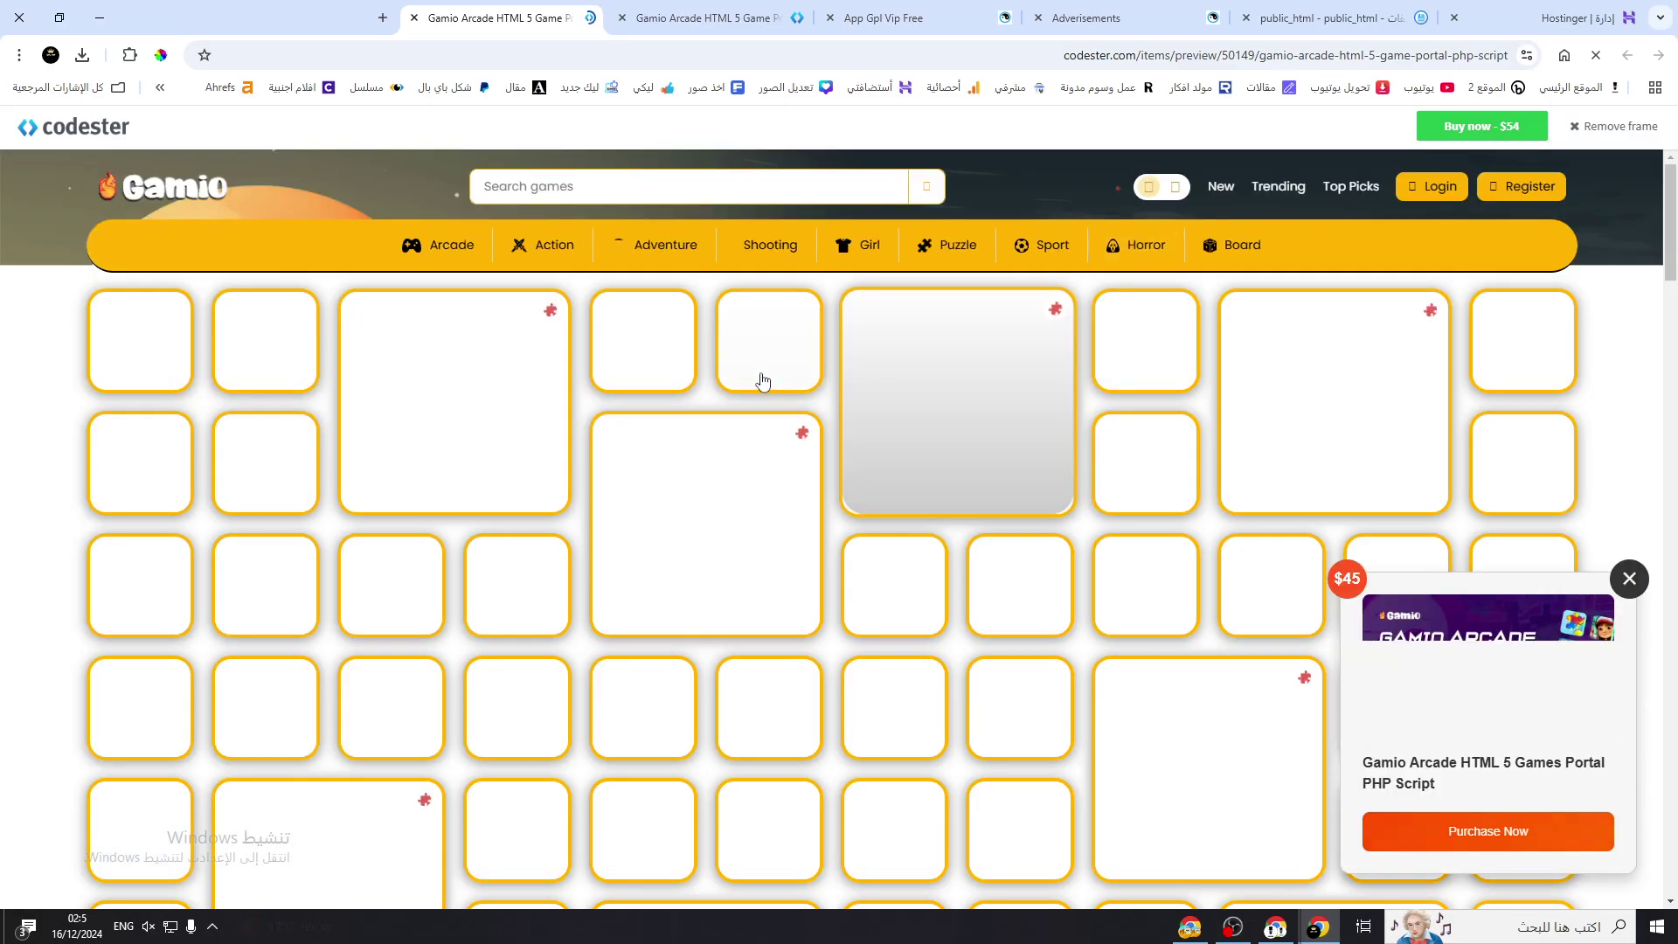
scroll(760, 550, down, 10)
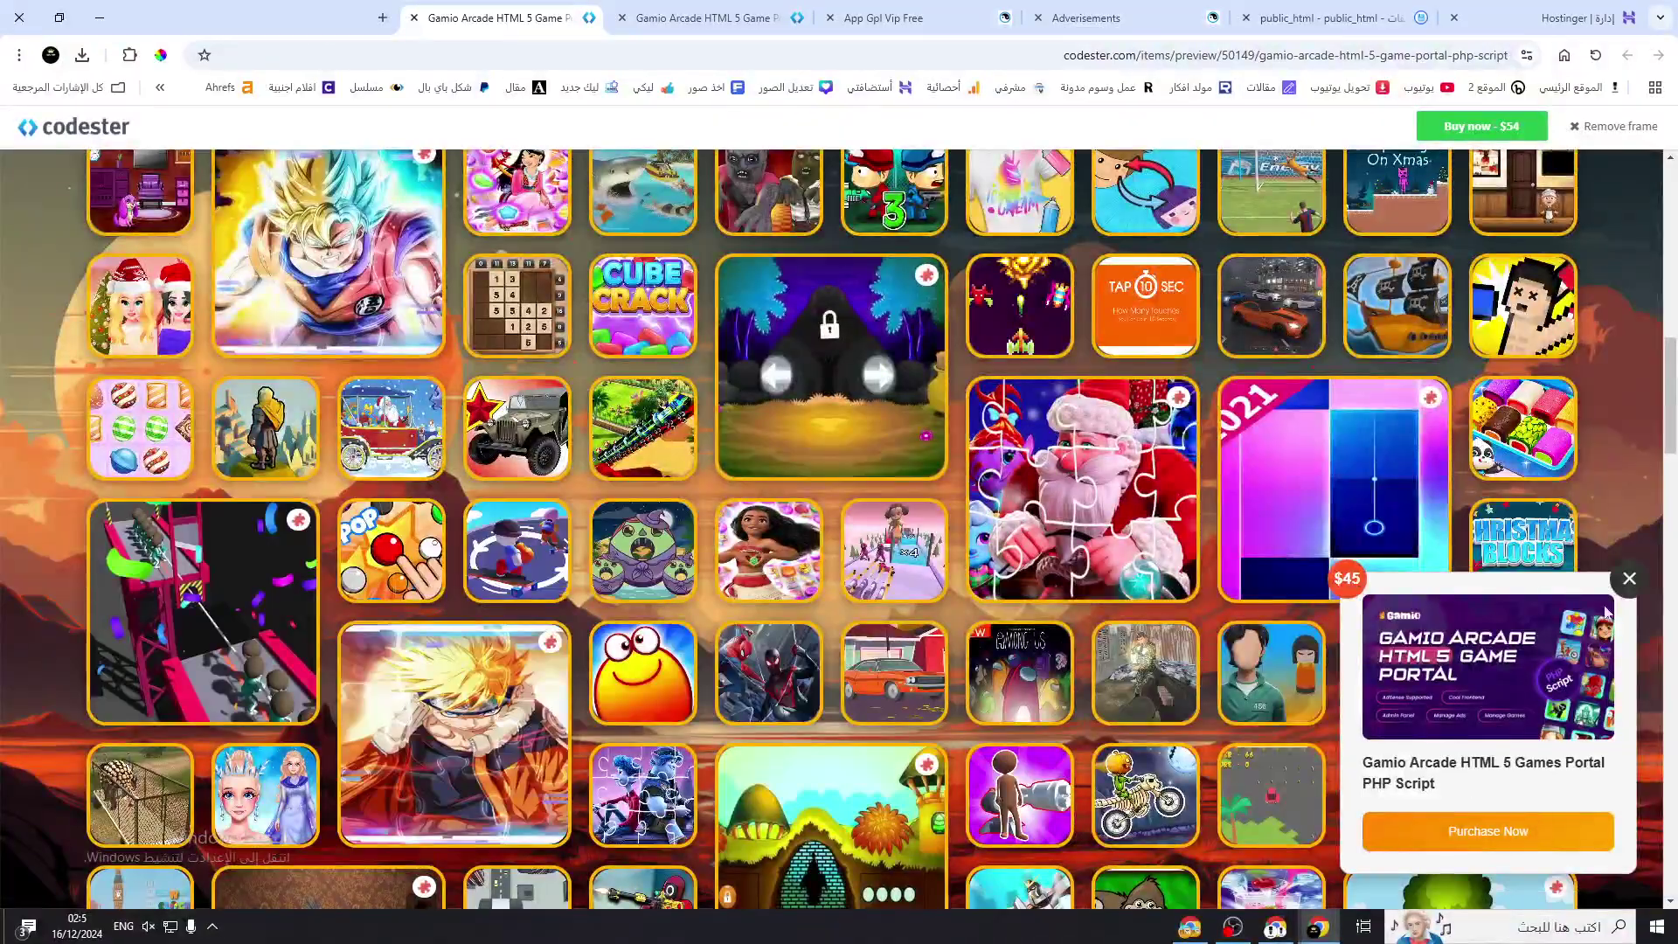
click(1628, 580)
scroll(751, 647, down, 15)
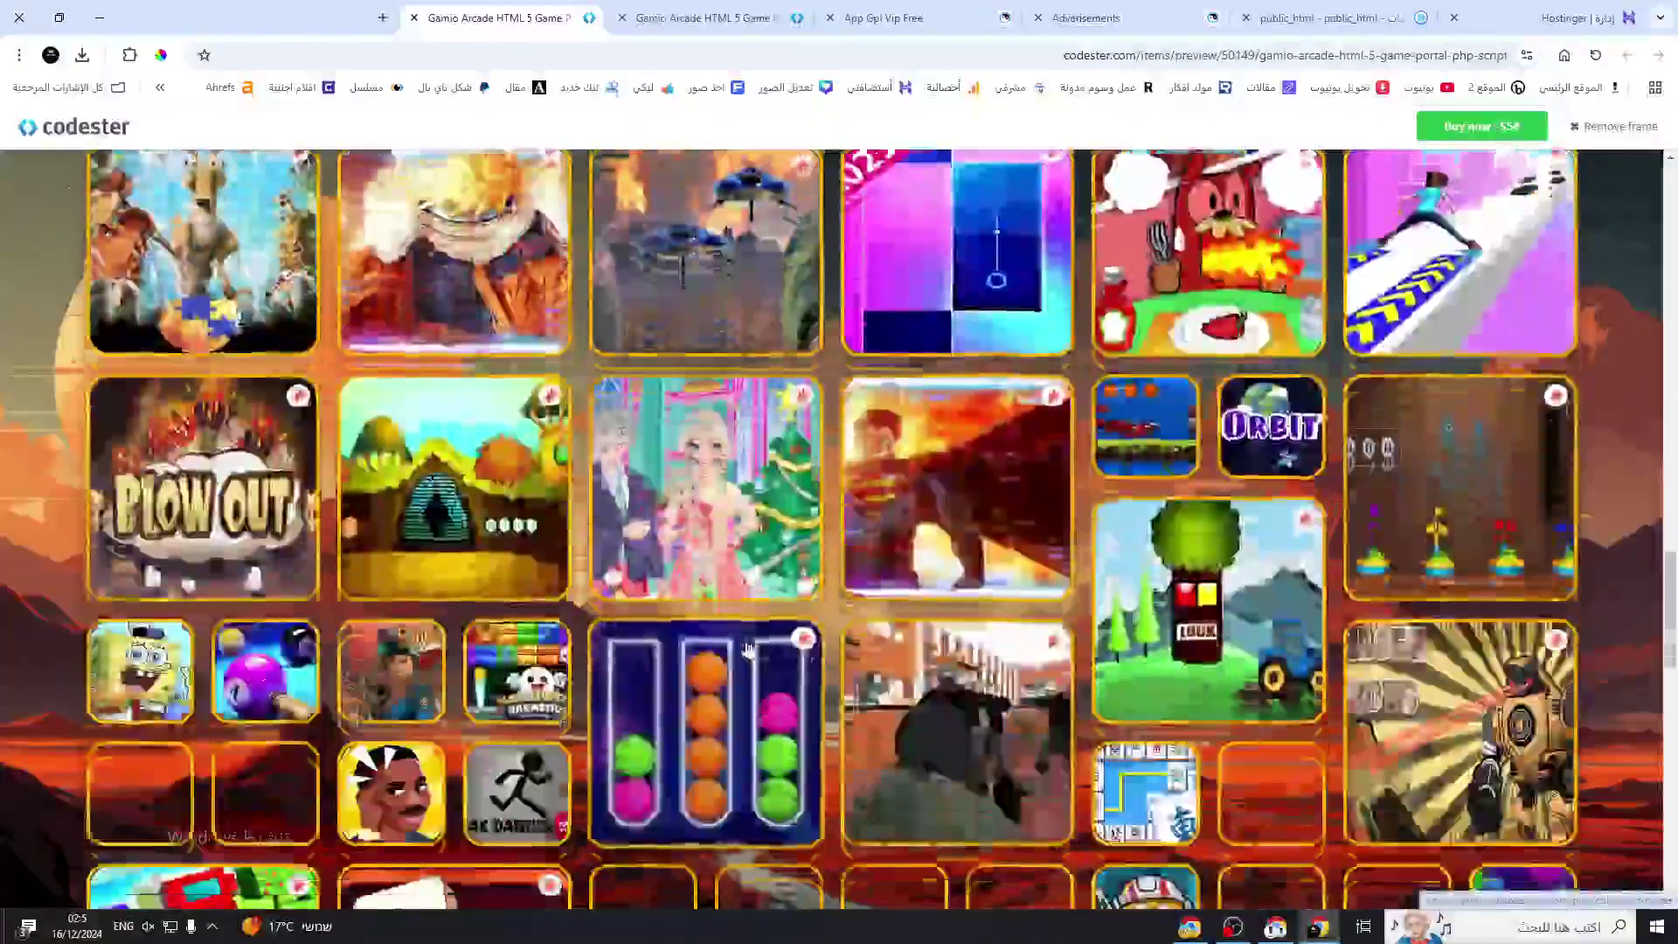
scroll(752, 647, down, 6)
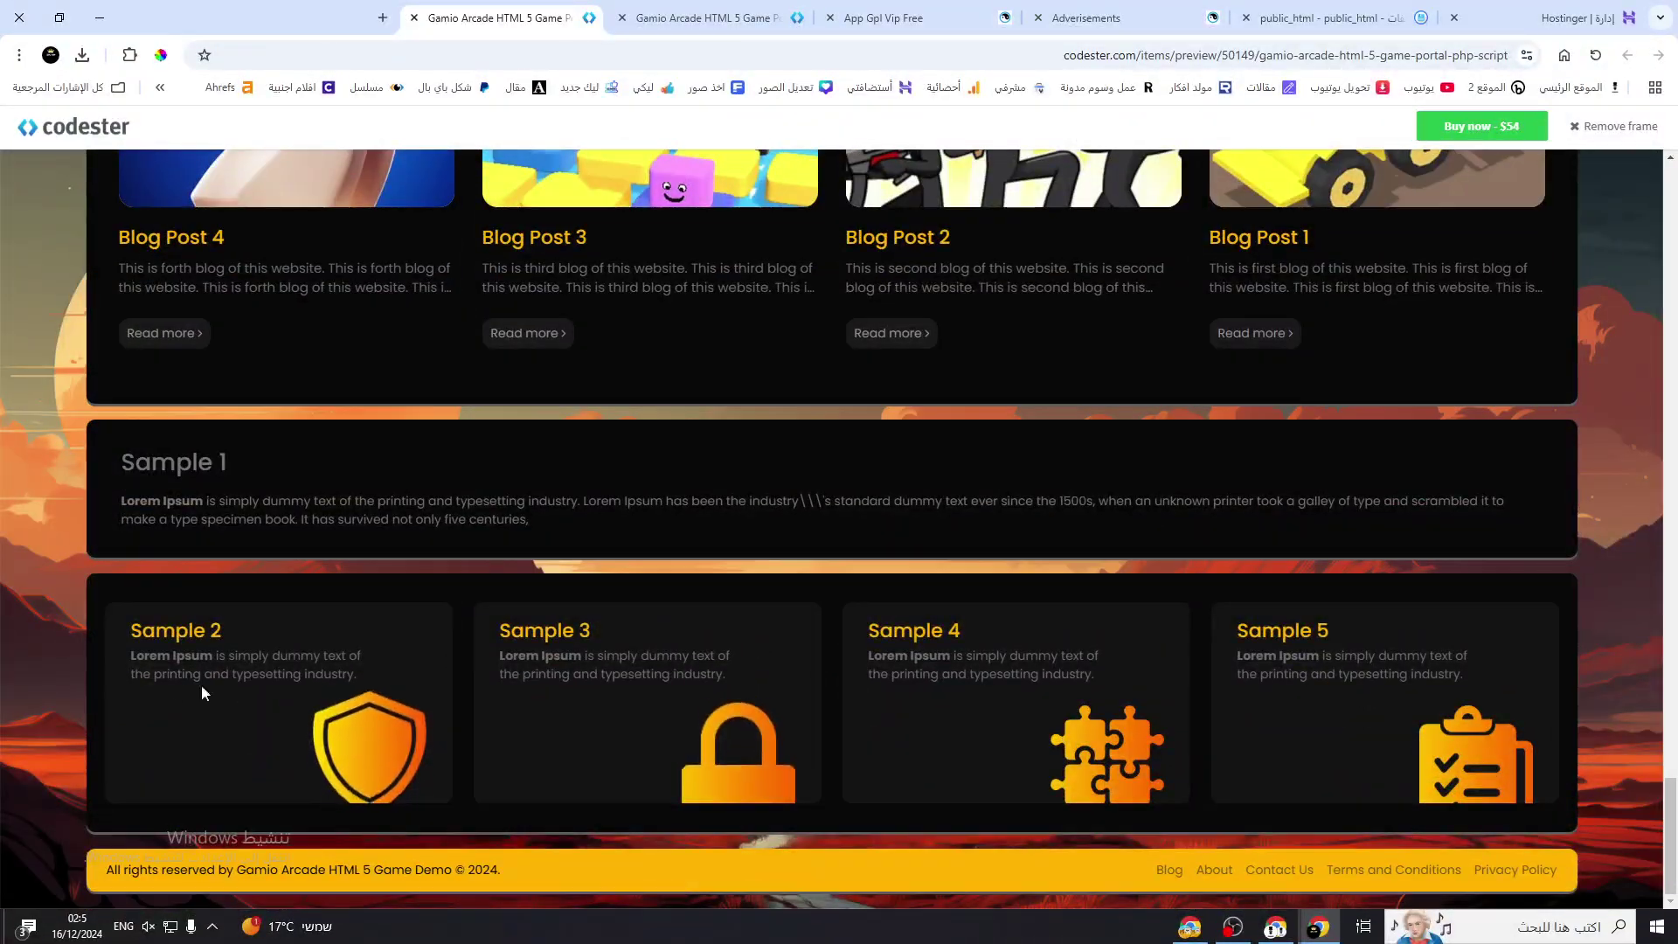
drag(135, 689, 873, 760)
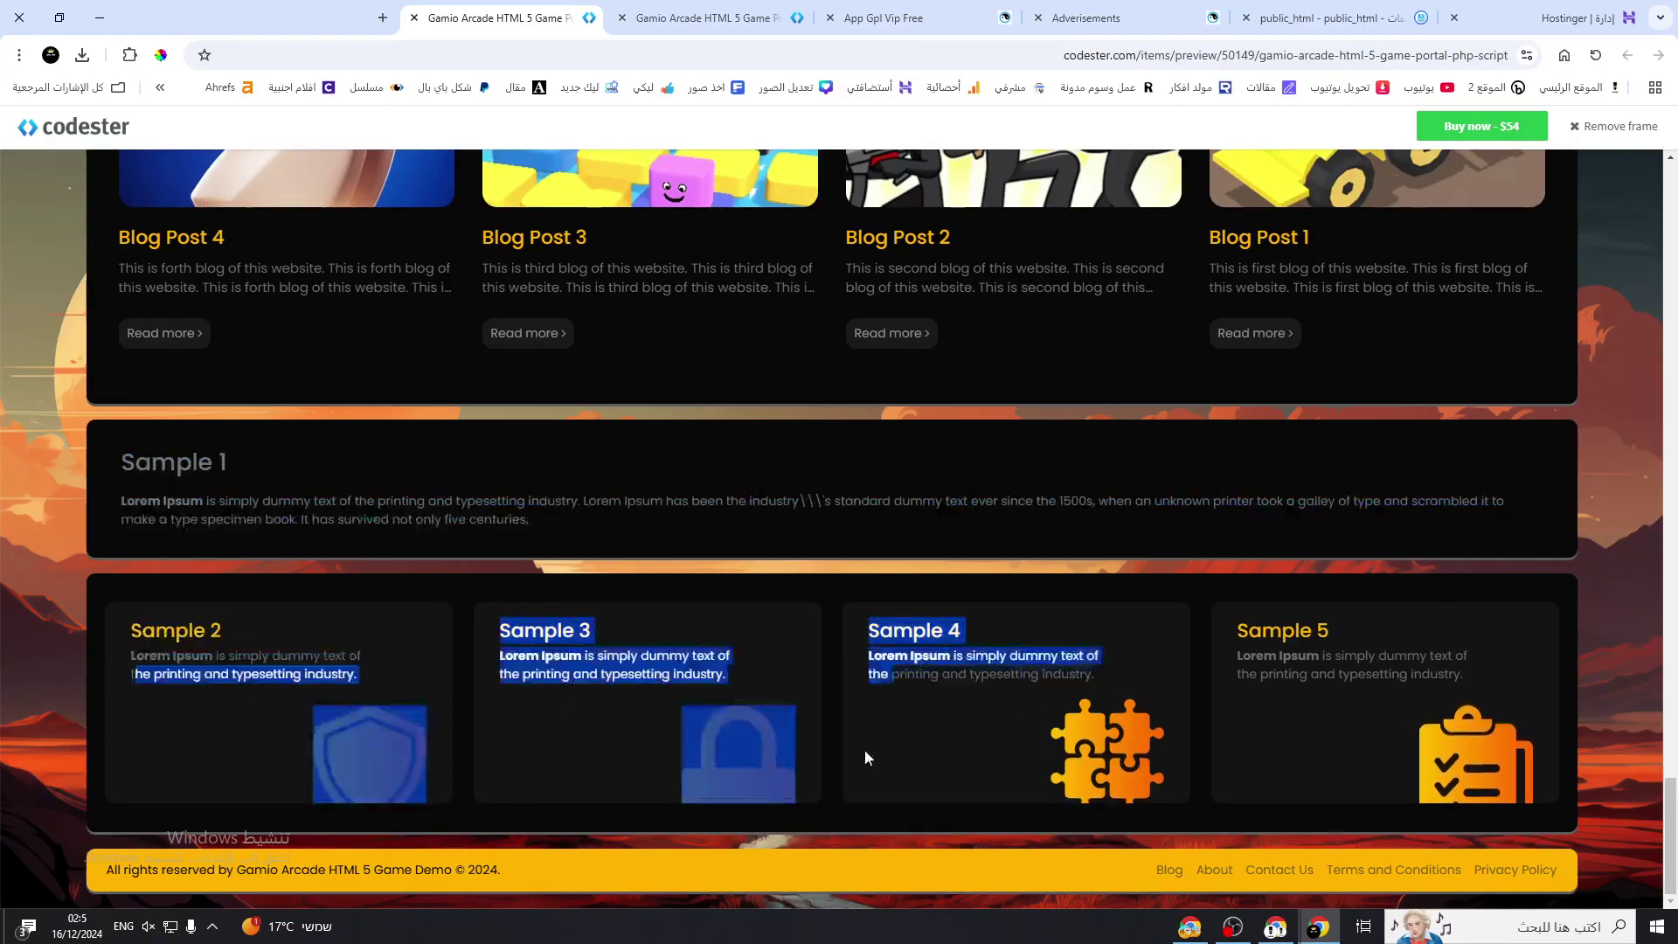
scroll(1050, 737, up, 2)
scroll(1050, 736, up, 10)
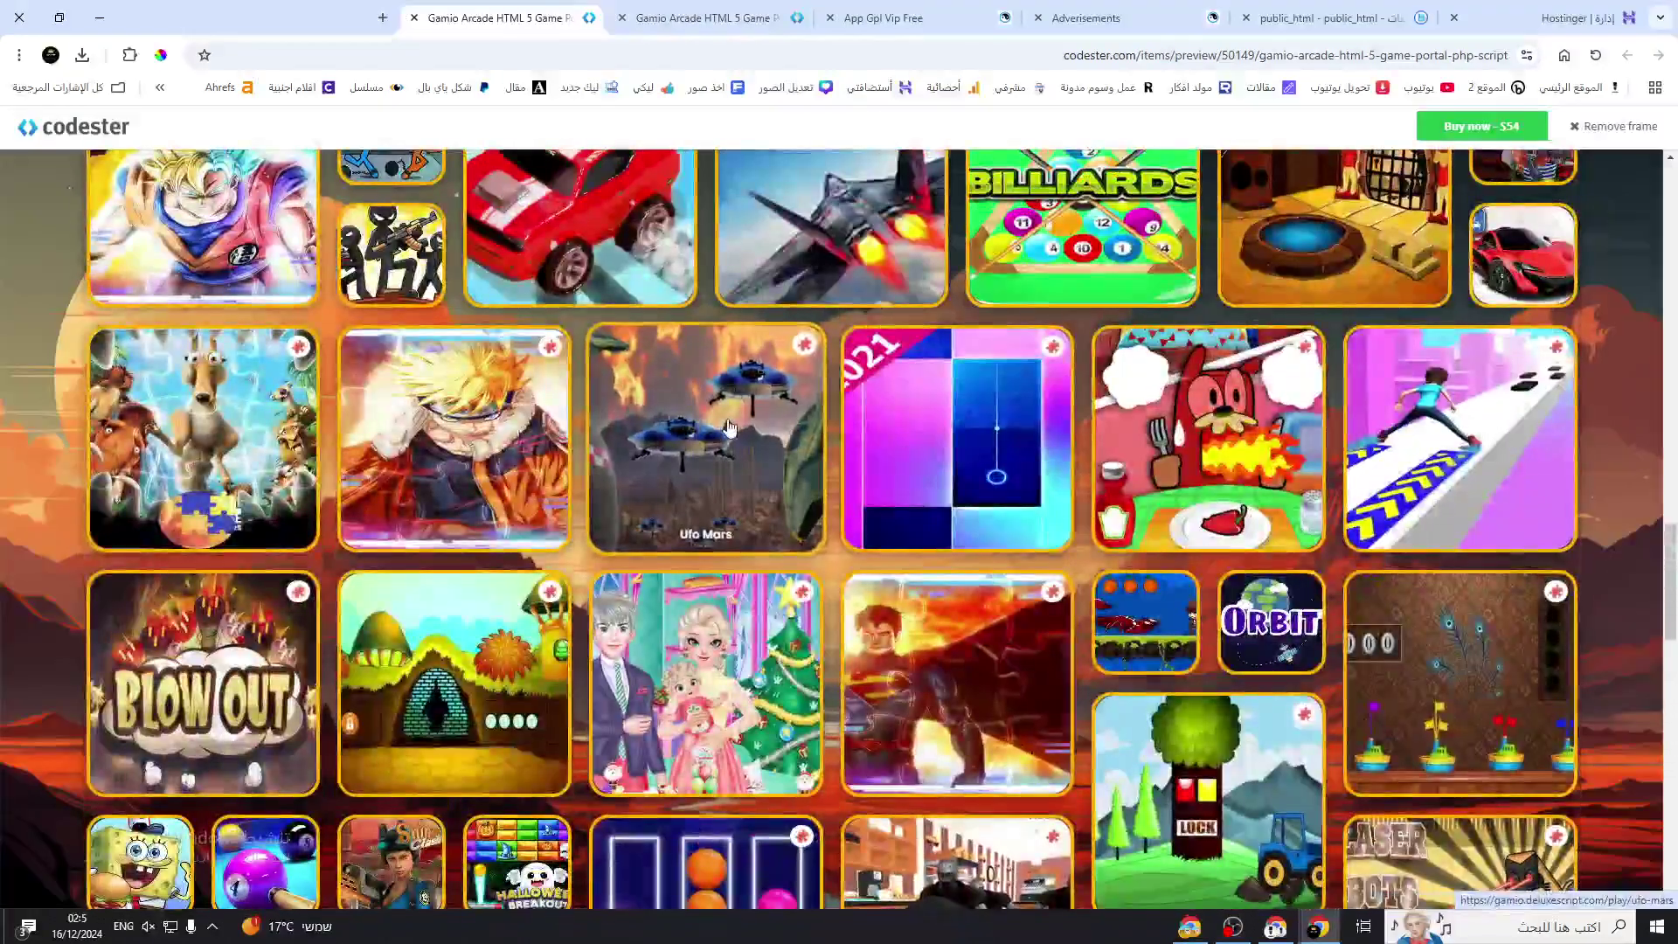
- Open the Ufo Mars game in the Gamio demo and examine the advertisement areas beneath and on both sides of the game
click(982, 433)
scroll(919, 472, down, 6)
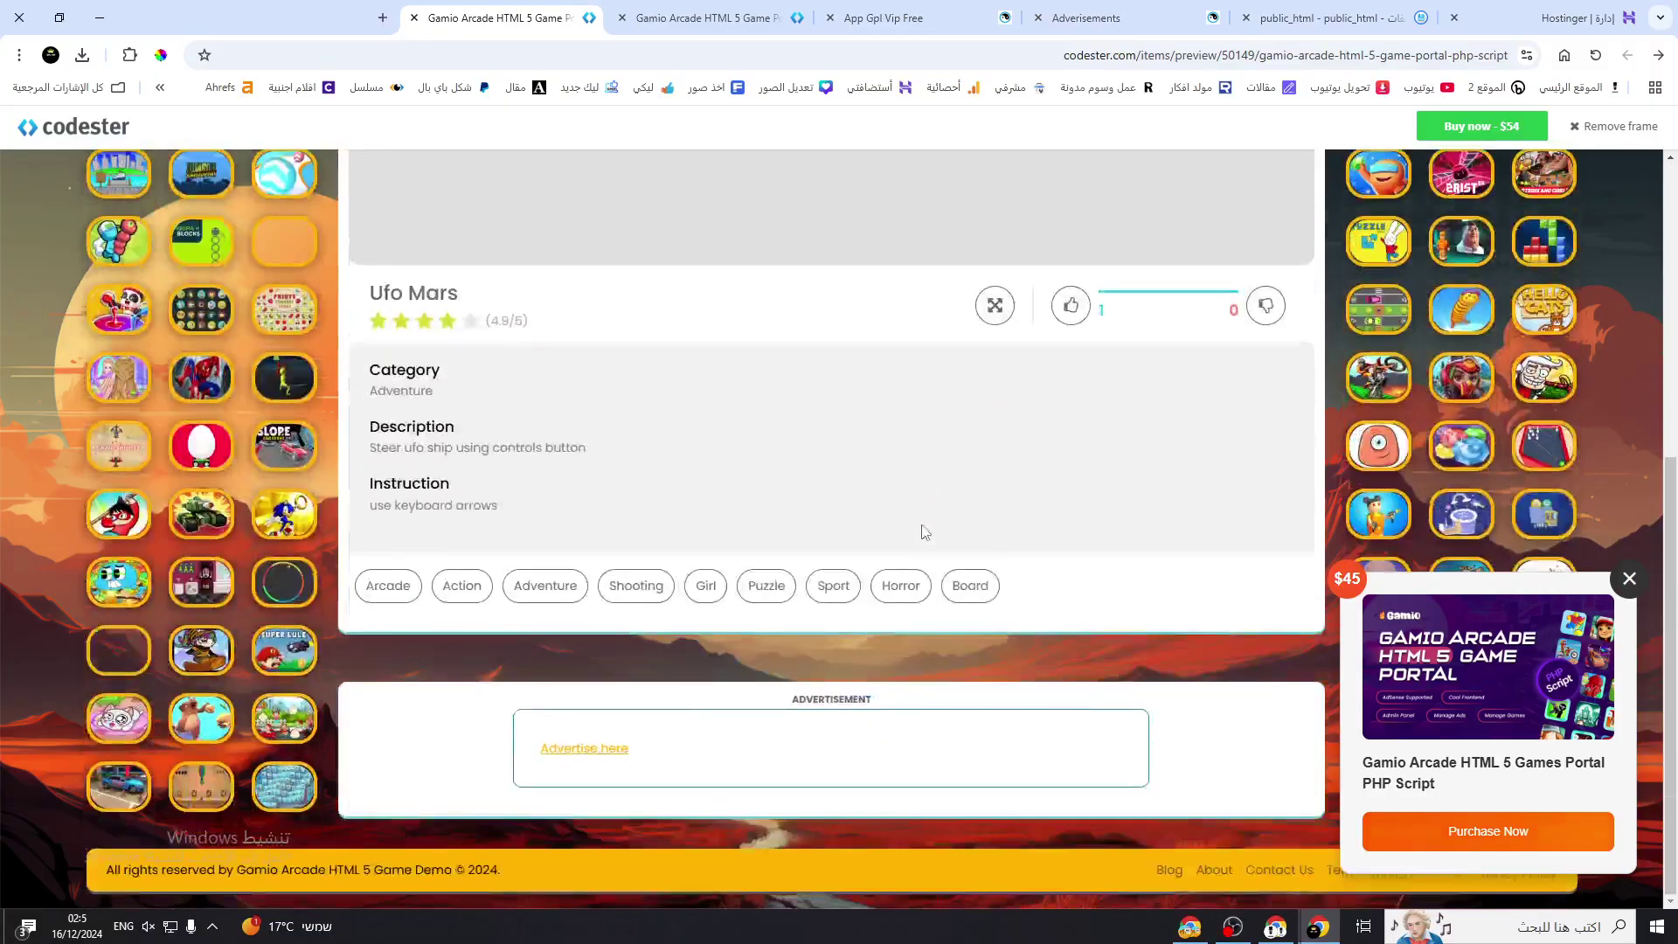
drag(968, 746, 442, 746)
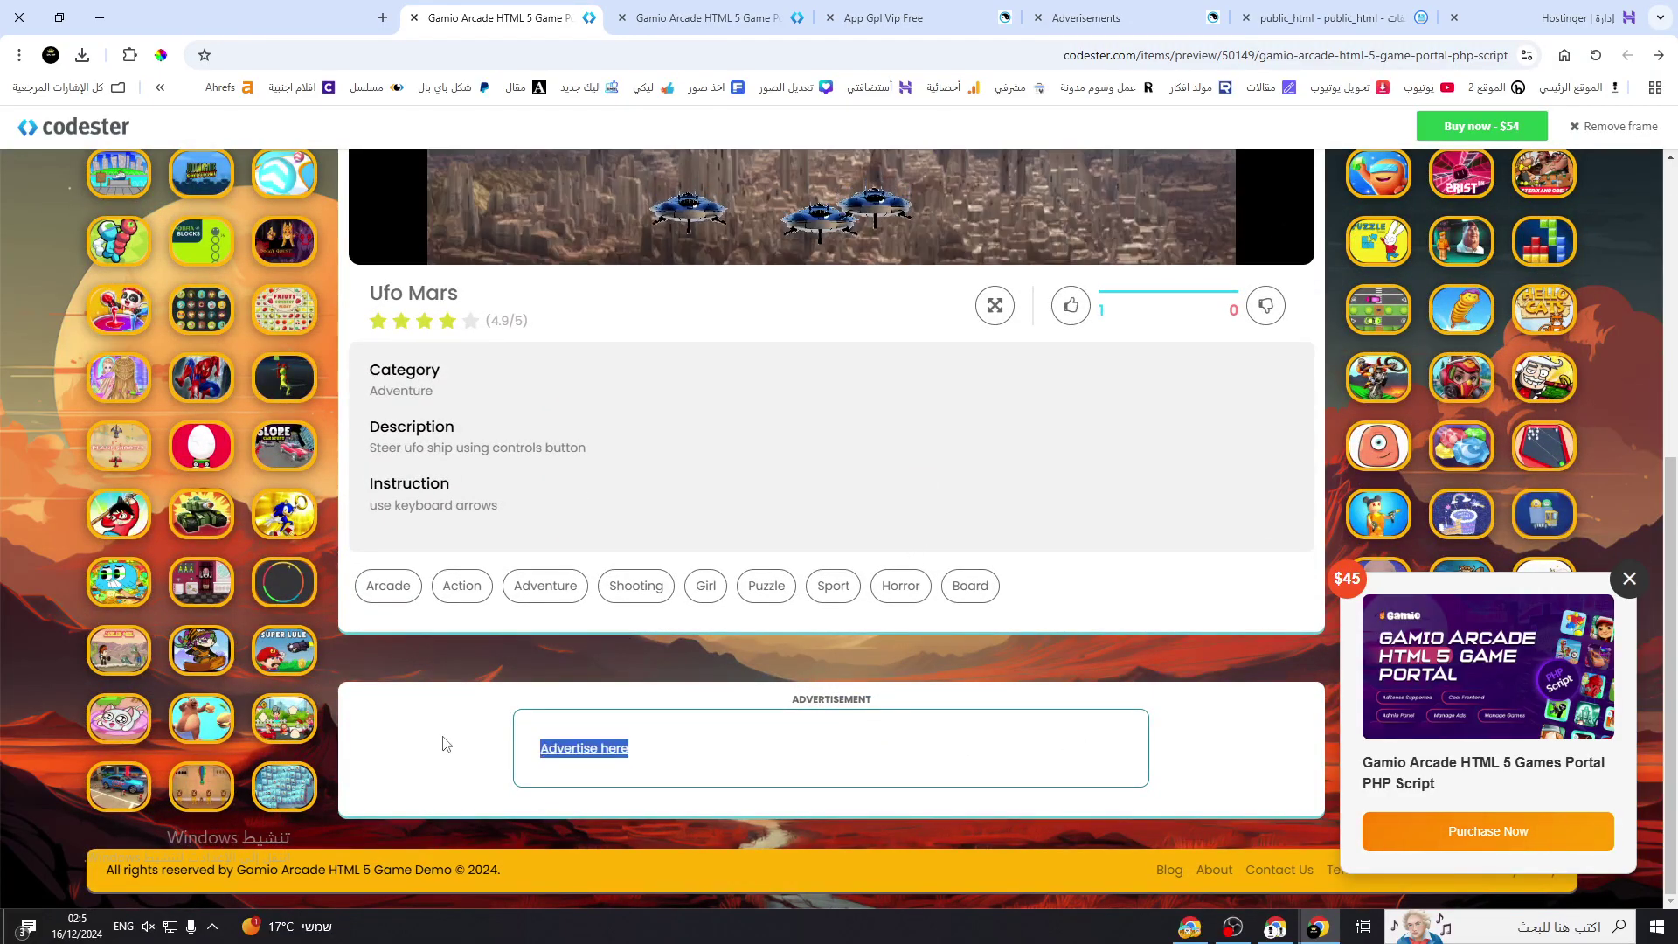
scroll(307, 630, up, 6)
drag(139, 457, 371, 426)
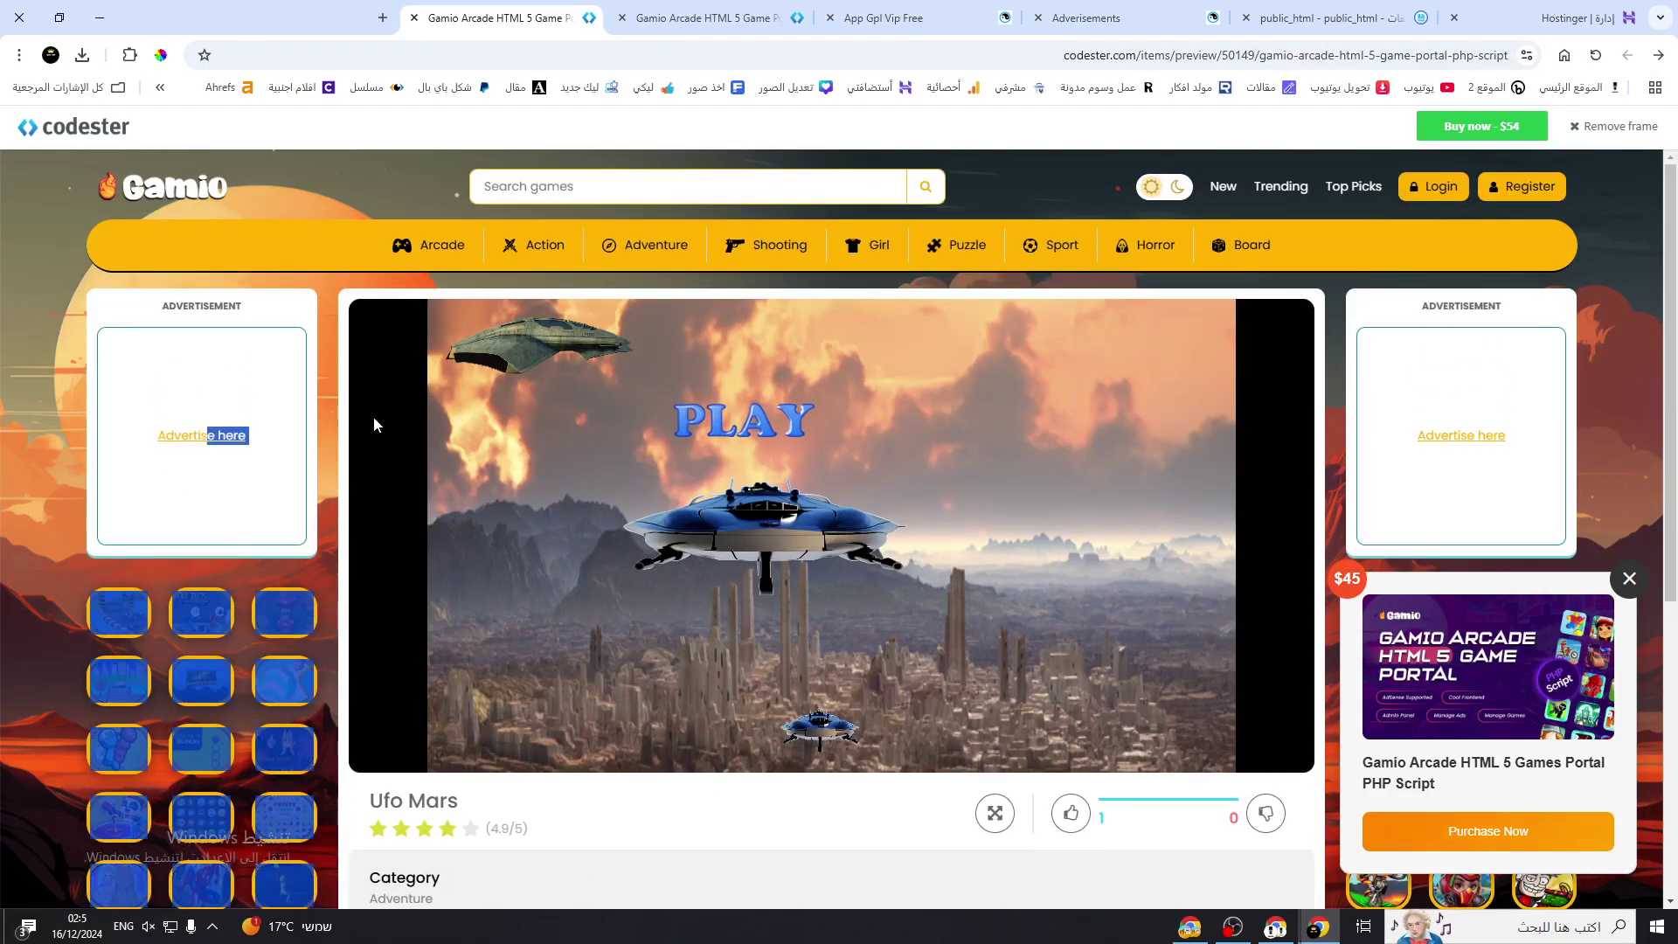
drag(1434, 401, 1554, 399)
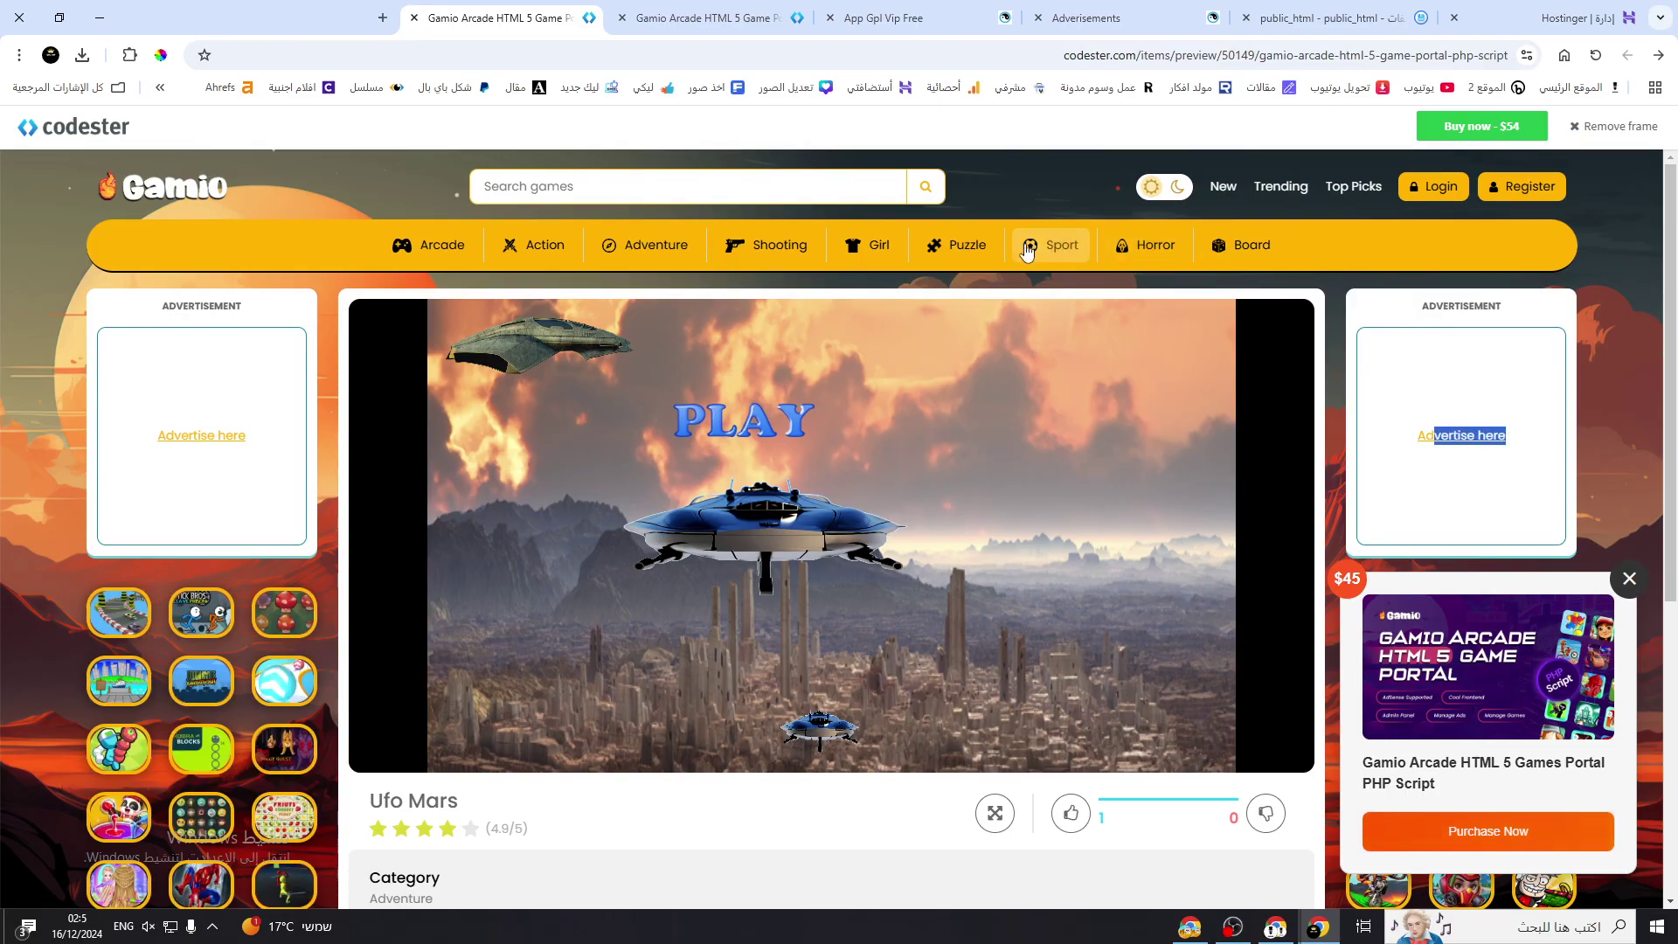